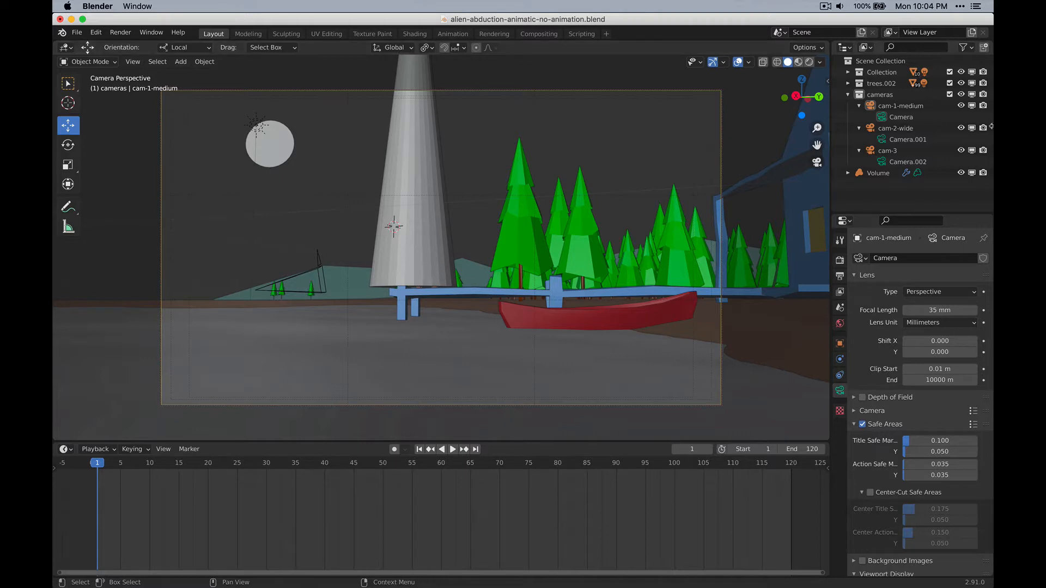
Step: Examine the whole scene from outside the camera view, including the house, dock, canoe, saucer and chimney smoke
click(848, 96)
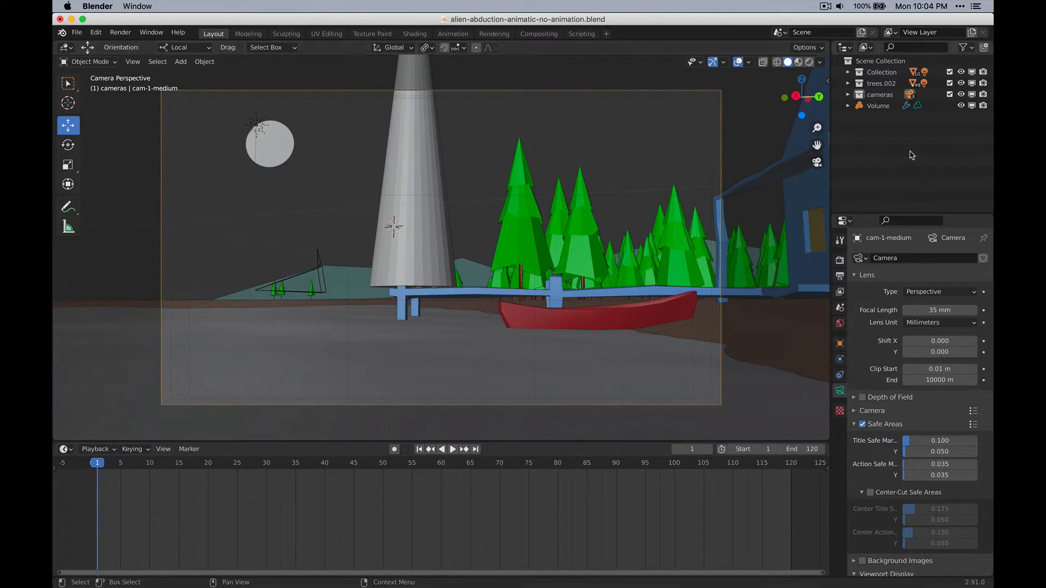
key(0)
scroll(472, 249, up, 12)
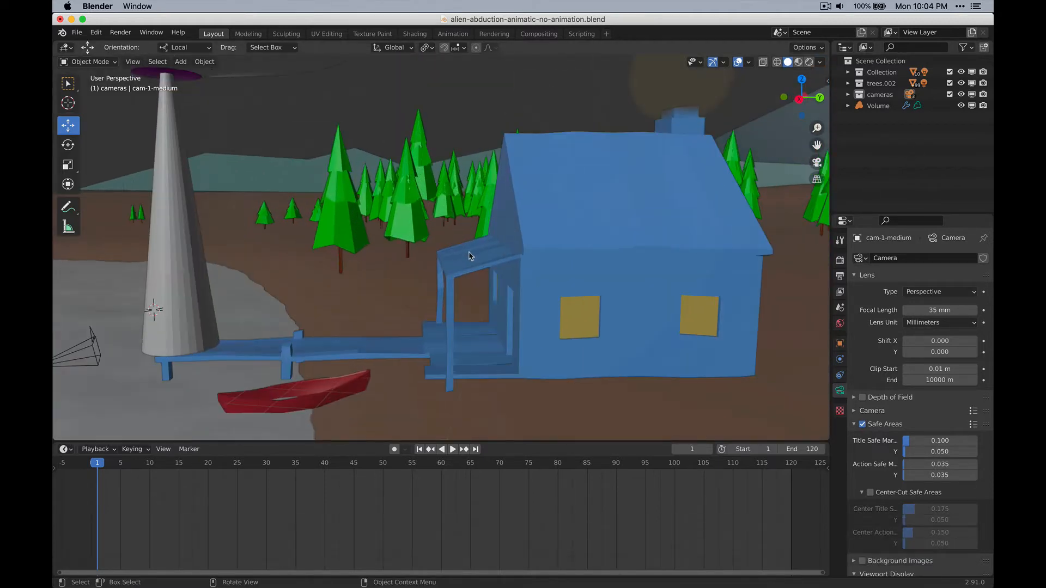
middle_drag(471, 308, 482, 276)
shift+middle_drag(554, 311, 482, 215)
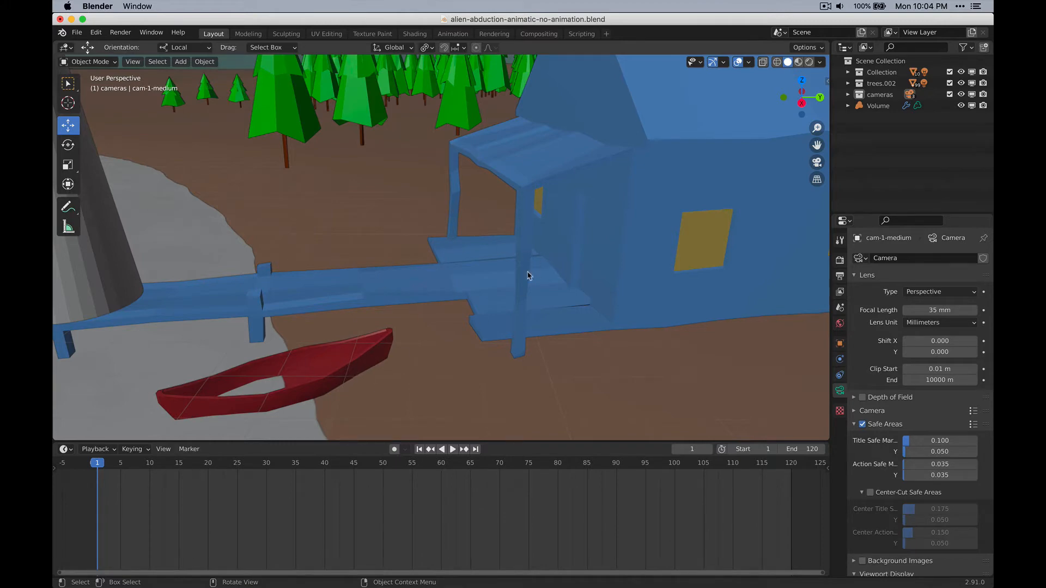
scroll(374, 349, down, 6)
shift+middle_drag(374, 349, 480, 346)
shift+scroll(473, 236, up, 3)
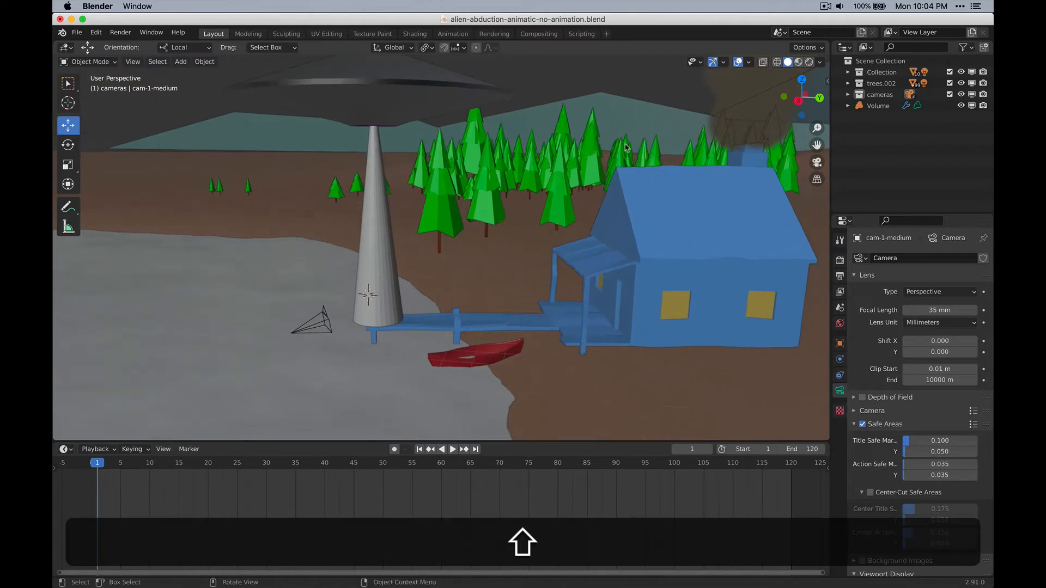
shift+scroll(578, 274, up, 2)
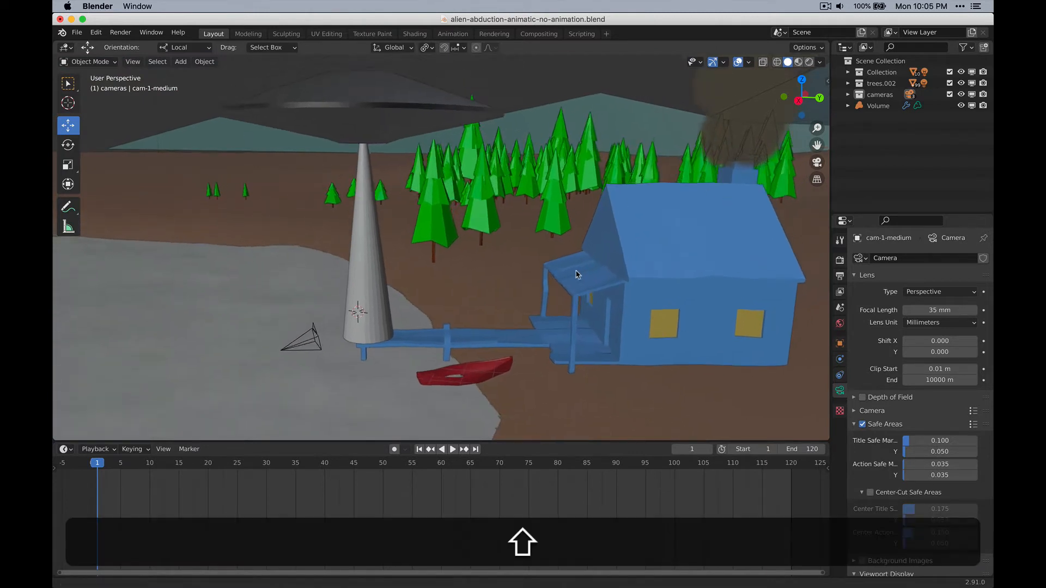
shift+scroll(577, 274, up, 2)
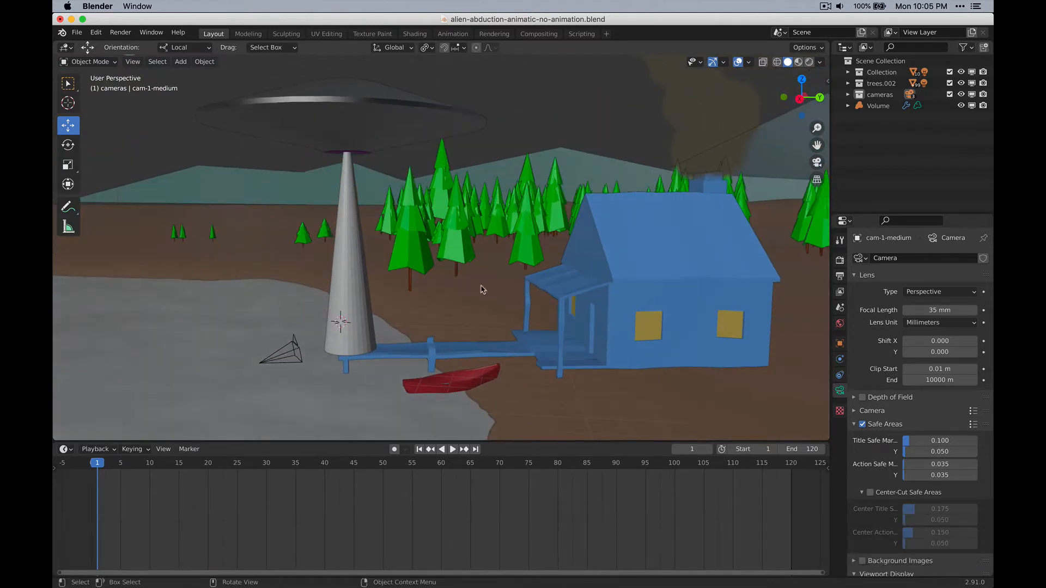
scroll(364, 314, left, 5)
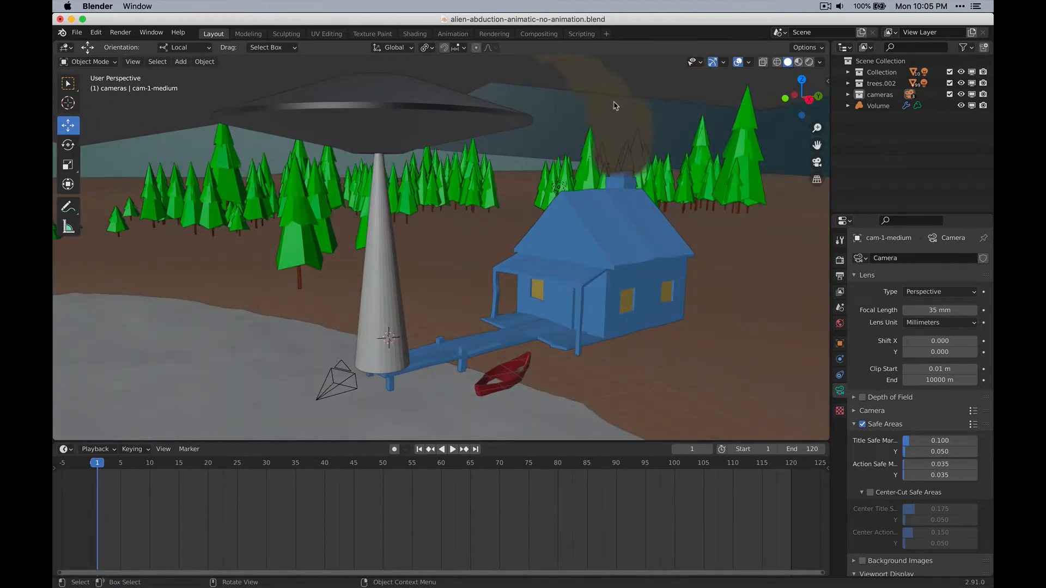
Step: Hide the smoke volume above the chimney in the viewport and expand the cameras collection
click(618, 106)
scroll(625, 118, up, 5)
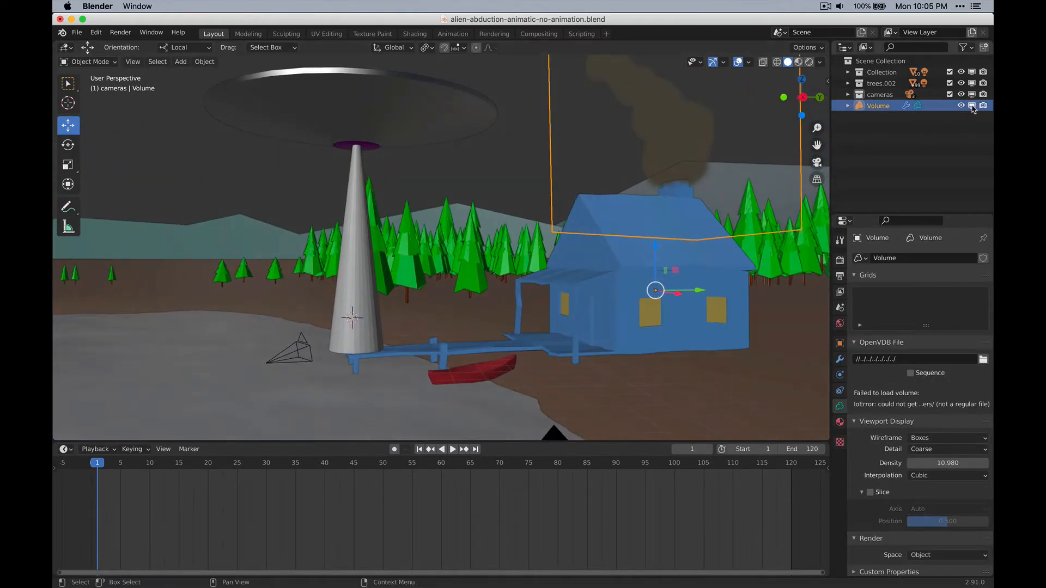
click(972, 105)
click(962, 105)
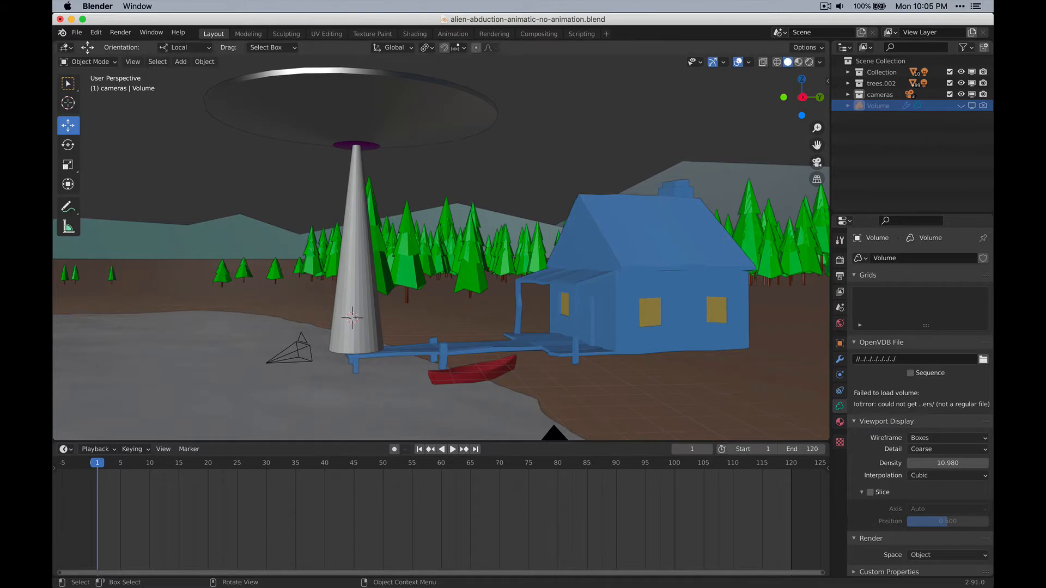
middle_drag(640, 289, 492, 287)
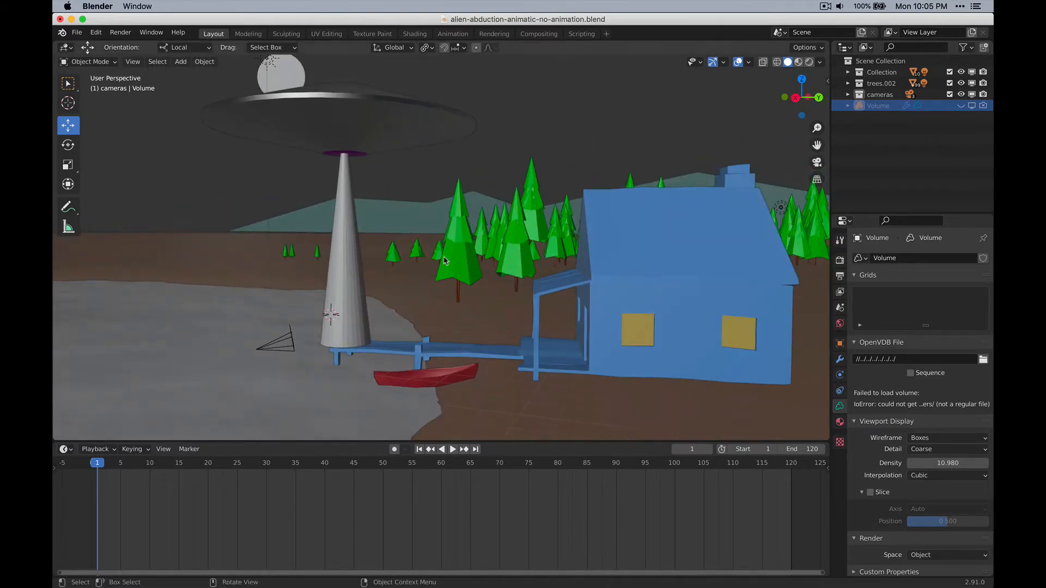
shift+middle_drag(609, 188, 462, 176)
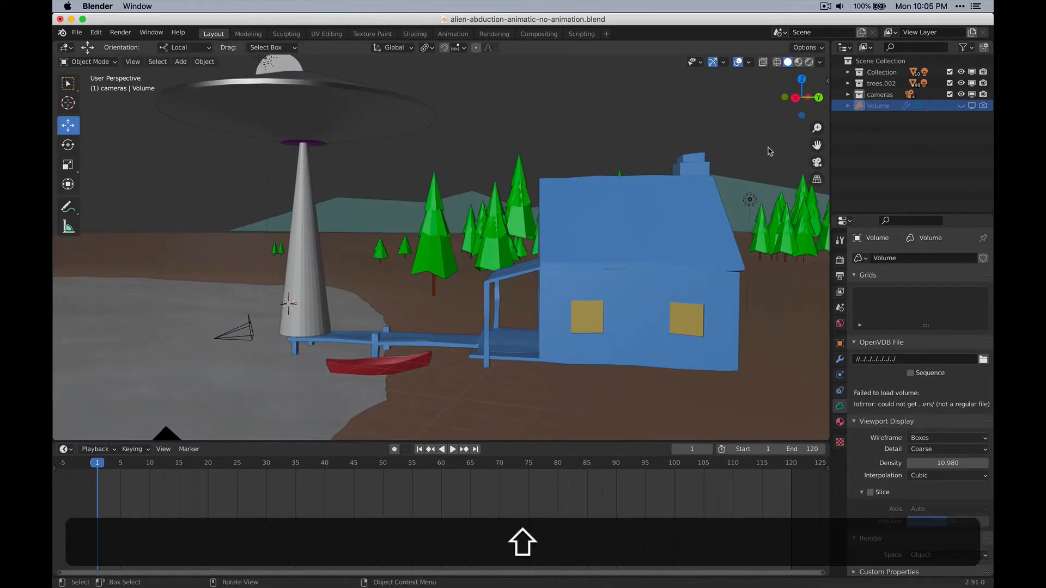
click(848, 94)
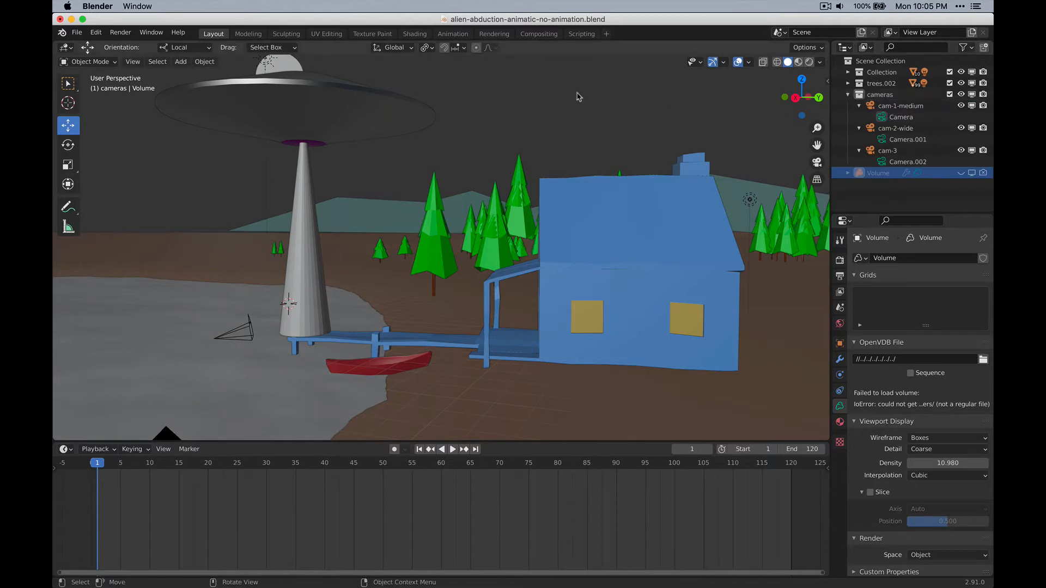
shift+middle_drag(420, 161, 215, 164)
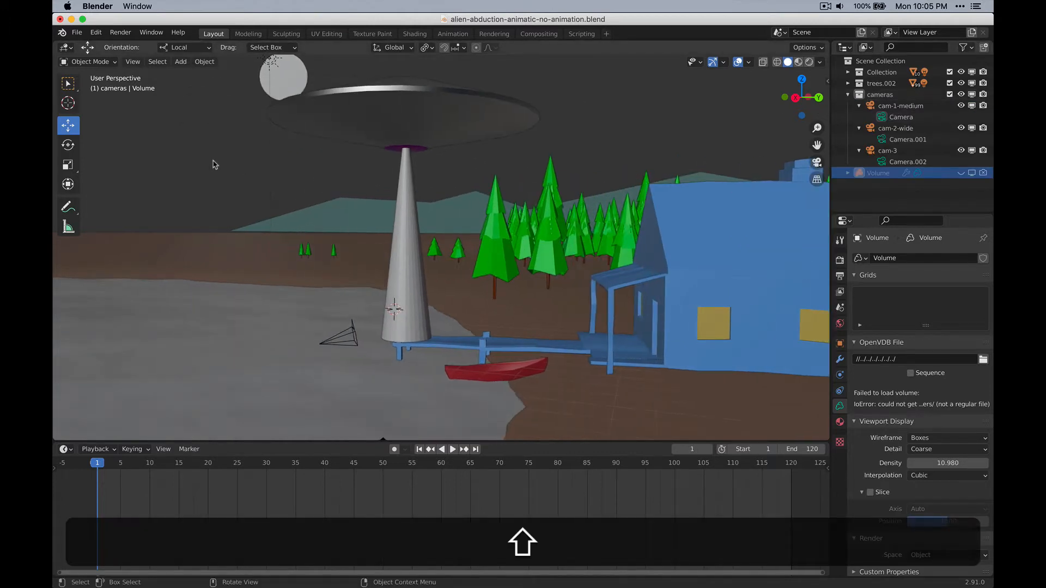
Step: Add a new camera at the 3D cursor and undo its creation
click(180, 61)
key(Escape)
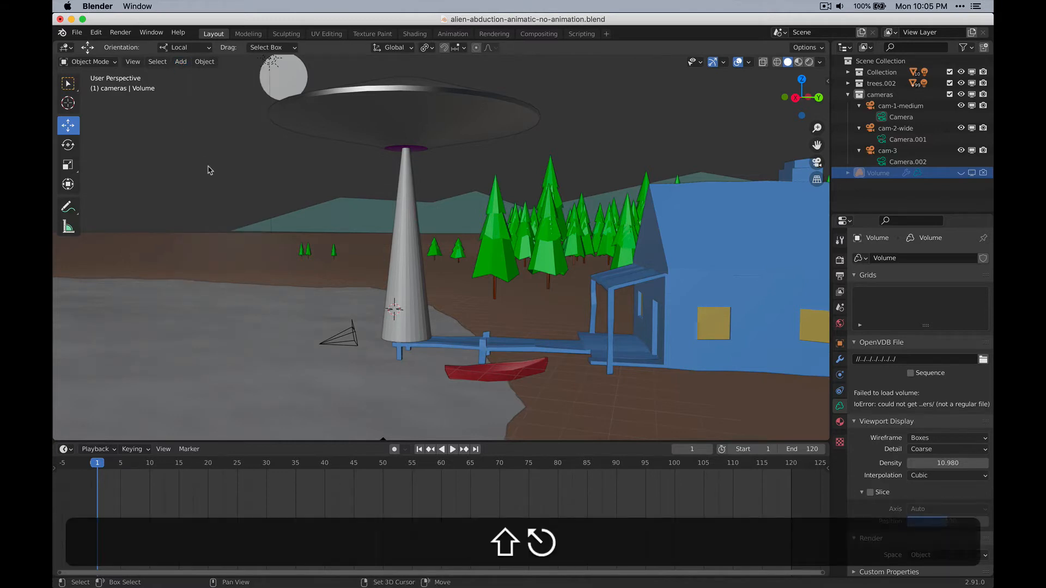
key(shift+a)
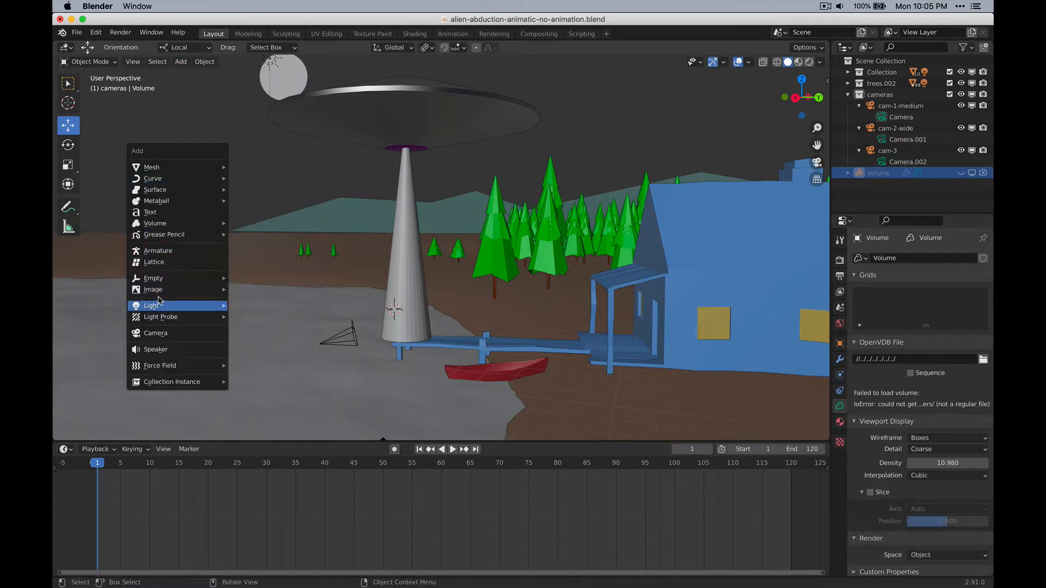
mouse_move(164, 295)
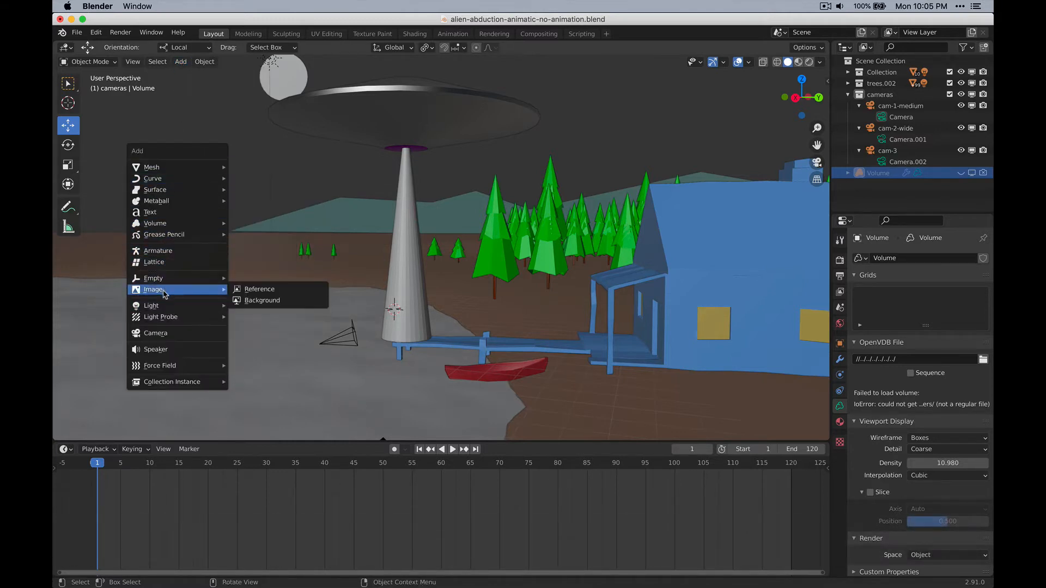
click(158, 334)
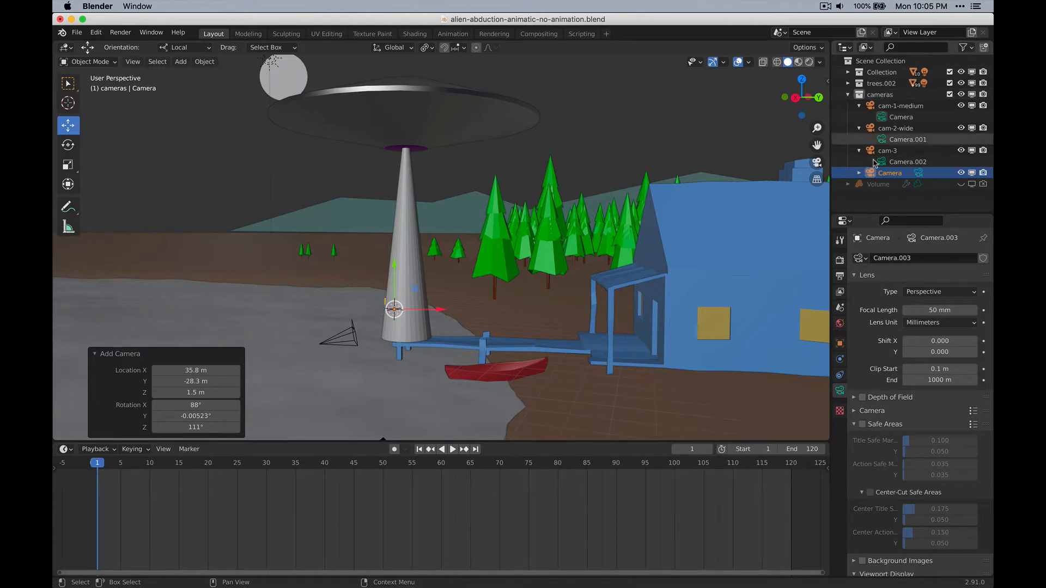
key(super+z)
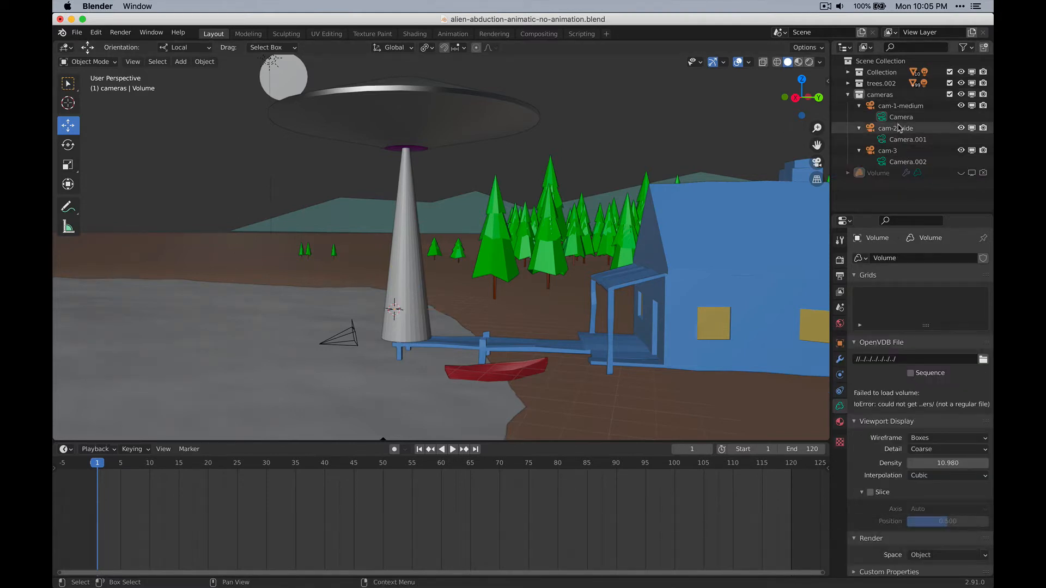
Step: Select the cam-1-medium camera, check its framing through the camera view, and return to the perspective view
click(891, 107)
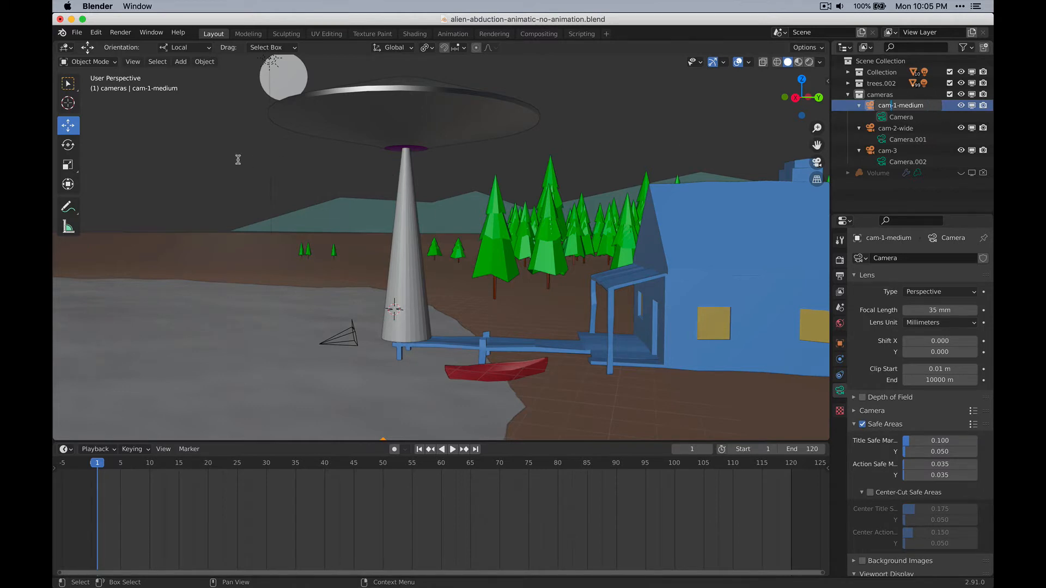
click(900, 107)
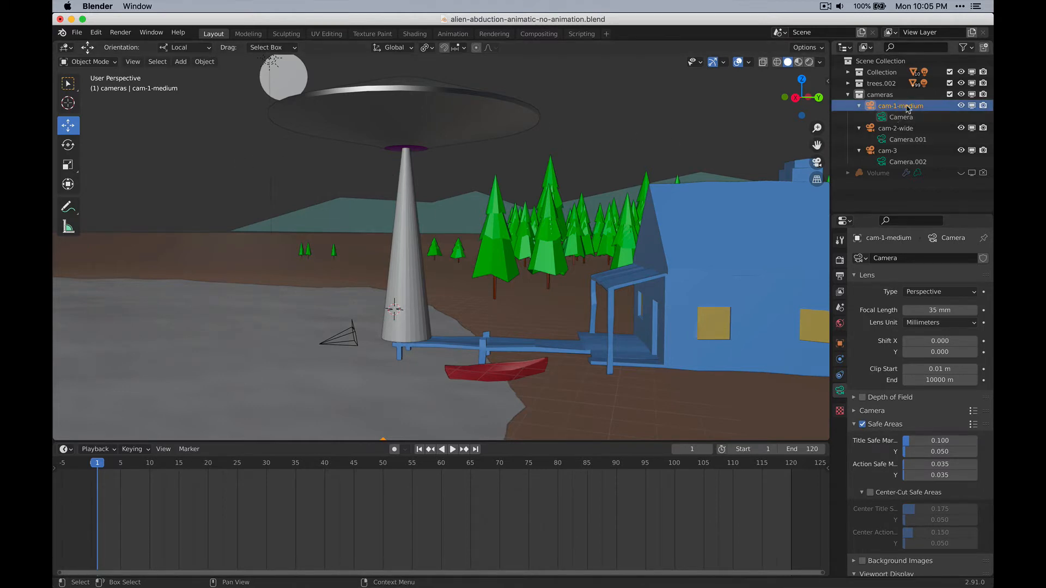
click(816, 163)
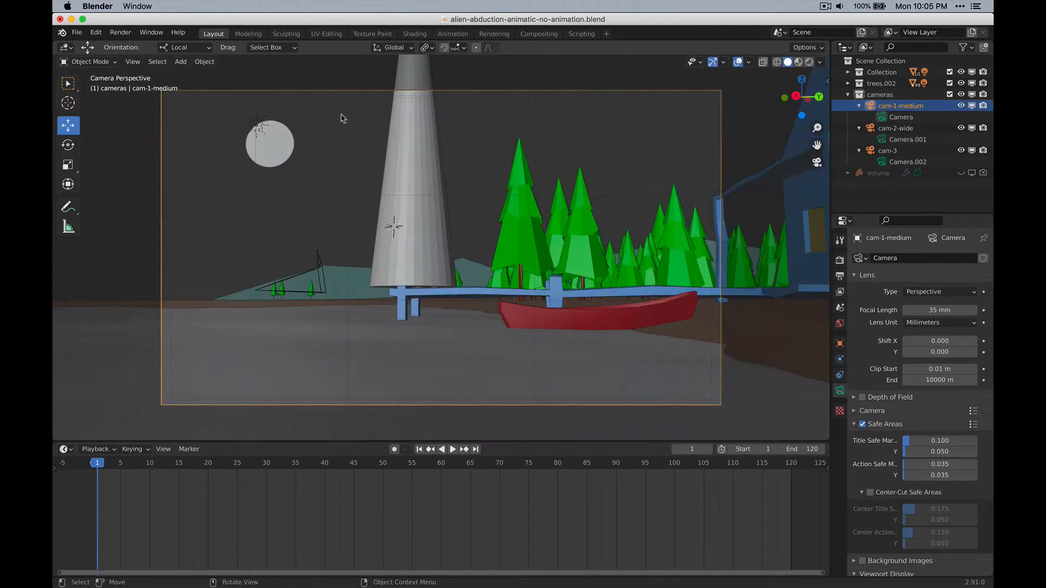
click(943, 117)
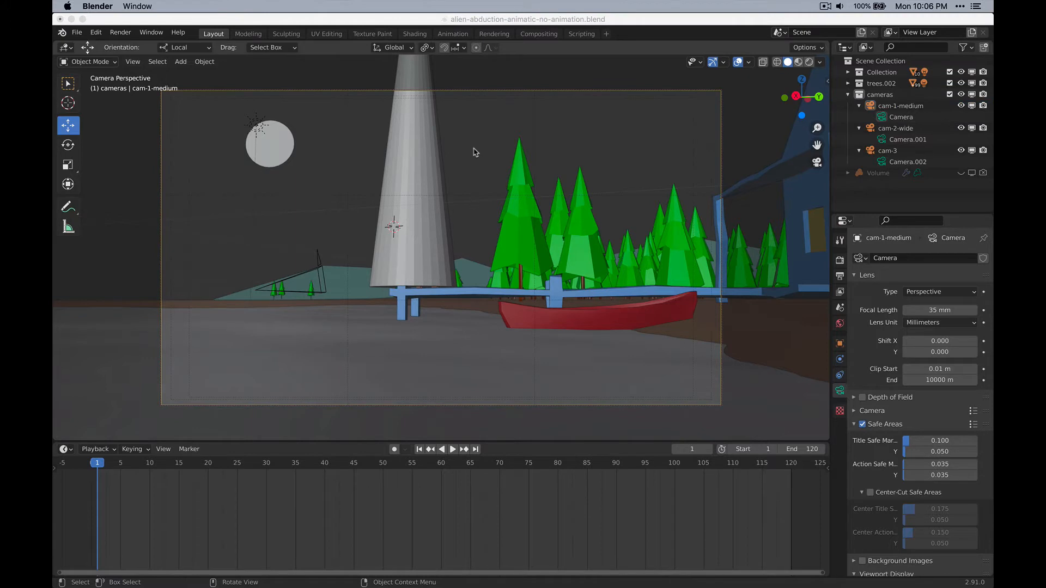
key(0)
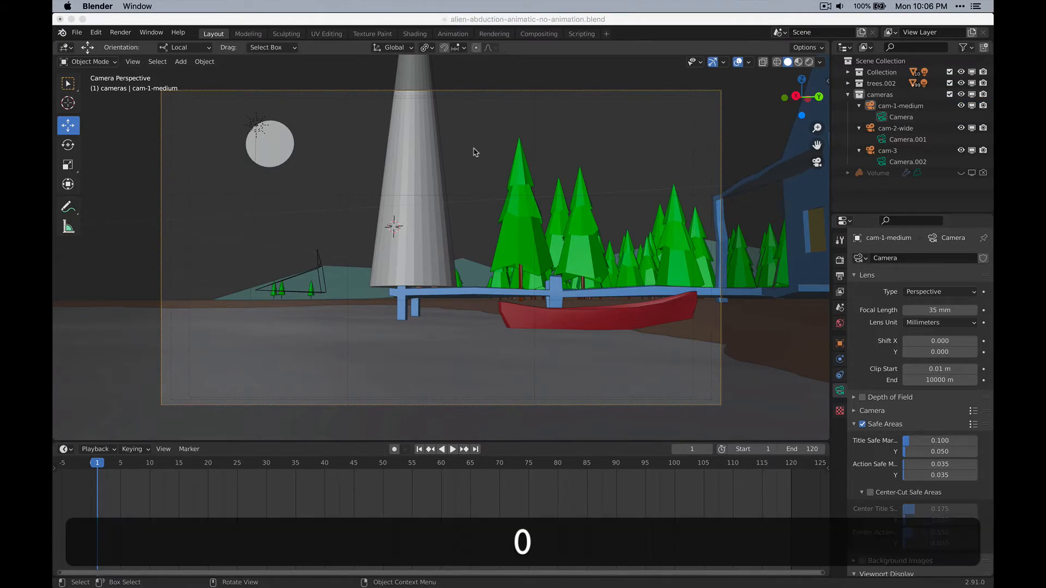
key(0)
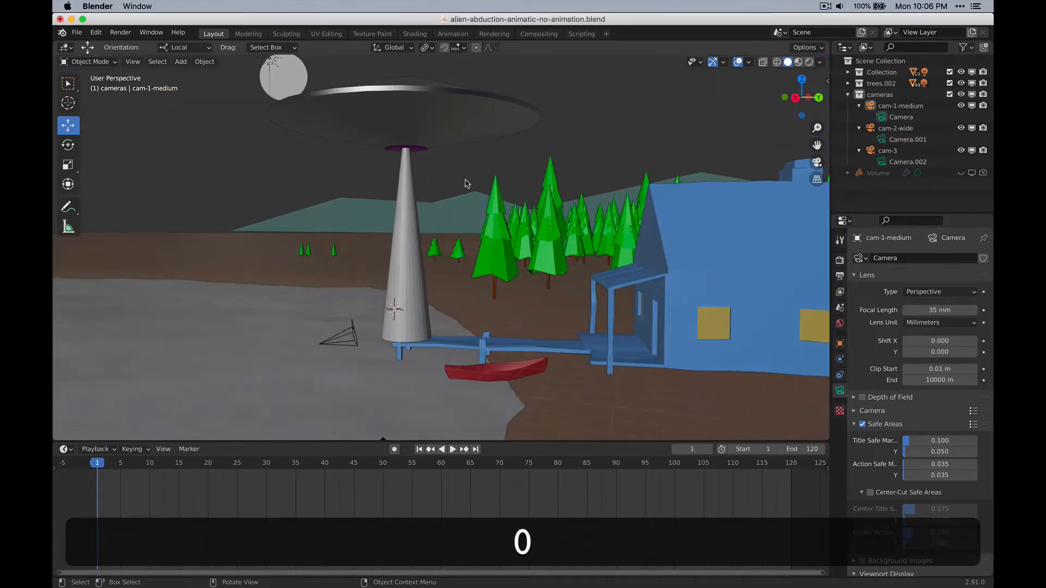
Step: Select the dog under the saucer's beam and move it about 2.74 m along its local Y axis toward the house
scroll(465, 182, down, 3)
shift+middle_drag(466, 183, 413, 164)
middle_drag(403, 235, 414, 254)
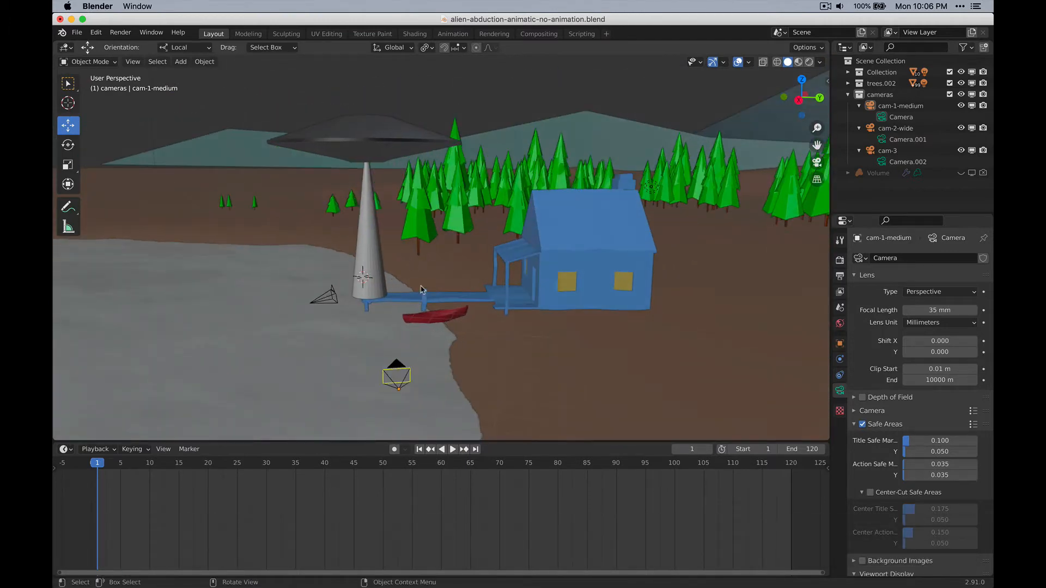
click(848, 72)
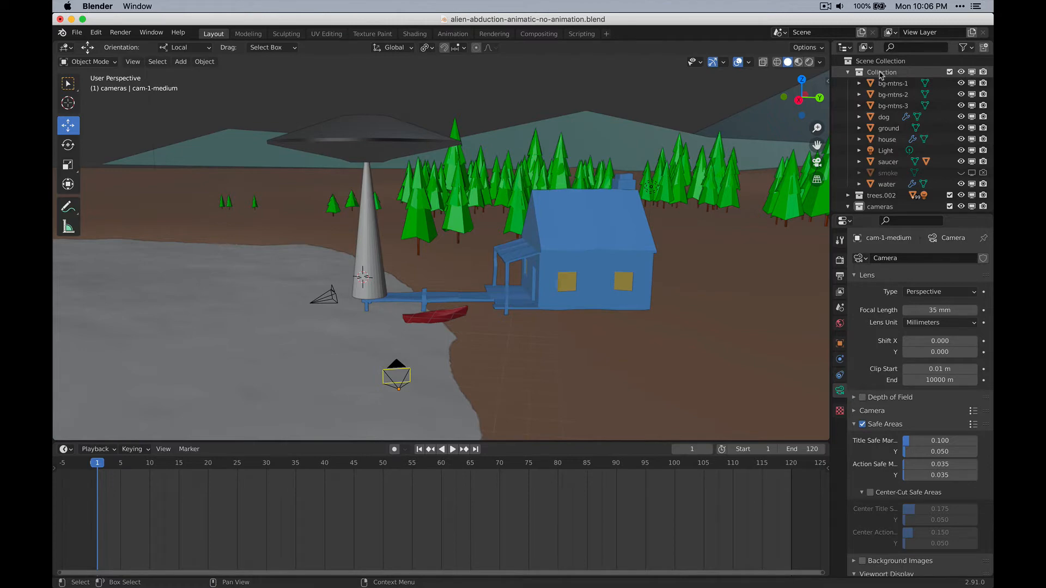
scroll(304, 329, down, 3)
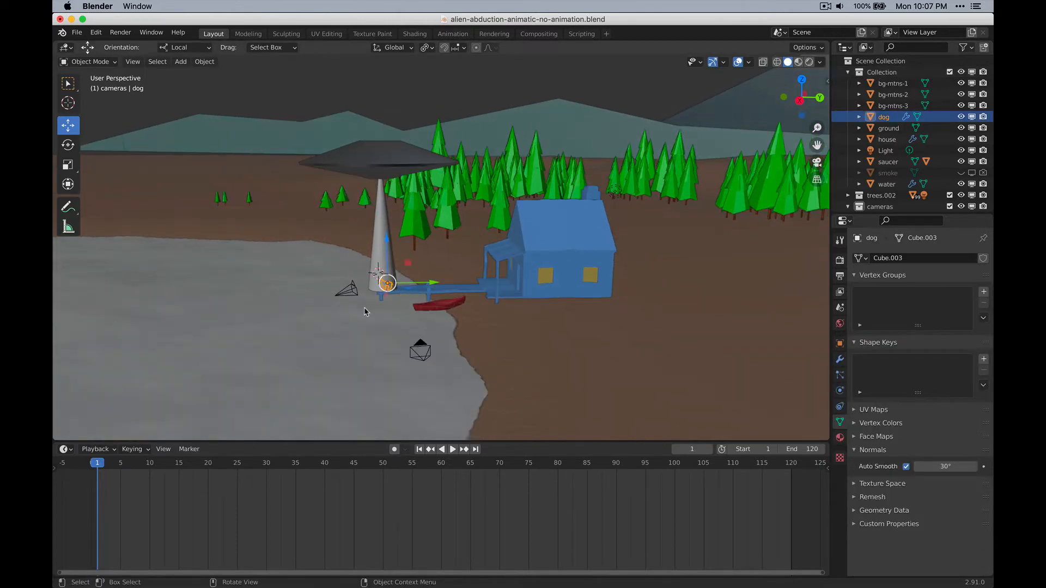
scroll(365, 309, up, 5)
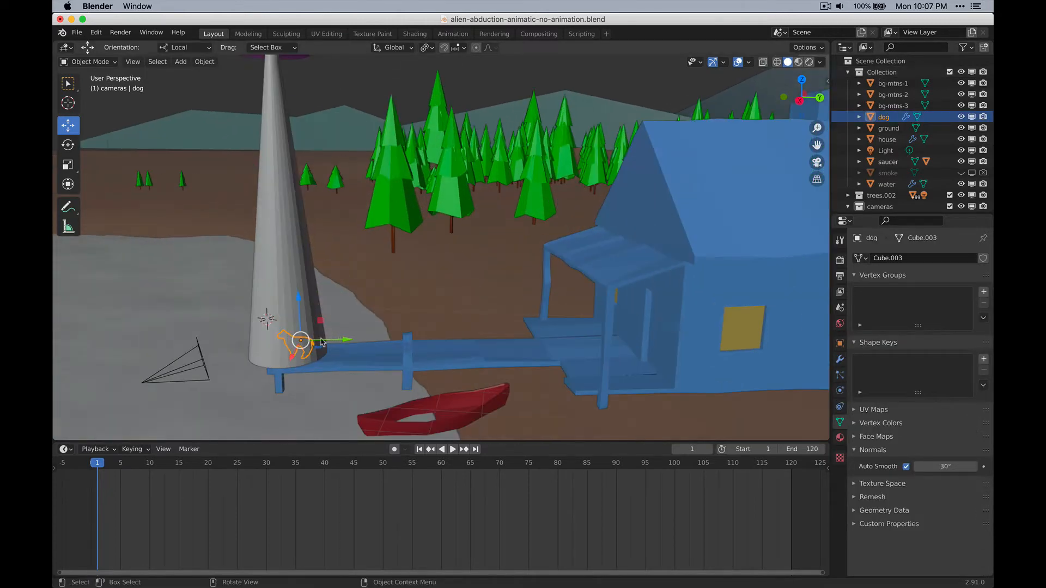
scroll(327, 343, up, 2)
shift+middle_drag(339, 345, 463, 243)
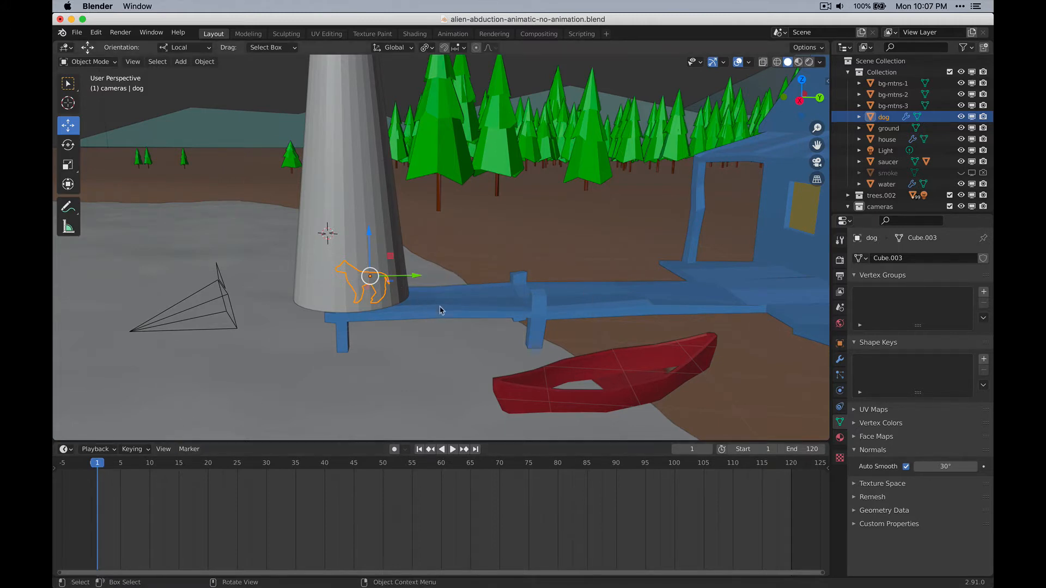
middle_drag(470, 312, 399, 302)
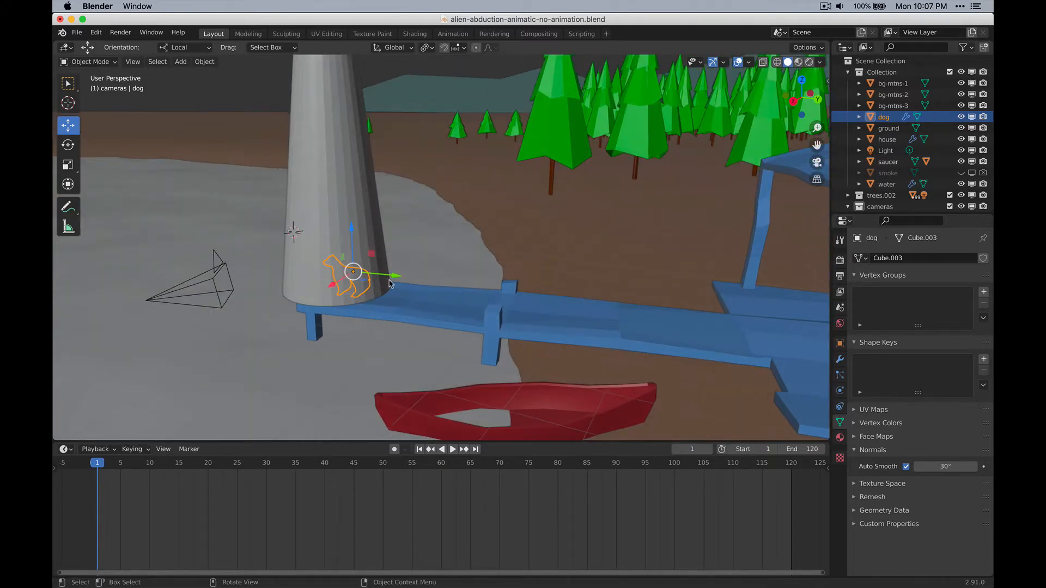
drag(388, 279, 546, 298)
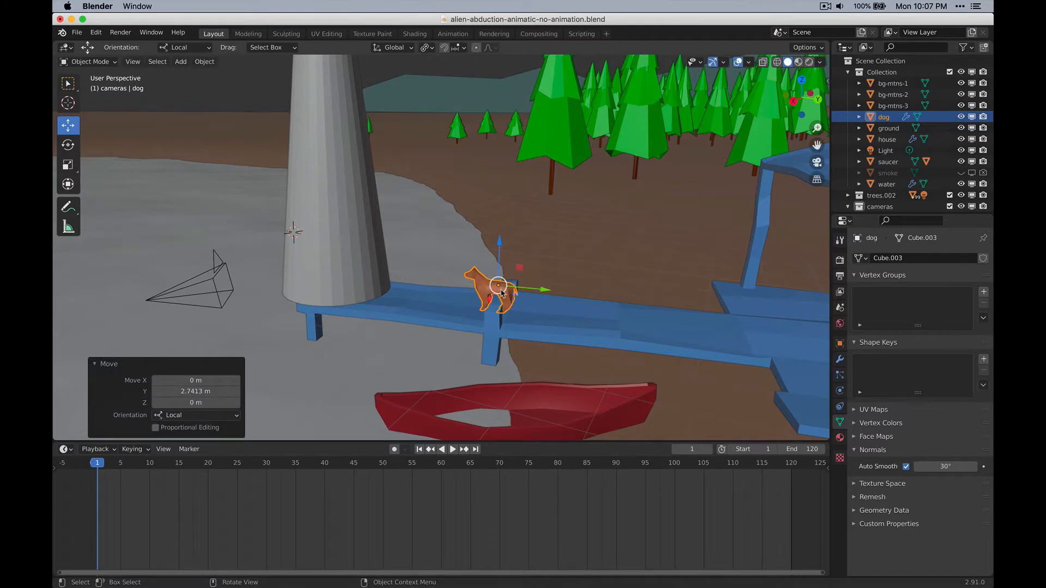
scroll(502, 293, down, 8)
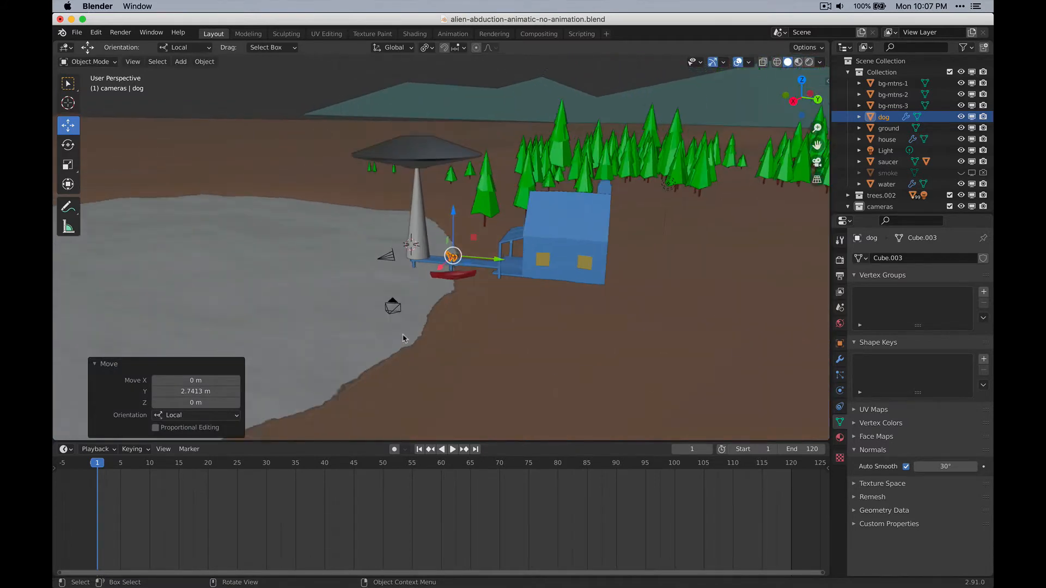
scroll(404, 338, up, 6)
shift+scroll(518, 191, up, 2)
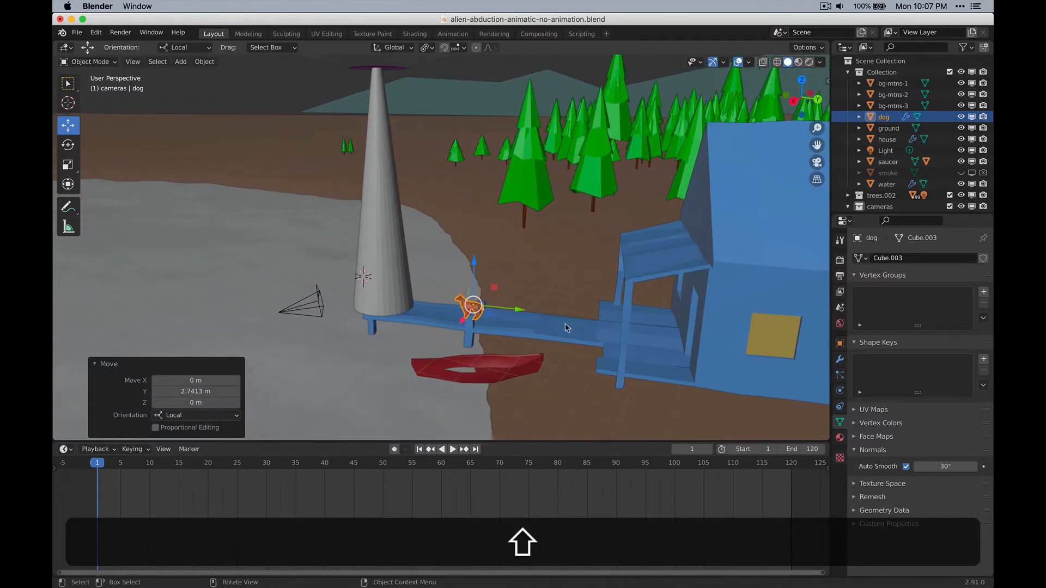
scroll(474, 305, up, 4)
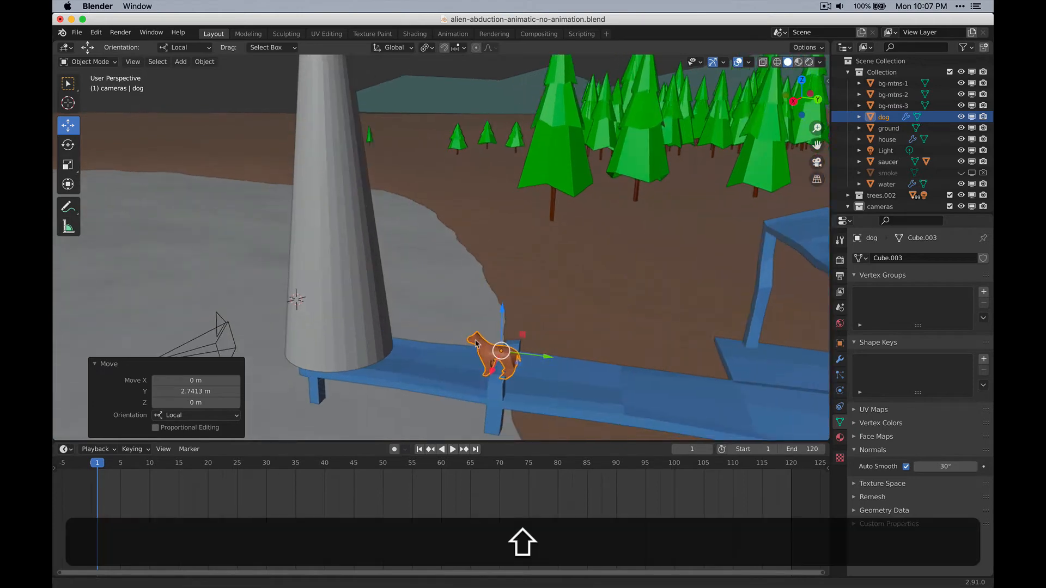
shift+middle_drag(476, 343, 531, 324)
scroll(359, 215, down, 5)
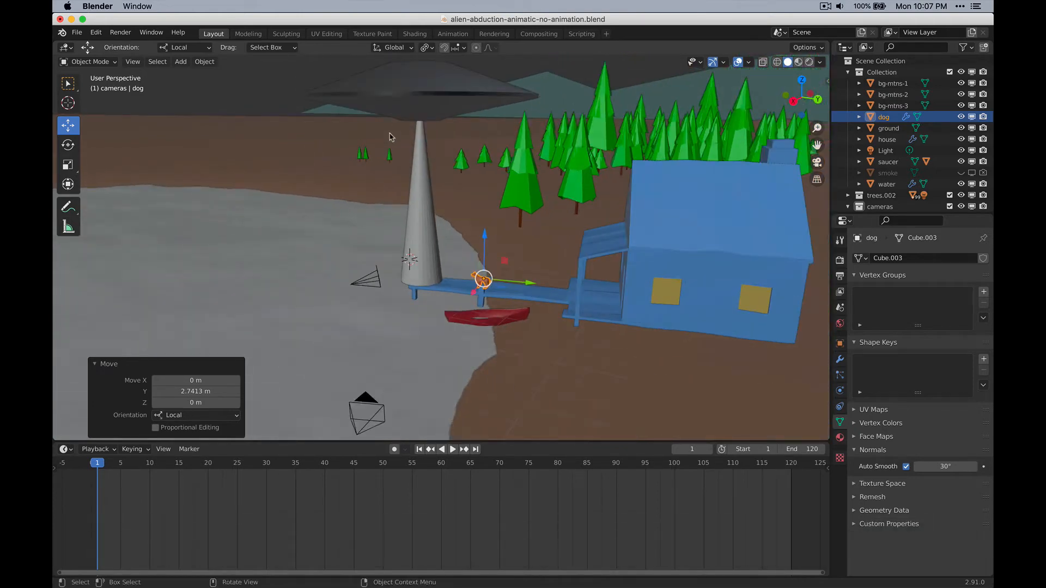
Step: Select the beam beneath the saucer and expand the saucer's hierarchy to examine how the beam is parented
click(431, 207)
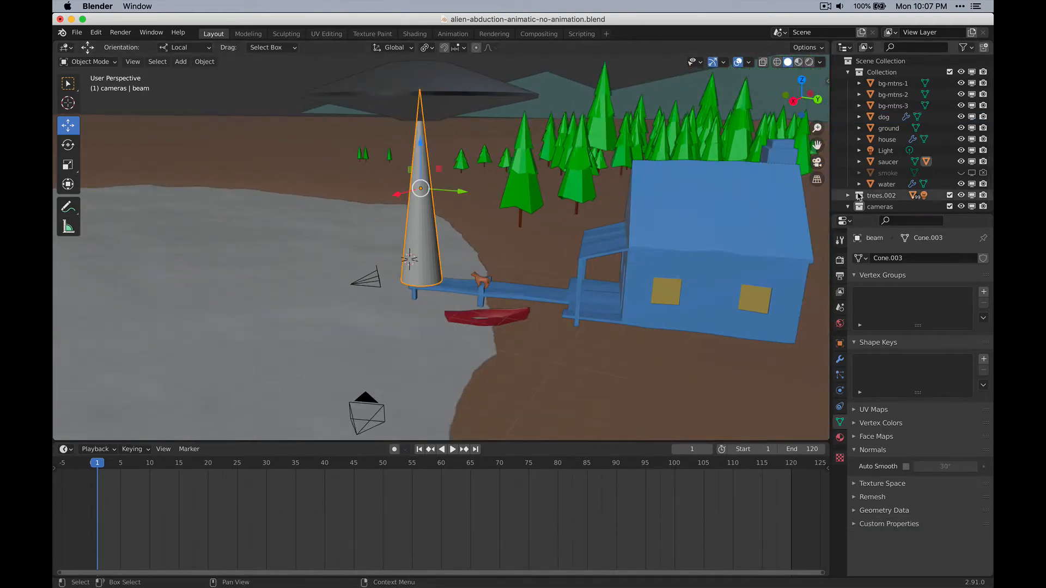
click(859, 162)
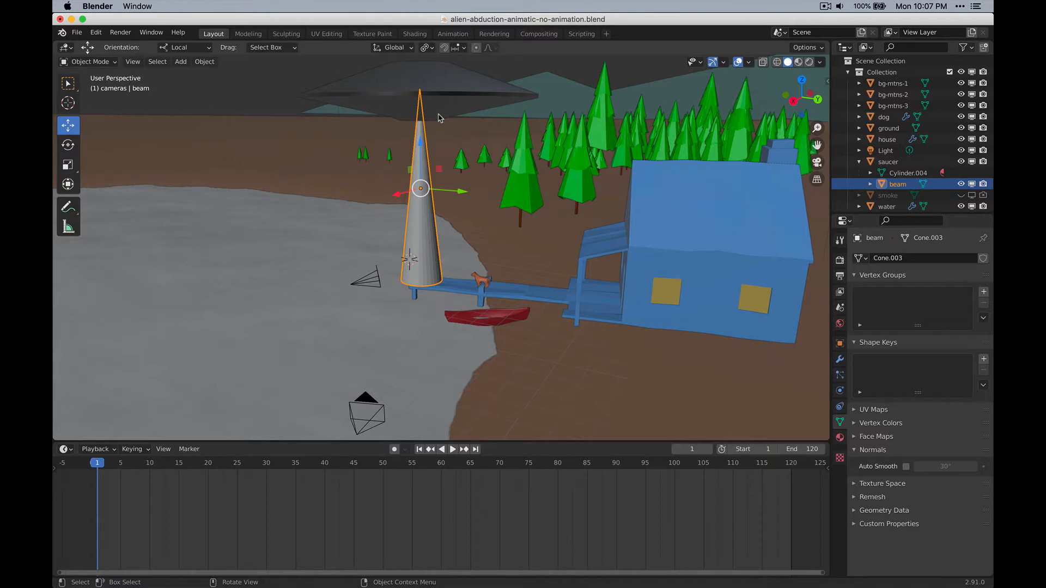
key(super+p)
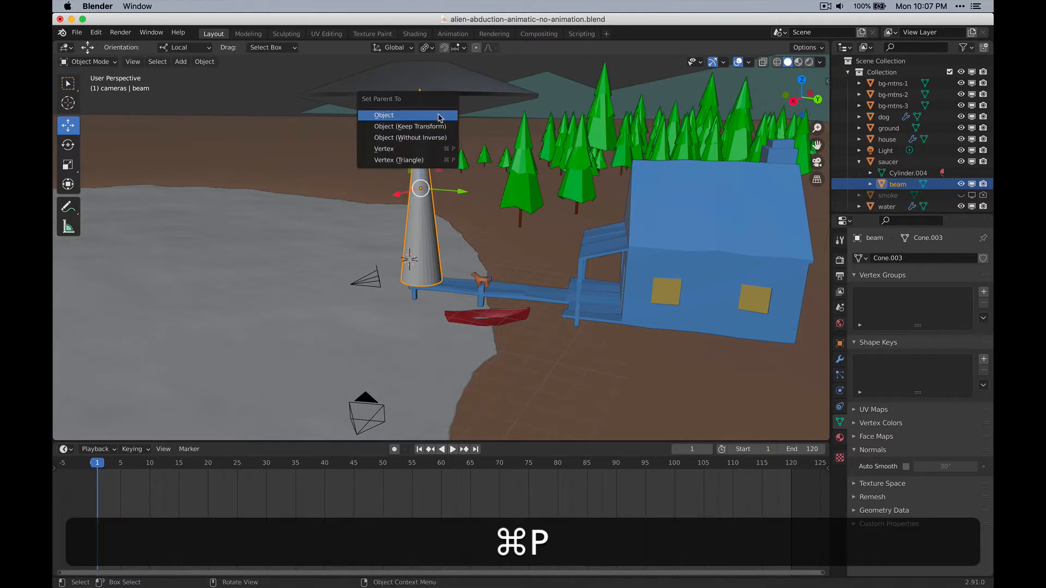
click(439, 116)
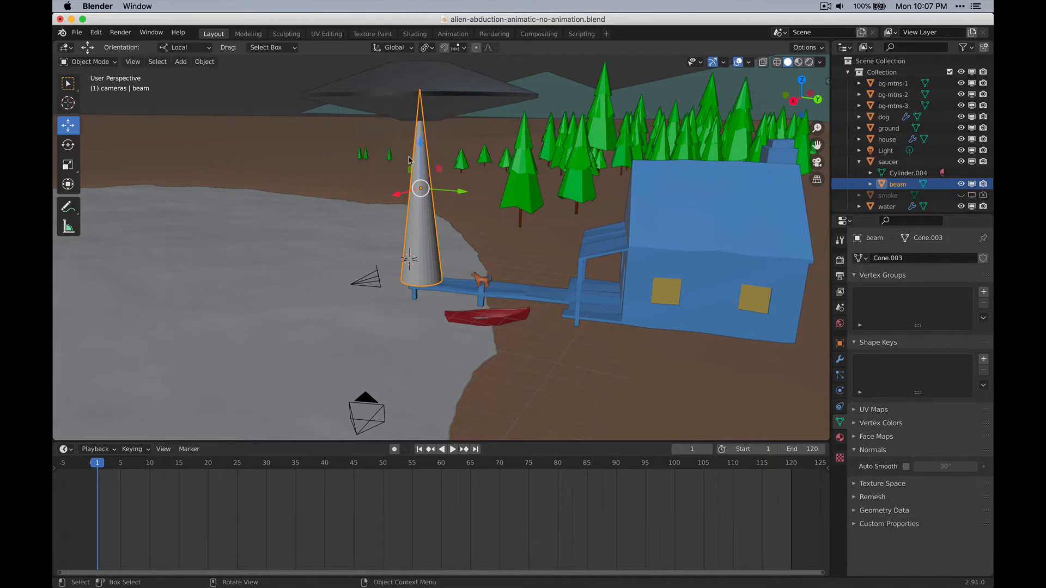
key(shift)
shift+click(463, 95)
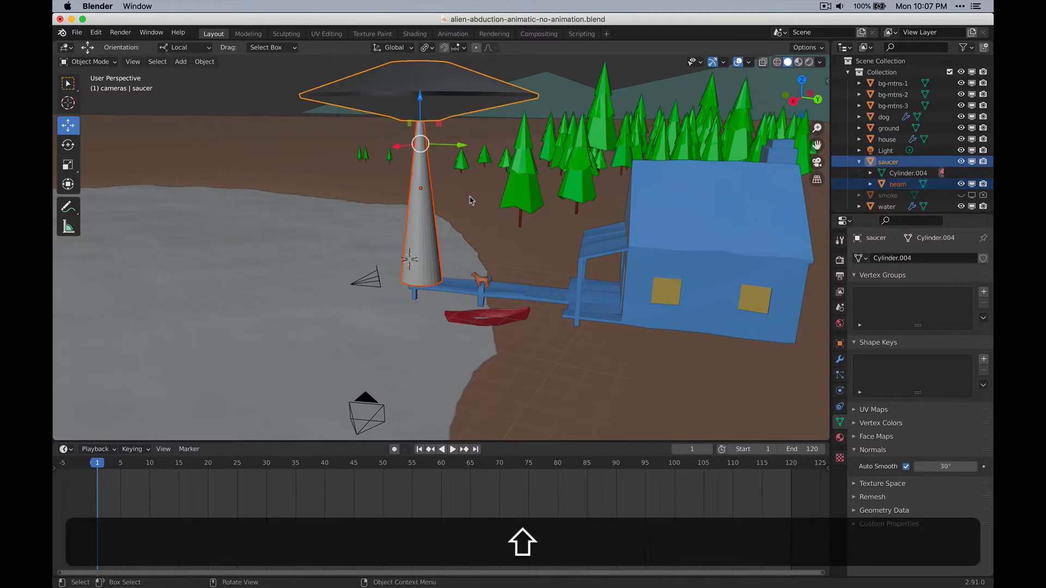
key(super+p)
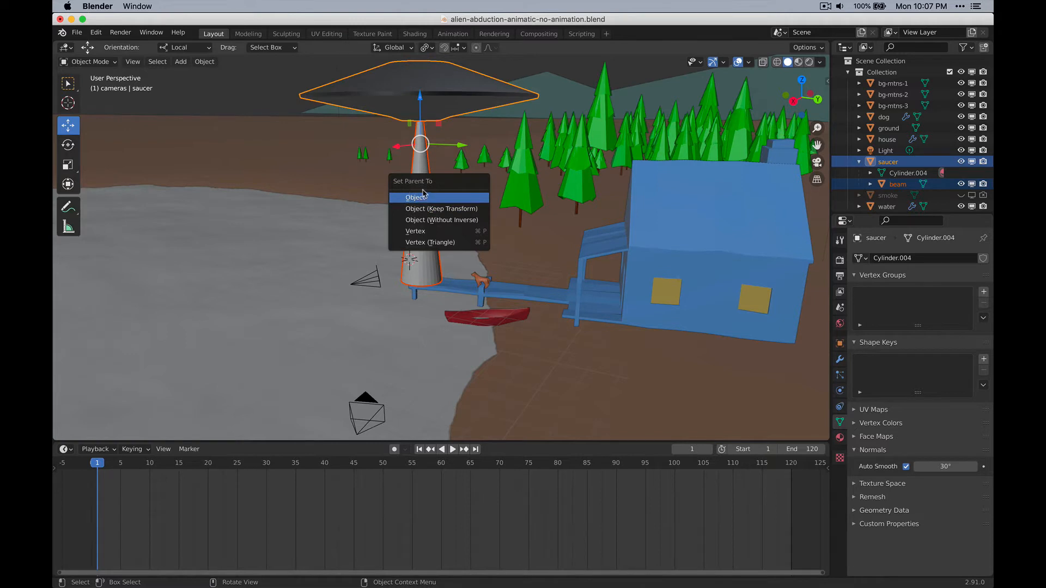
key(Escape)
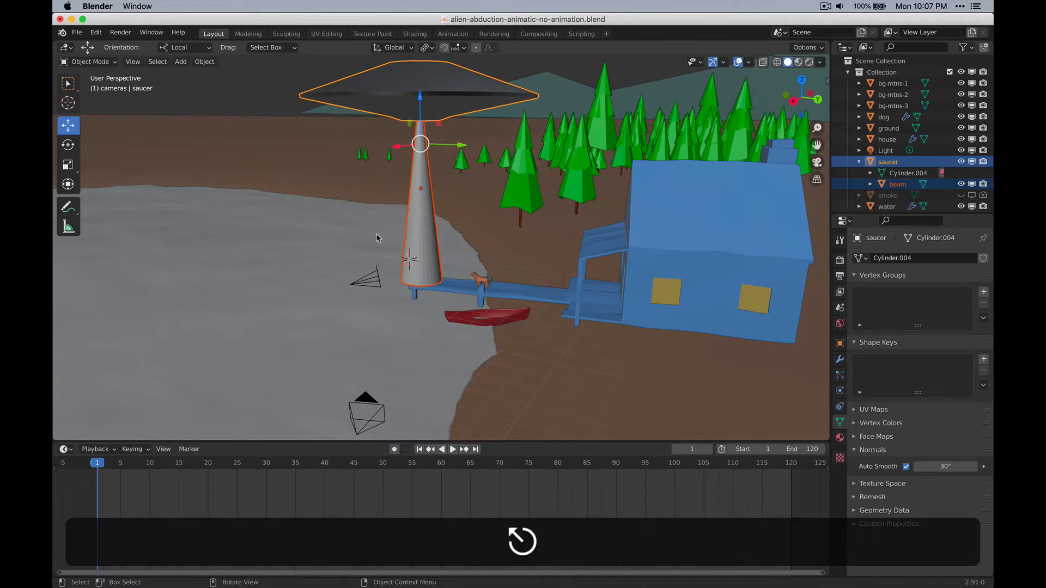
Step: Clear the selection and hide the saucer's beam in the viewport
click(306, 100)
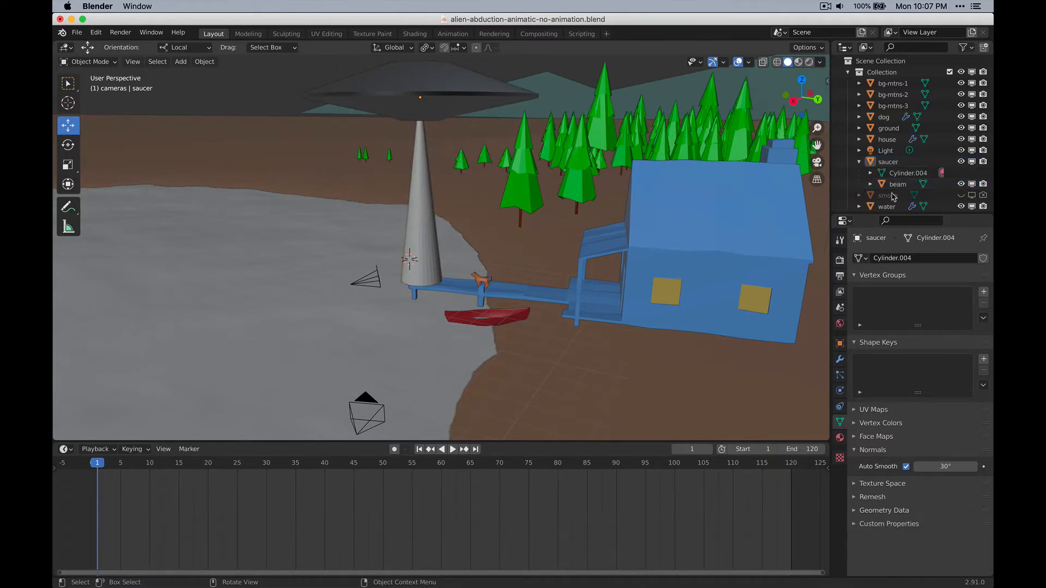
click(965, 185)
Step: Select the dog on the dock and move it about 1.2 m along its local Y axis toward the house
scroll(465, 318, up, 4)
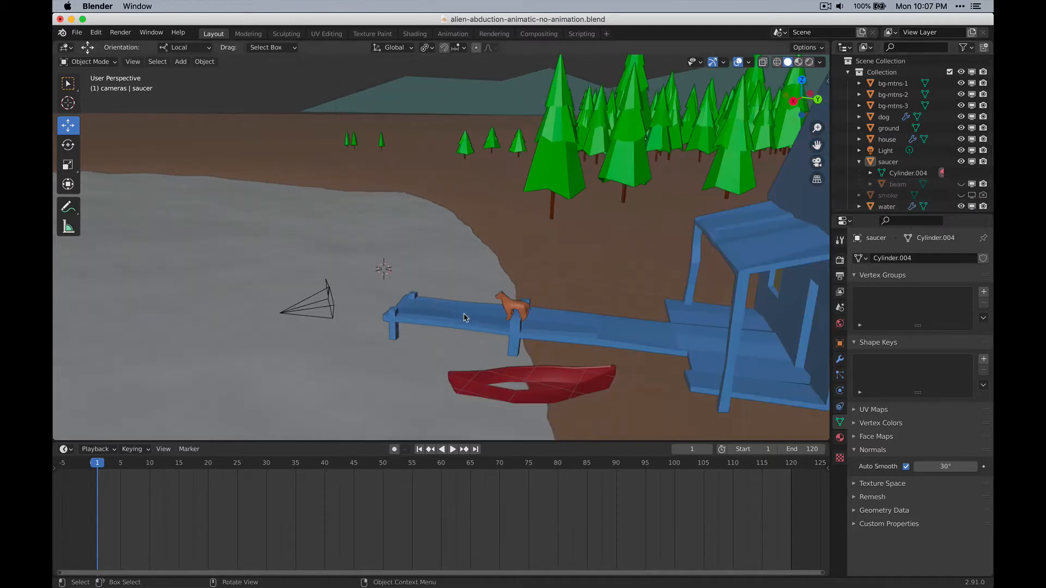
scroll(465, 317, up, 3)
shift+middle_drag(434, 382, 436, 292)
scroll(541, 271, up, 1)
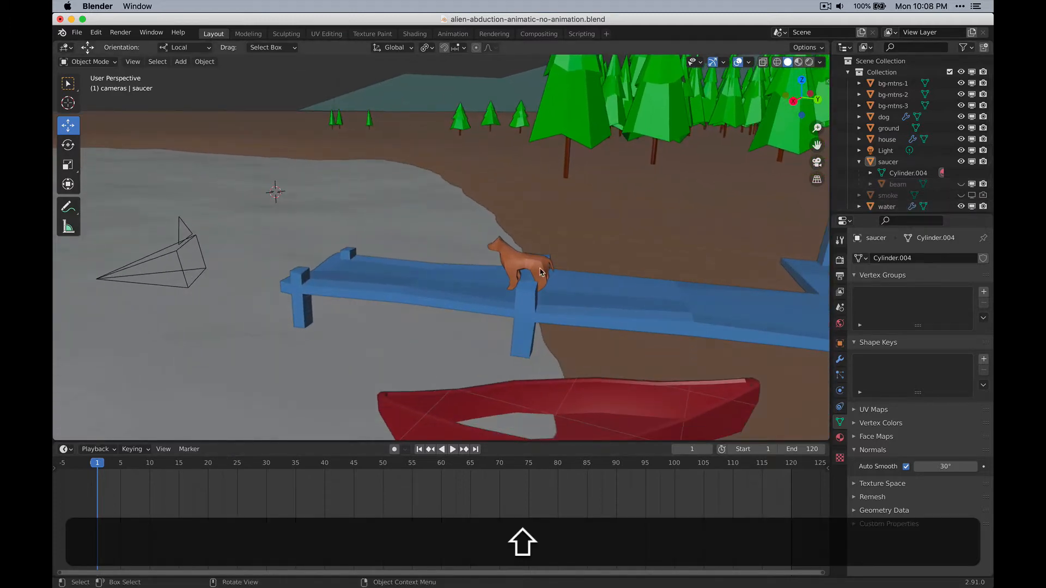
click(541, 271)
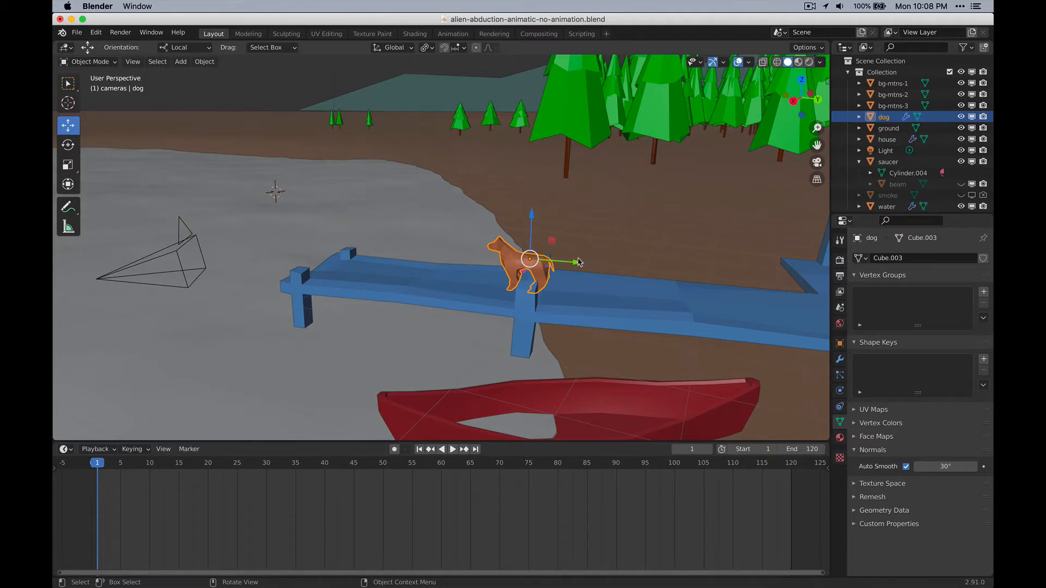
drag(579, 262, 672, 274)
middle_drag(533, 309, 722, 306)
shift+middle_drag(627, 351, 519, 193)
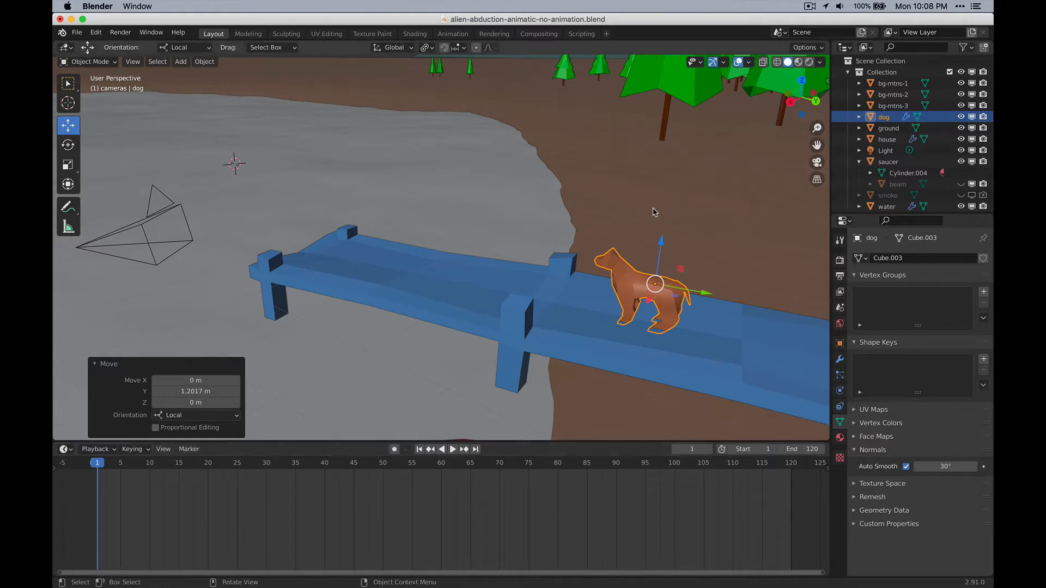
Step: Display the dog's transform values and insert a location keyframe for it at frame 1
key(i)
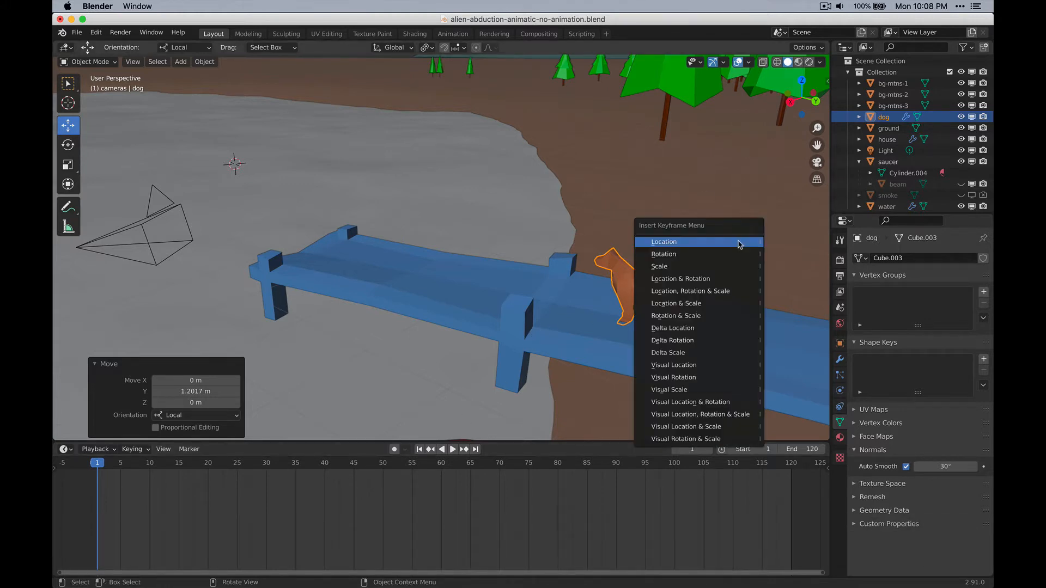
click(739, 242)
key(n)
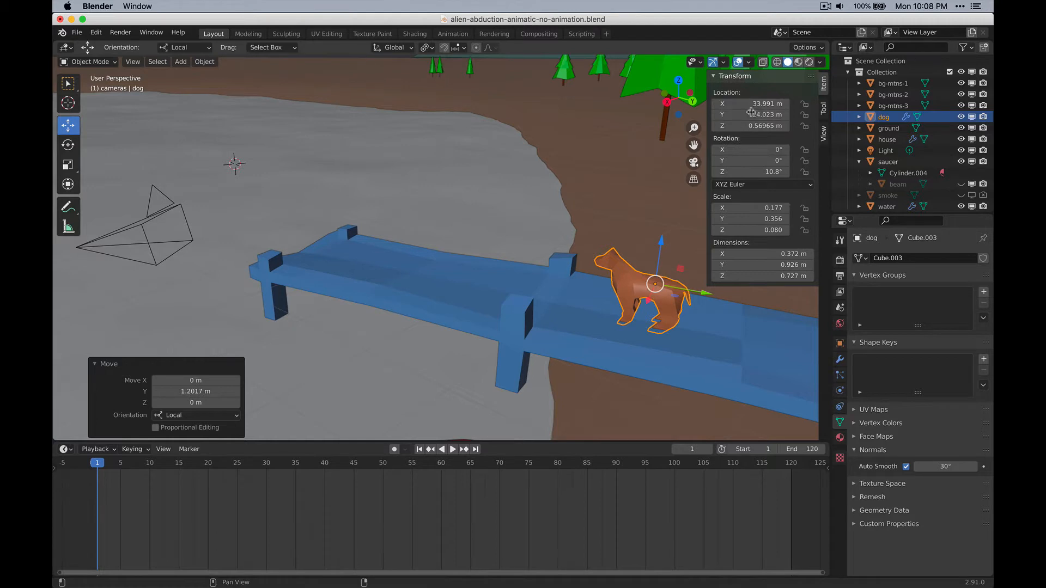
key(i)
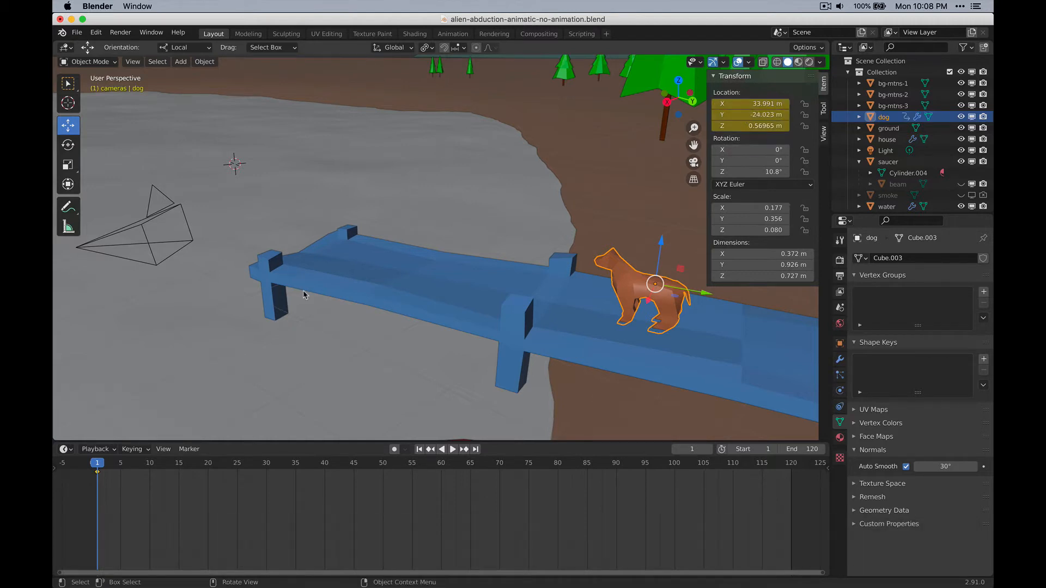
key(i)
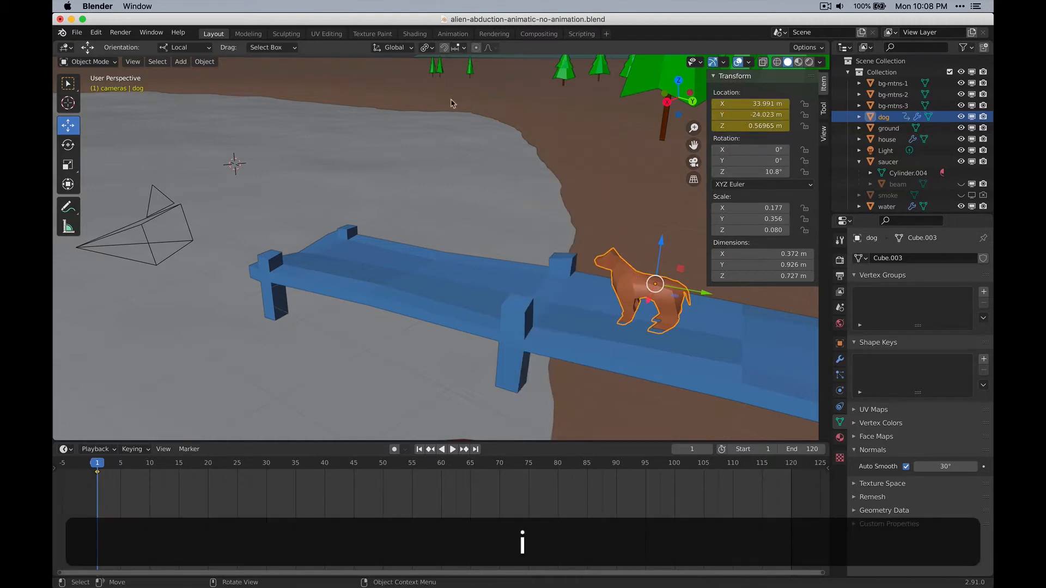
key(i)
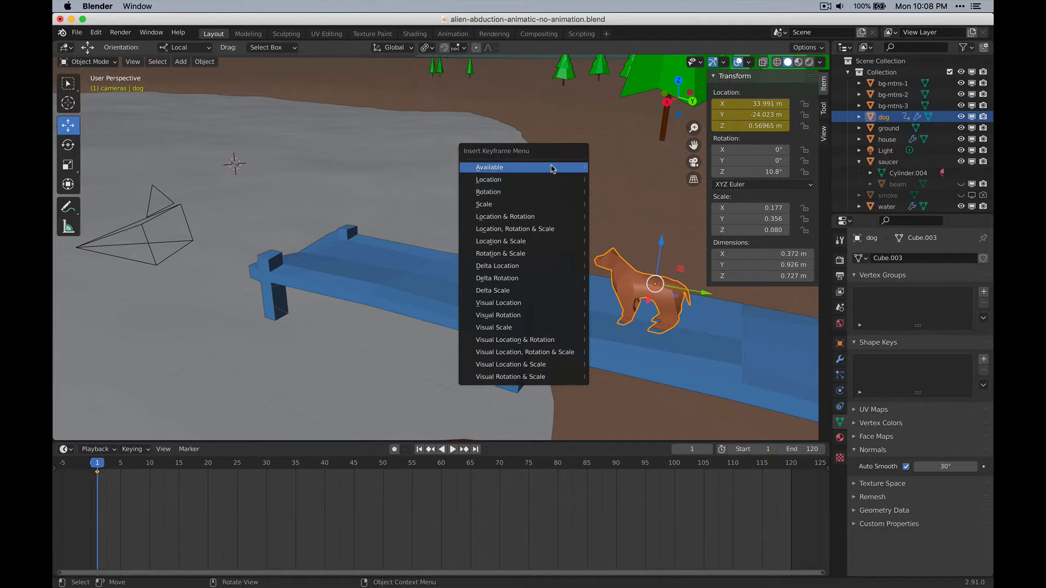
key(Escape)
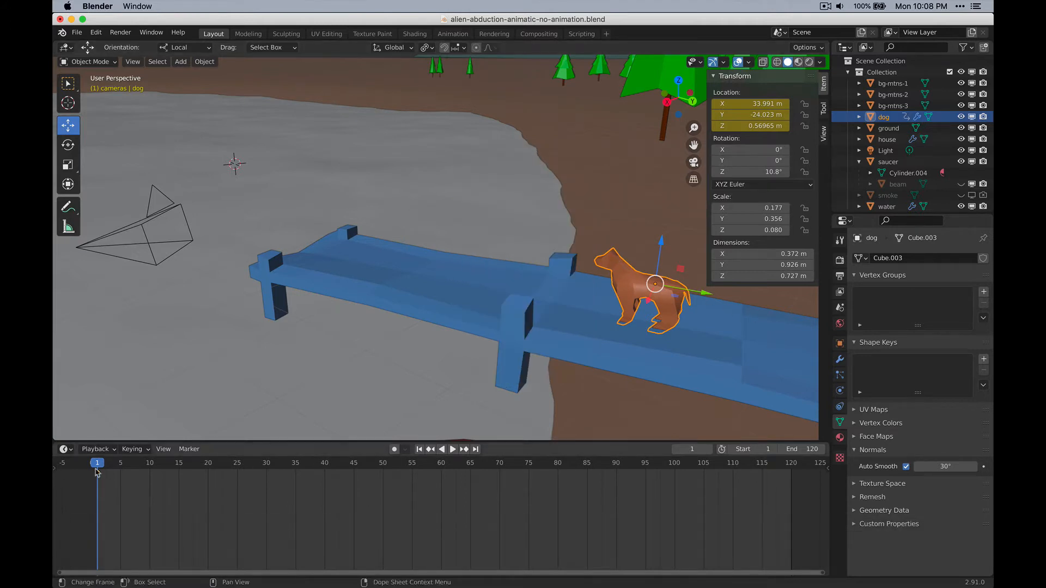
Step: At frame 25, move the dog about -3.94 m along its local Y axis to the dock's outer end and keyframe its location
drag(97, 472, 239, 485)
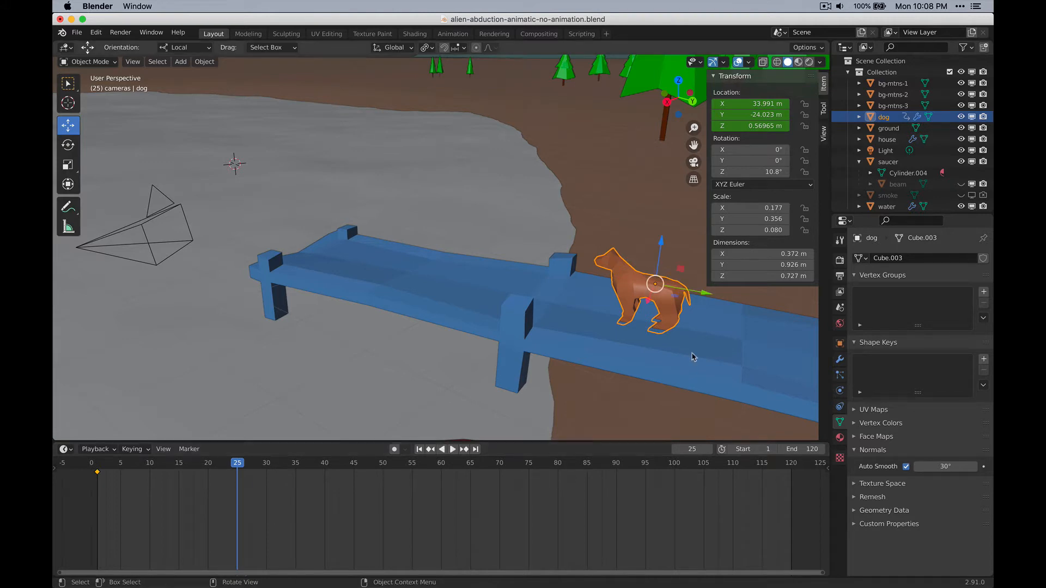
key(g)
click(329, 267)
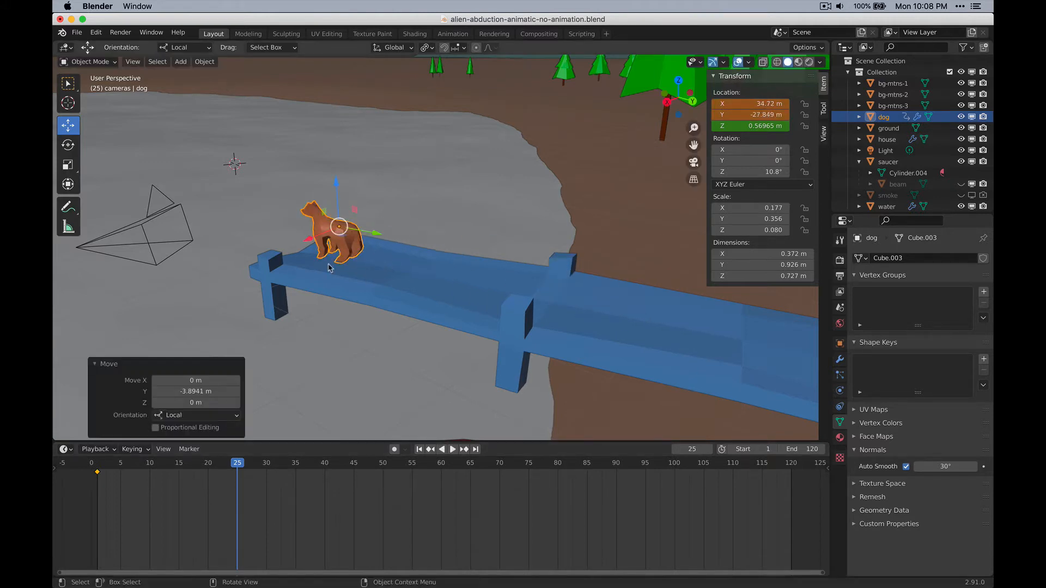
key(g)
click(368, 235)
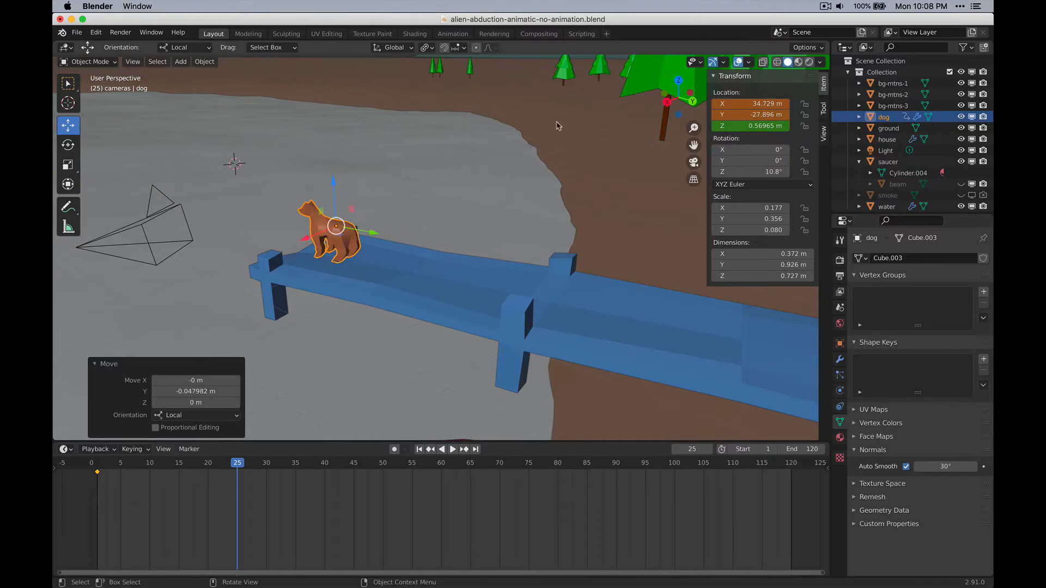
key(i)
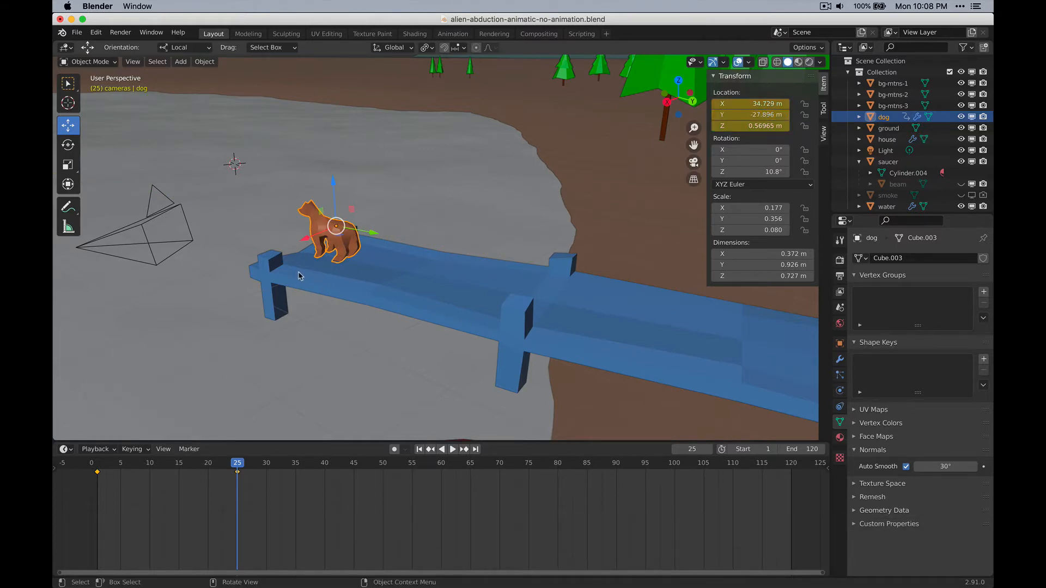
Step: Play the dog's walk along the dock twice from frame 1 through the camera view
click(419, 449)
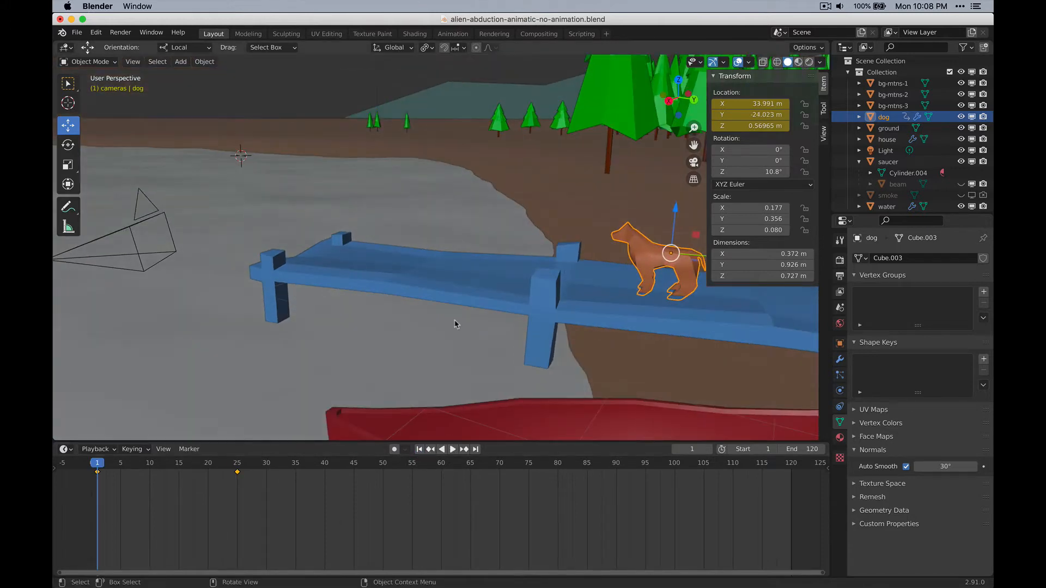
key(0)
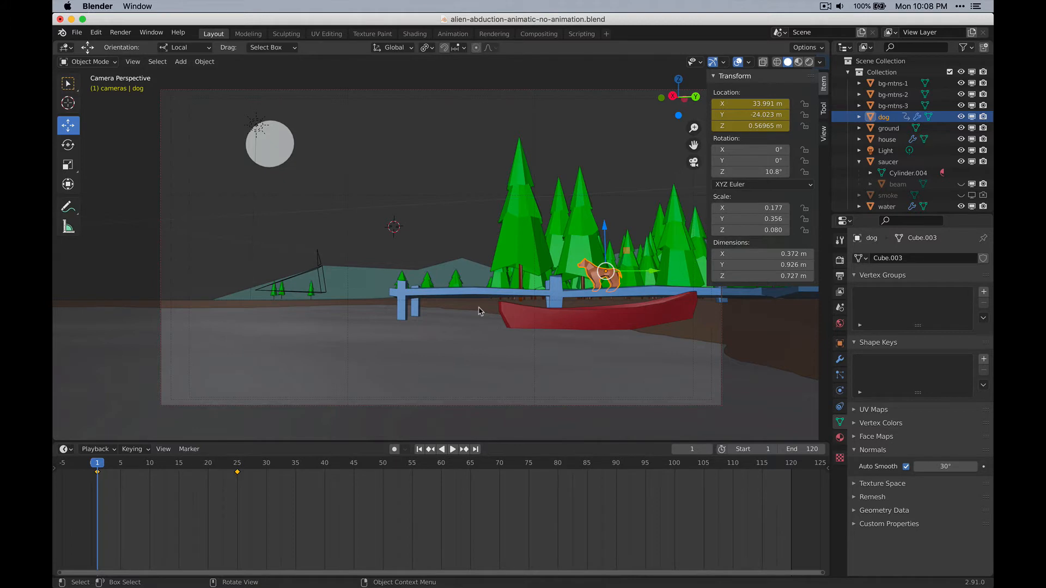
click(454, 451)
click(454, 451)
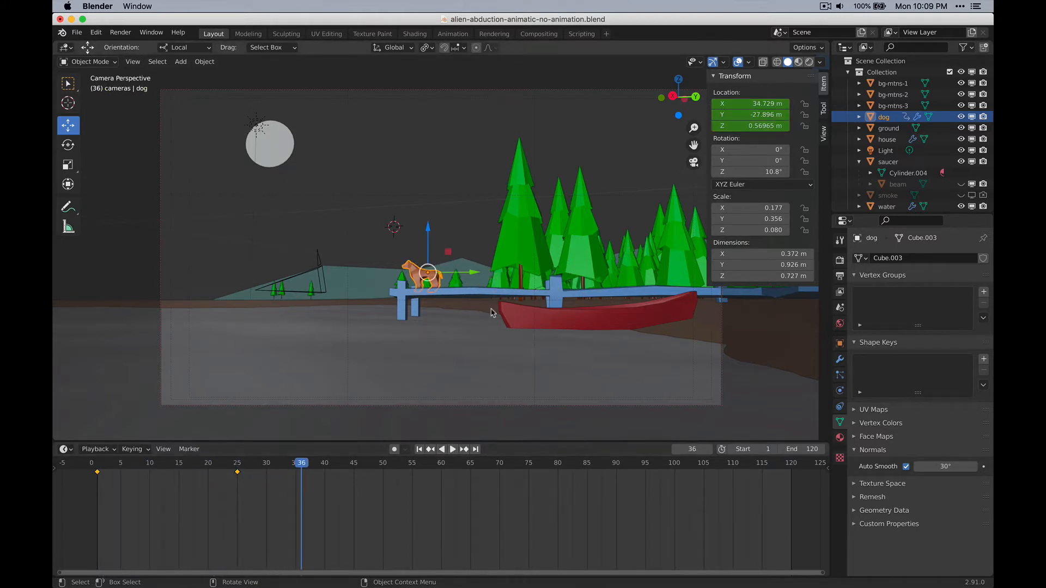
click(419, 449)
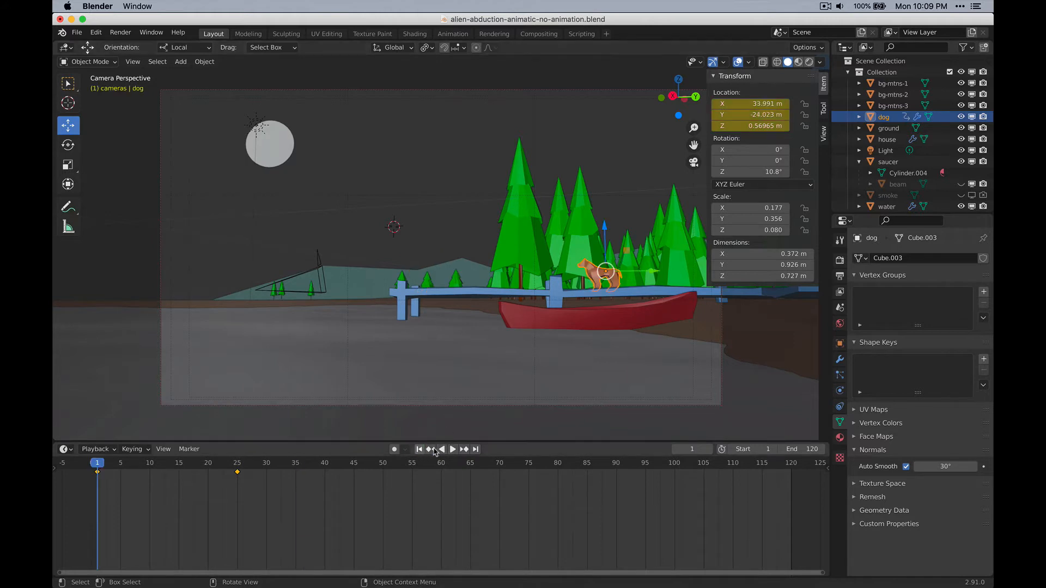
click(454, 451)
click(454, 450)
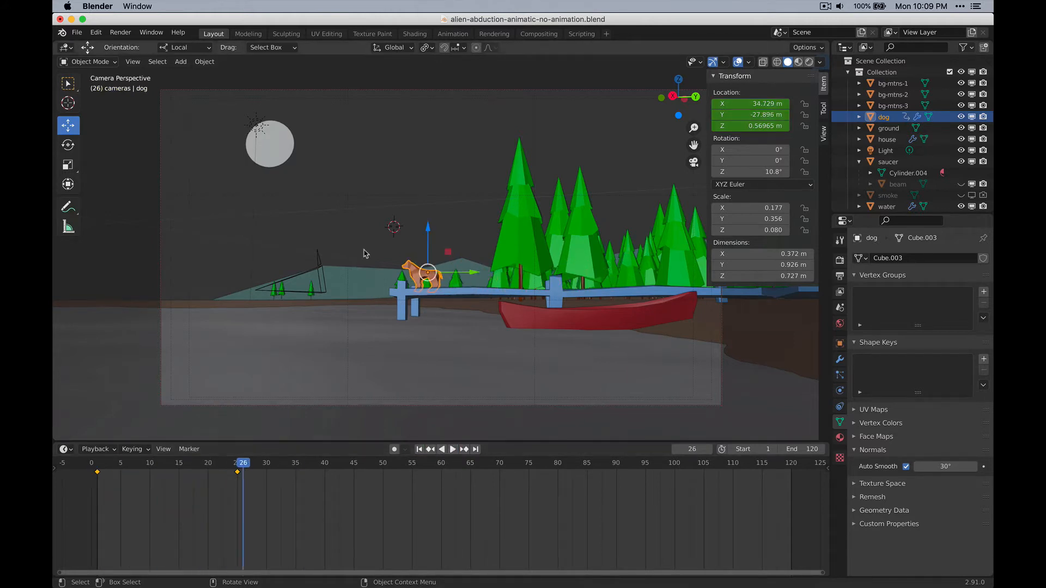
Step: Deselect the dog, return to the perspective view, and select the saucer above the dock
click(430, 186)
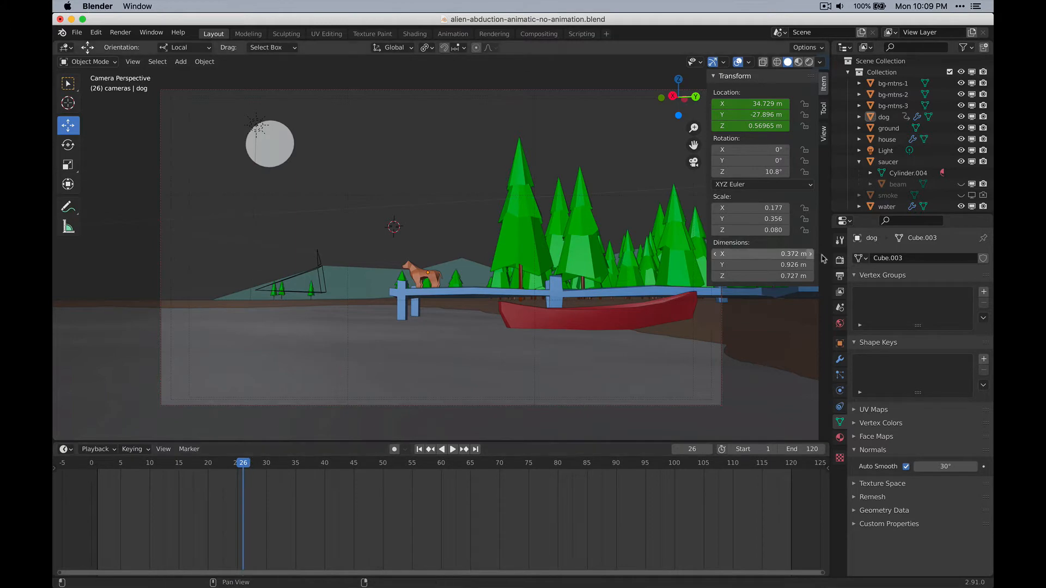
key(0)
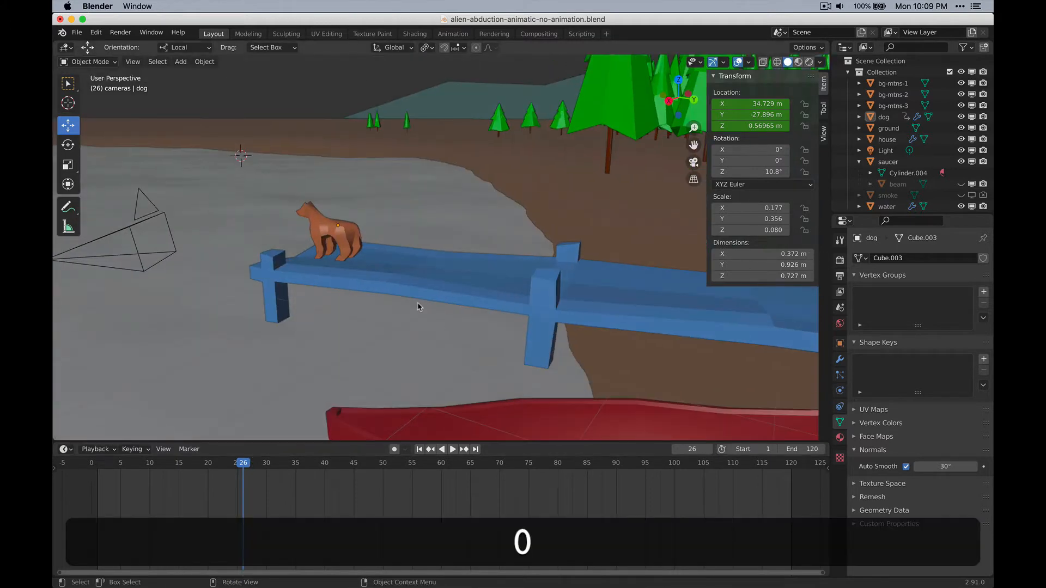
shift+middle_drag(364, 273, 376, 319)
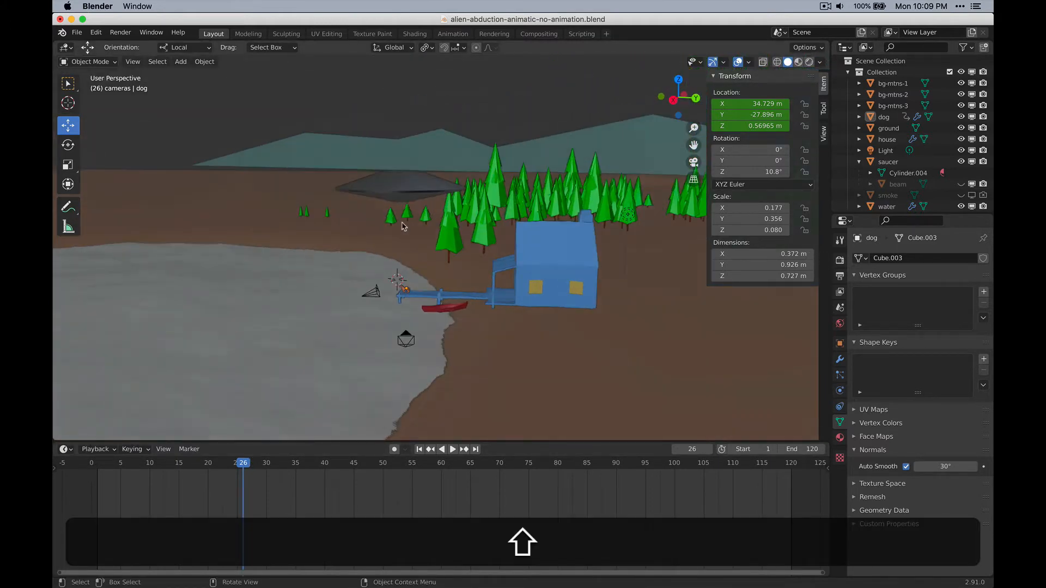
click(402, 188)
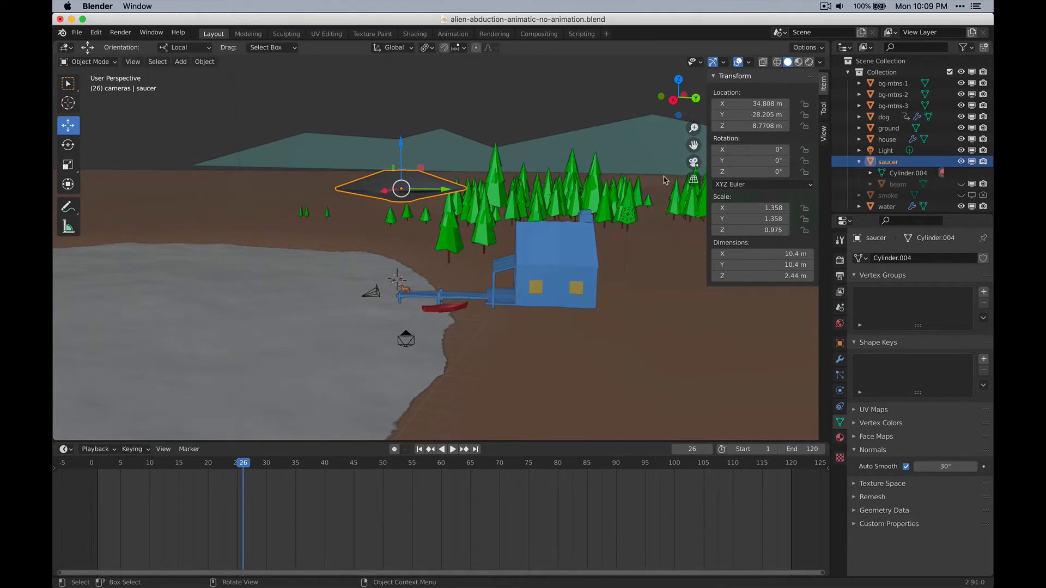
Step: Switch the camera view to cam-2-wide and select the saucer in it
scroll(918, 169, down, 5)
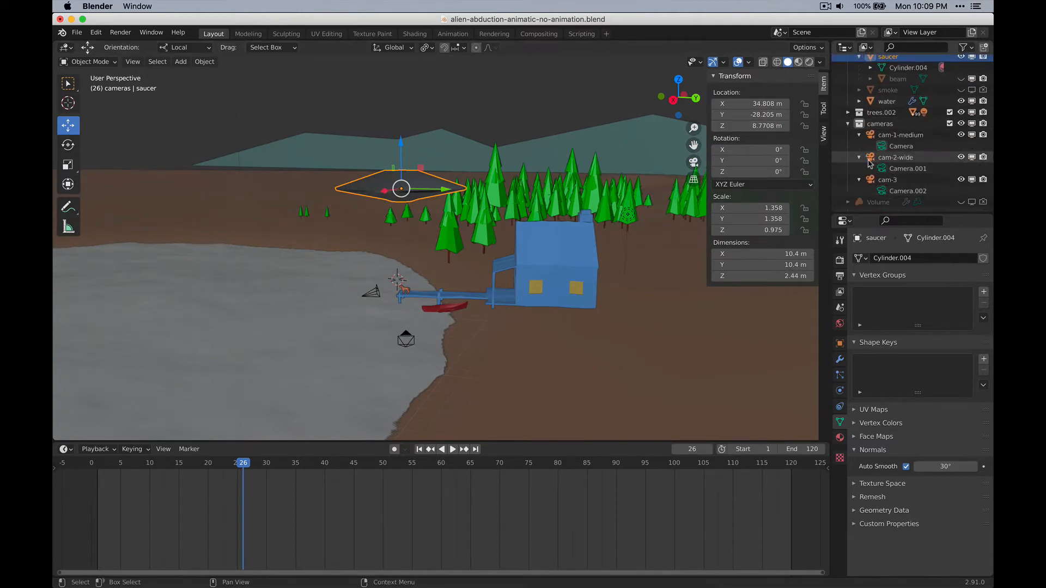
click(919, 168)
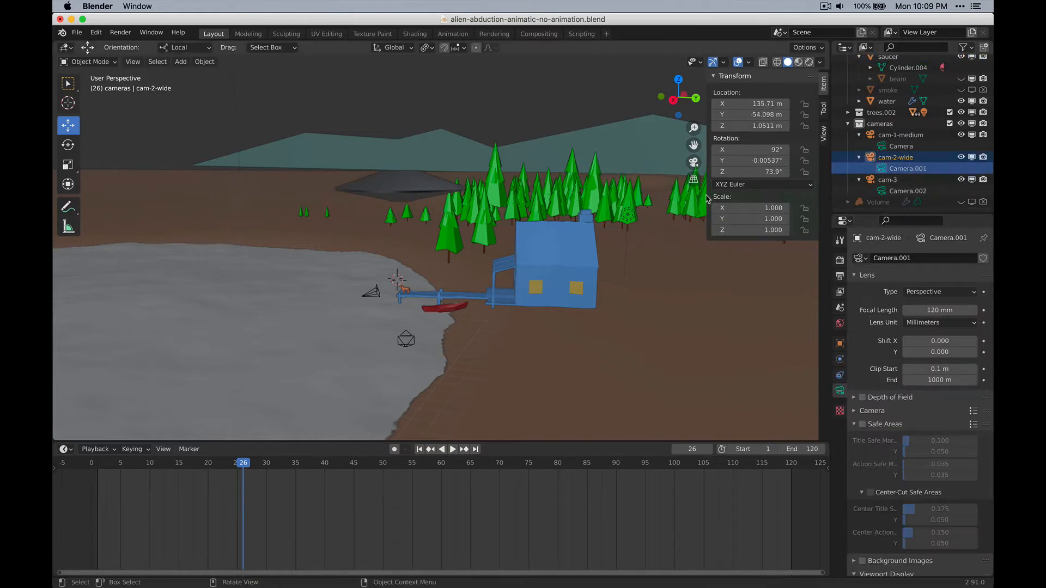
click(694, 162)
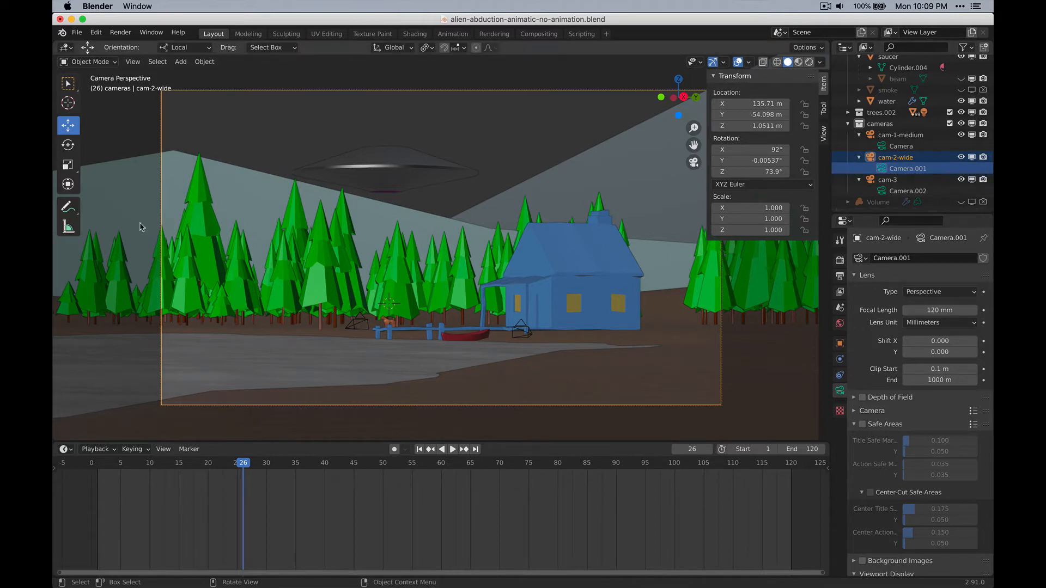
click(381, 176)
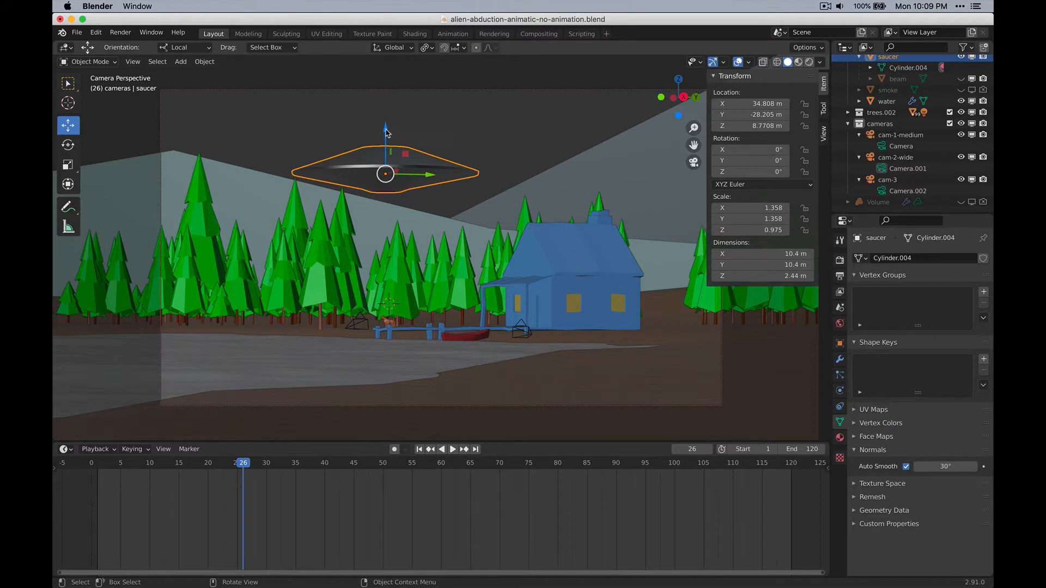
Step: Raise the saucer about 6.48 m along its local Z axis out of the camera frame and keyframe its location at frame 14
drag(385, 131, 379, 397)
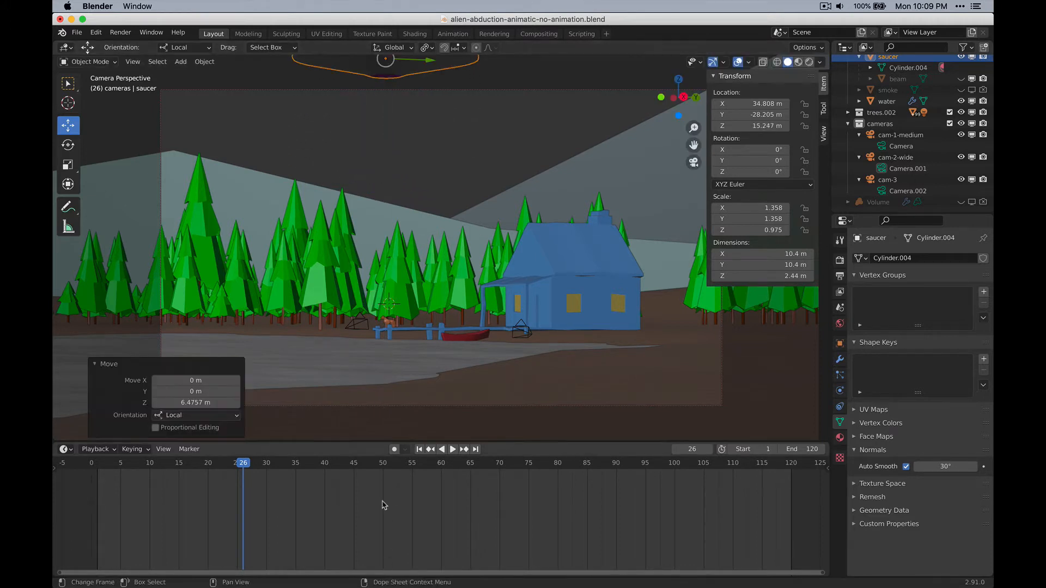
drag(245, 467, 173, 487)
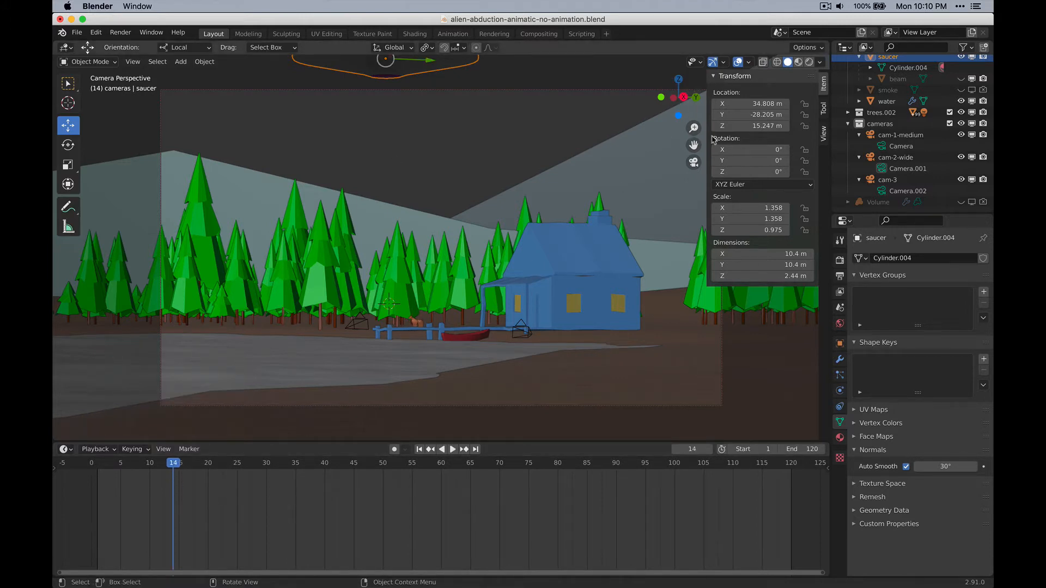
key(i)
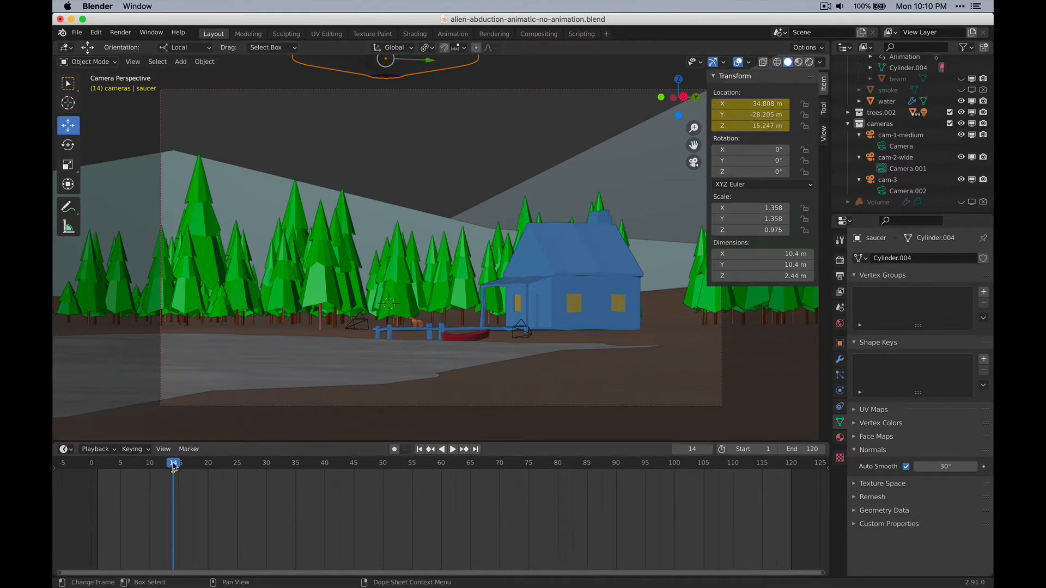
Step: At frame 33, lower the saucer about 6.7 m along global Z so it hovers above the dock
key(space)
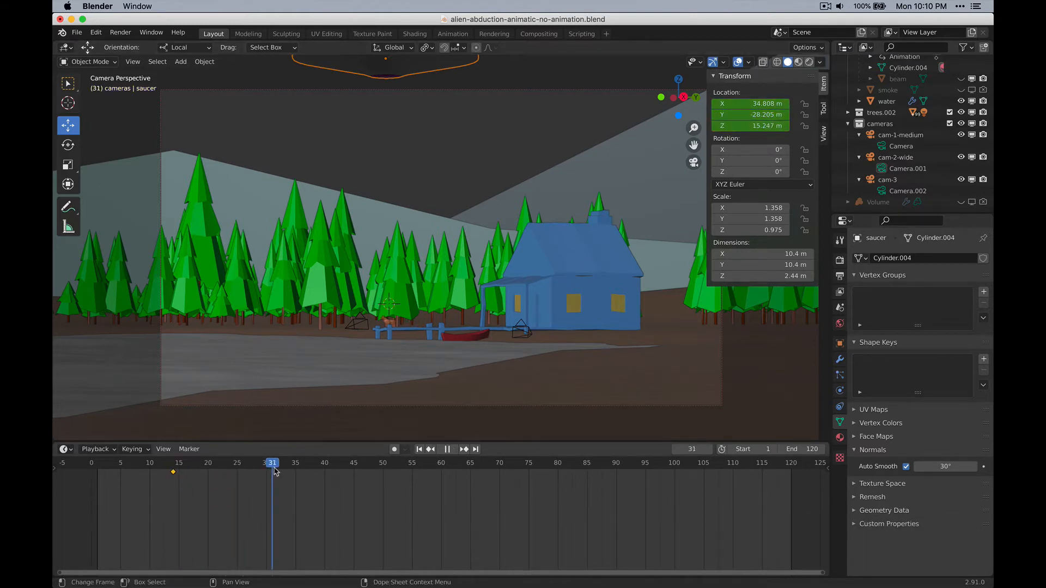
key(space)
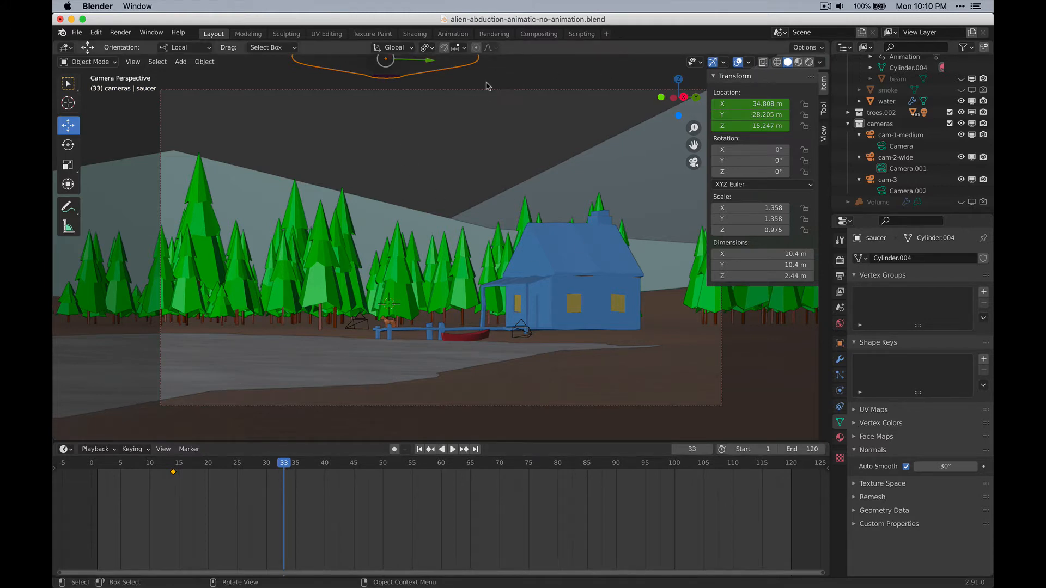
key(g)
key(z)
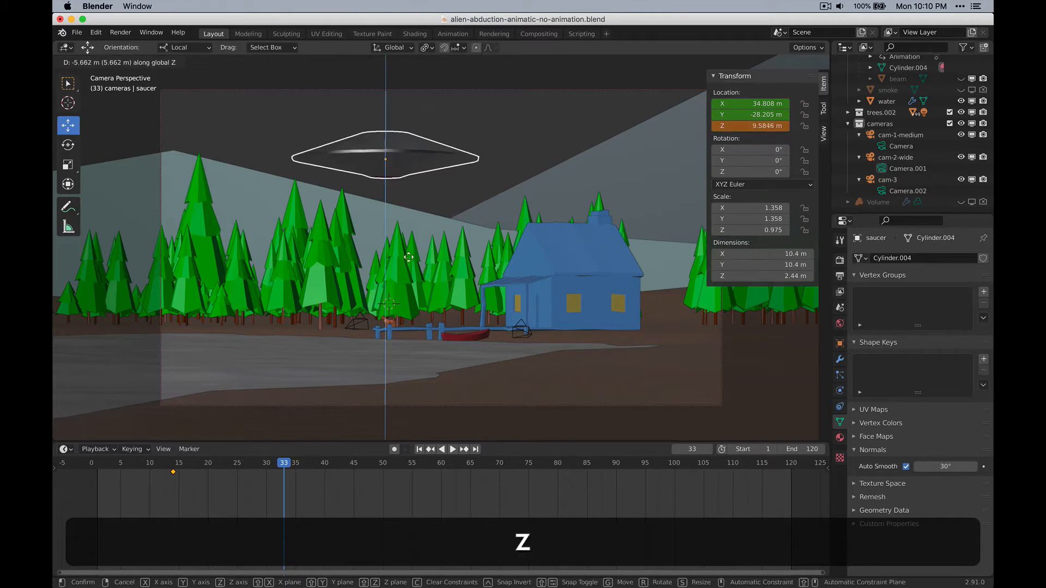
click(407, 273)
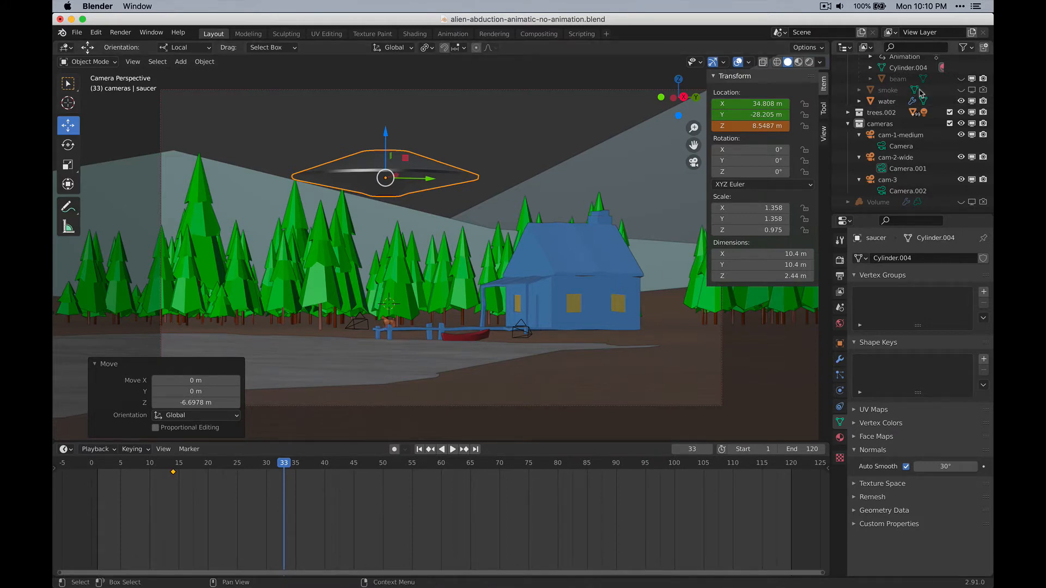
Step: Show the beam, adjust the saucer's Z location to about 8.74 m so the beam reaches the dock, and keyframe the saucer's location at frame 33
scroll(948, 99, up, 2)
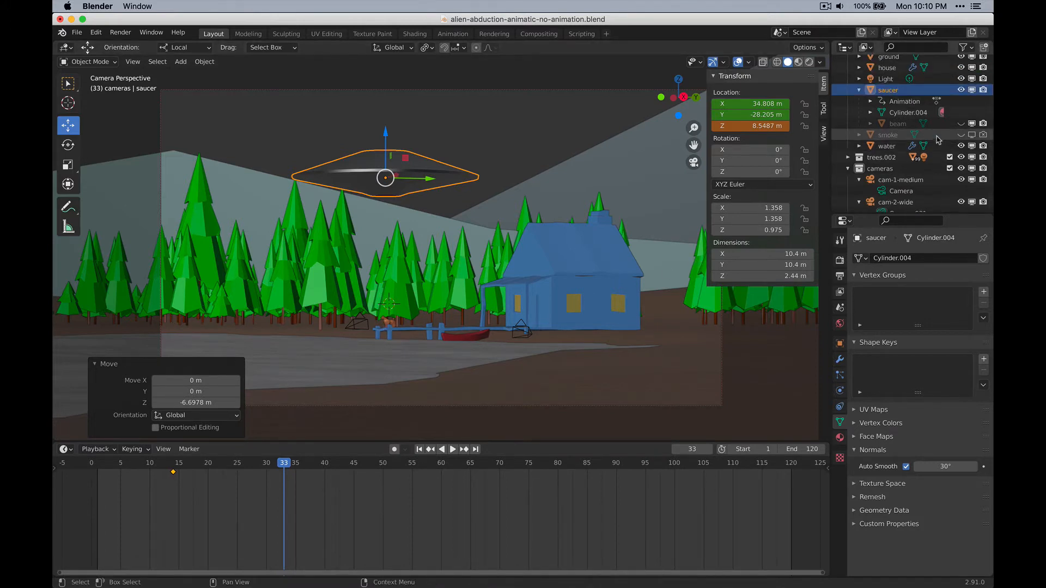
click(961, 124)
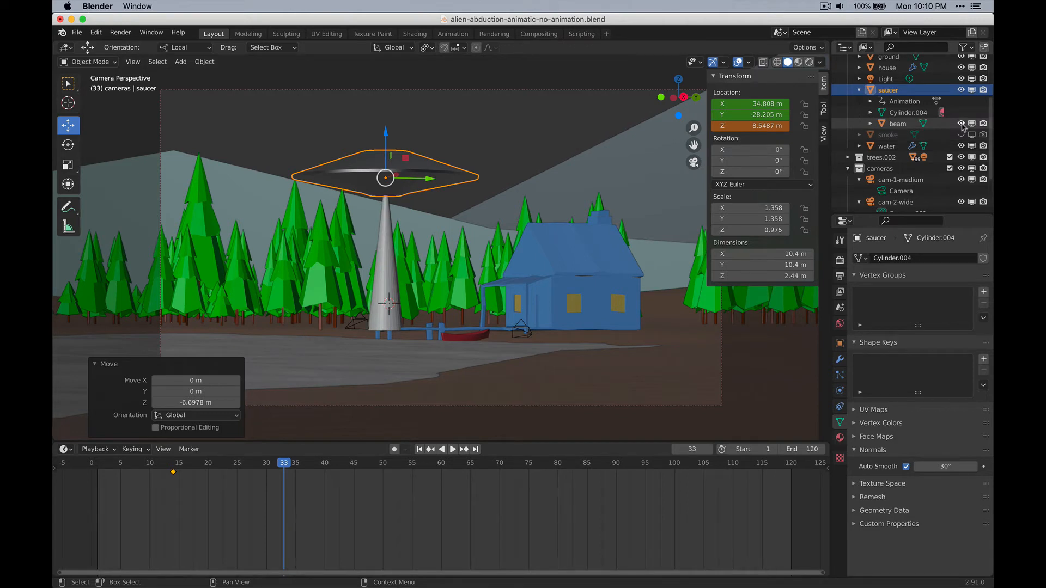
click(962, 124)
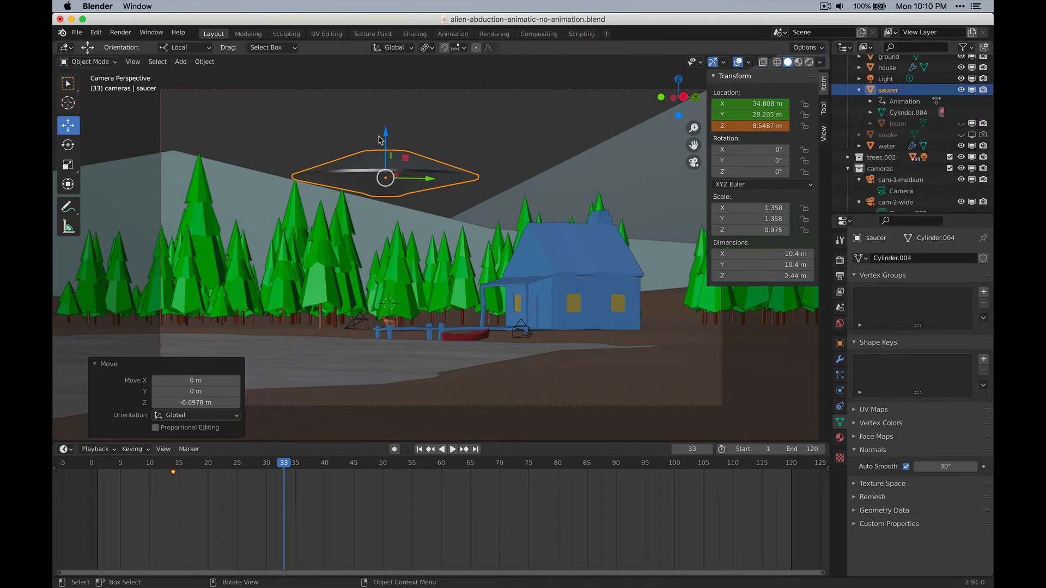
mouse_move(386, 139)
mouse_down()
mouse_move(388, 117)
mouse_move(386, 125)
mouse_up()
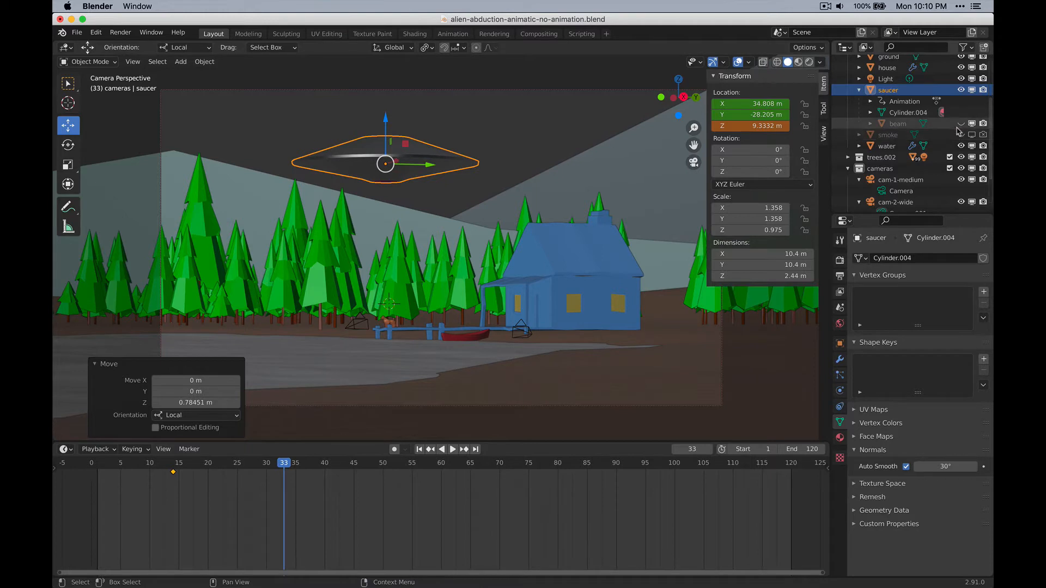
click(962, 124)
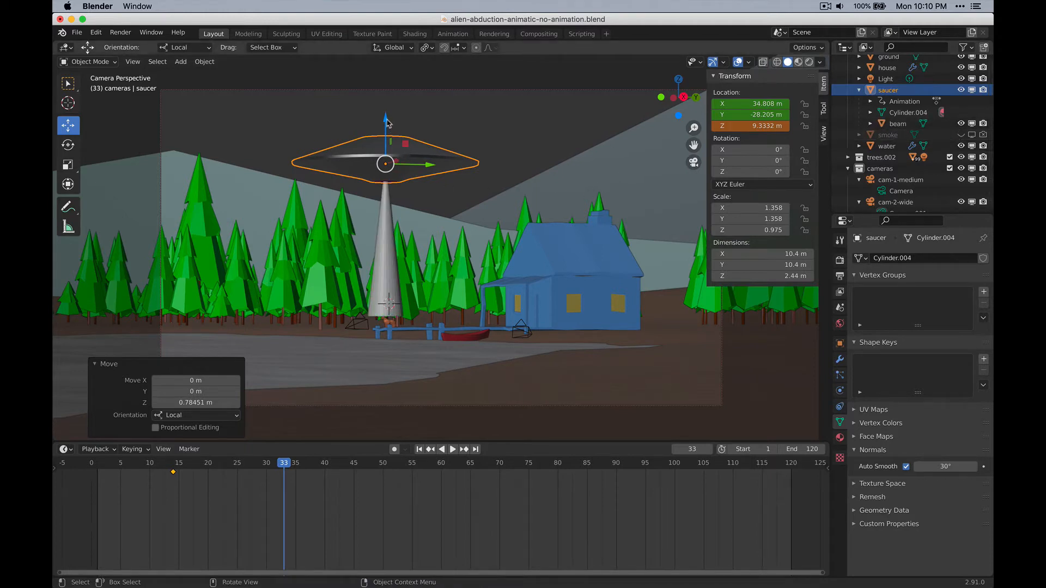
drag(387, 122, 386, 131)
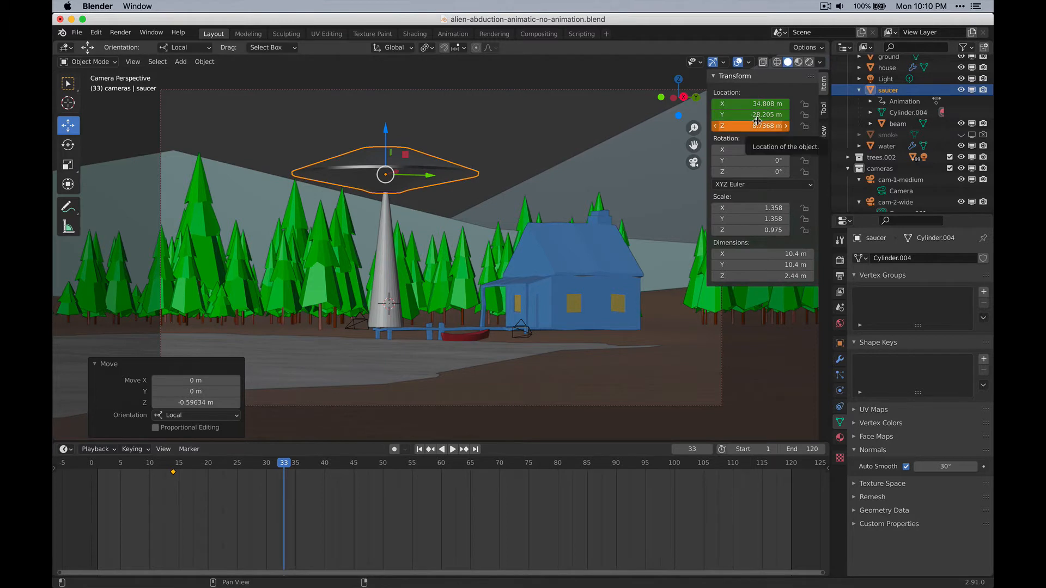
key(i)
mouse_move(284, 467)
mouse_down()
mouse_move(87, 471)
mouse_move(272, 497)
mouse_move(407, 481)
mouse_move(286, 480)
mouse_up()
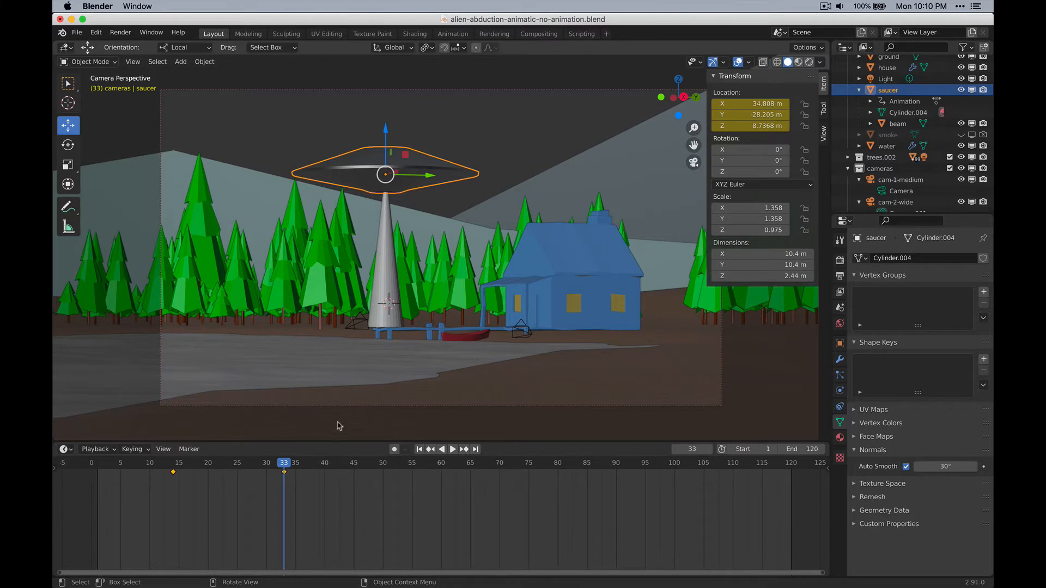
Step: Select the beam and keyframe its viewport and render visibility as enabled at frame 37
click(390, 248)
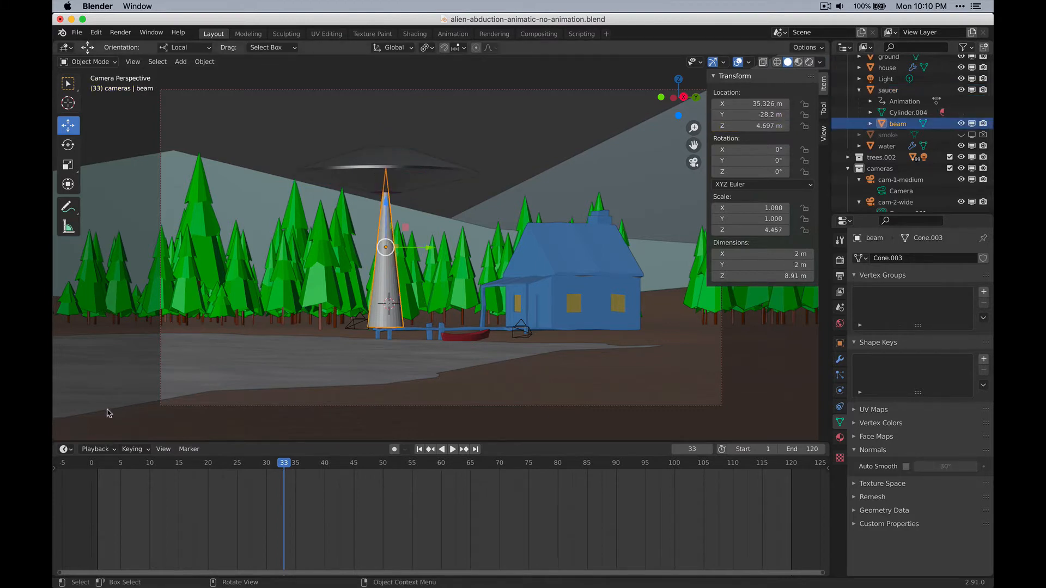
drag(280, 466, 307, 472)
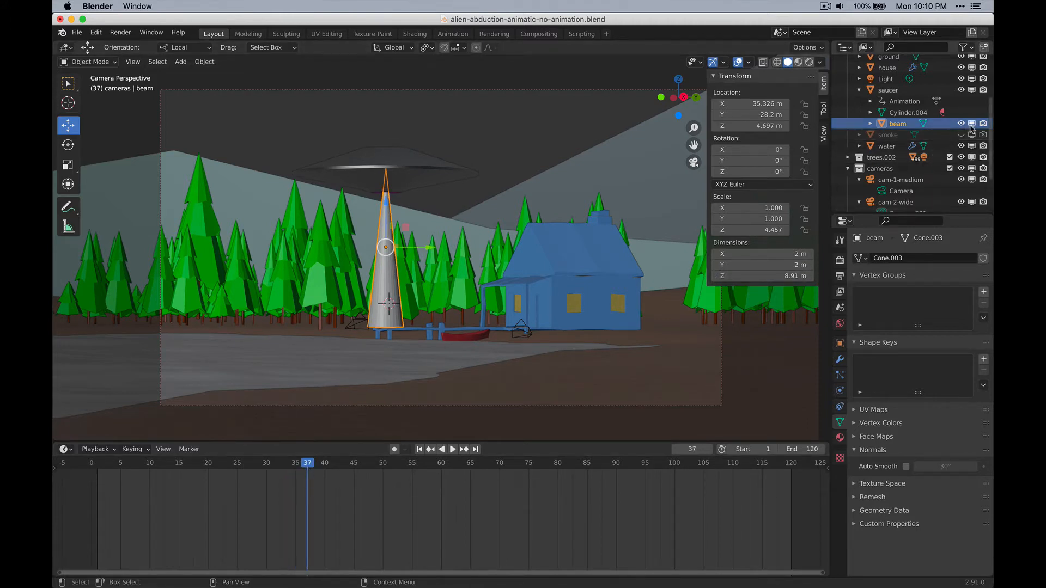
key(i)
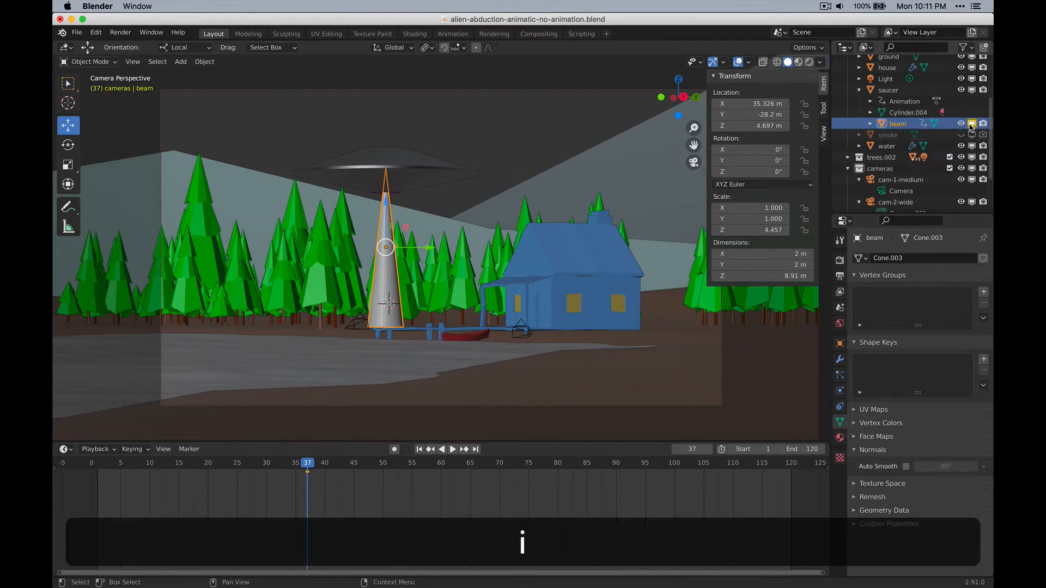
key(i)
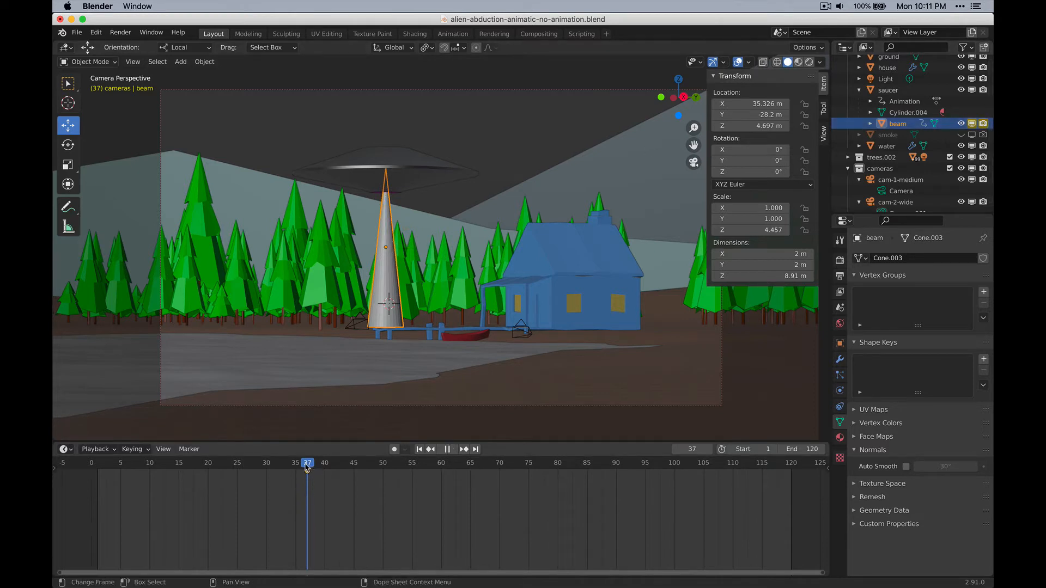
Step: Disable the beam in viewports and renders at frame 36, keyframe both settings, and check the switch up to frame 37
drag(309, 467, 302, 467)
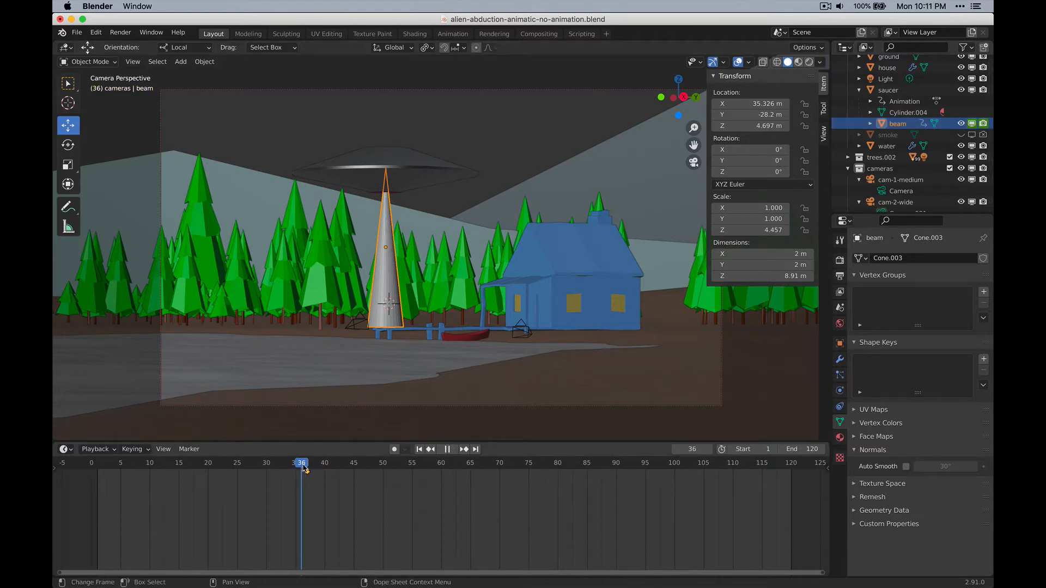
click(972, 124)
click(983, 124)
key(i)
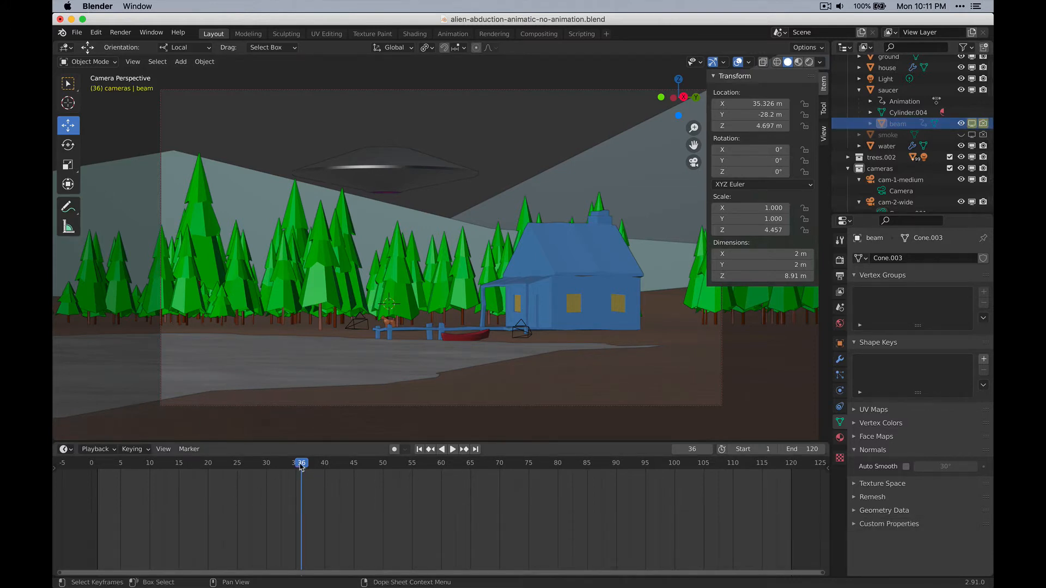
drag(301, 467, 309, 470)
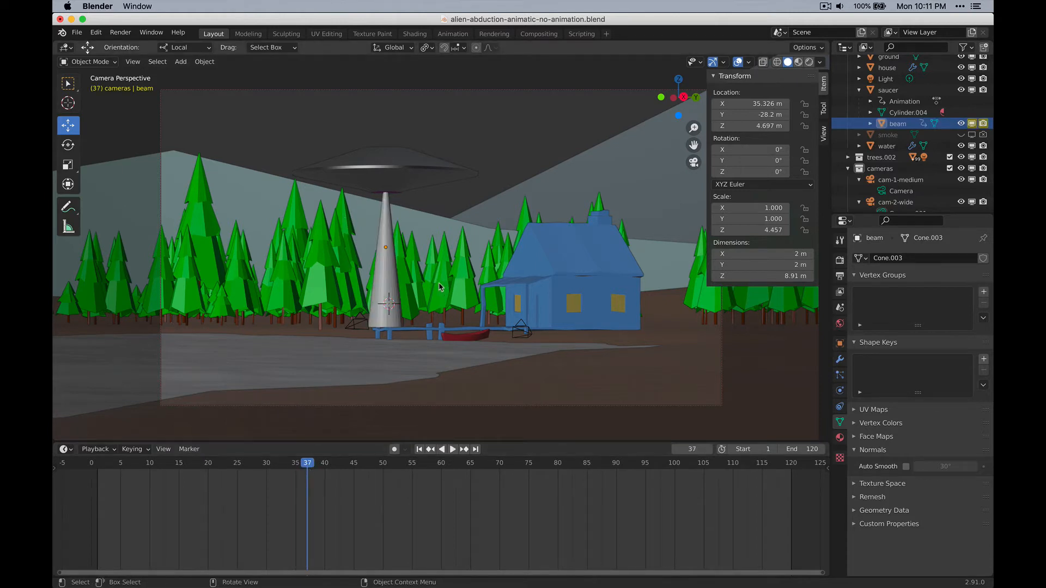
mouse_move(309, 468)
mouse_down()
mouse_move(359, 469)
mouse_move(294, 468)
mouse_move(308, 468)
mouse_up()
Step: Hide the beam in the viewport to reach the dog, and keyframe the dog's location at frame 41
click(961, 124)
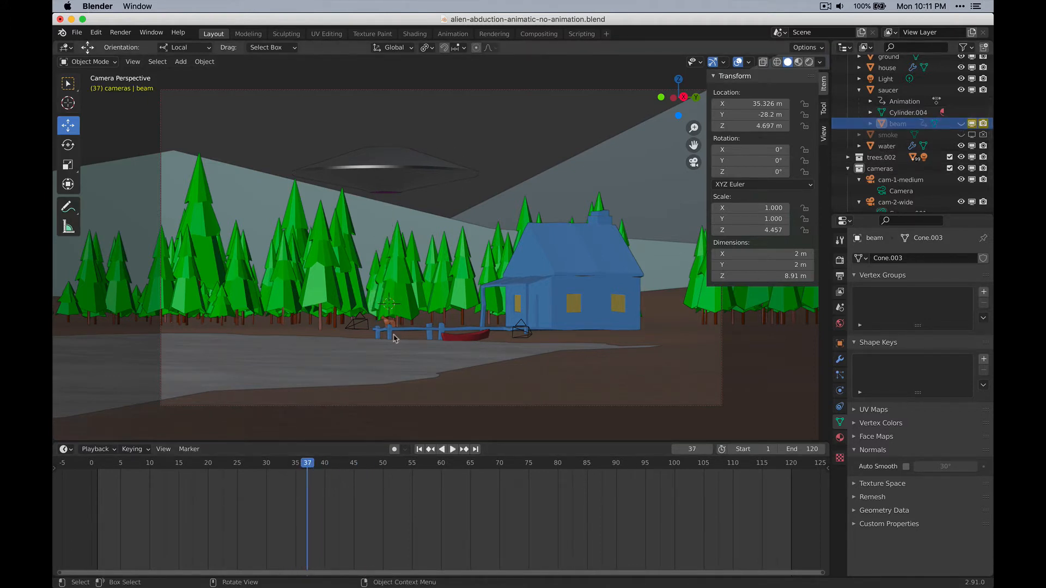
mouse_move(311, 468)
mouse_down()
mouse_move(298, 468)
mouse_move(314, 469)
mouse_up()
key(space)
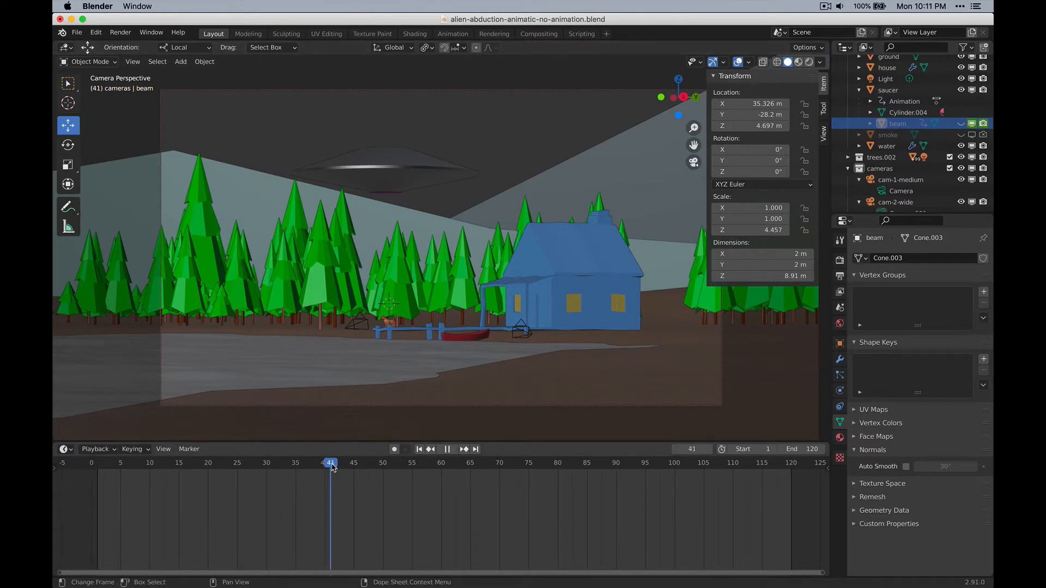
key(space)
click(384, 322)
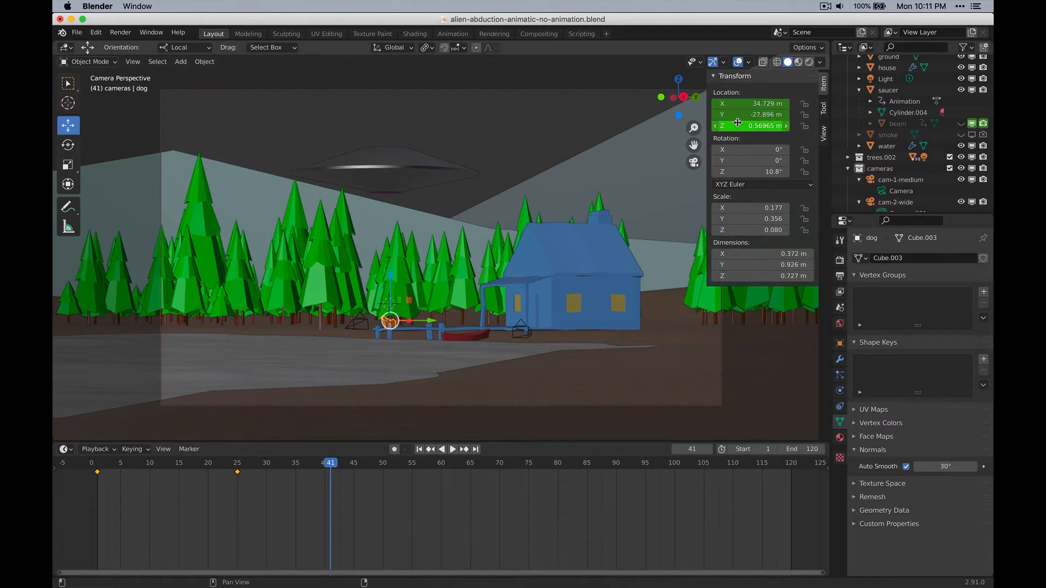
key(i)
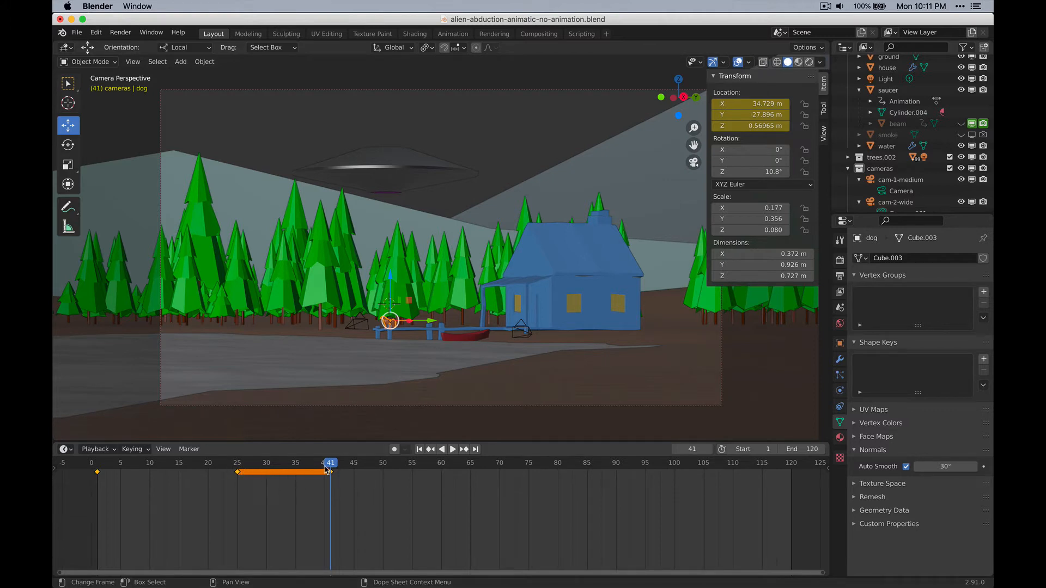
Step: At frame 73, raise the dog about 7.36 m along its local Z axis up to the saucer and keyframe its location
key(space)
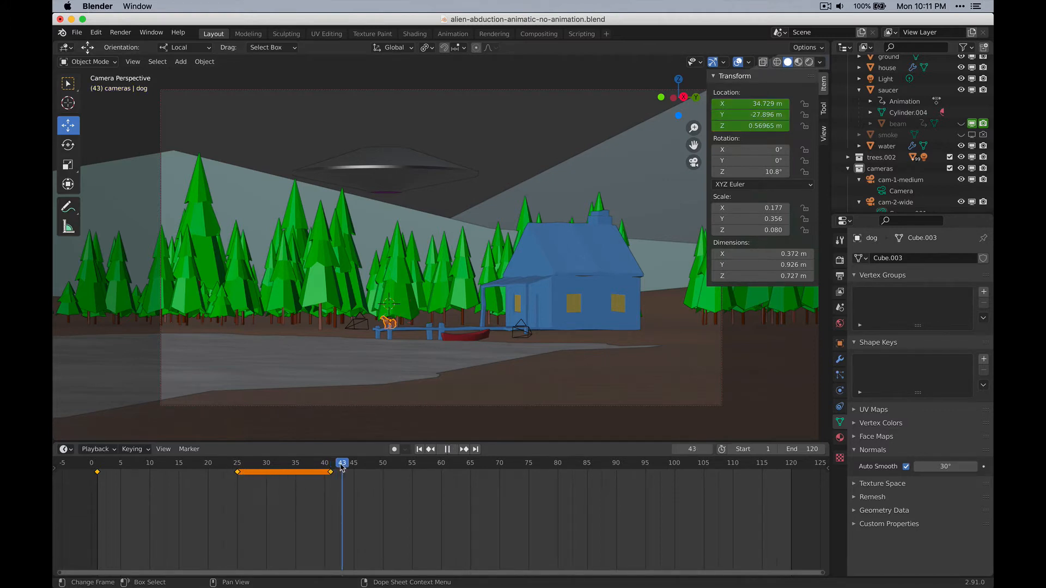
key(space)
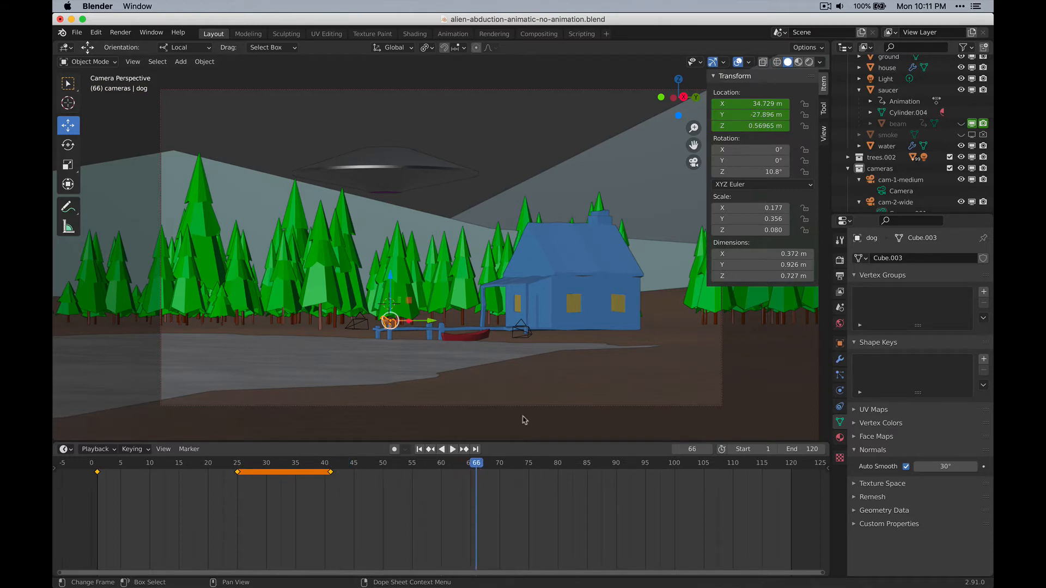
drag(497, 462, 517, 462)
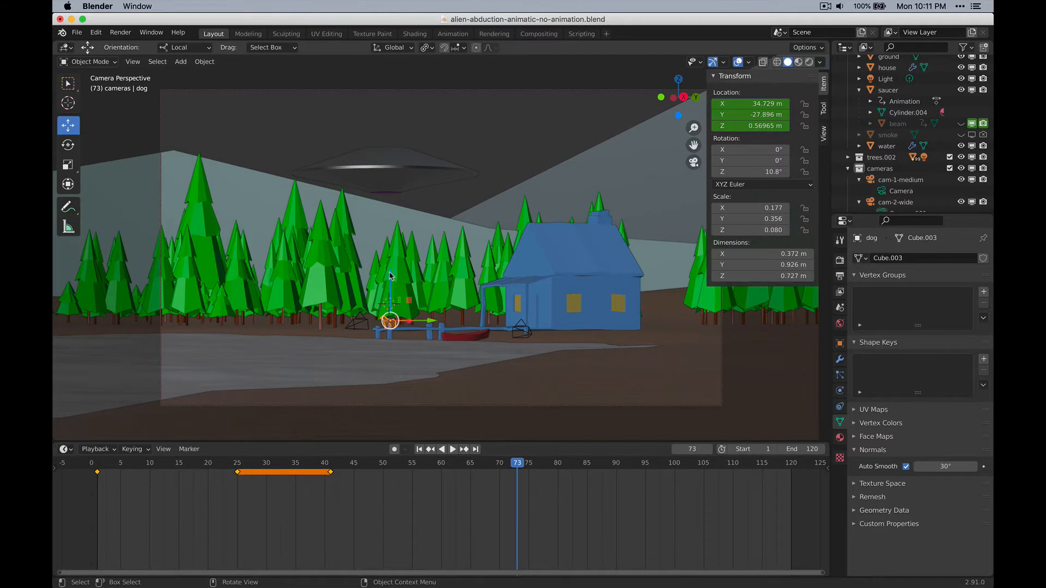
drag(390, 275, 382, 142)
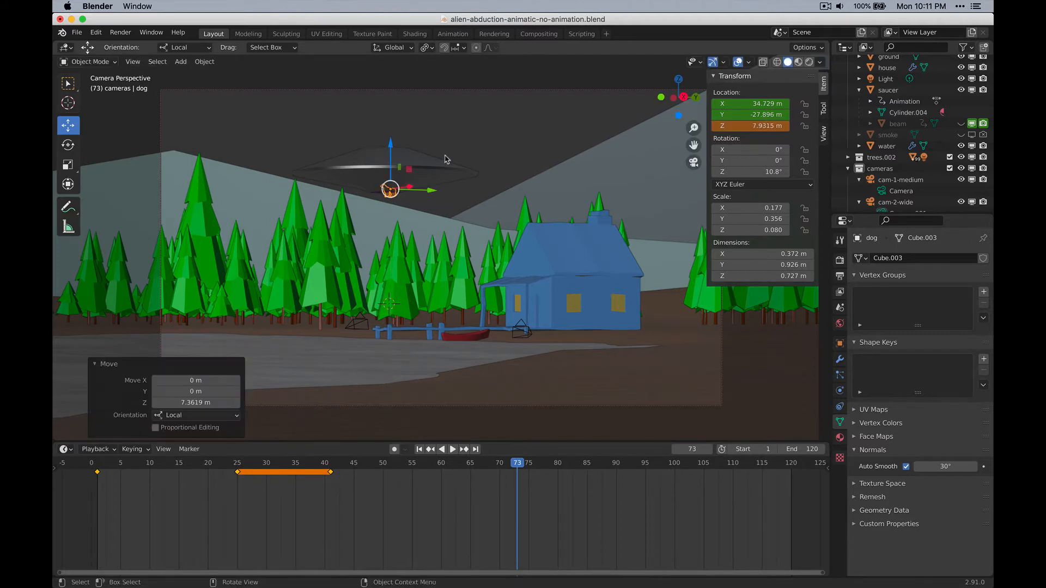
key(i)
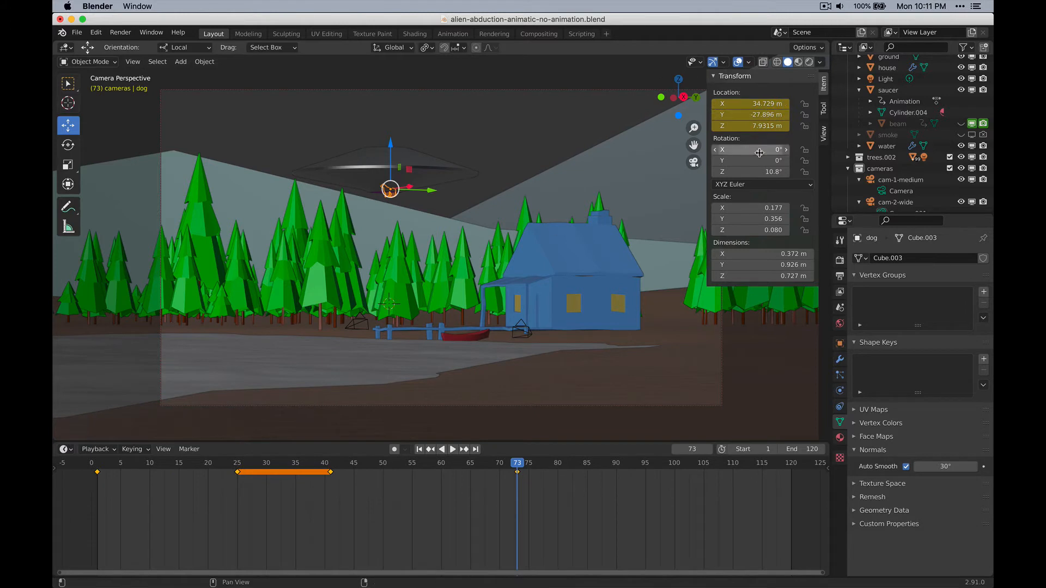
Step: Keyframe the dog's rotation at frame 41 and again at frame 73, turned about -105° around global X
drag(414, 463, 339, 460)
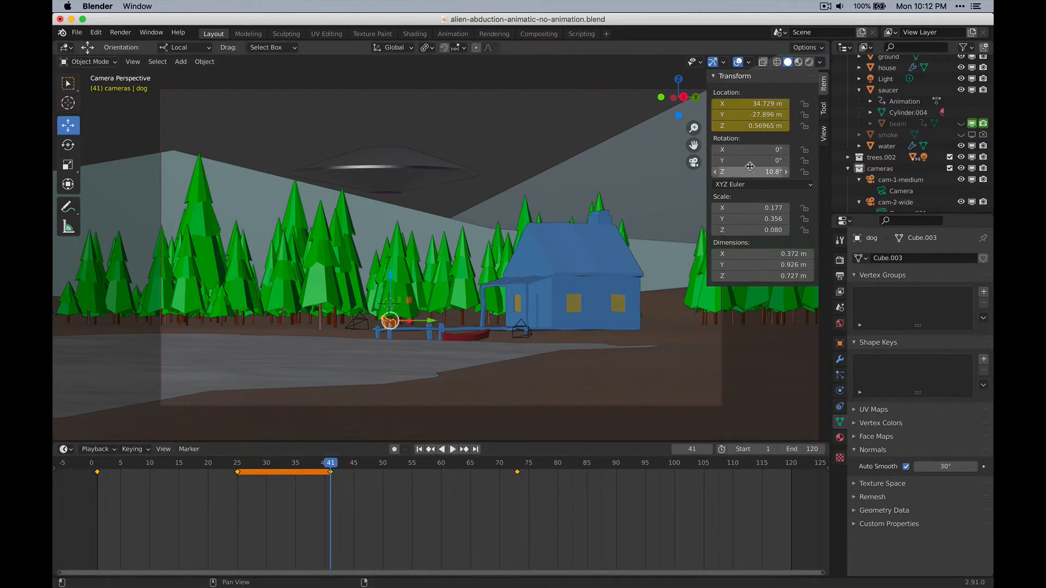
key(i)
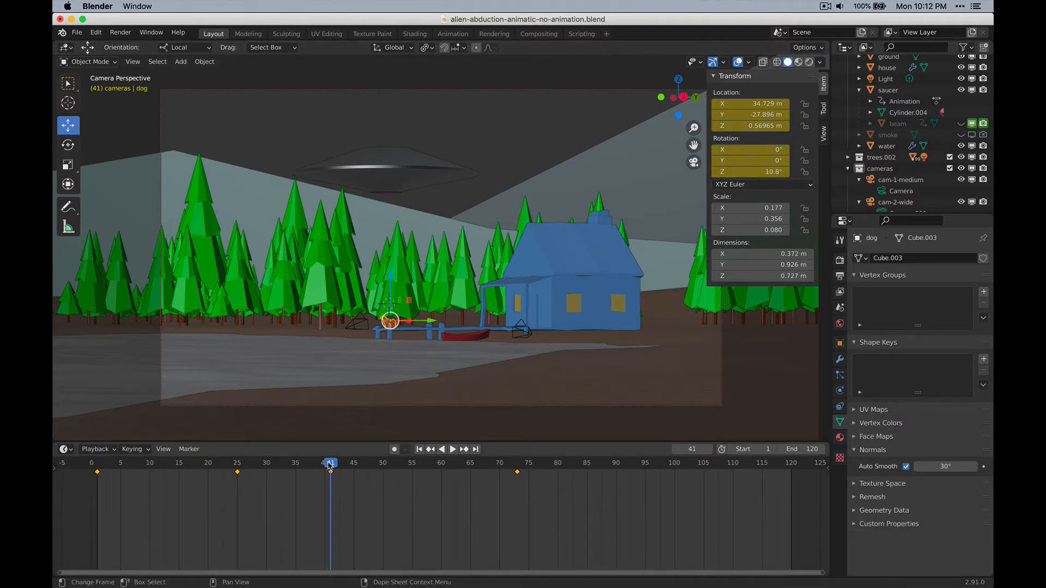
key(space)
key(space)
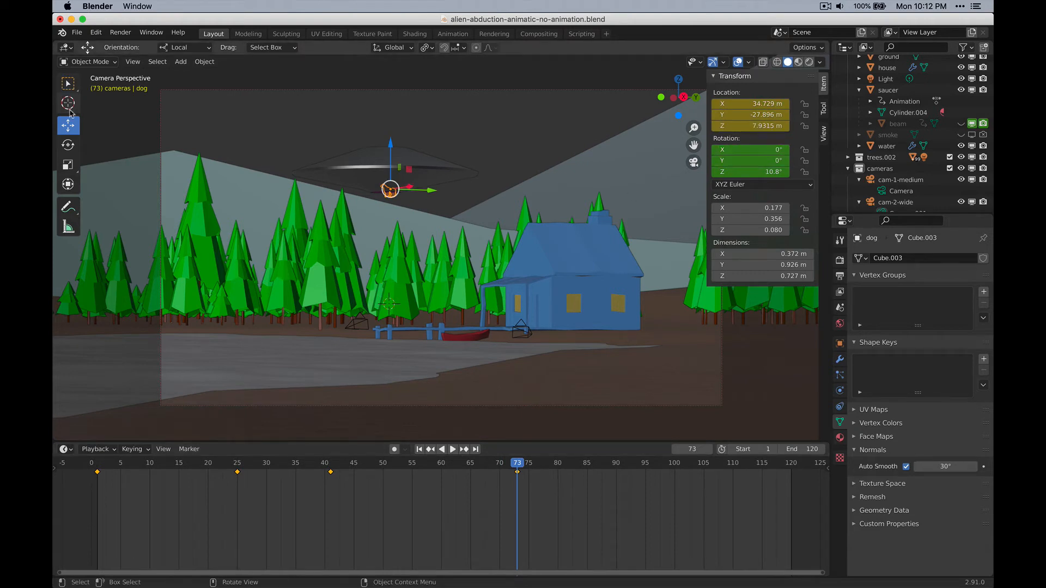
click(68, 145)
drag(385, 234, 377, 146)
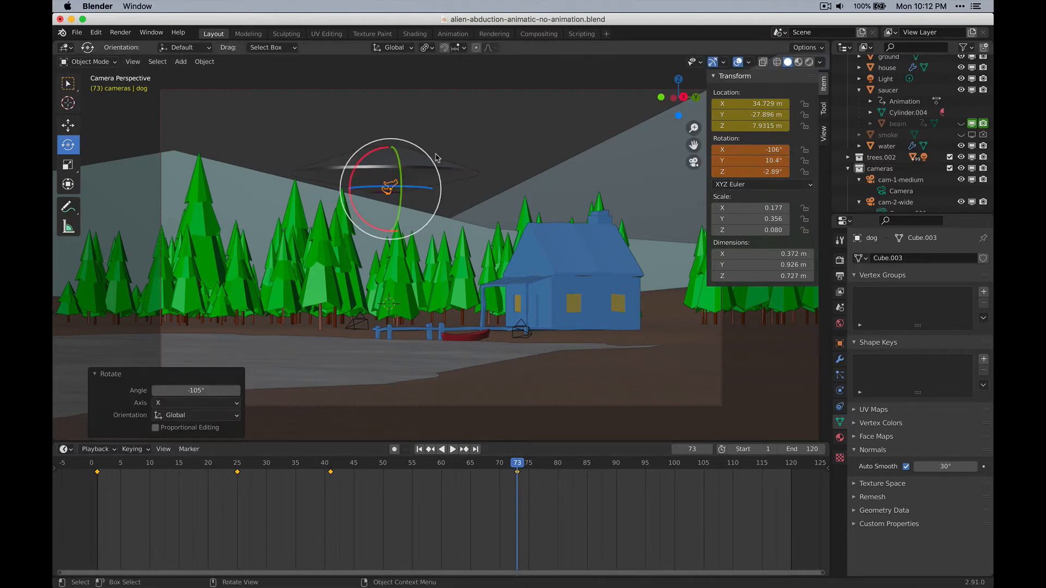
key(i)
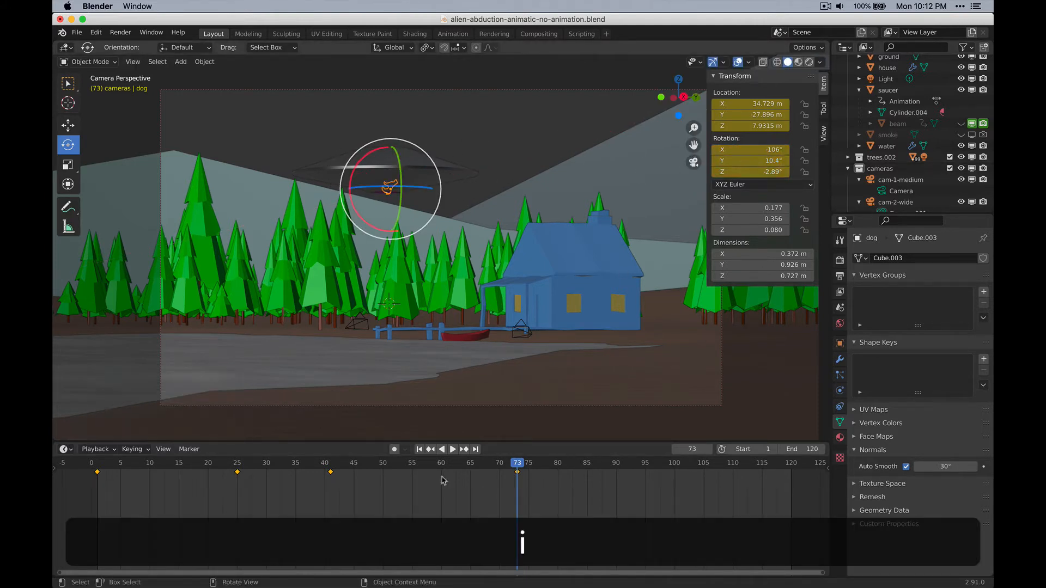
Step: Show the beam in the viewport again and play the dog's rise into the saucer from frame 41
key(shift+ctrl+space)
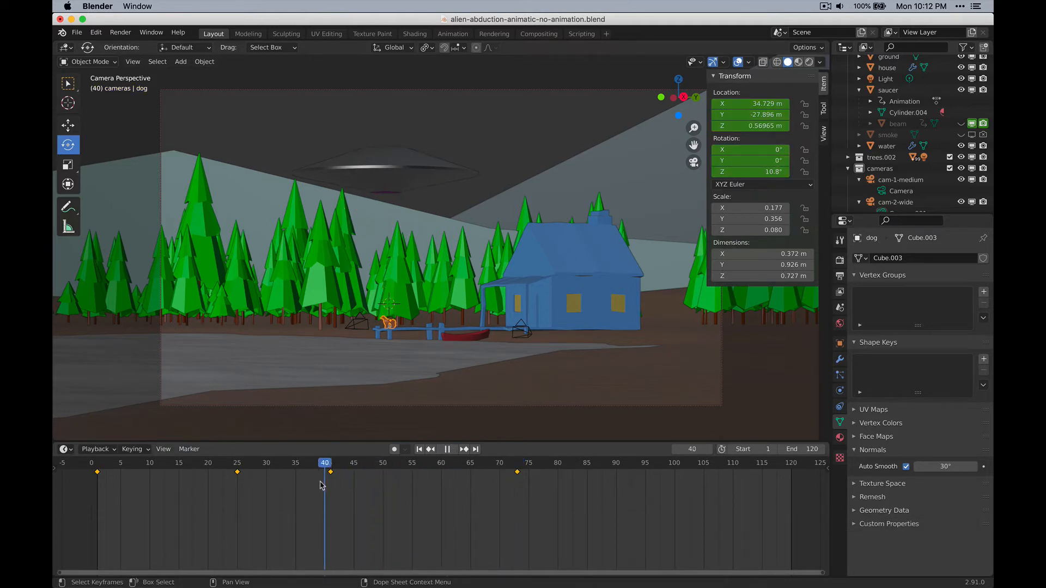
key(Escape)
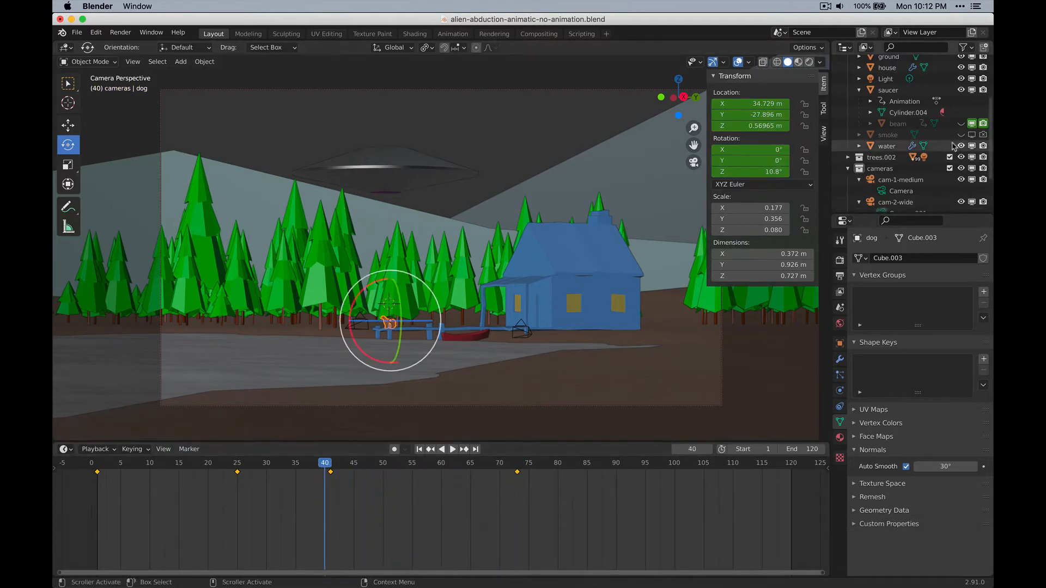
click(961, 124)
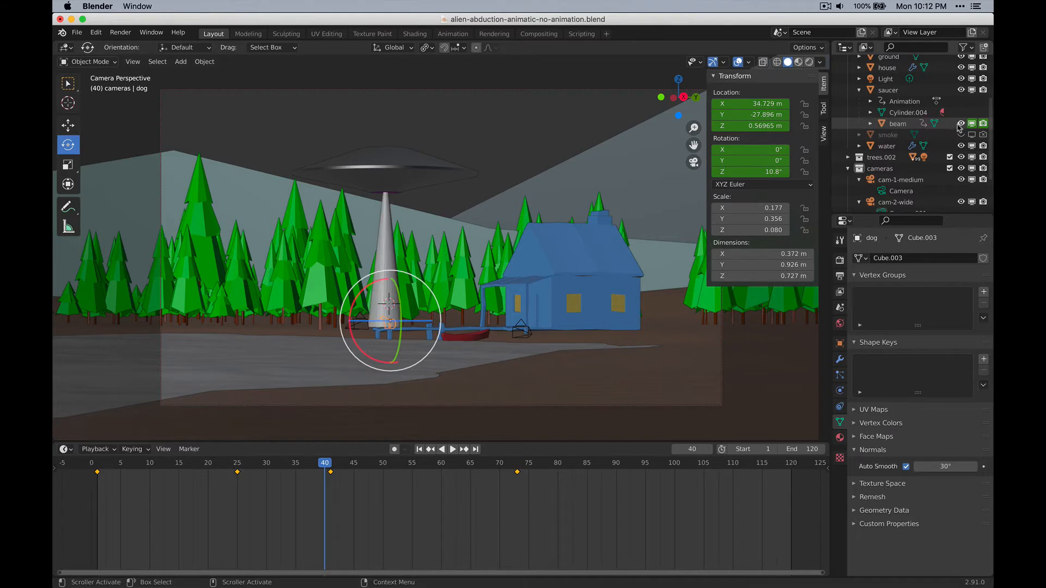
click(331, 468)
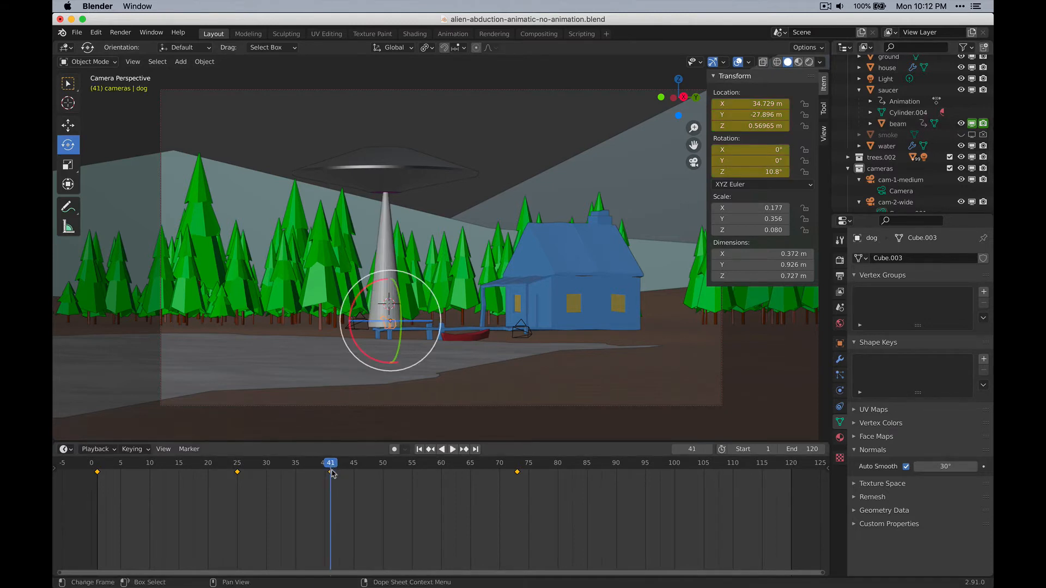
key(space)
key(space)
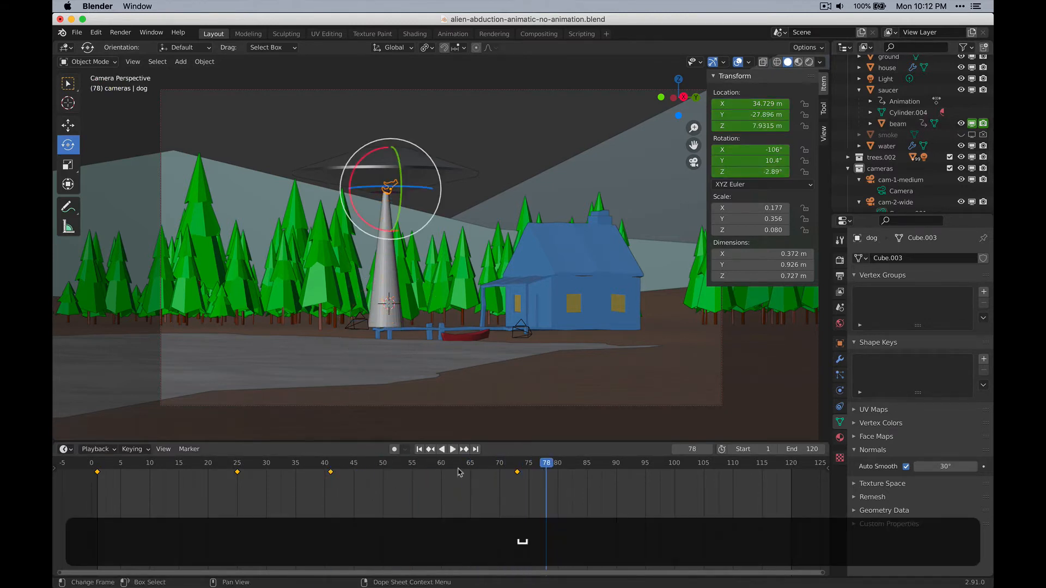
Step: Keyframe the beam's viewport and render visibility as enabled at frame 76 and disabled at frame 77
mouse_move(545, 465)
mouse_down()
mouse_move(490, 466)
mouse_move(535, 467)
mouse_up()
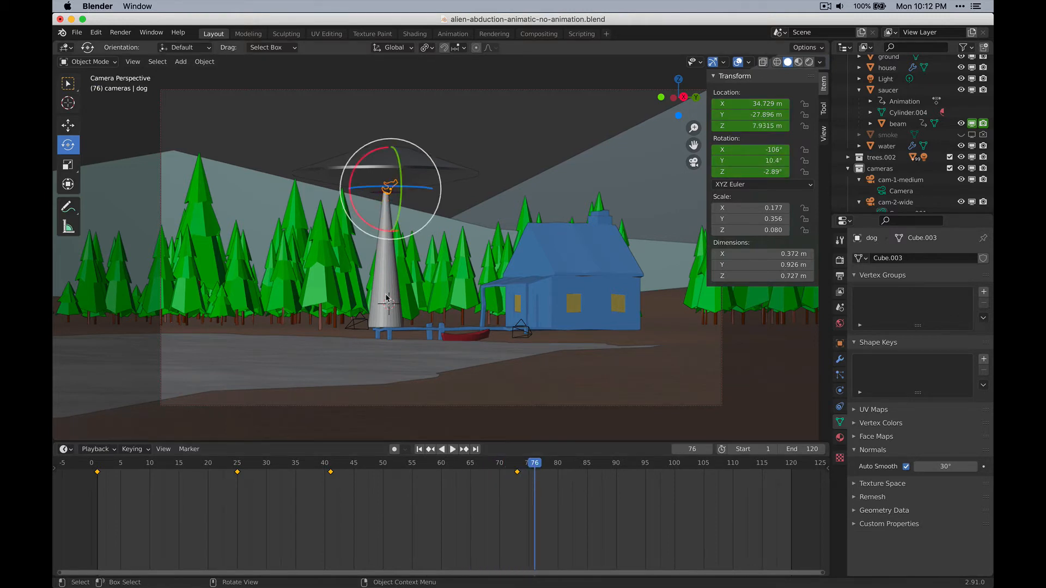
click(383, 264)
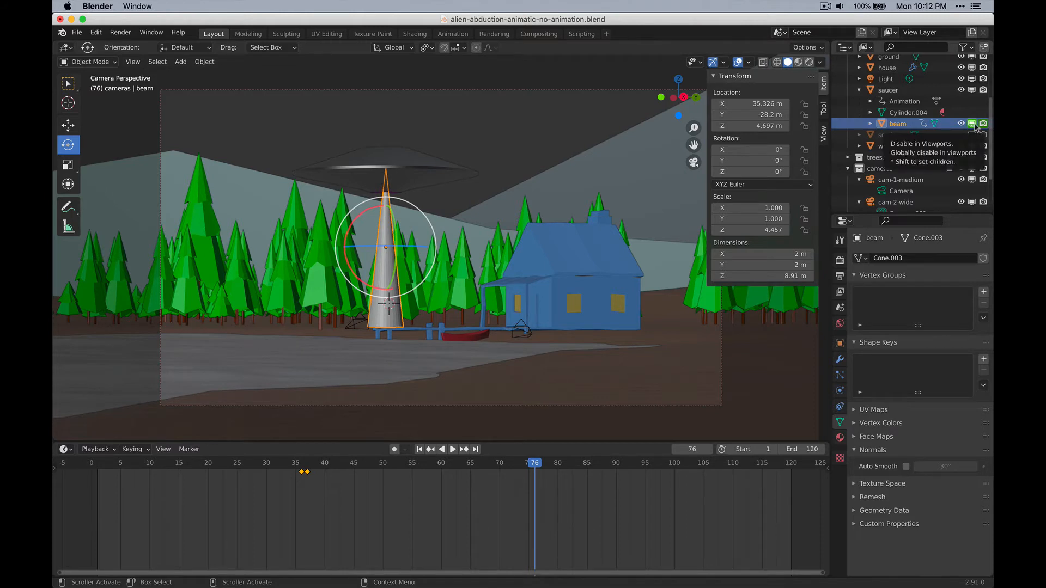
key(i)
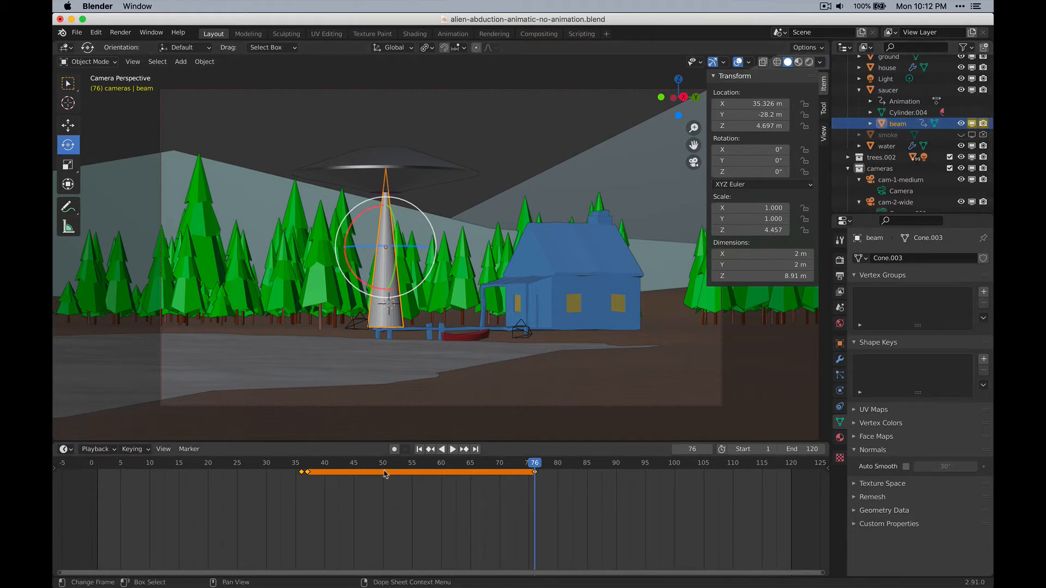
click(539, 467)
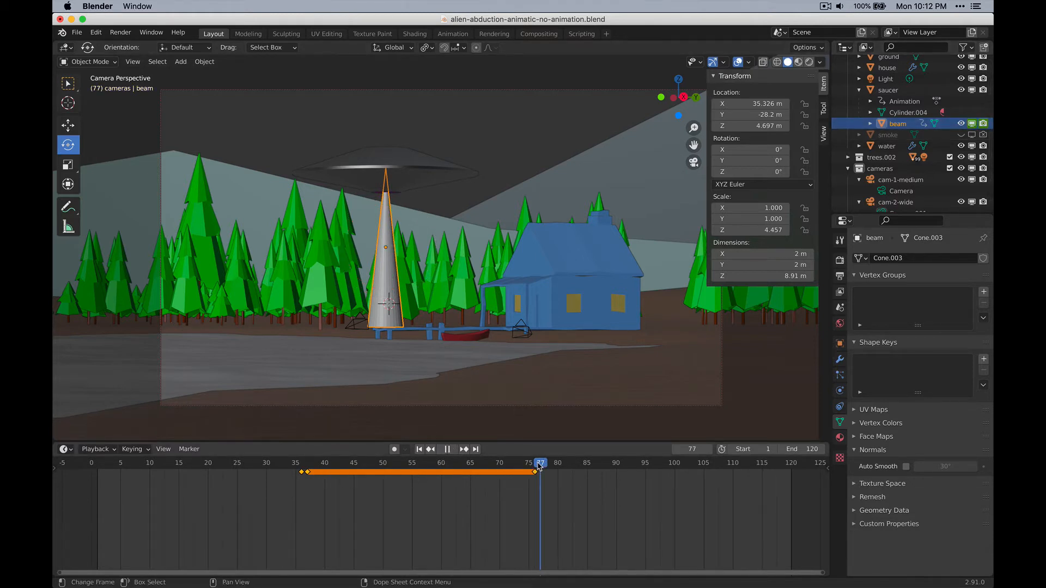
click(972, 125)
click(983, 125)
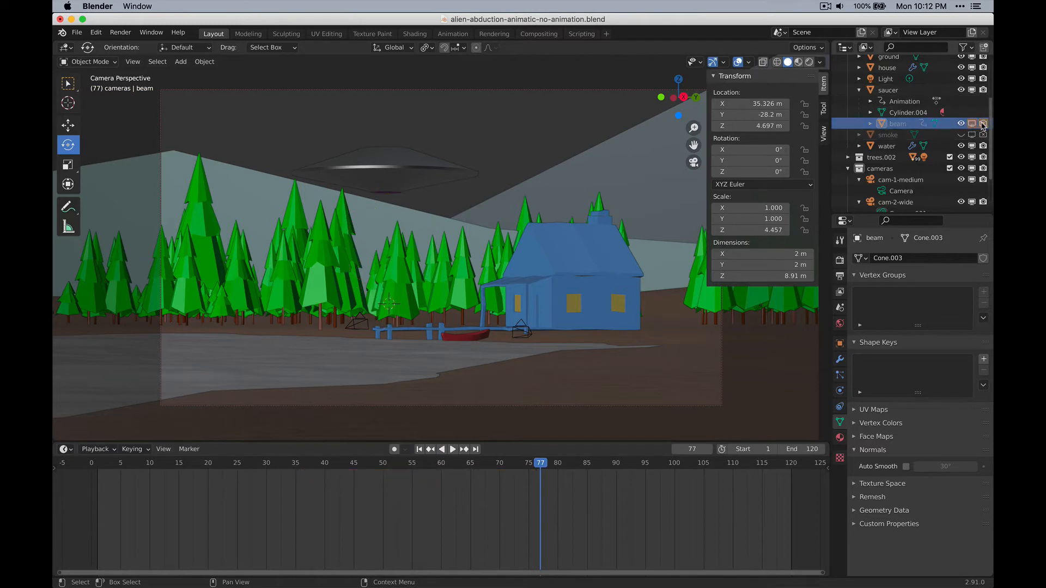
key(i)
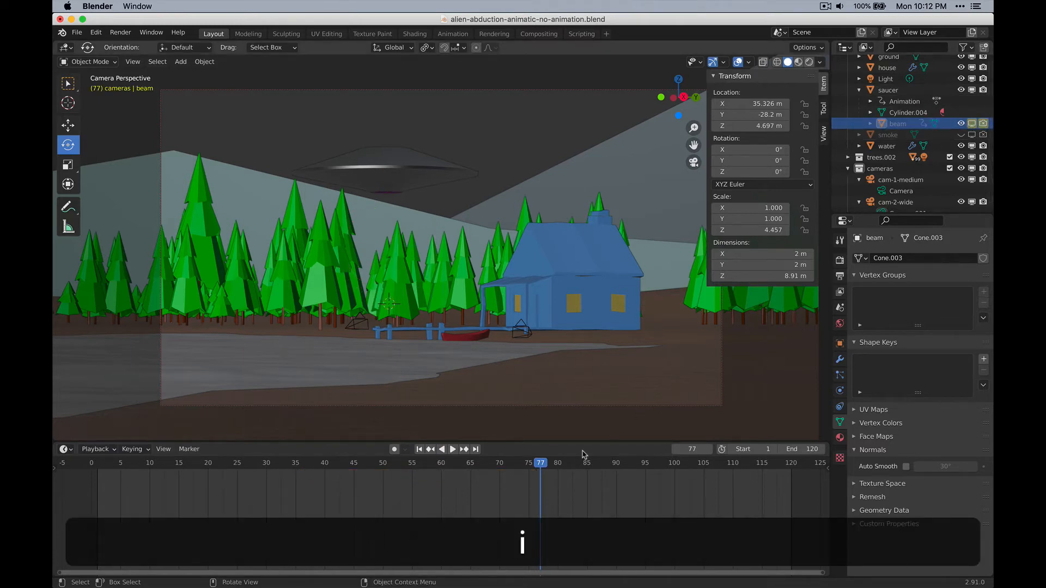
Step: Keyframe the saucer's hover location at frame 81
drag(540, 467, 565, 475)
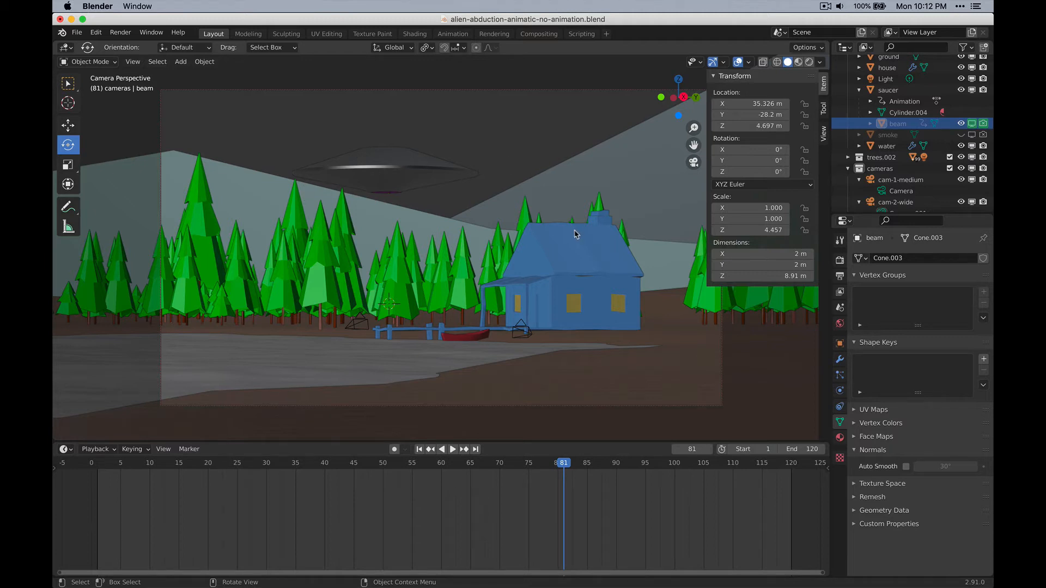
click(423, 186)
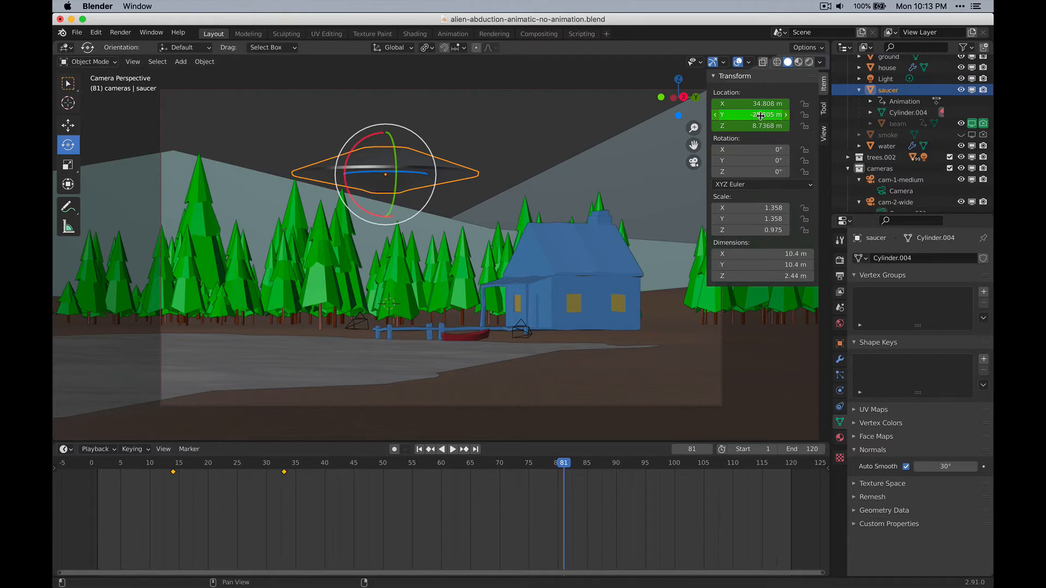
key(i)
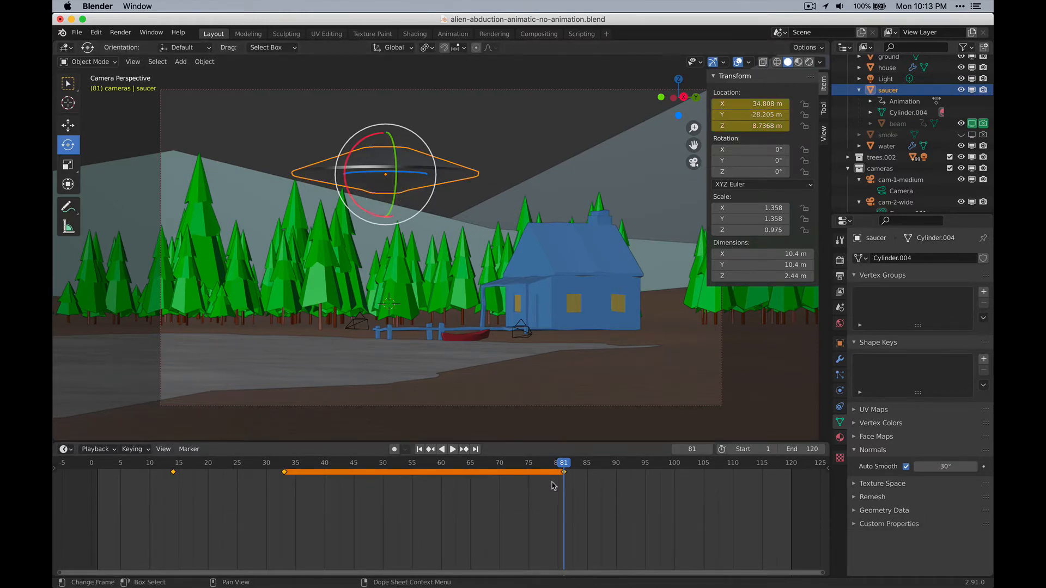
Step: At frame 45, raise the saucer slightly along Z to about 8.89 m and keyframe its location
drag(563, 468, 354, 477)
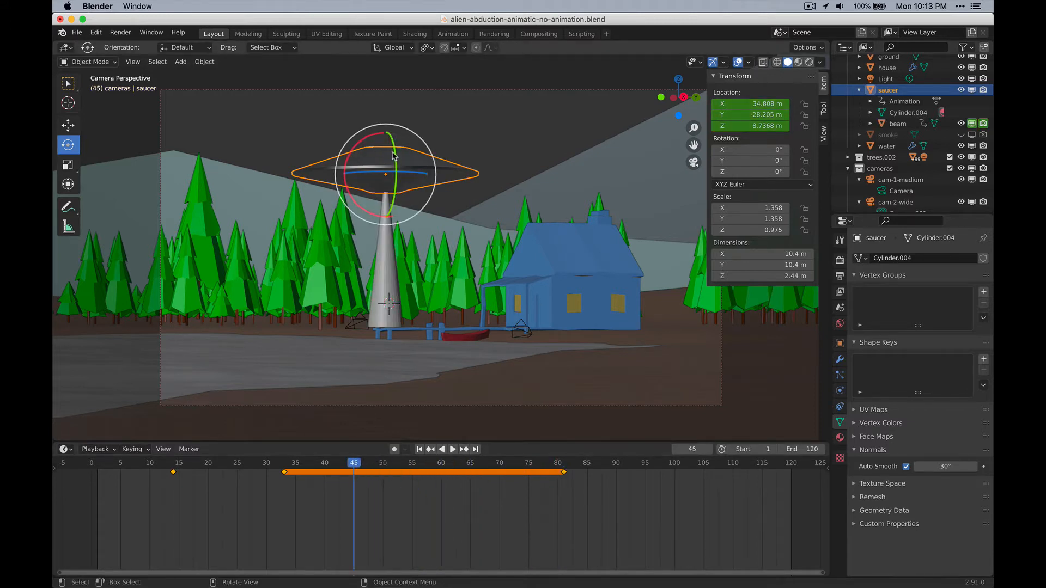
click(69, 127)
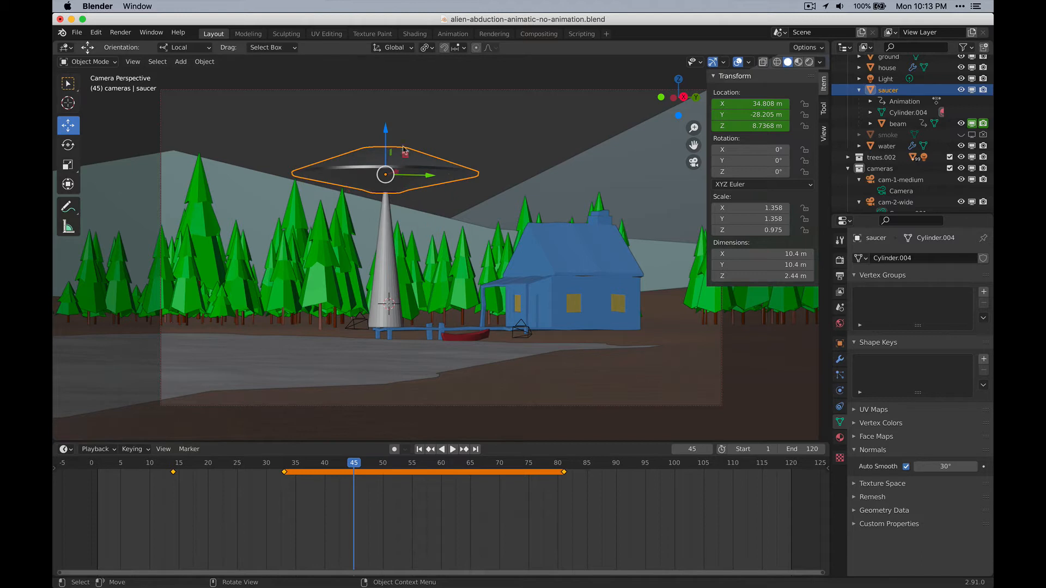
key(shift+ctrl+space)
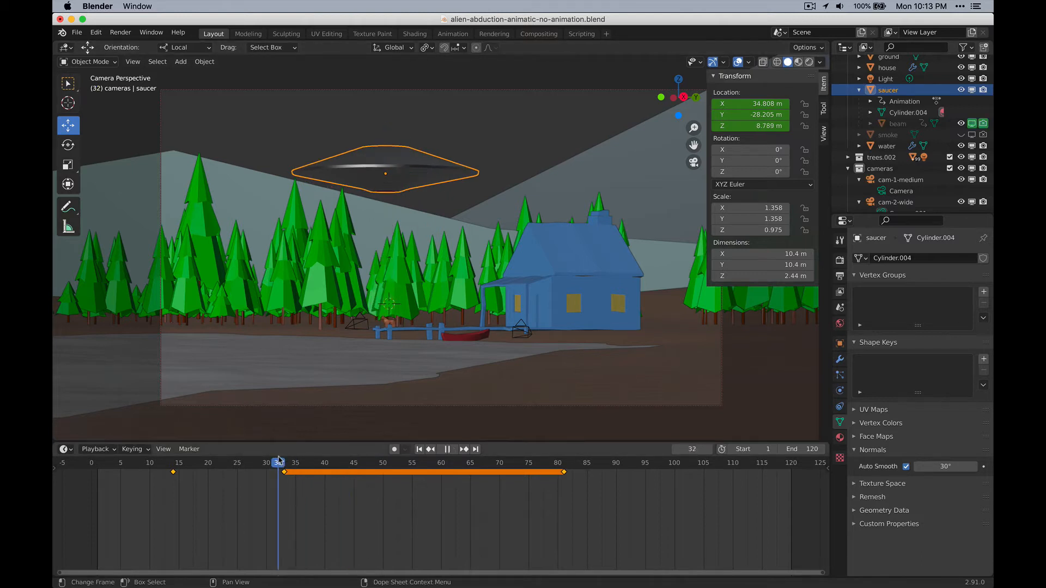
drag(236, 462, 354, 463)
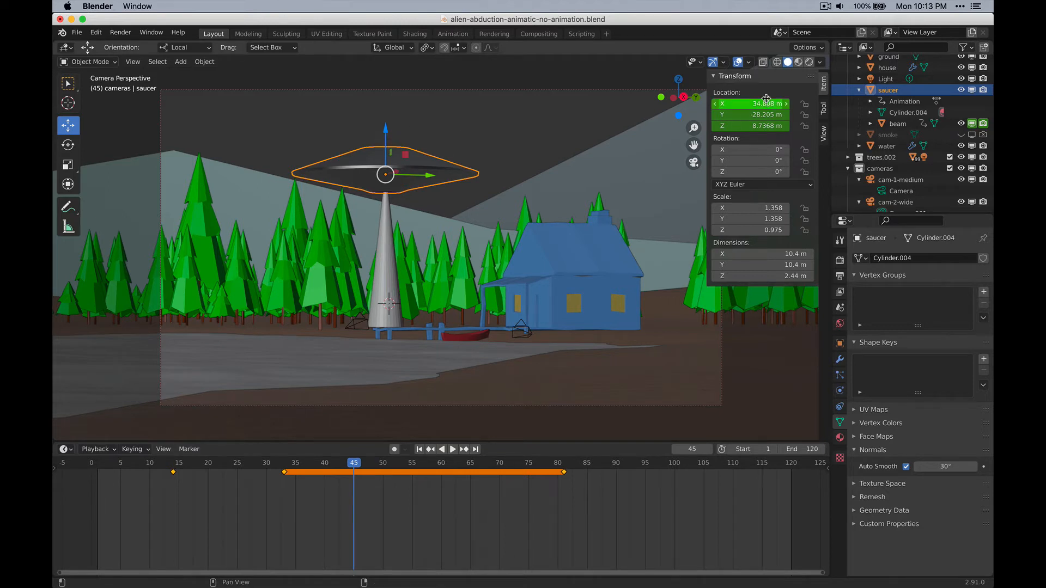
key(i)
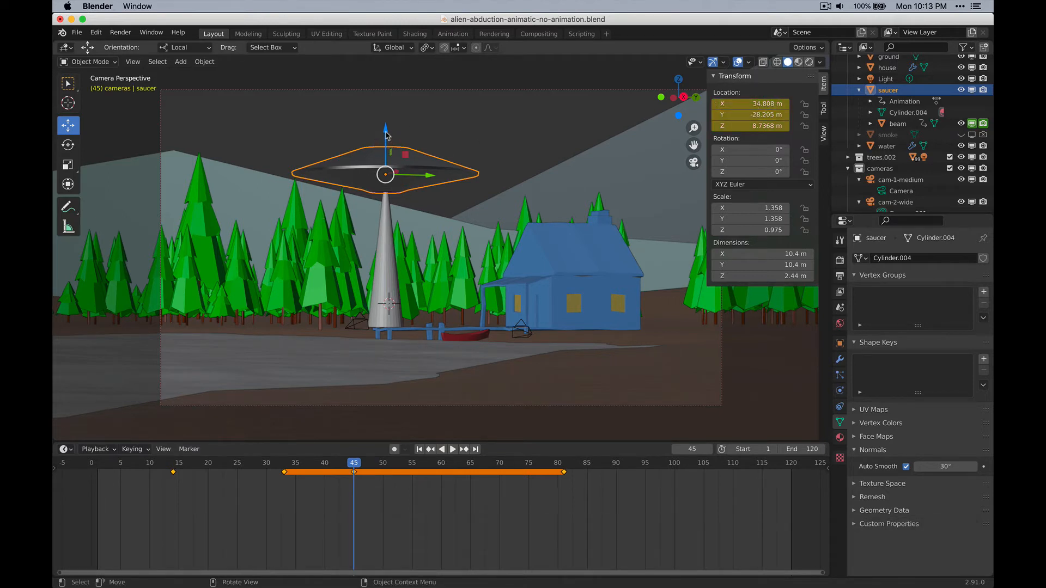
drag(385, 132, 386, 129)
key(i)
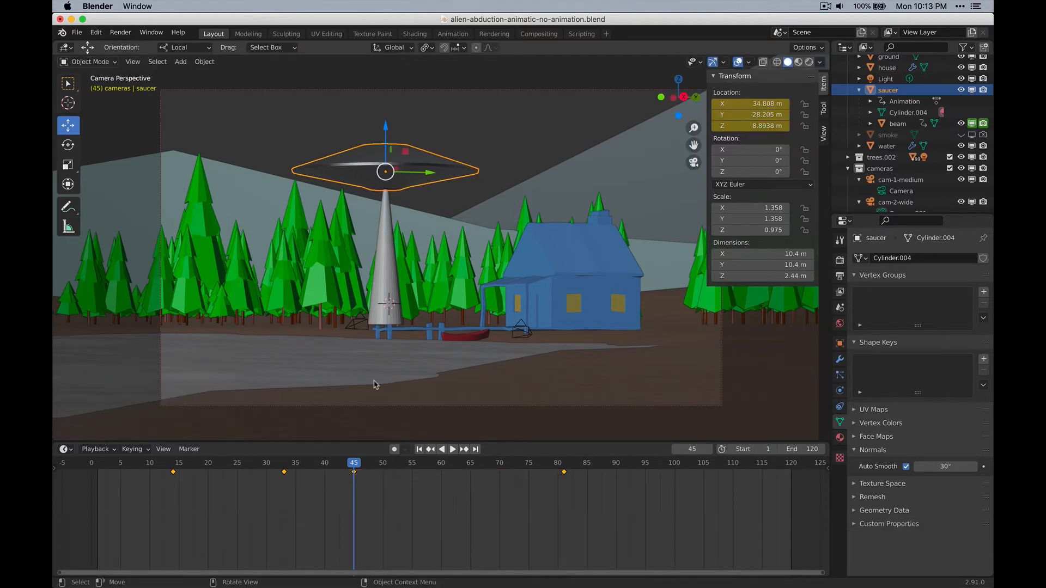
Step: At frame 64, lower the saucer along Z to about 8.56 m and keyframe its location
drag(354, 464, 465, 475)
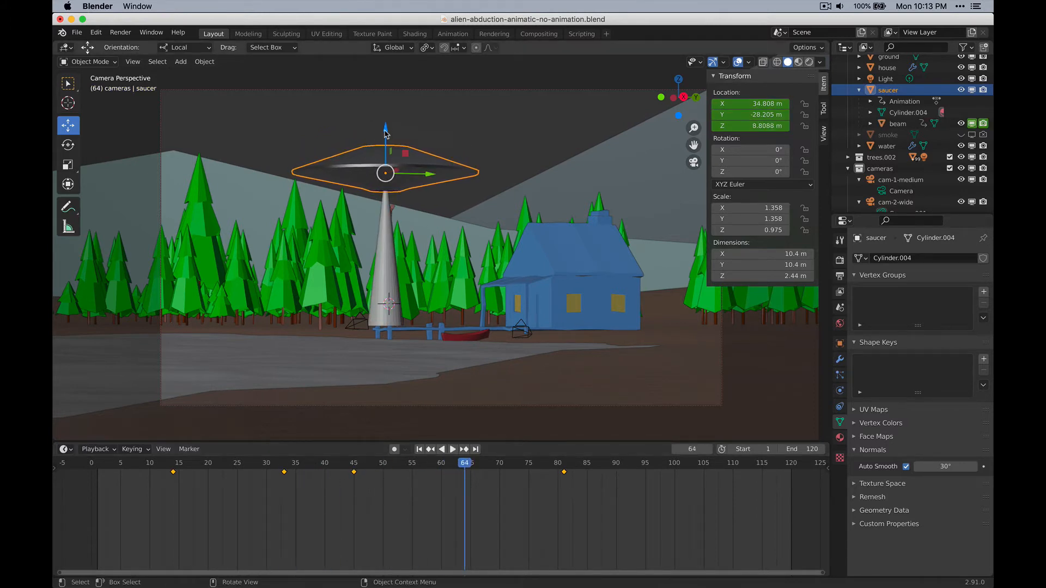
drag(385, 134, 385, 138)
key(i)
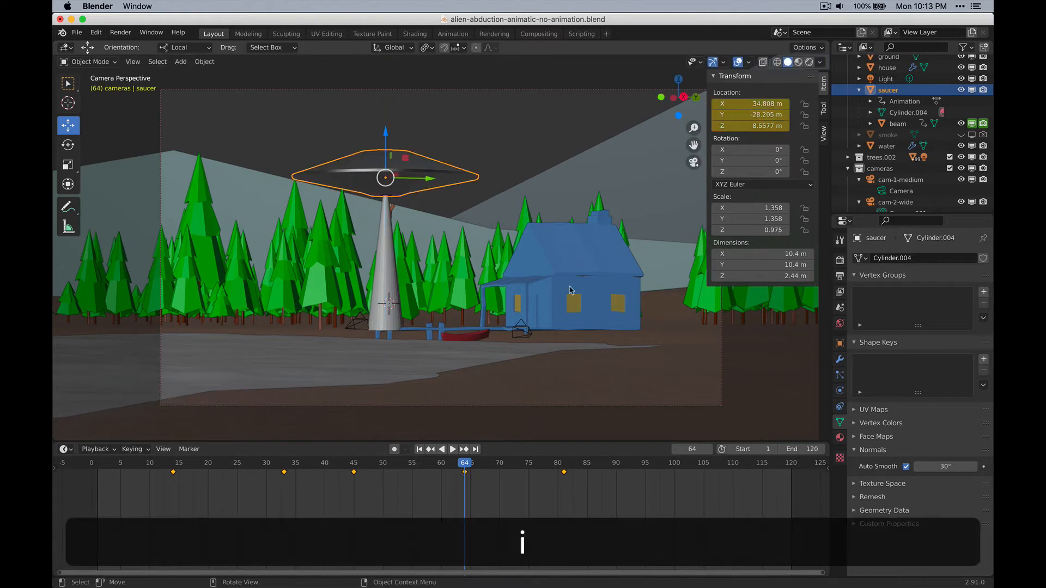
Step: Play the animation from about frame 20 to check the saucer's bobbing, and stop at frame 92
drag(464, 465, 208, 481)
key(space)
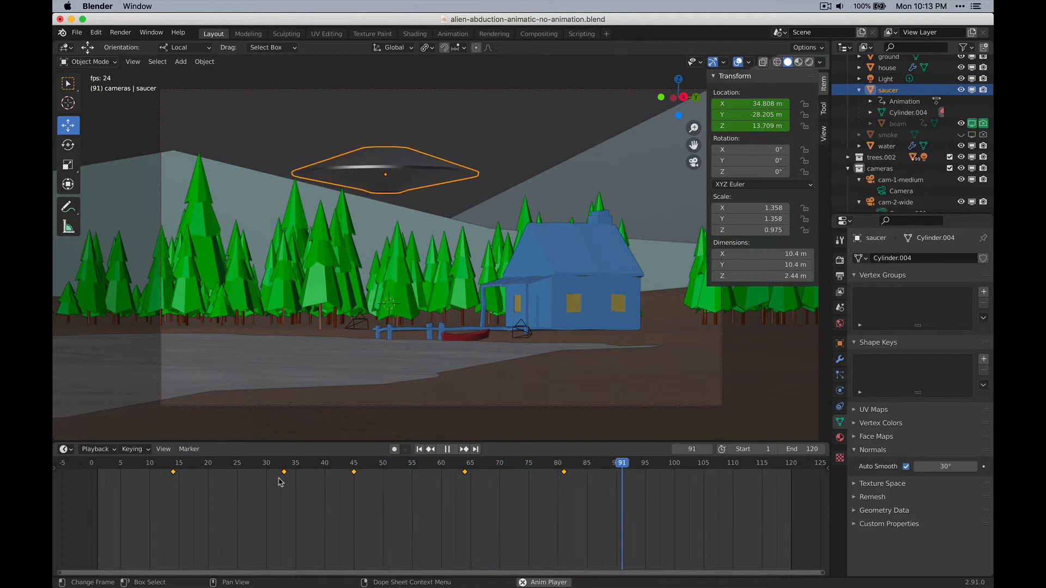
key(space)
mouse_move(632, 466)
mouse_down()
mouse_move(686, 469)
mouse_move(611, 472)
mouse_move(625, 474)
mouse_up()
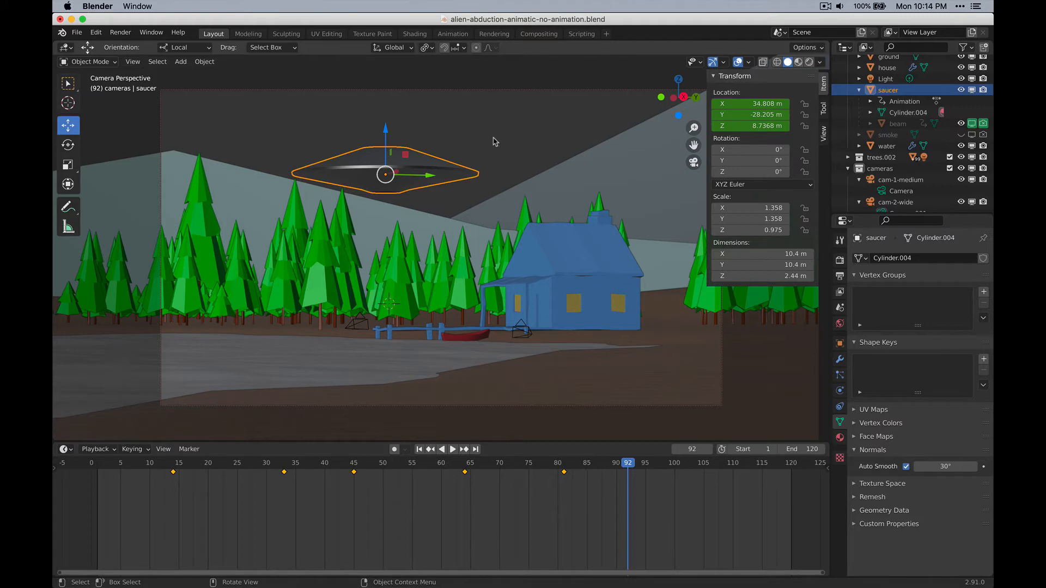
Step: Lock all location, rotation and scale channels of the cam-2-wide camera
scroll(496, 142, down, 2)
scroll(495, 142, up, 2)
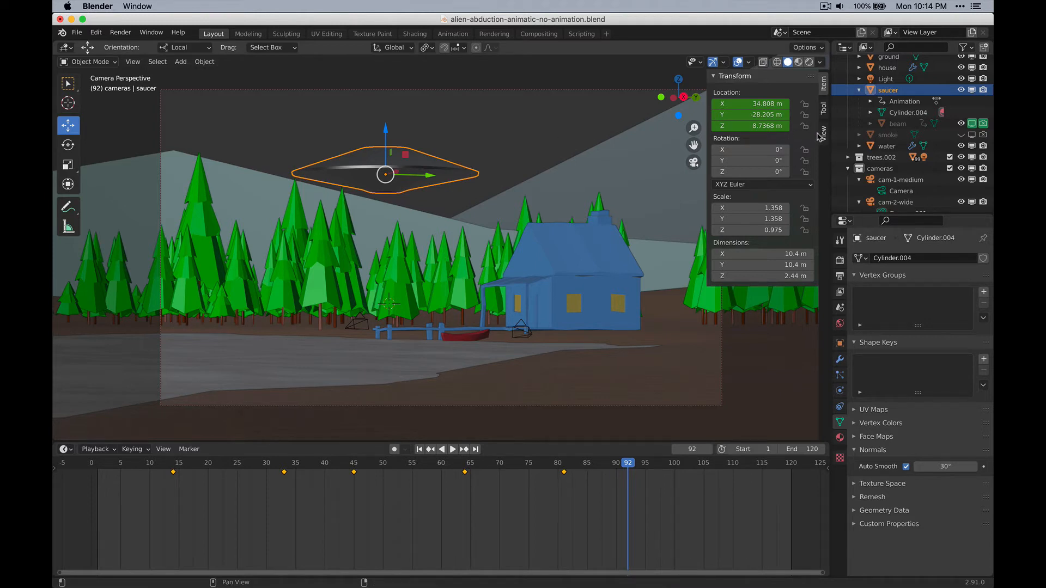
click(616, 95)
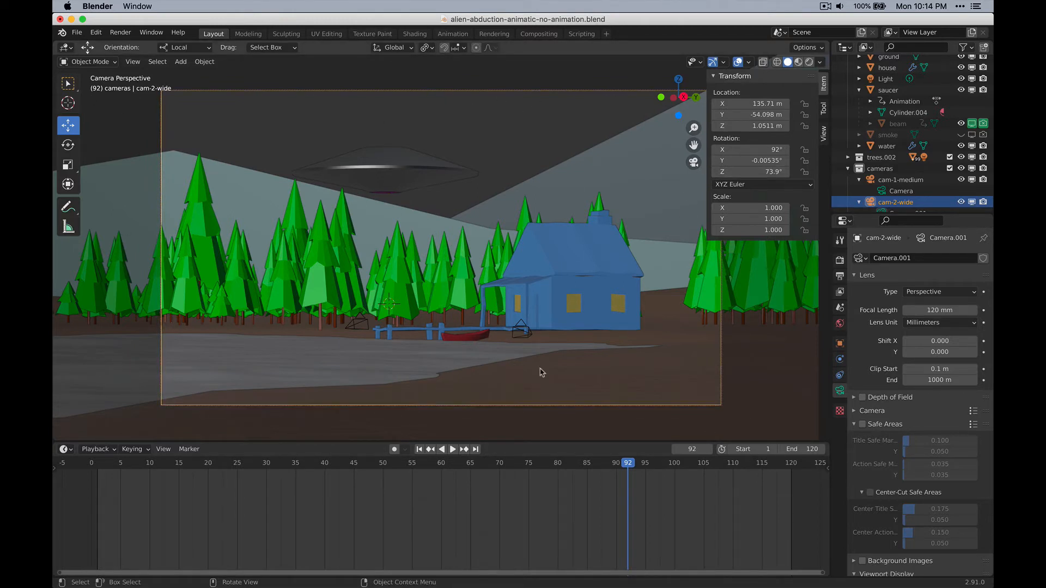
scroll(915, 202, down, 3)
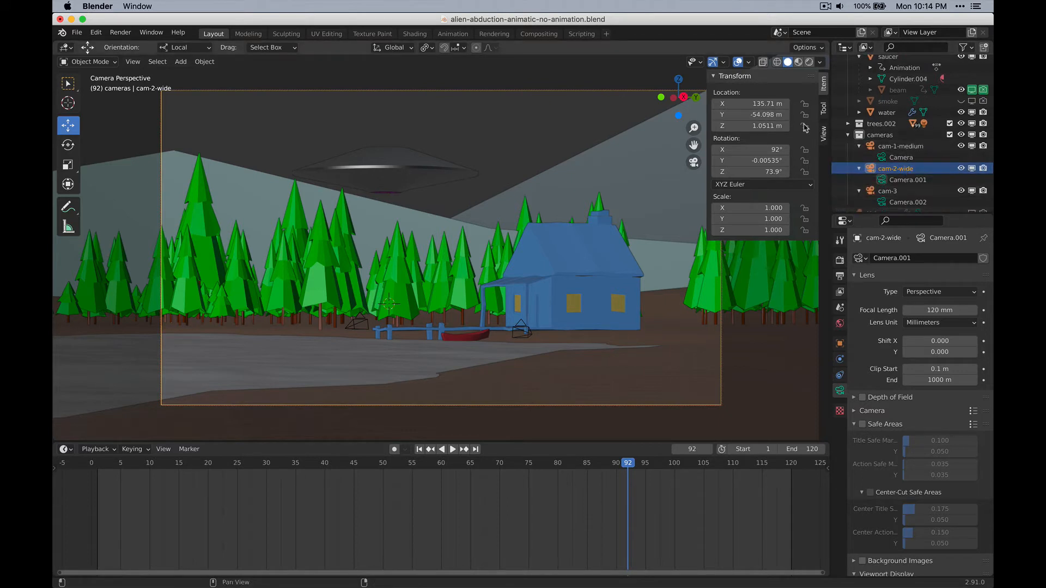
drag(805, 128, 805, 104)
drag(805, 150, 804, 173)
drag(805, 231, 805, 207)
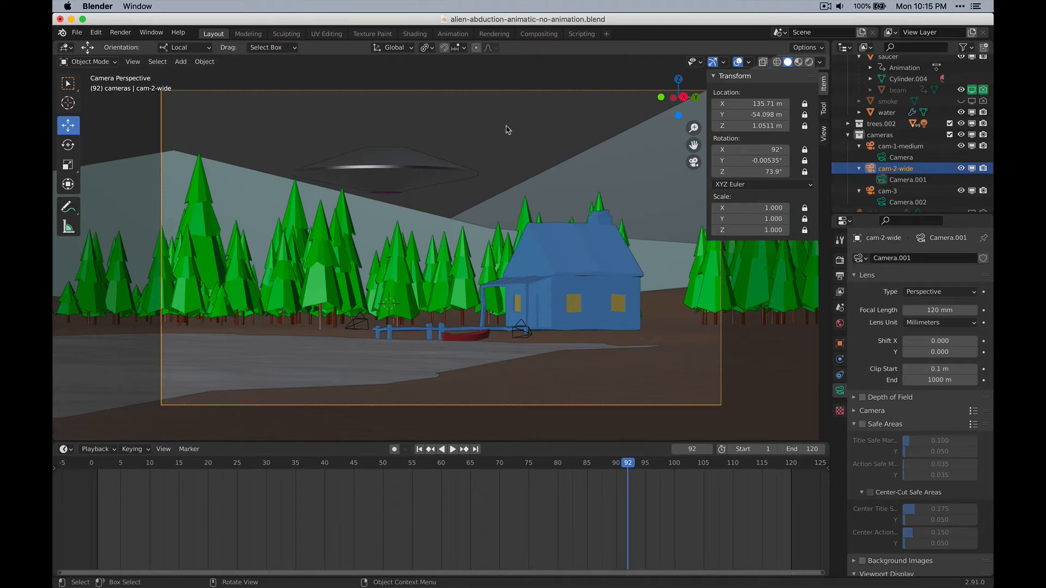
Step: Select the saucer and keyframe its unchanged hover location at frame 86
click(433, 165)
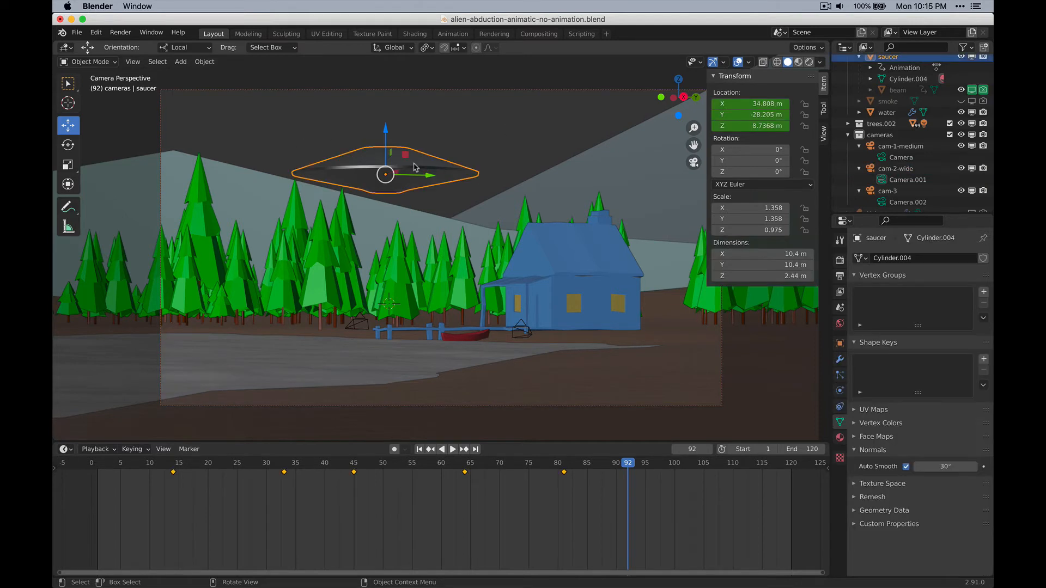
drag(632, 473, 600, 472)
key(space)
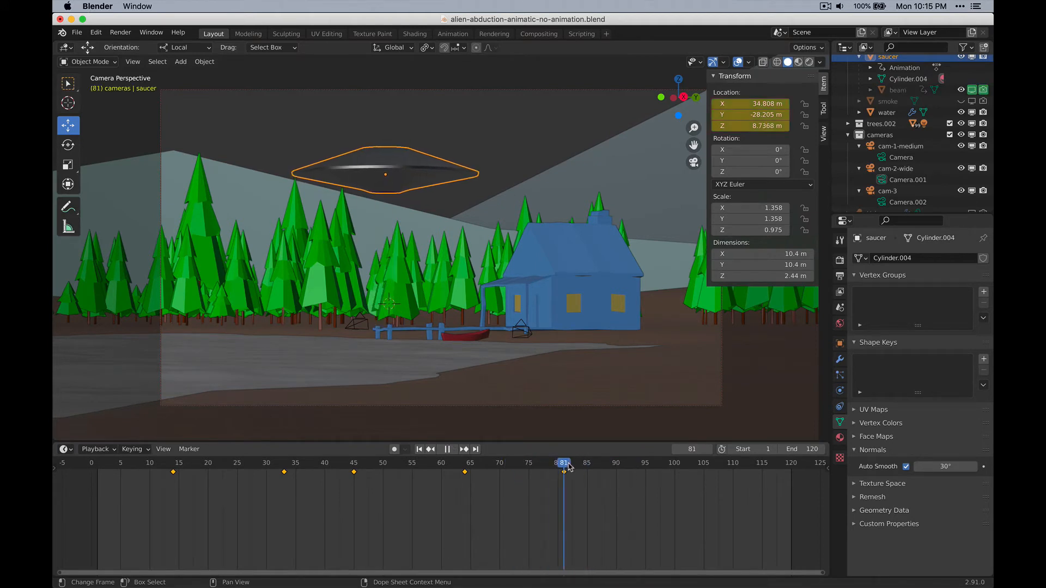
key(space)
key(i)
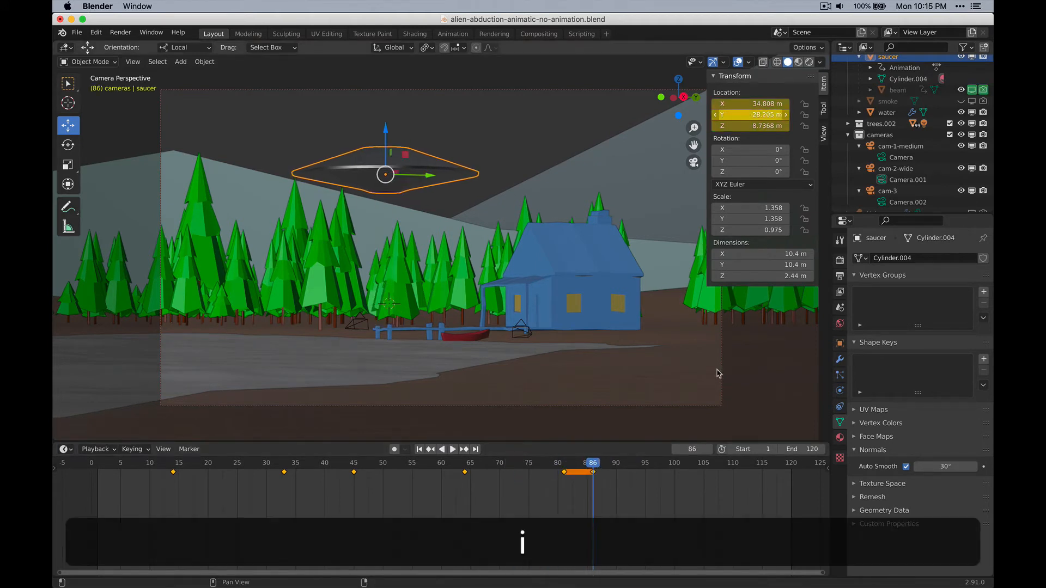
Step: At frame 120, move the saucer sideways out of the camera frame, to about Y -47.55 m, and keyframe its location
key(space)
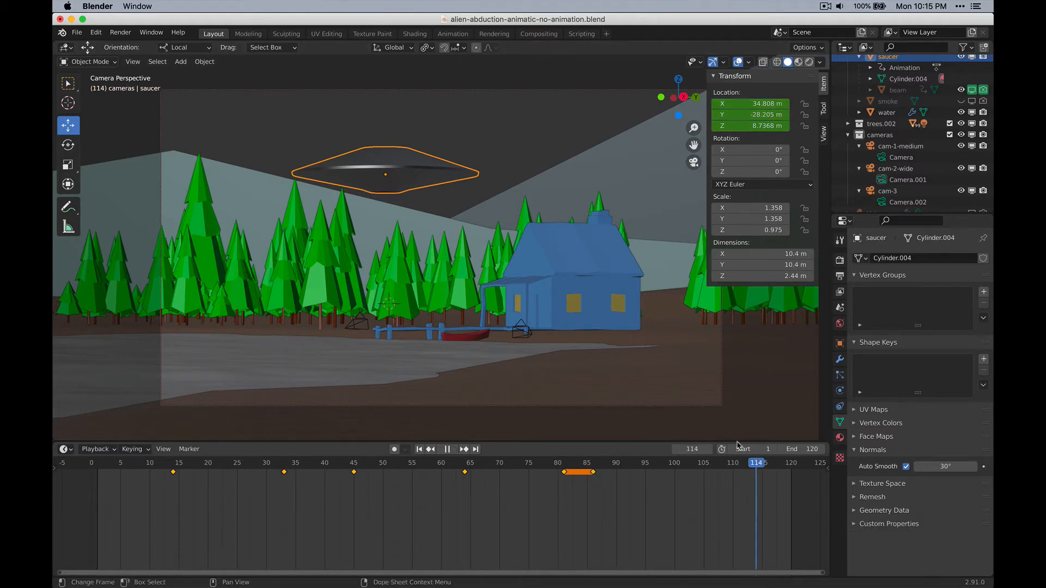
key(space)
drag(762, 467, 771, 468)
key(space)
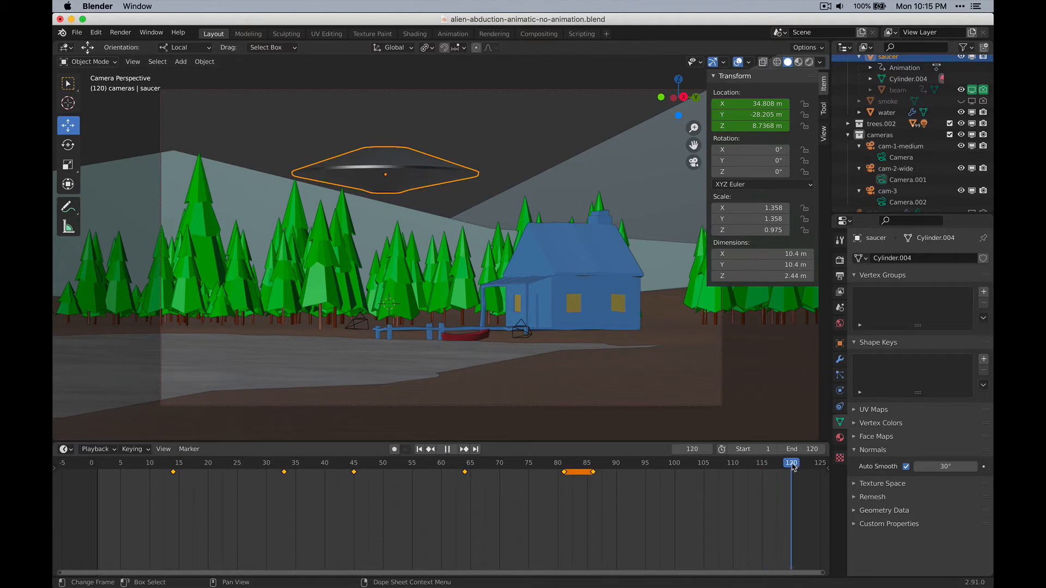
key(space)
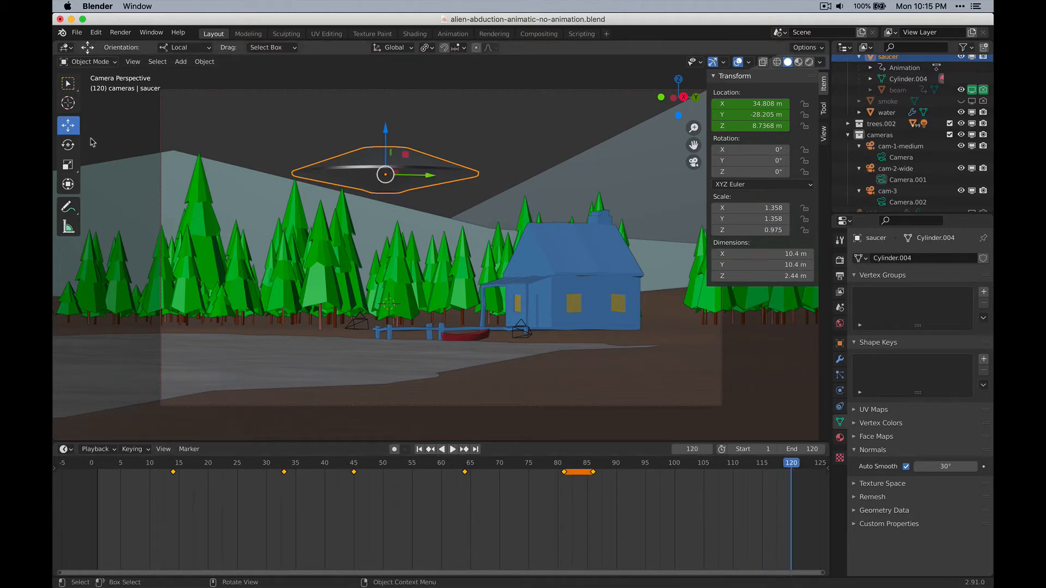
key(g)
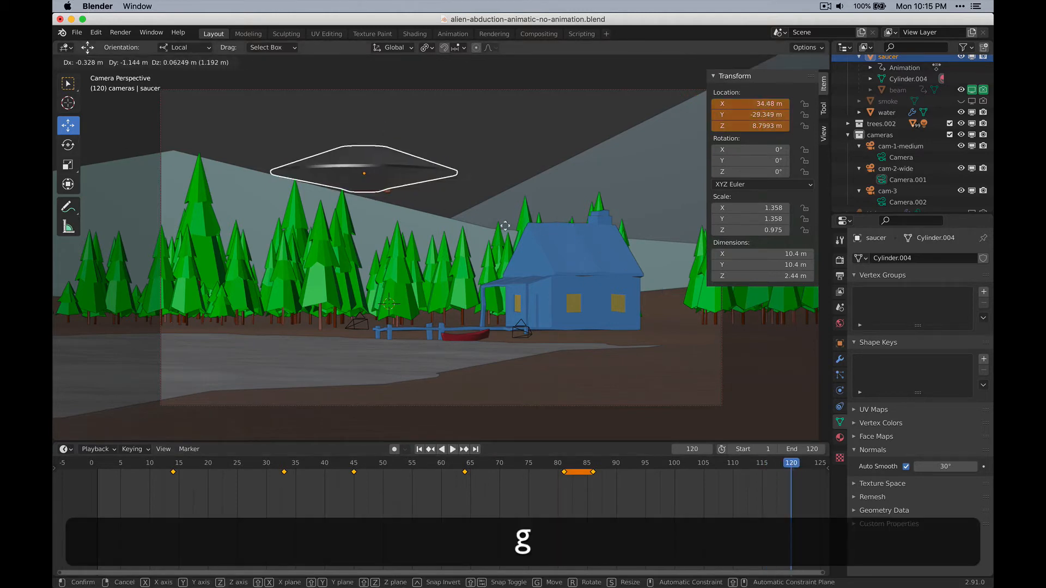
click(211, 222)
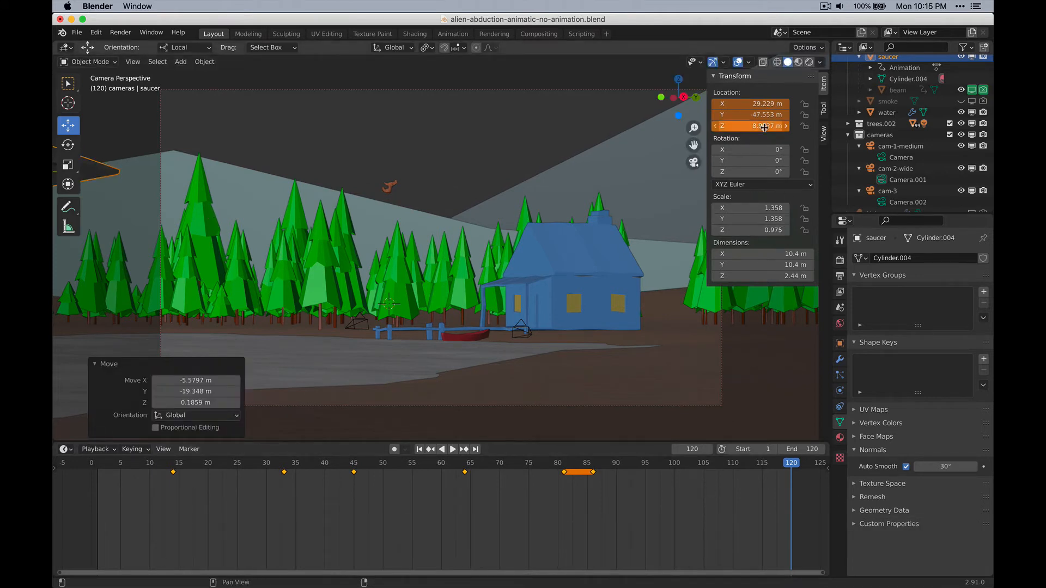
key(i)
Step: Play and scrub the animation from about frame 78 to frame 119 to check the saucer's departure
click(605, 468)
key(space)
key(space)
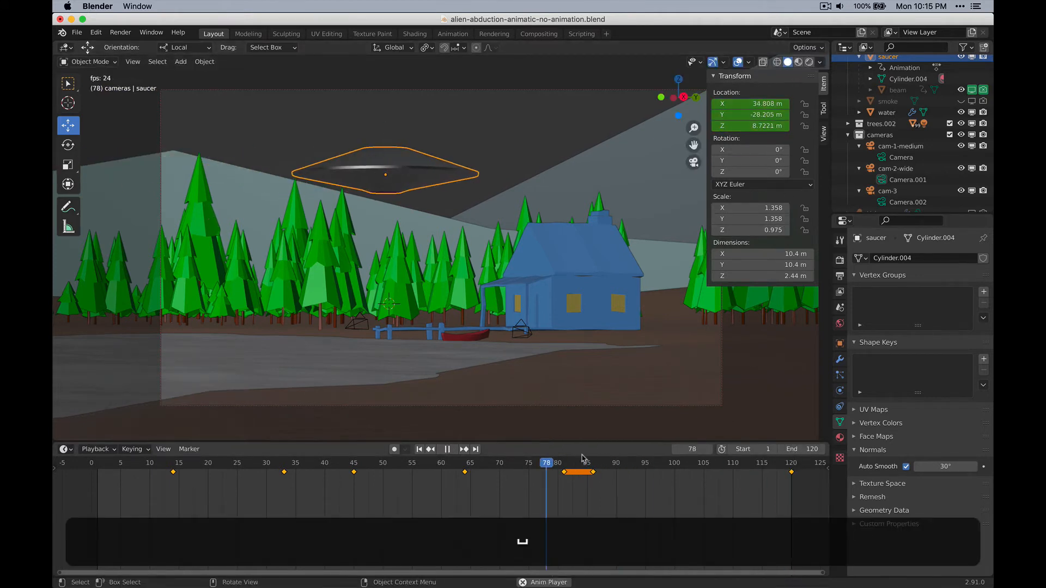
key(space)
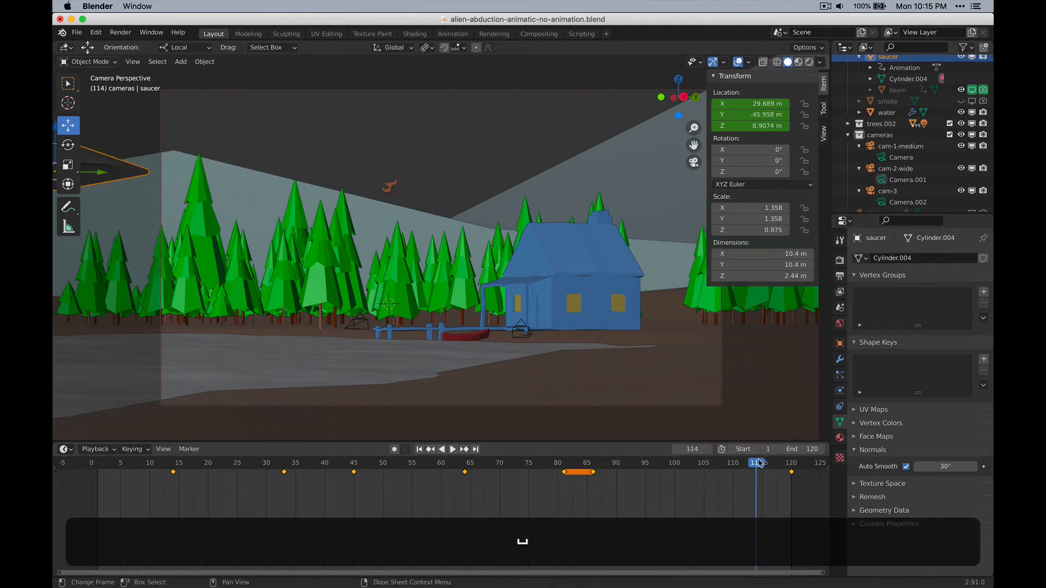
key(shift+ctrl+space)
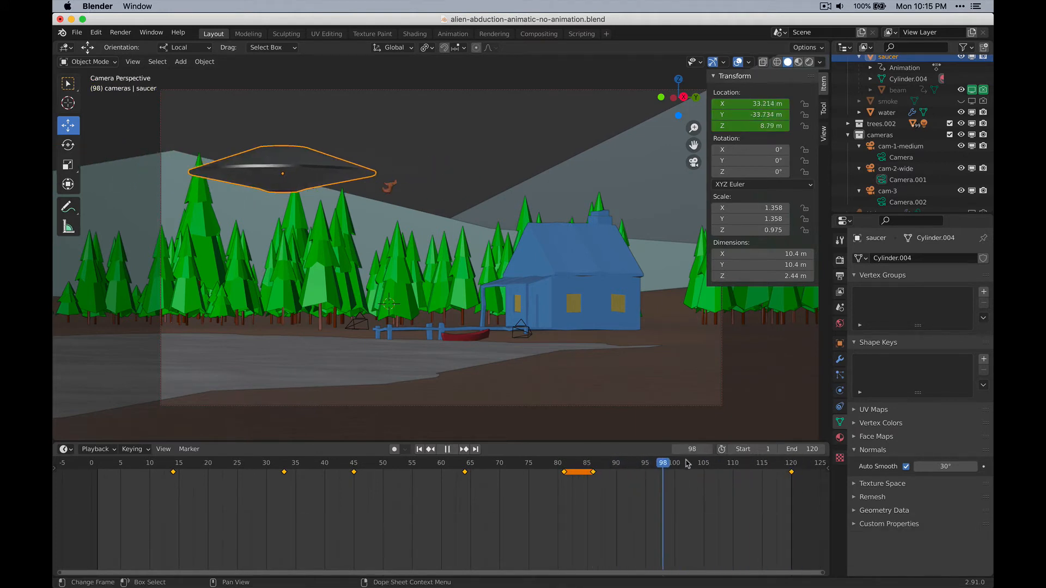
drag(727, 463, 788, 464)
key(space)
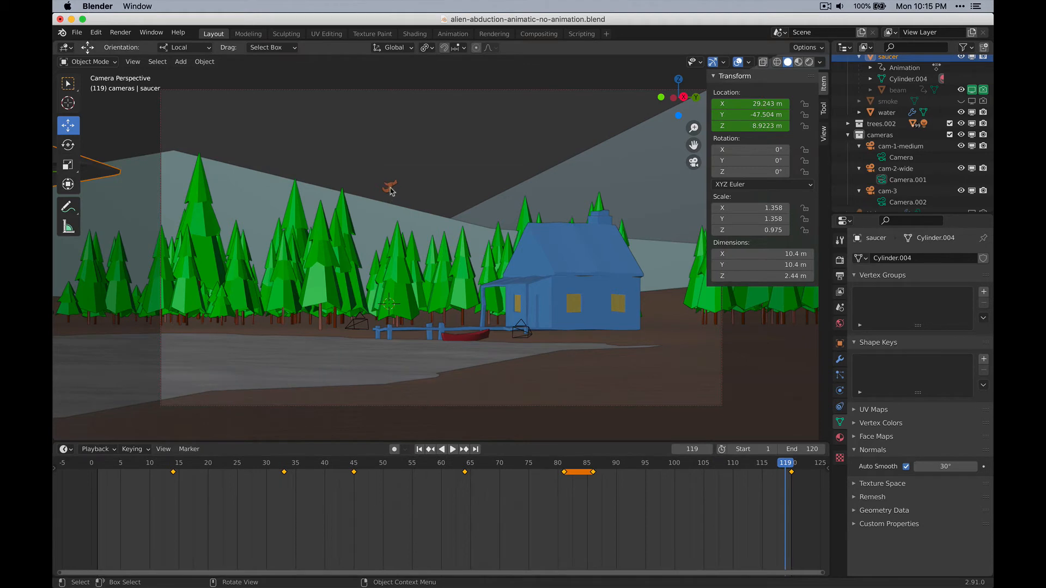
Step: Select the dog, return to frame 42 and hide the beam in the viewport so the dog can be seen
click(390, 189)
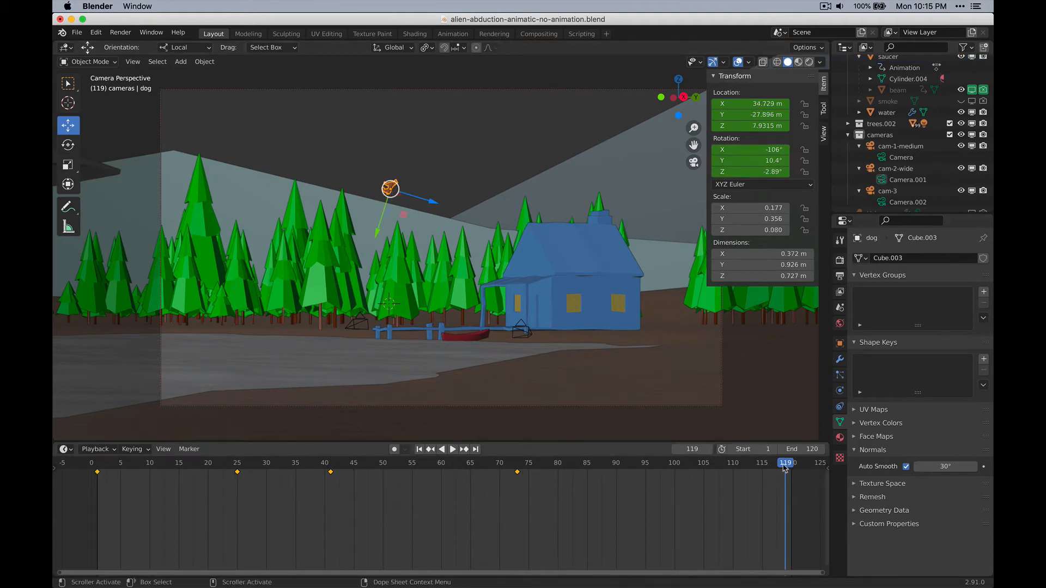
drag(784, 464, 337, 464)
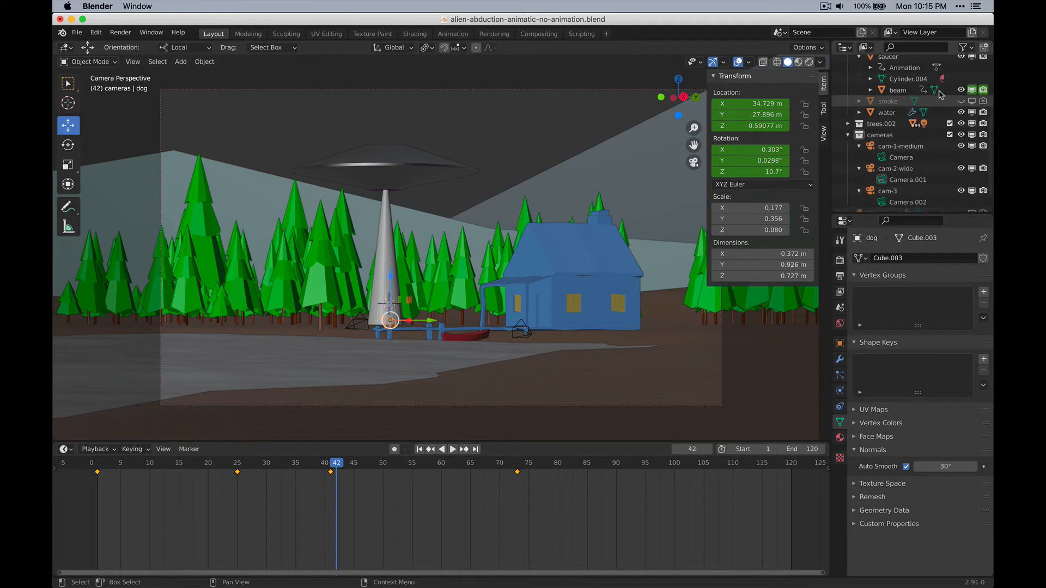
click(960, 89)
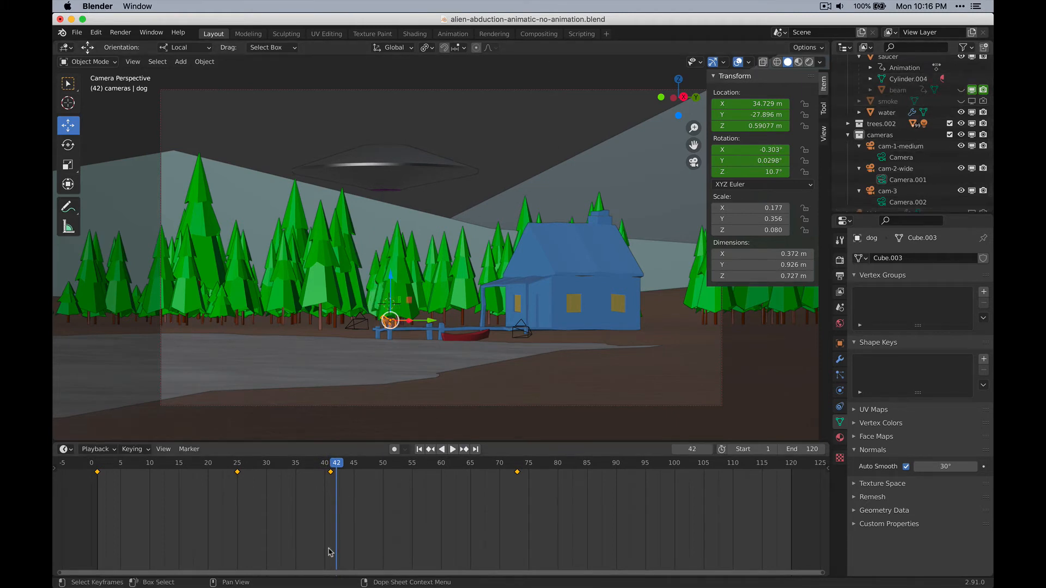
Step: Scrub the dog's rise to frame 67, where it reaches the saucer, and keyframe its enabled viewport and render visibility
key(space)
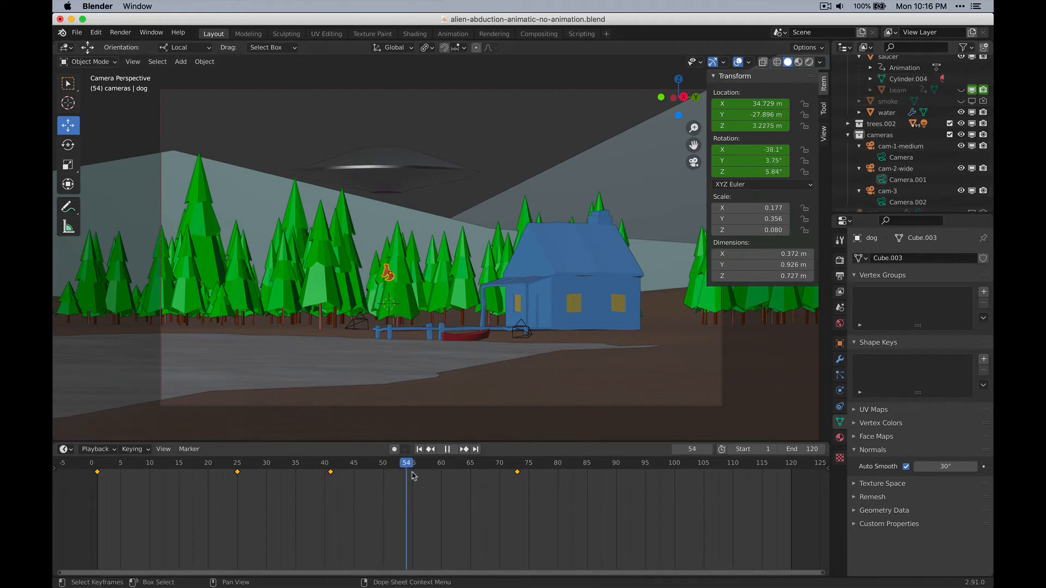
drag(466, 475, 480, 484)
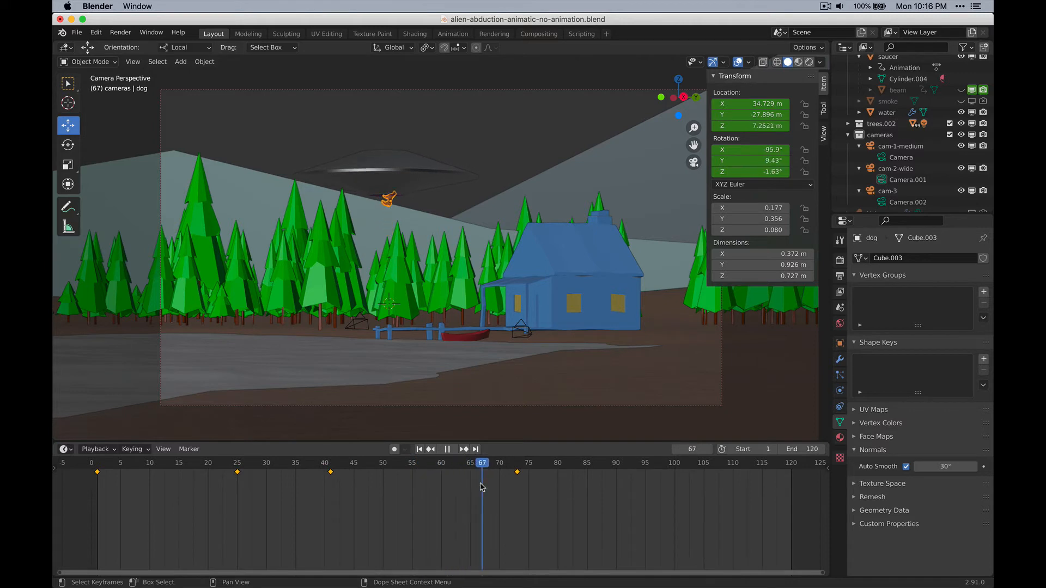
key(space)
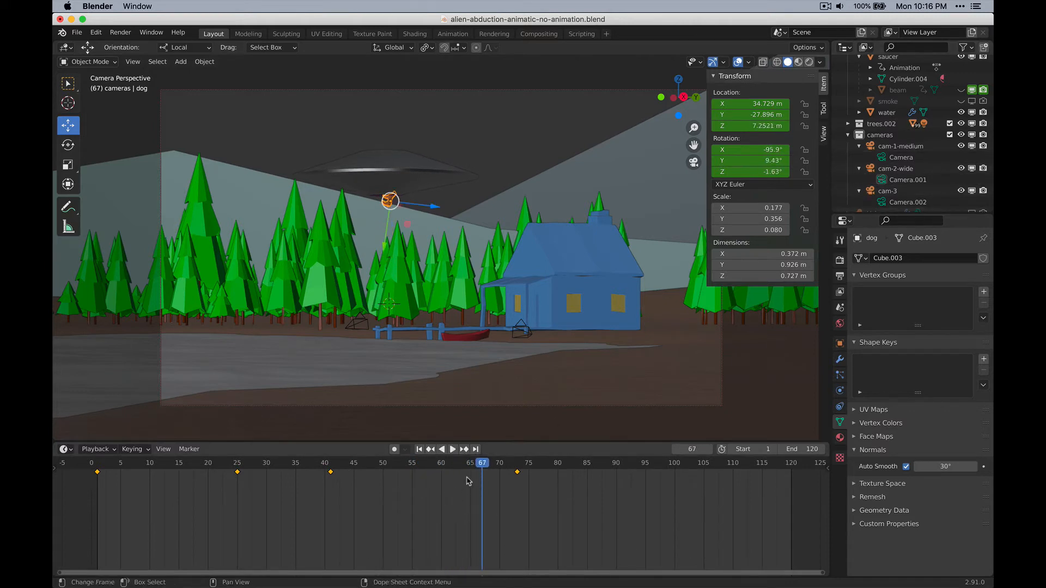
mouse_move(486, 465)
mouse_down()
mouse_move(497, 465)
mouse_move(466, 465)
mouse_up()
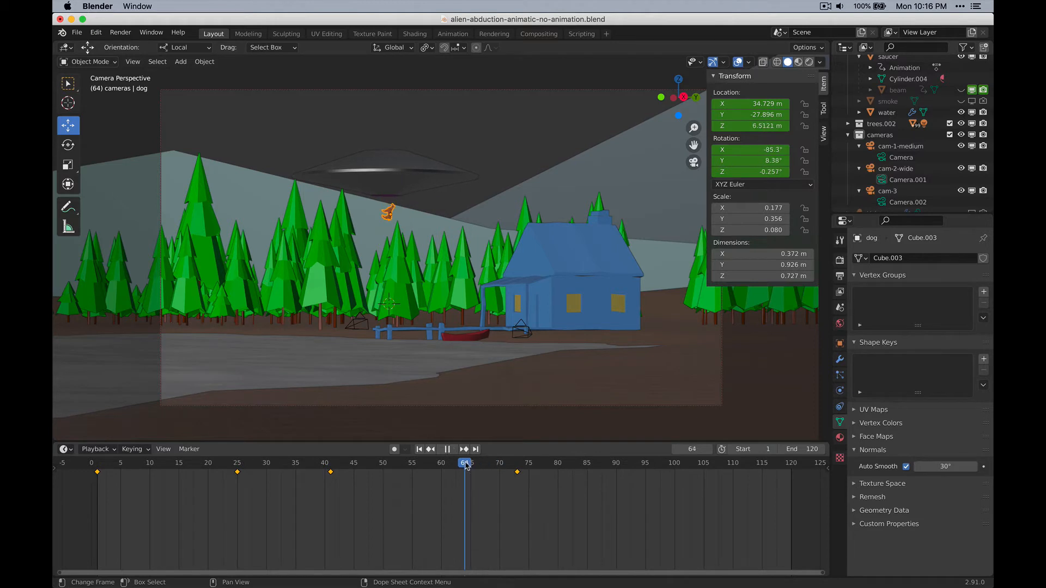
key(space)
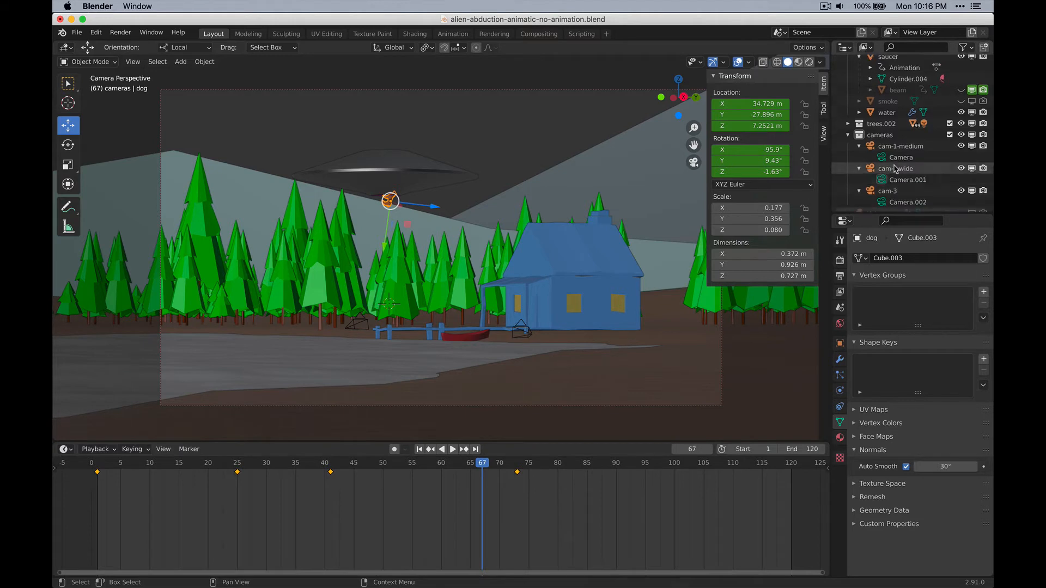
scroll(959, 109, up, 4)
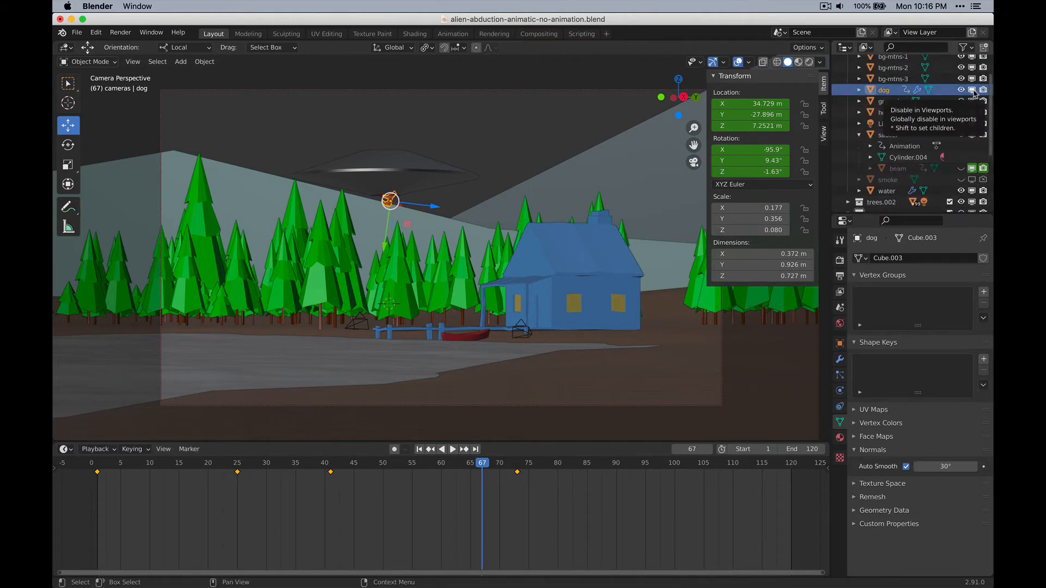
key(i)
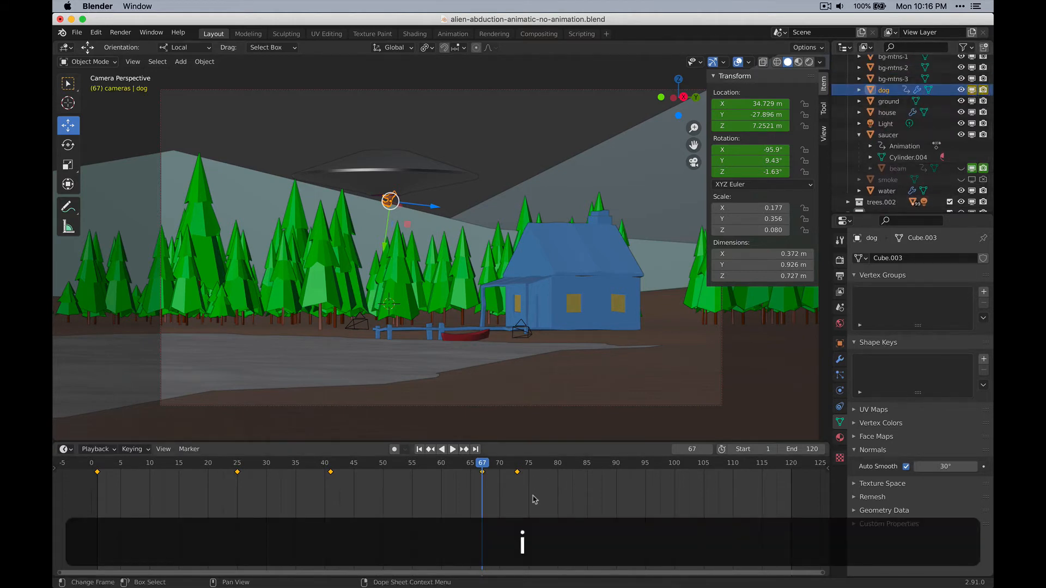
Step: At frame 68, disable the dog in viewports and renders and keyframe both visibility settings
click(487, 464)
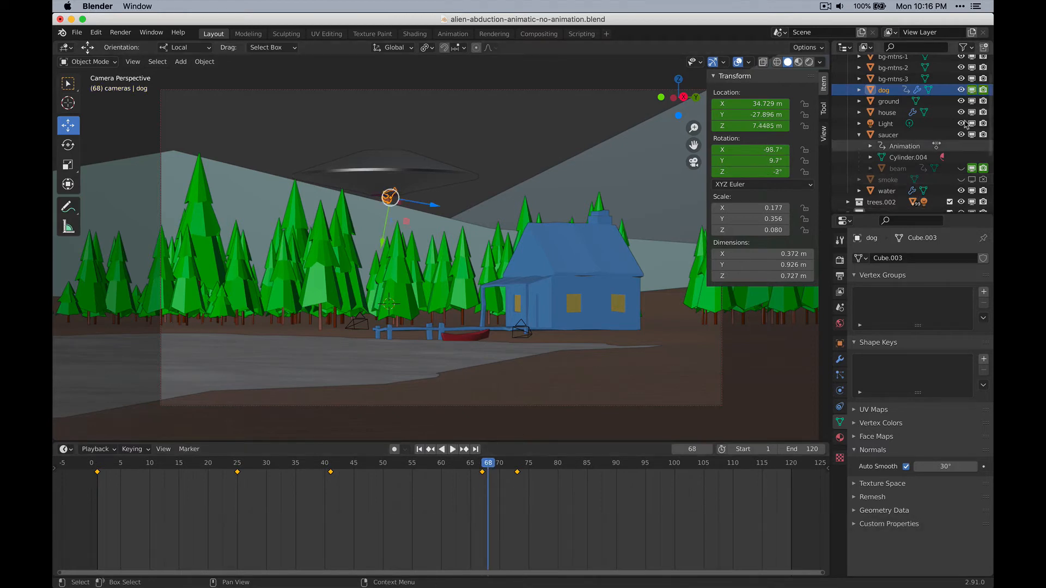
click(972, 91)
key(i)
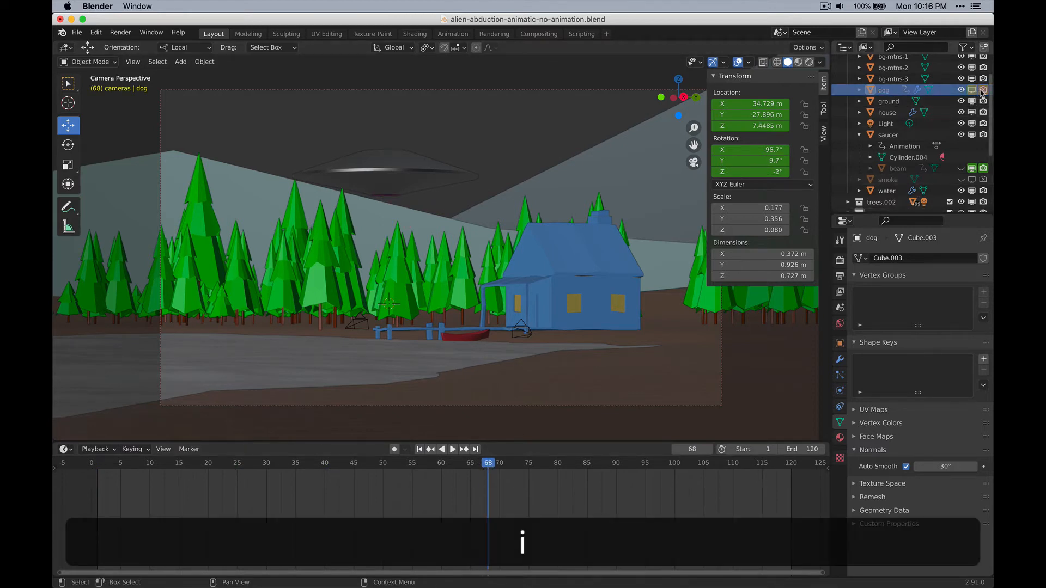
Step: Check the dog's disappearance and the saucer's departure by running through the animation up to frame 100
click(475, 471)
drag(474, 471, 586, 519)
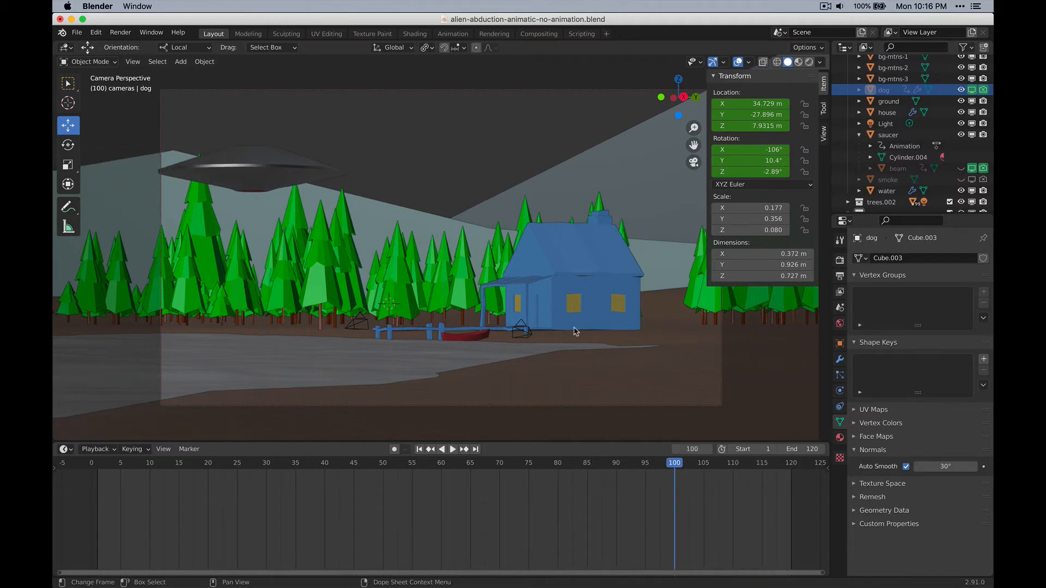
key(space)
Step: Select the saucer, change the timeline area to the Graph Editor, expand the saucer's location channels and fit its curves in view
click(209, 178)
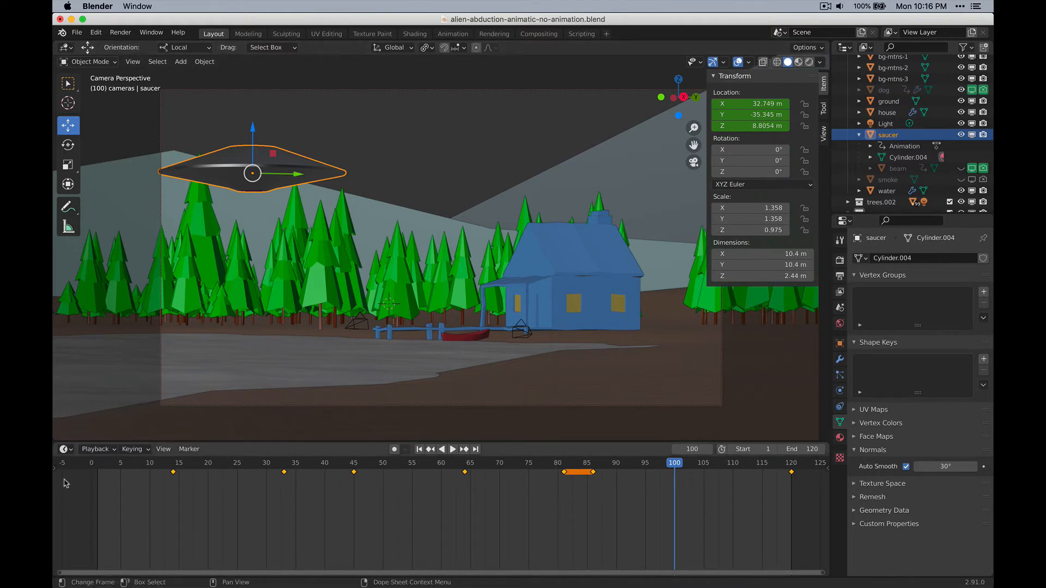
click(64, 451)
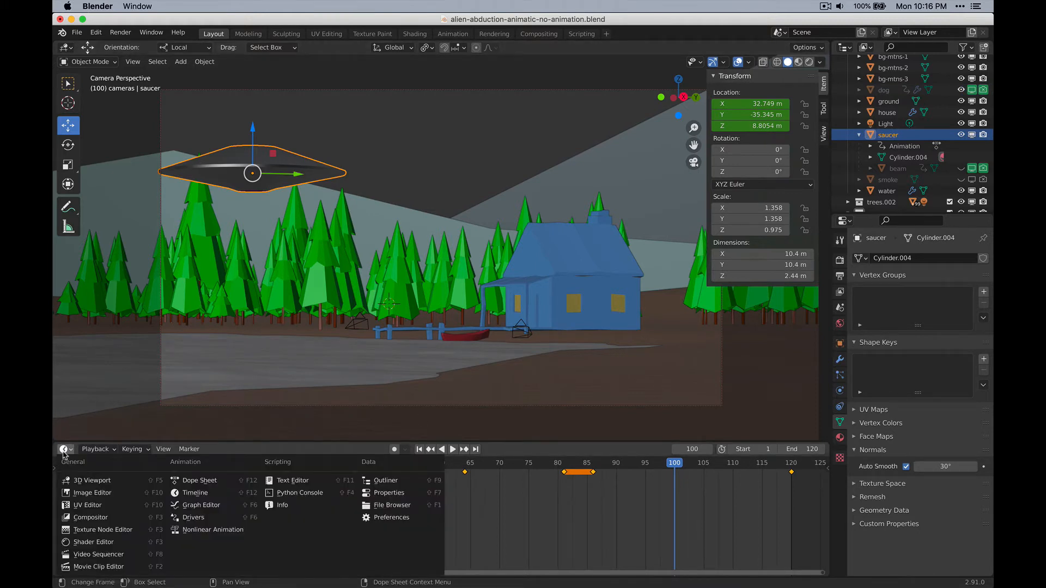
click(190, 510)
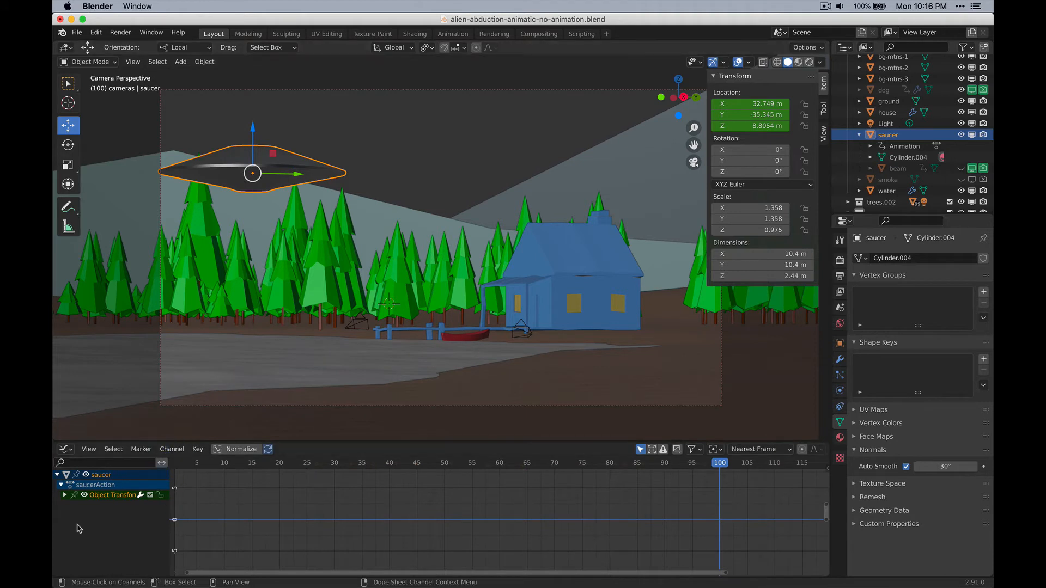
click(64, 495)
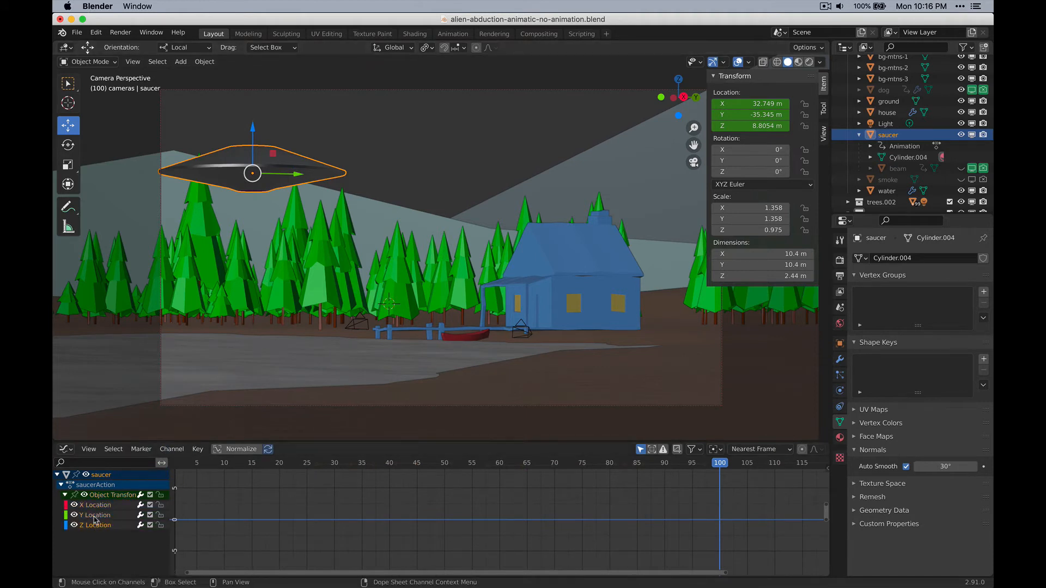
key(Home)
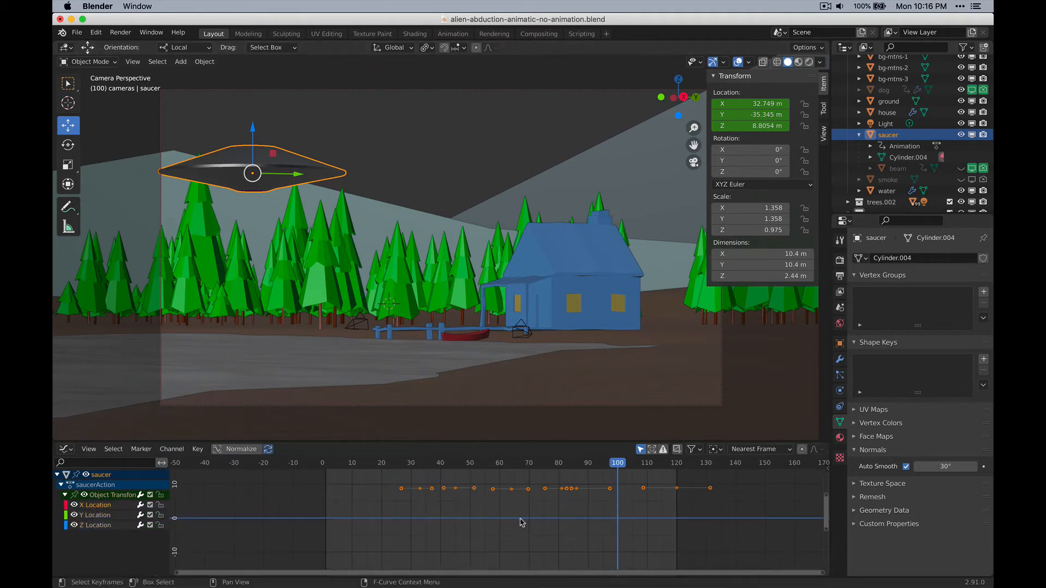
Step: Examine the saucer's location curves between frames 80 and 120 and select the outgoing Y Location handle of the frame 86 keyframe
middle_drag(522, 512, 401, 512)
scroll(412, 524, up, 12)
middle_drag(306, 502, 420, 523)
scroll(461, 512, down, 3)
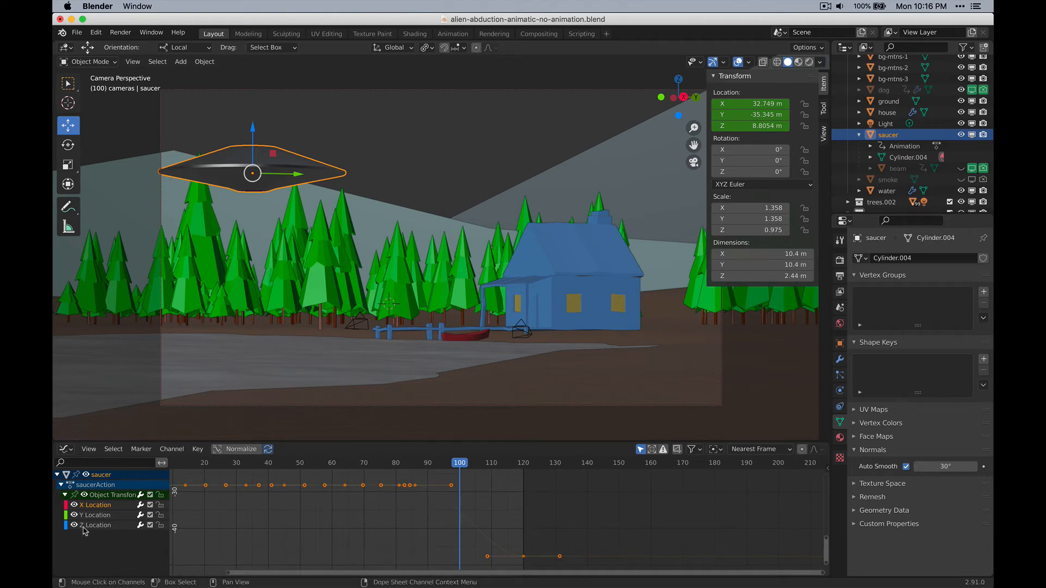
scroll(284, 494, down, 14)
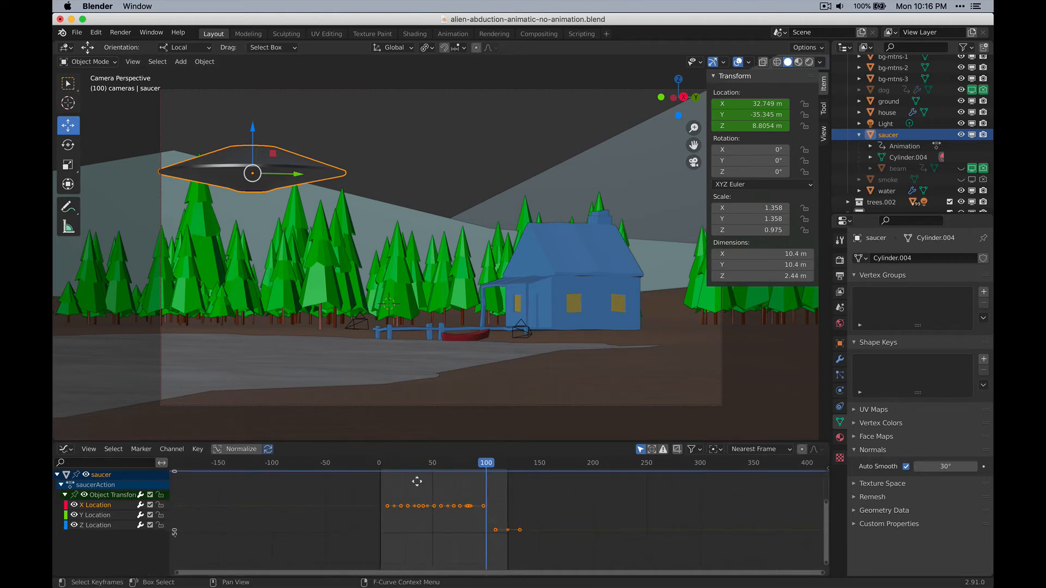
middle_drag(465, 462, 433, 470)
scroll(453, 540, up, 14)
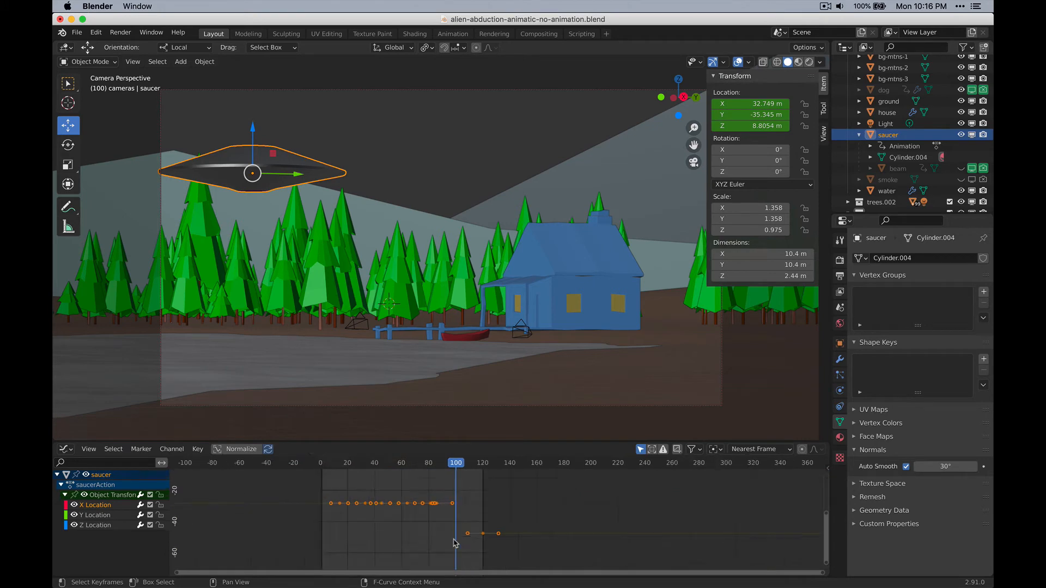
middle_drag(378, 547, 412, 530)
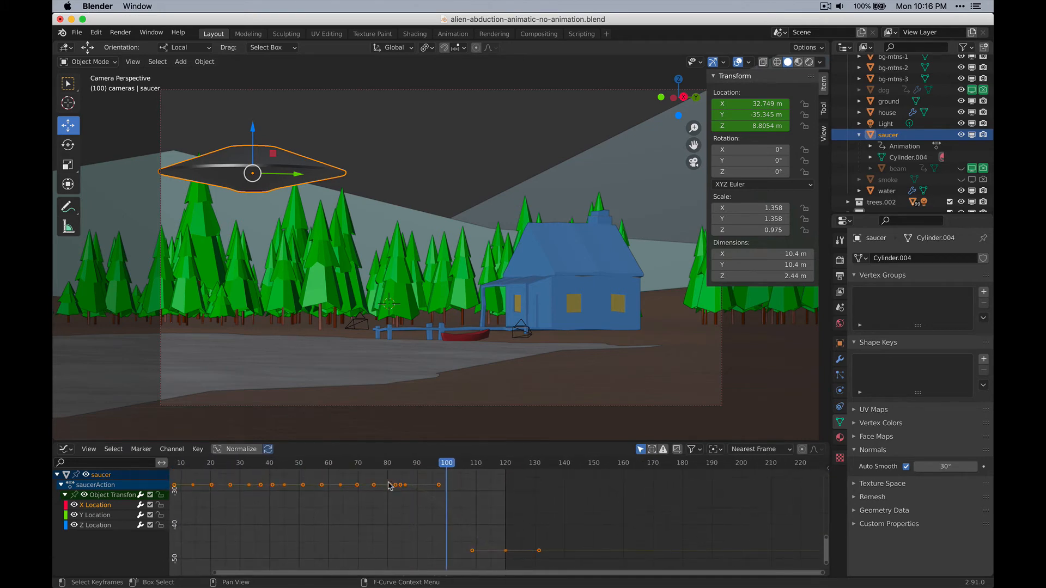
click(439, 484)
scroll(391, 514, up, 1)
middle_drag(391, 514, 383, 514)
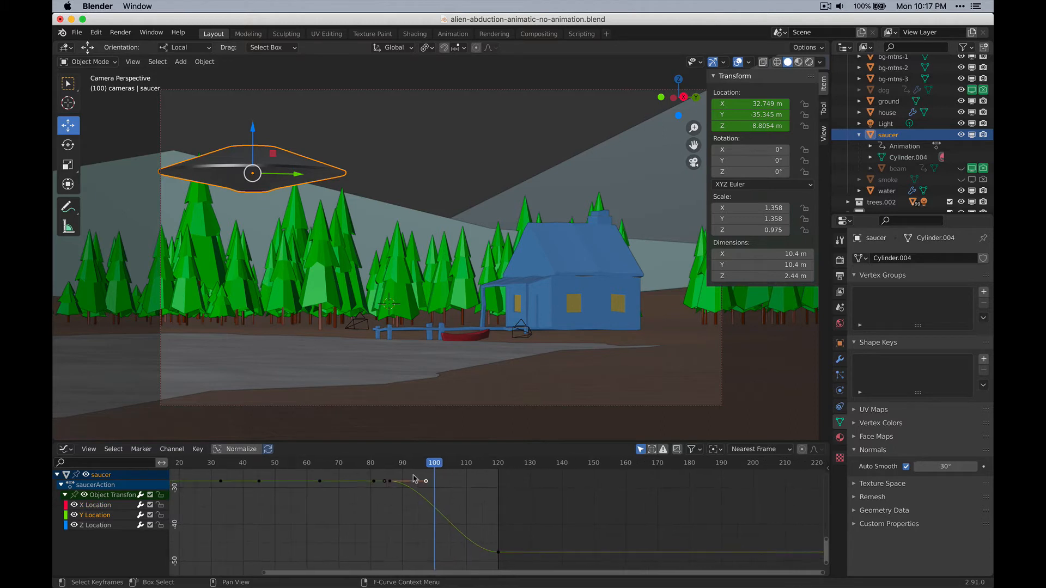
Step: At frame 110, raise the incoming handle of the saucer's frame 120 Y Location keyframe to about frame 112, value -36
drag(434, 463, 466, 471)
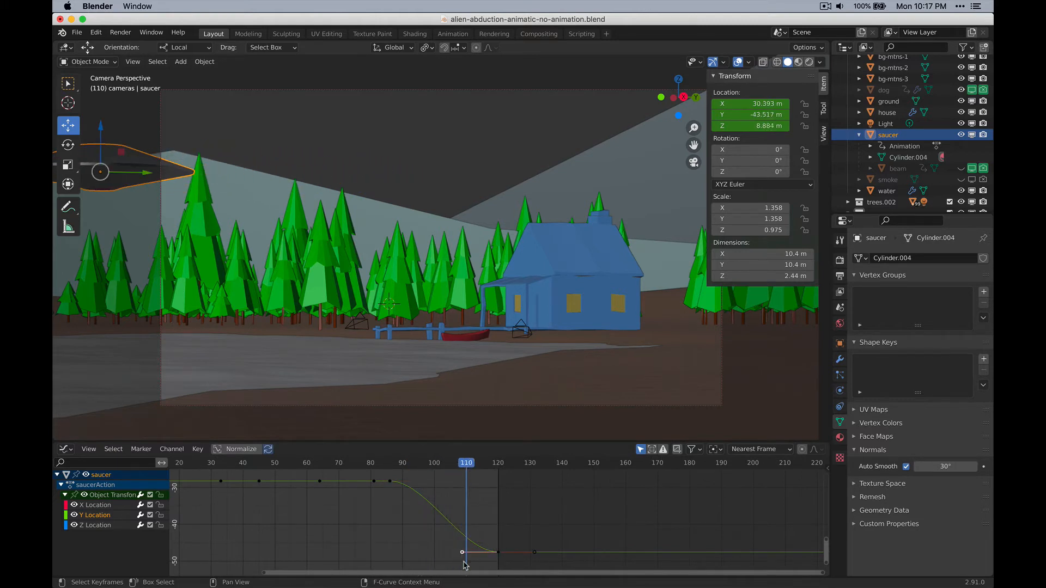
drag(462, 553, 466, 533)
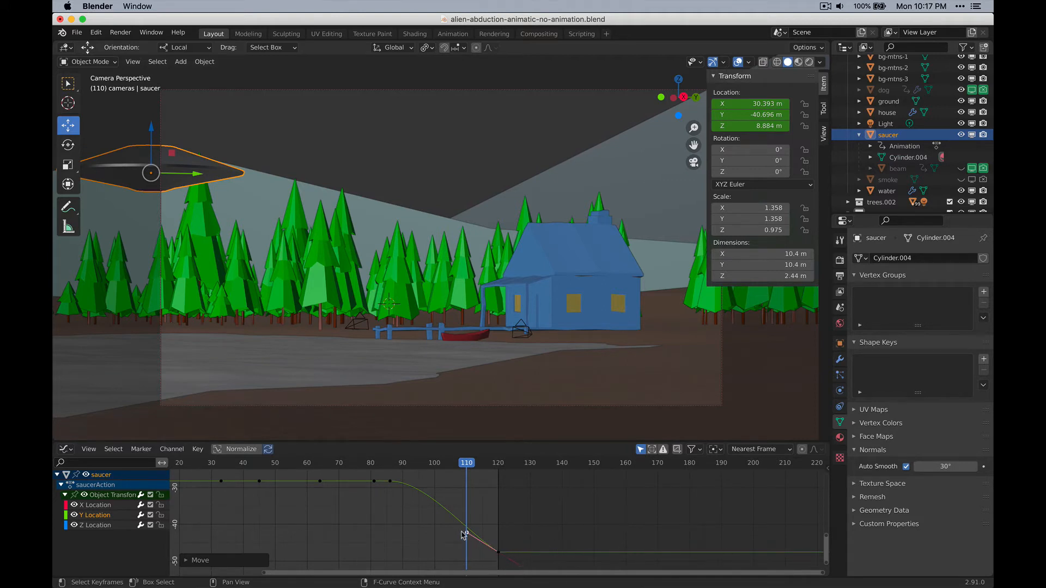
drag(463, 535, 471, 509)
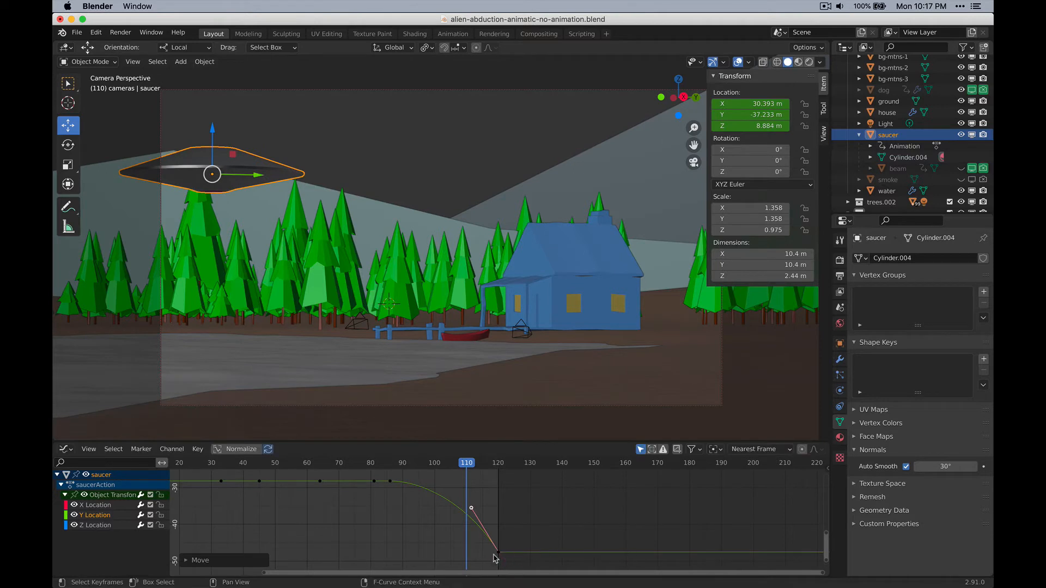
Step: Set the handle type of the saucer's frame 120 Y Location keyframe to Free
click(498, 553)
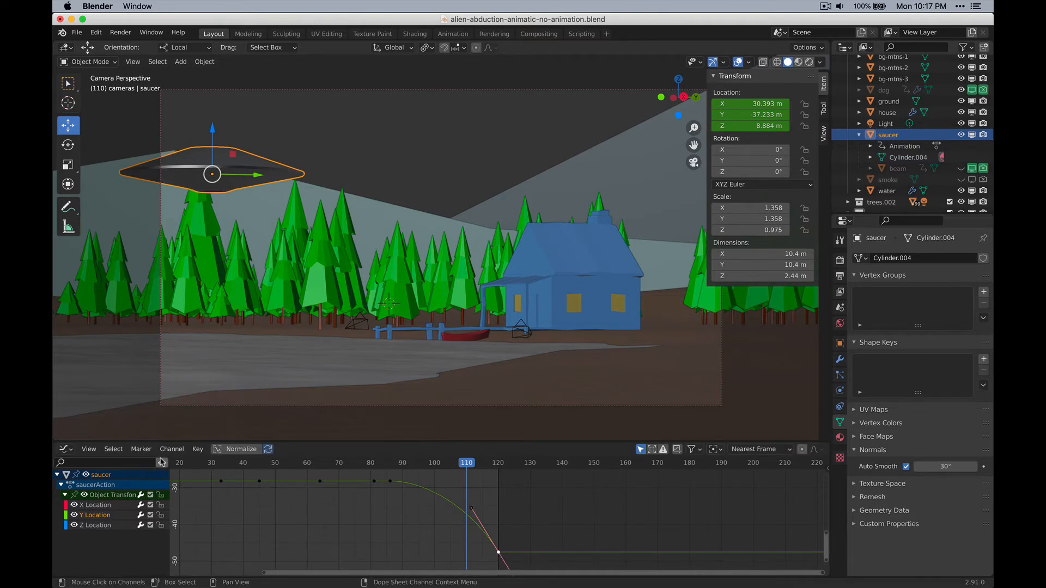
right_click(497, 553)
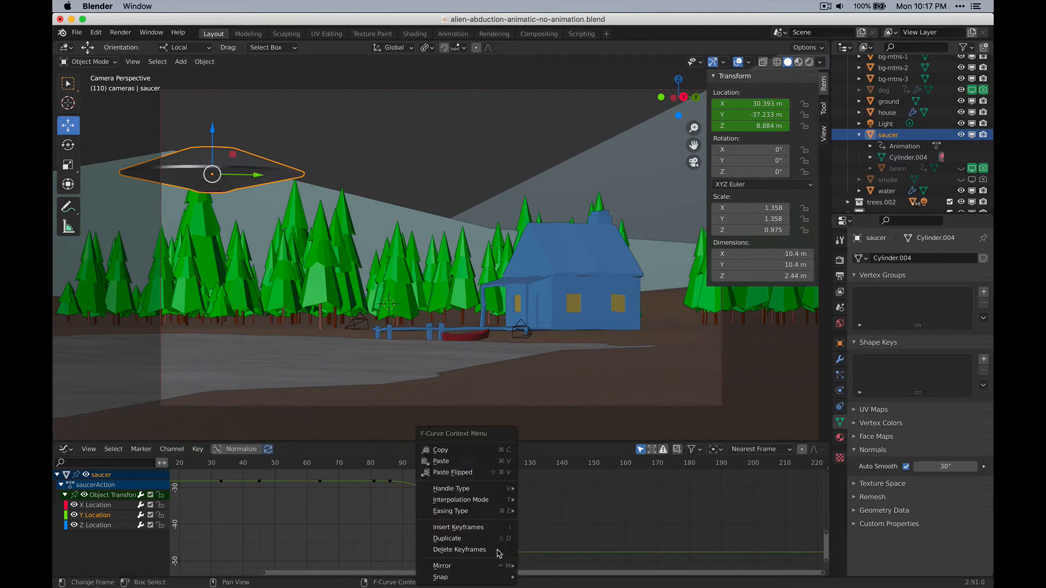
mouse_move(485, 490)
click(558, 492)
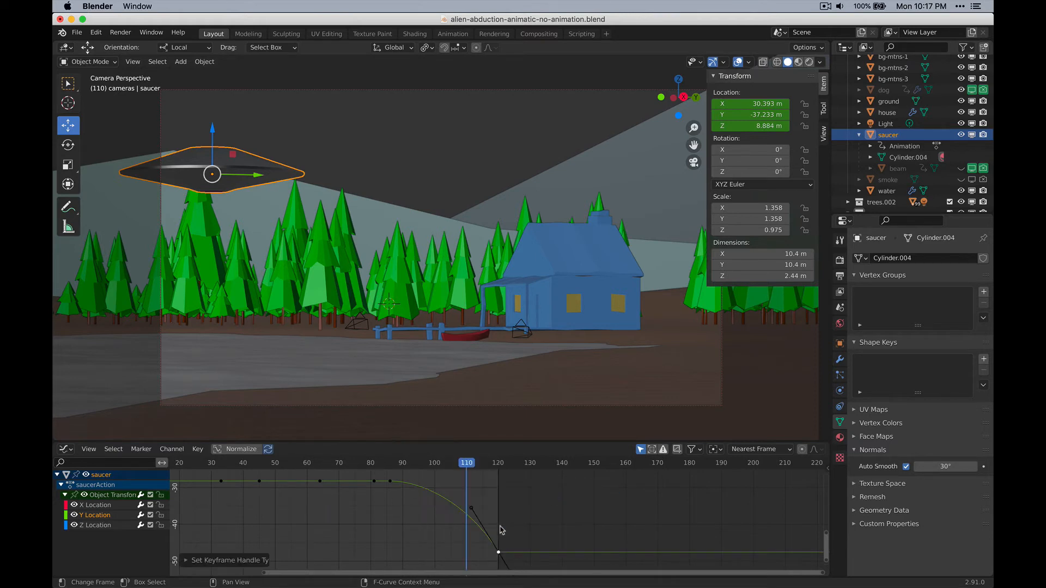
Step: Try the frame 120 keyframe's incoming handle at about frame 115, value -29, and play the saucer's departure from about frame 83
drag(473, 512, 484, 486)
click(386, 462)
key(space)
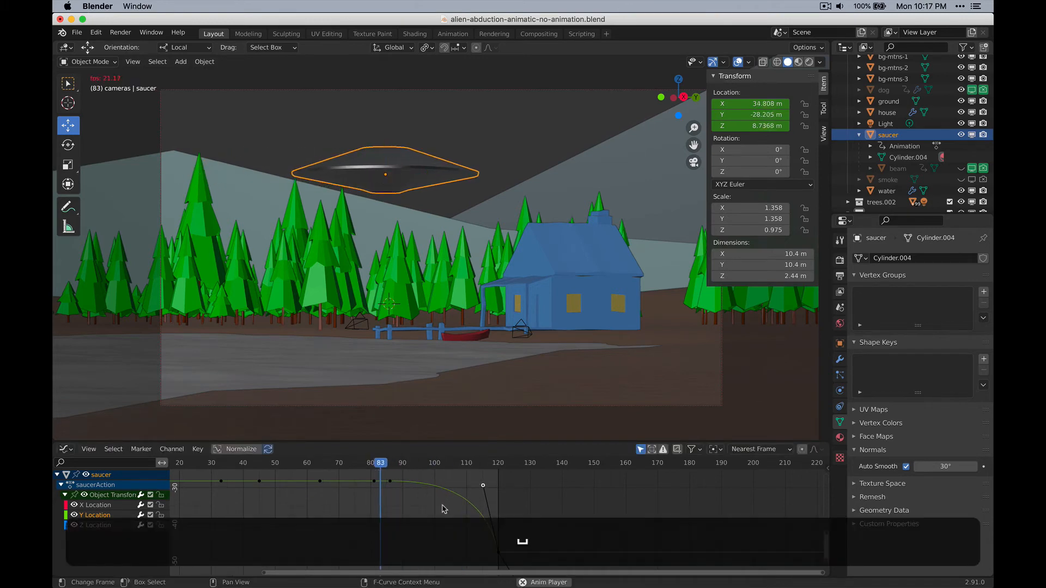
key(space)
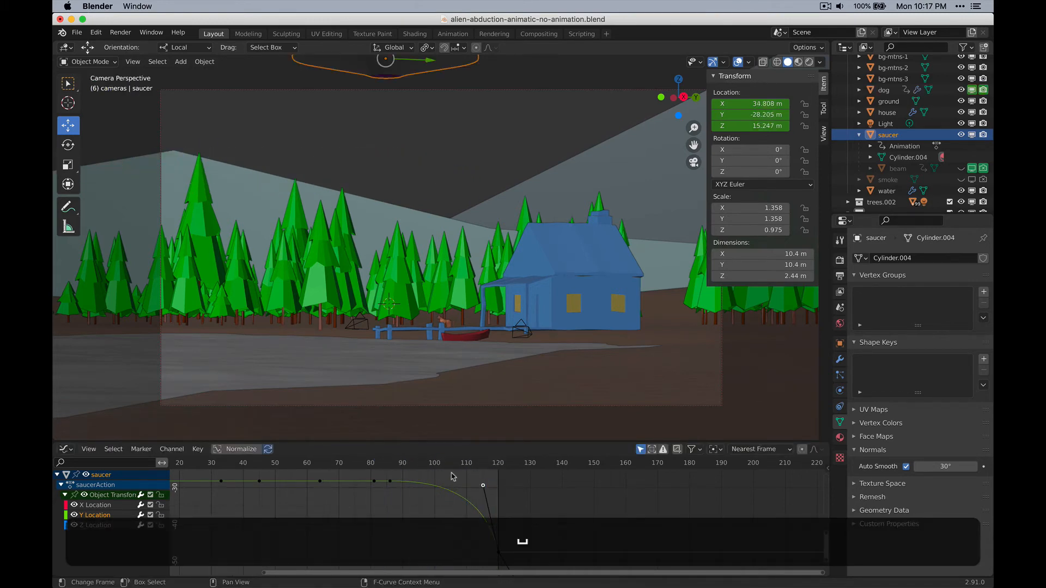
Step: Try the incoming handle at about frame 100 and at about frame 110, near value -27, replaying the departure to compare
drag(483, 487, 386, 463)
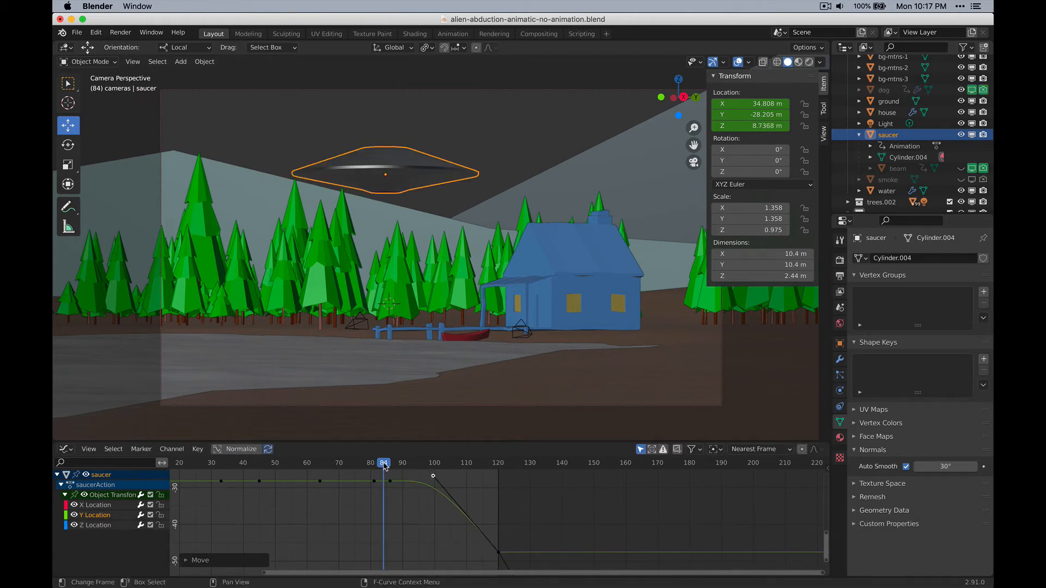
key(space)
key(space)
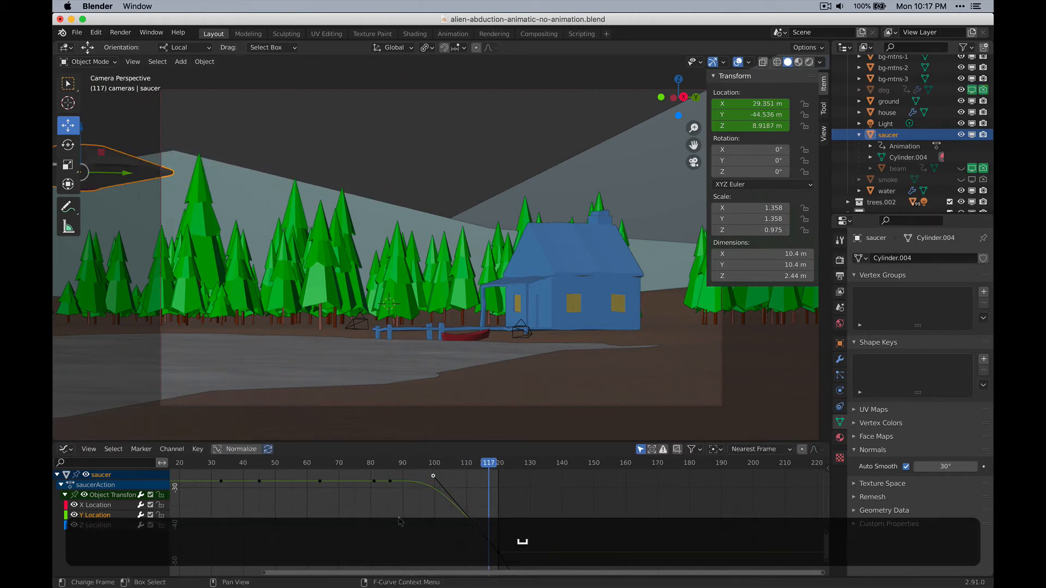
drag(427, 476, 465, 478)
drag(395, 464, 471, 475)
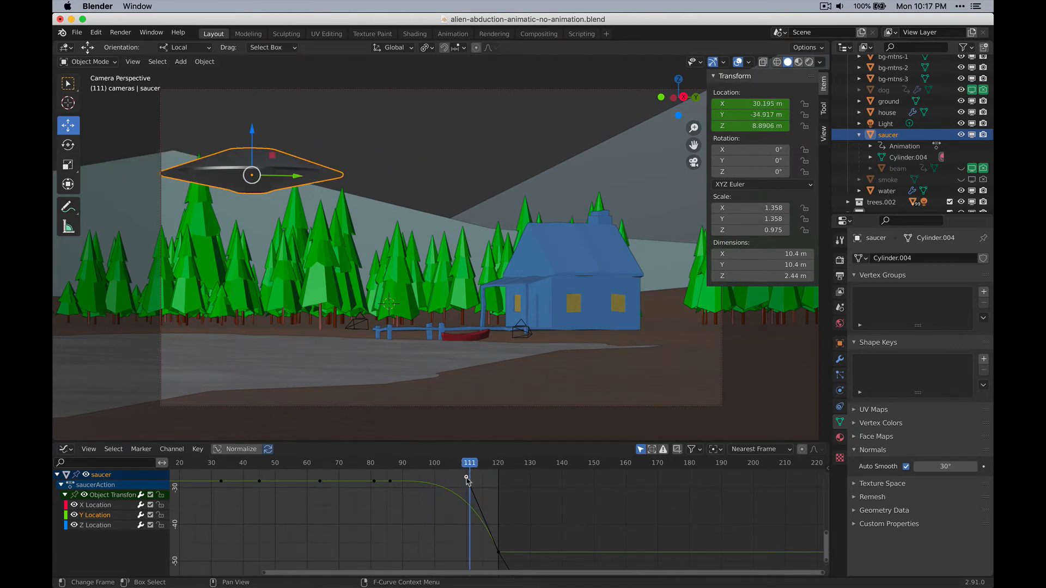
Step: Lower the frame 120 incoming handle to about frame 98, level with its keyframe, and stretch the frame 86 outgoing handle horizontally to about frame 117
drag(467, 484, 429, 553)
click(390, 481)
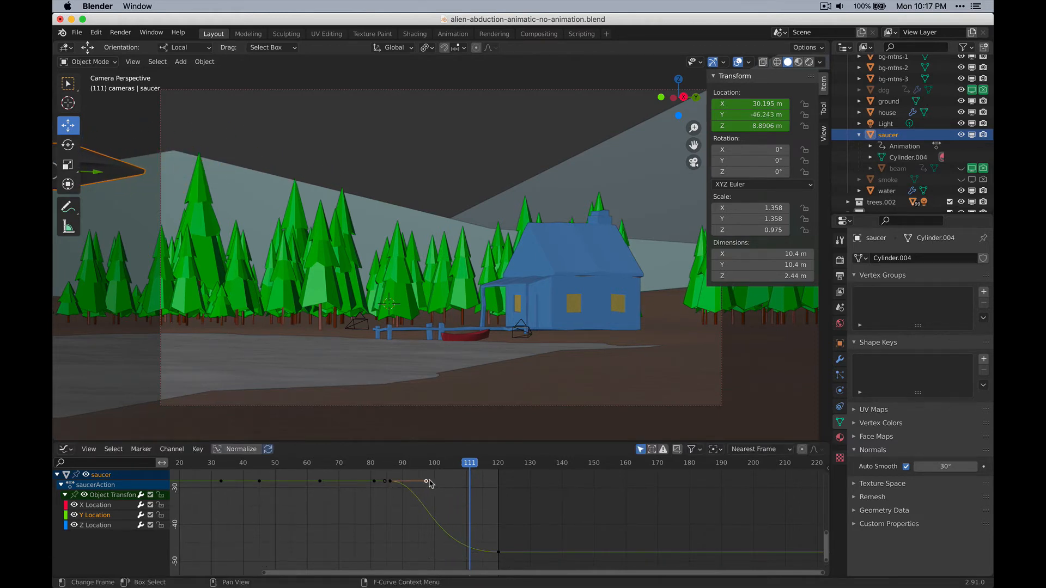
drag(430, 483, 488, 483)
key(space)
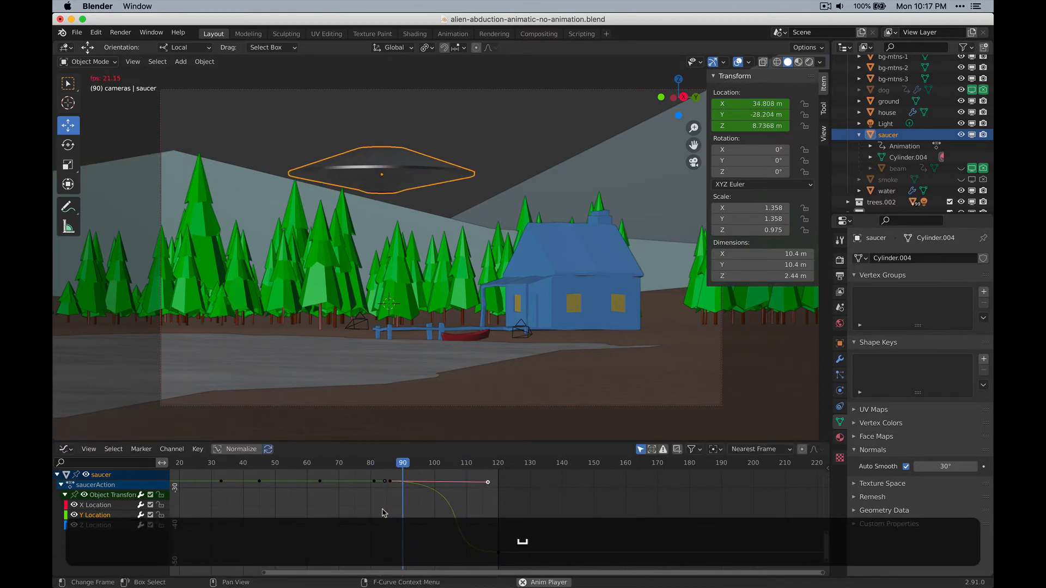
mouse_move(455, 465)
mouse_down()
mouse_move(444, 464)
mouse_move(456, 464)
mouse_up()
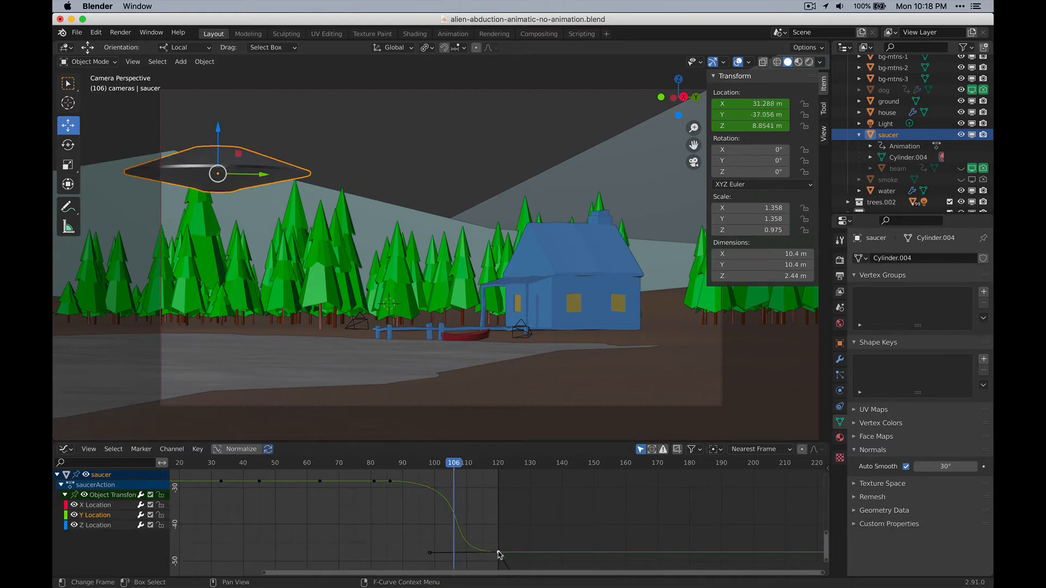
Step: Move the saucer's frame 120 Y Location keyframe along the time axis to about frame 103
drag(498, 553, 467, 552)
key(super+z)
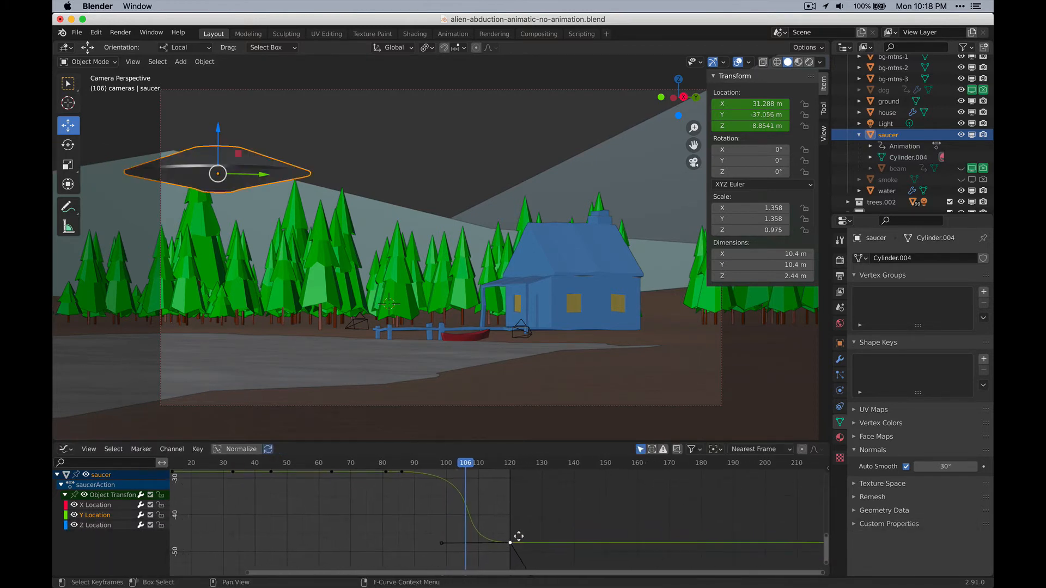
middle_drag(519, 536, 548, 528)
key(g)
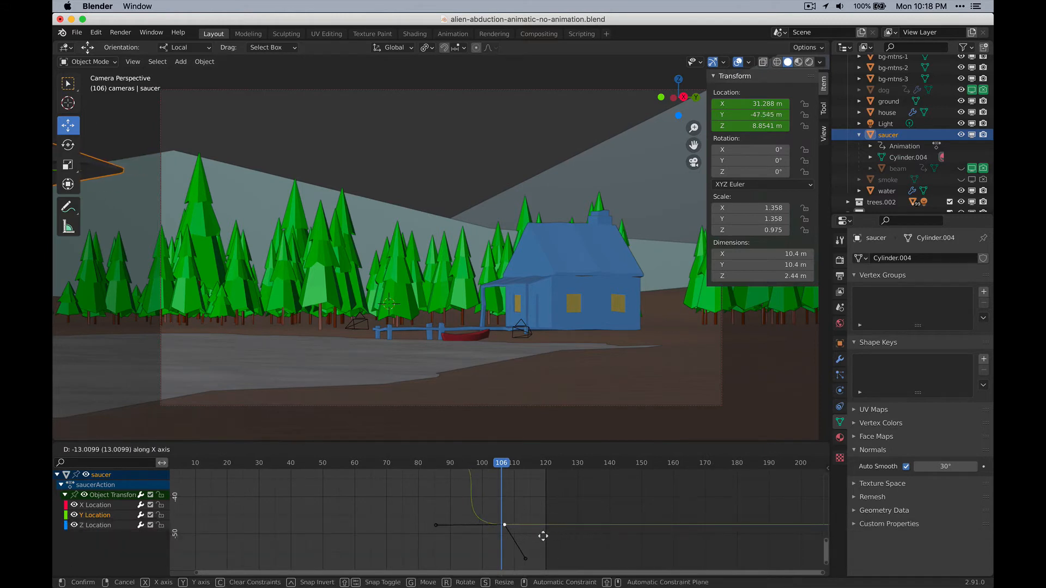
click(530, 537)
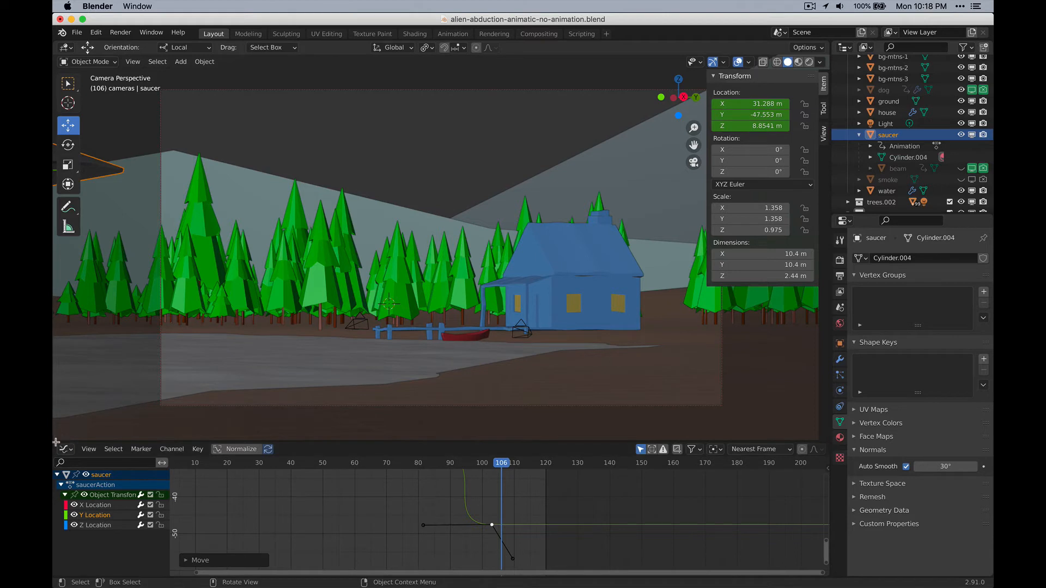
Step: Split the 3D viewport horizontally and turn the new area above the Graph Editor into a Timeline
drag(56, 437, 57, 308)
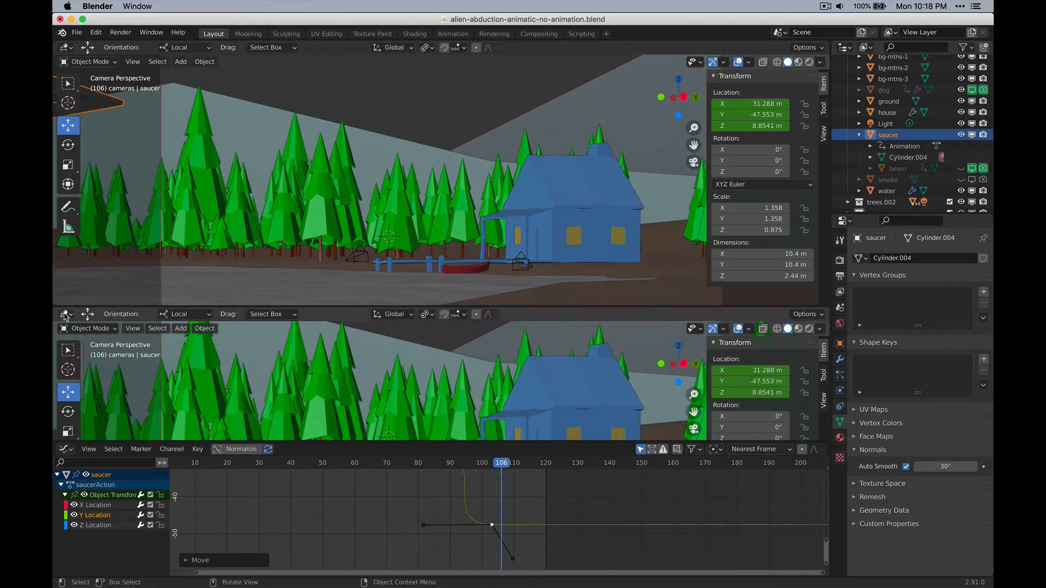
click(65, 314)
click(195, 357)
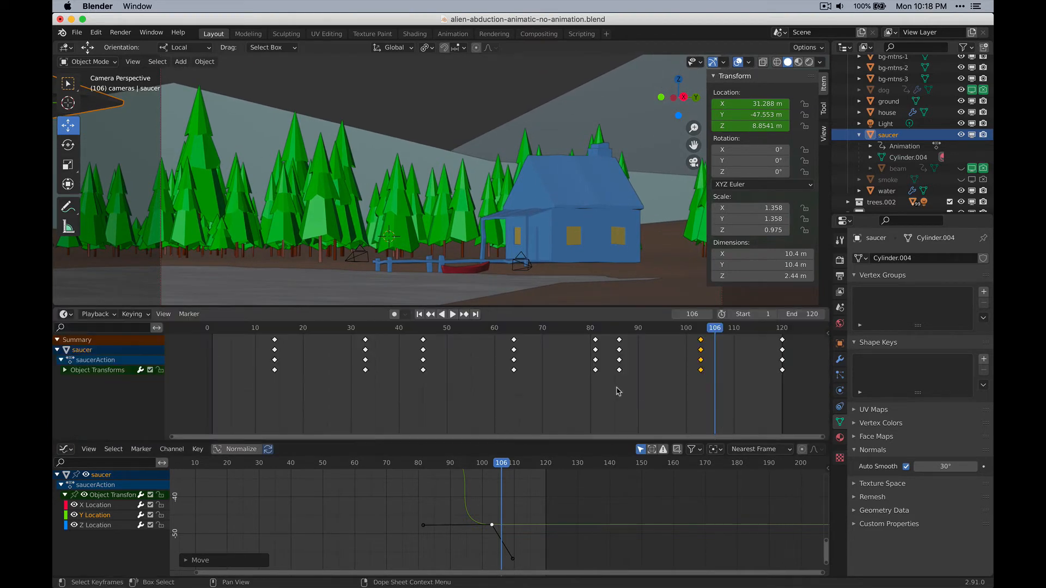
Step: Move the saucer's final Y Location keyframe to frame 100, shorten its incoming handle to about frame 94, and preview the departure
drag(703, 342, 660, 345)
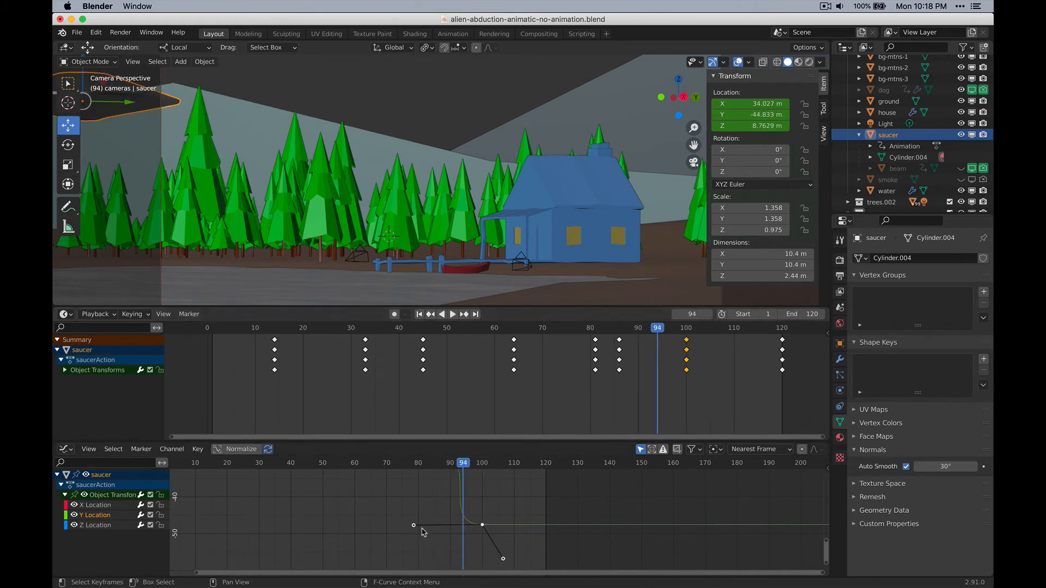
scroll(421, 528, down, 2)
middle_drag(425, 530, 447, 562)
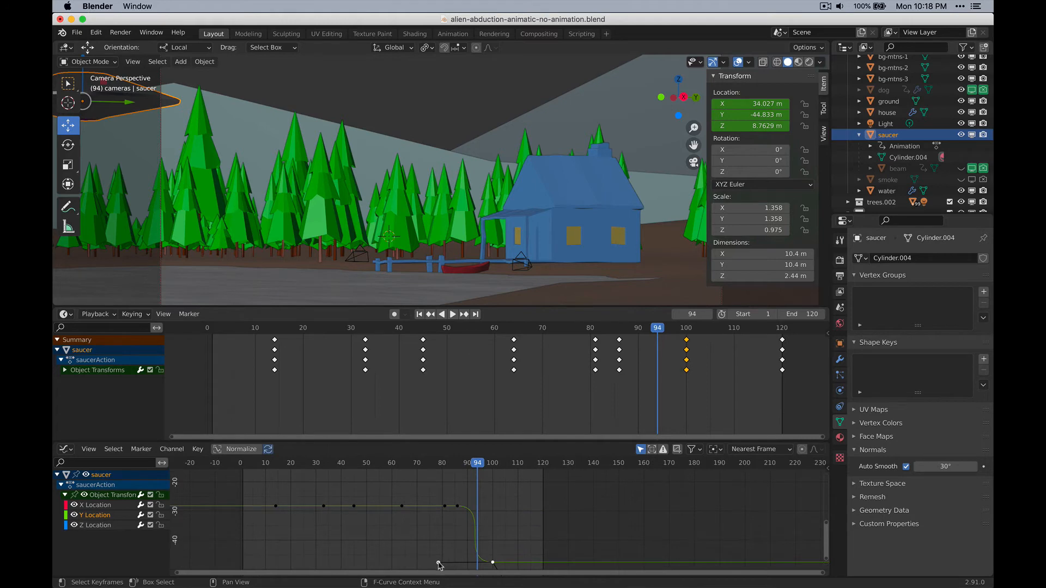
shift+drag(440, 565, 468, 565)
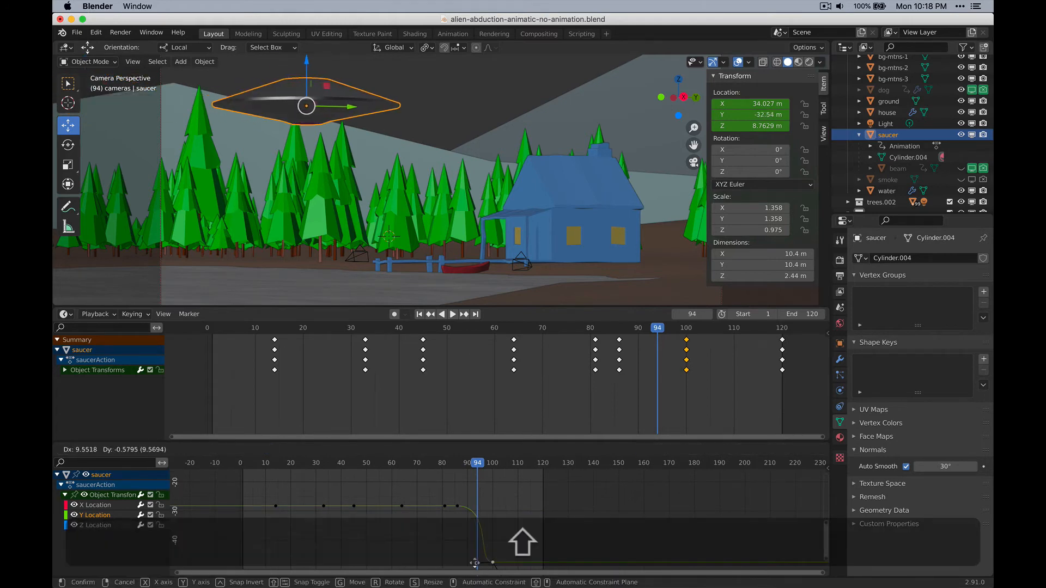
key(space)
click(466, 467)
drag(466, 467, 512, 474)
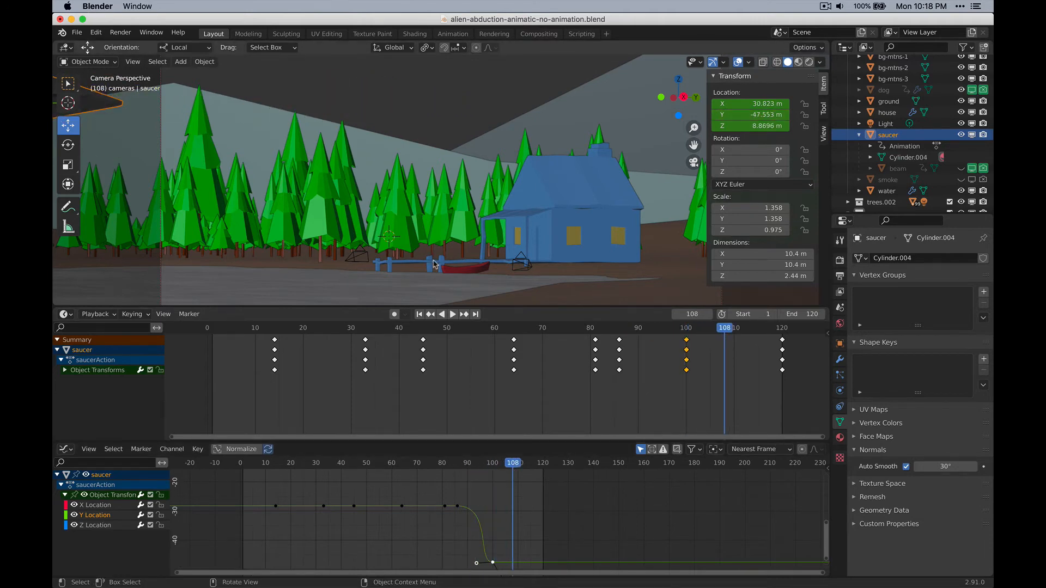
Step: Switch the viewport to rendered shading and run the animation to frame 120
click(809, 63)
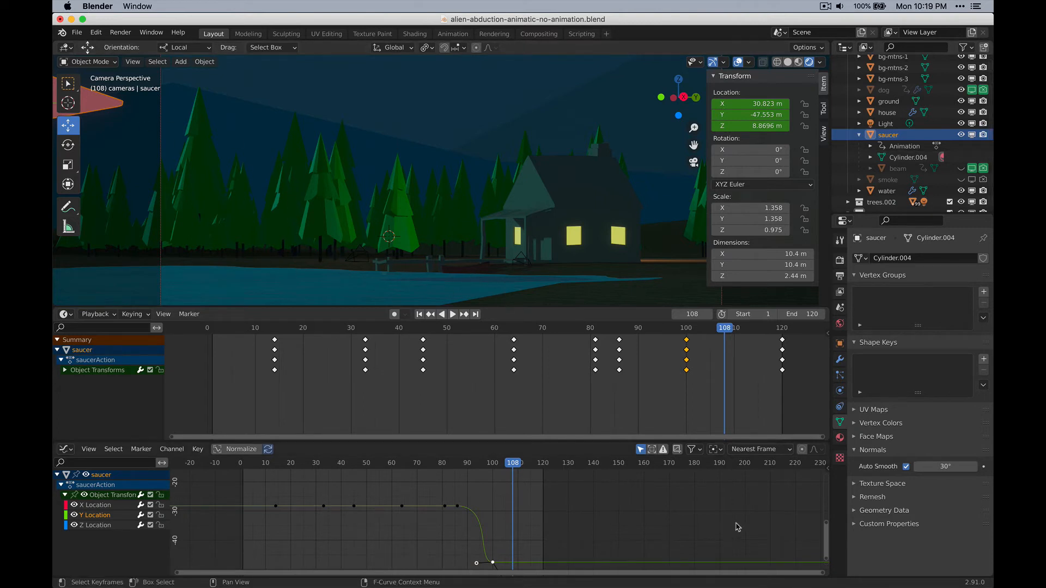
key(space)
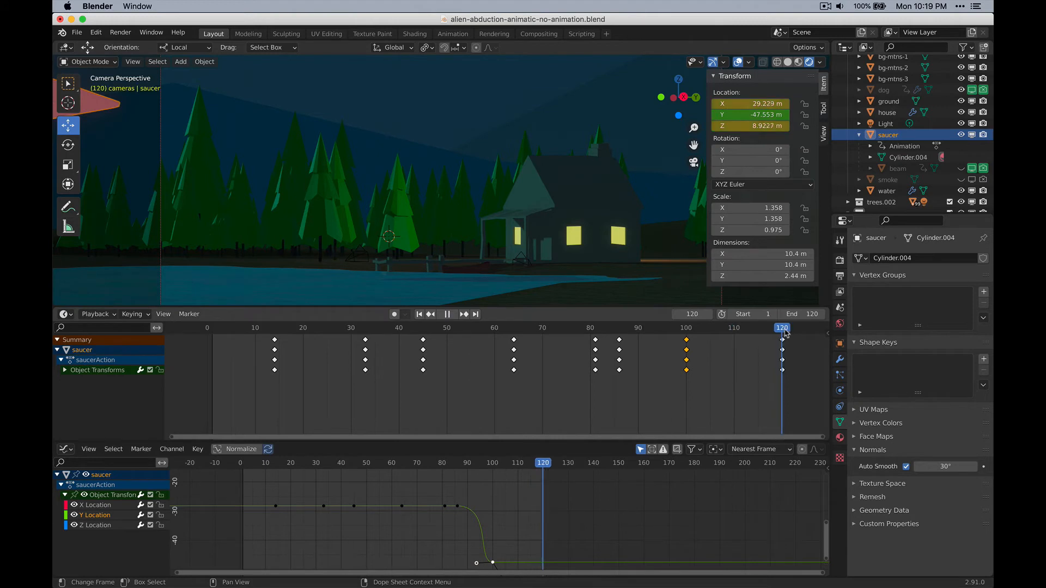
key(space)
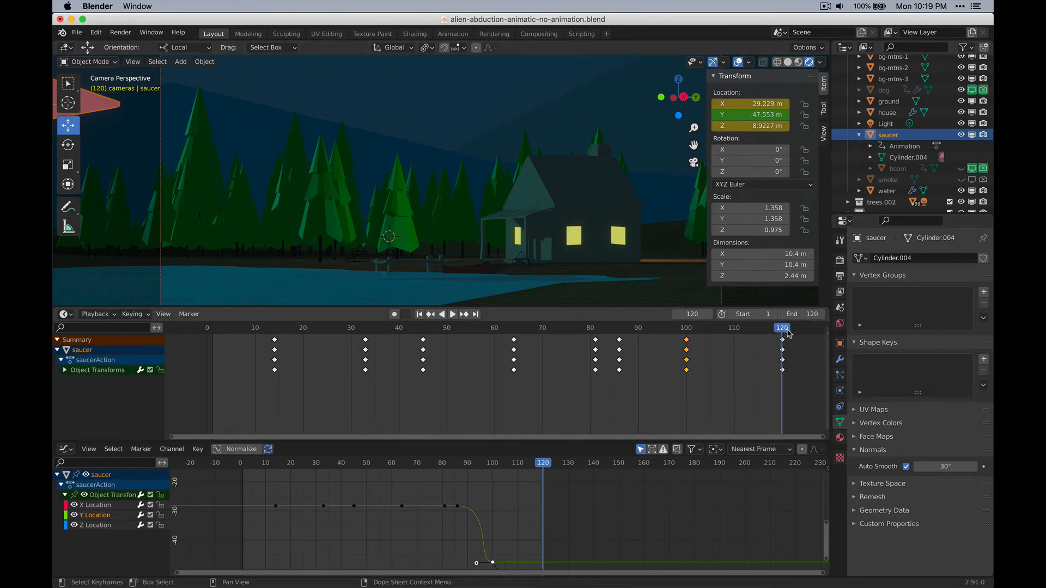
Step: Keyframe the saucer's Disable in Viewports and Disable in Renders properties at frame 108
key(shift+ctrl+space)
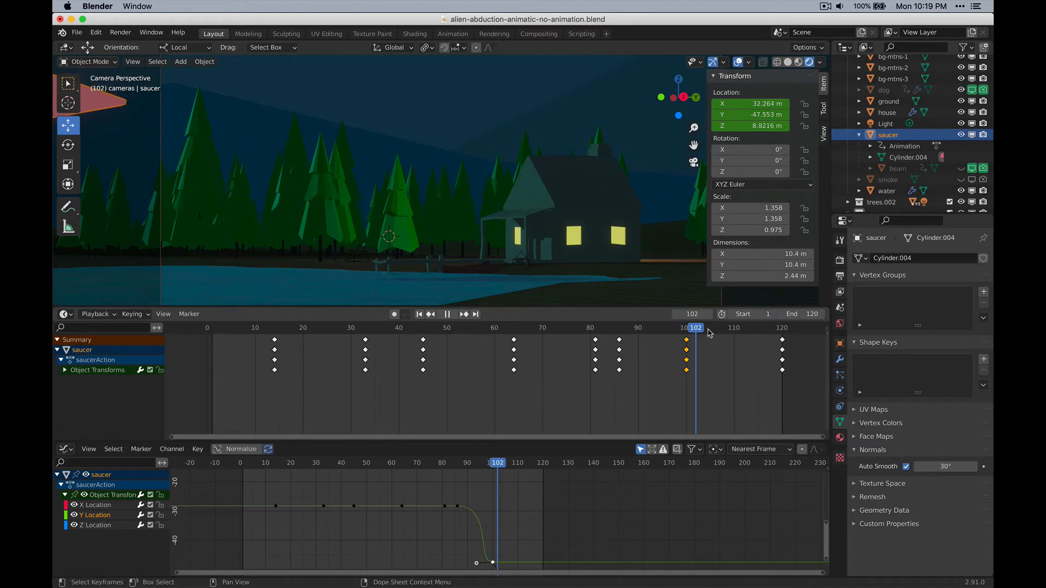
drag(710, 334, 727, 334)
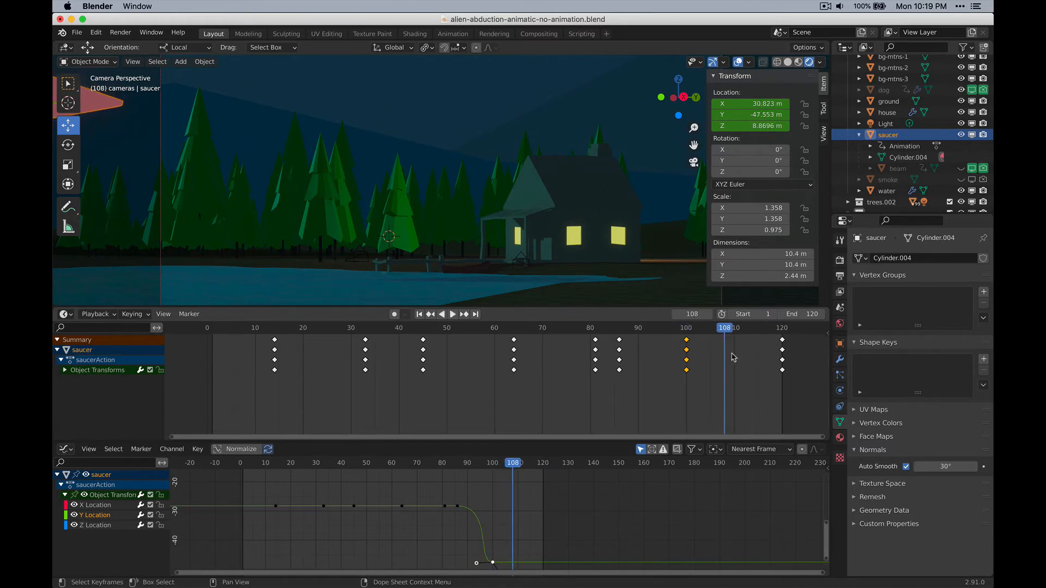
key(space)
key(i)
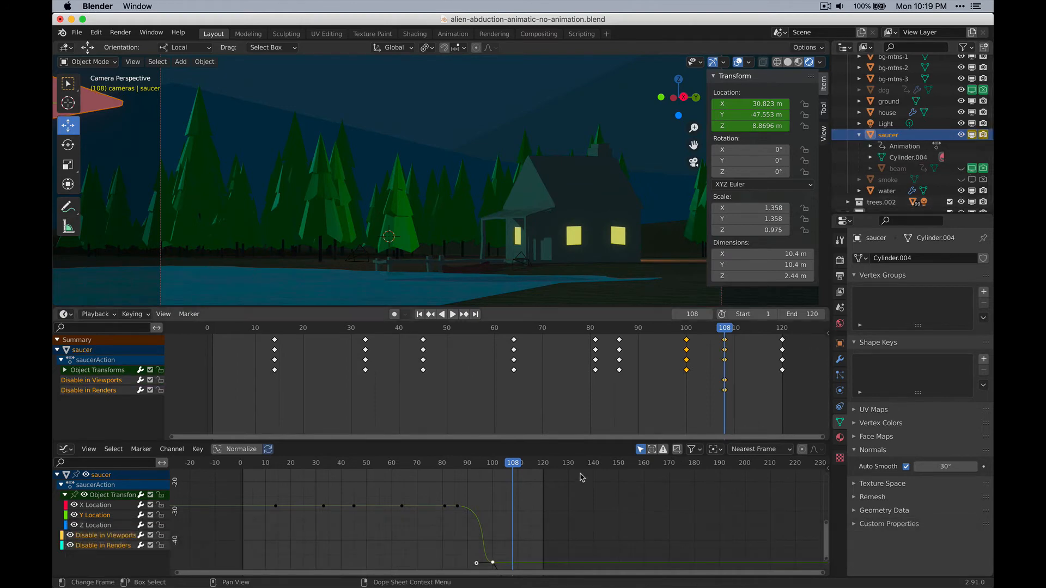
Step: Go to frame 101 and clear the saucer's Disable in Viewports and Disable in Renders keyframes
key(space)
drag(519, 467, 497, 475)
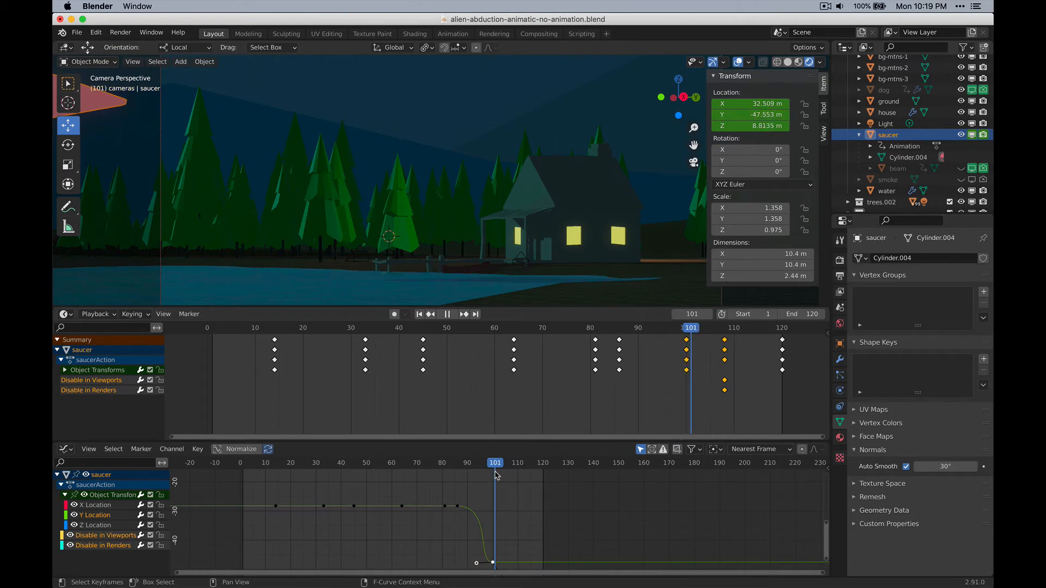
right_click(976, 139)
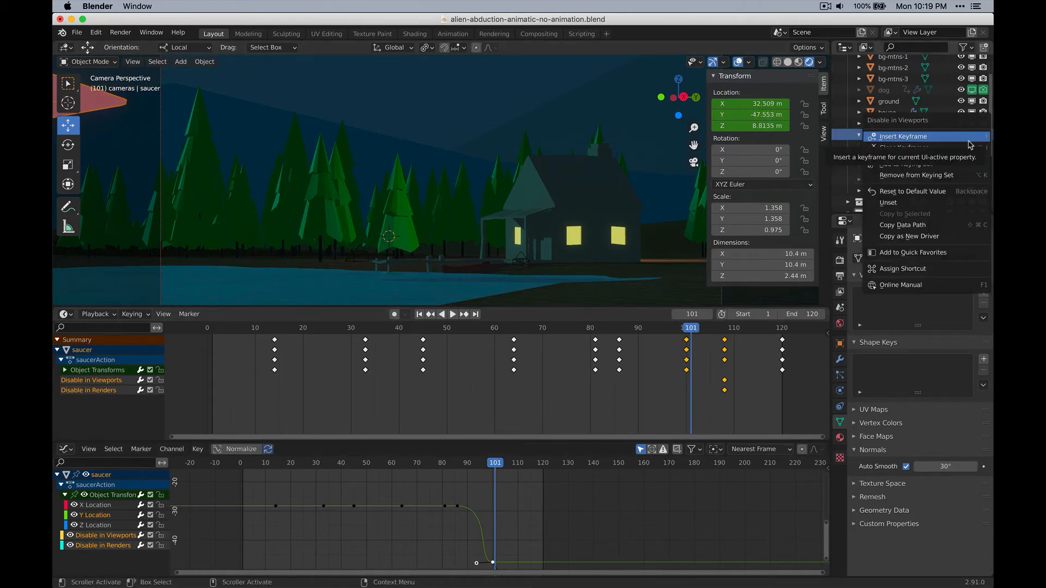
click(950, 148)
right_click(982, 136)
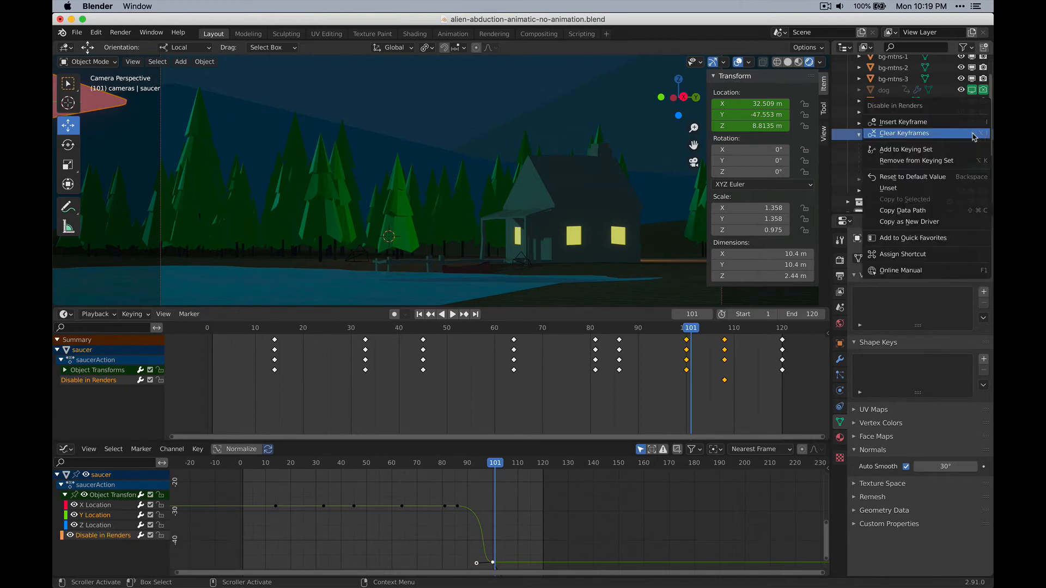
click(974, 137)
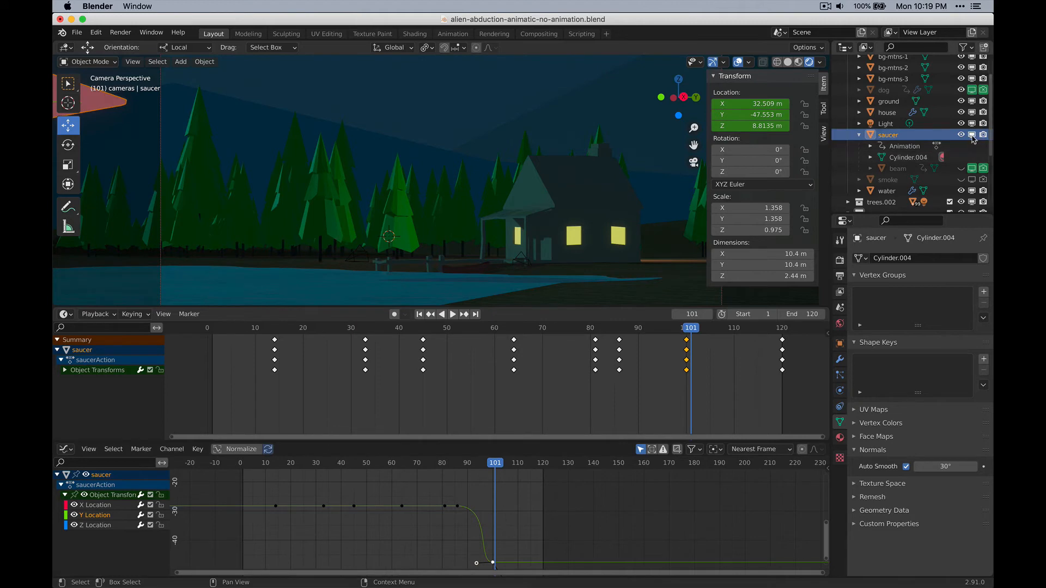
Step: At frame 101, keyframe the saucer's Disable in Viewports and Disable in Renders properties with the saucer still visible
key(i)
key(i)
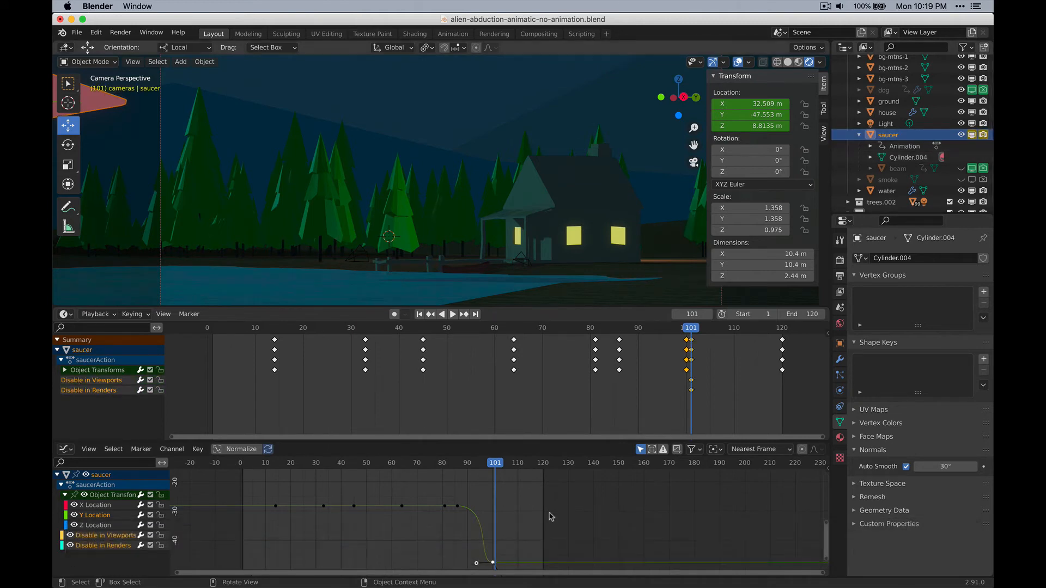
drag(497, 467, 496, 468)
key(space)
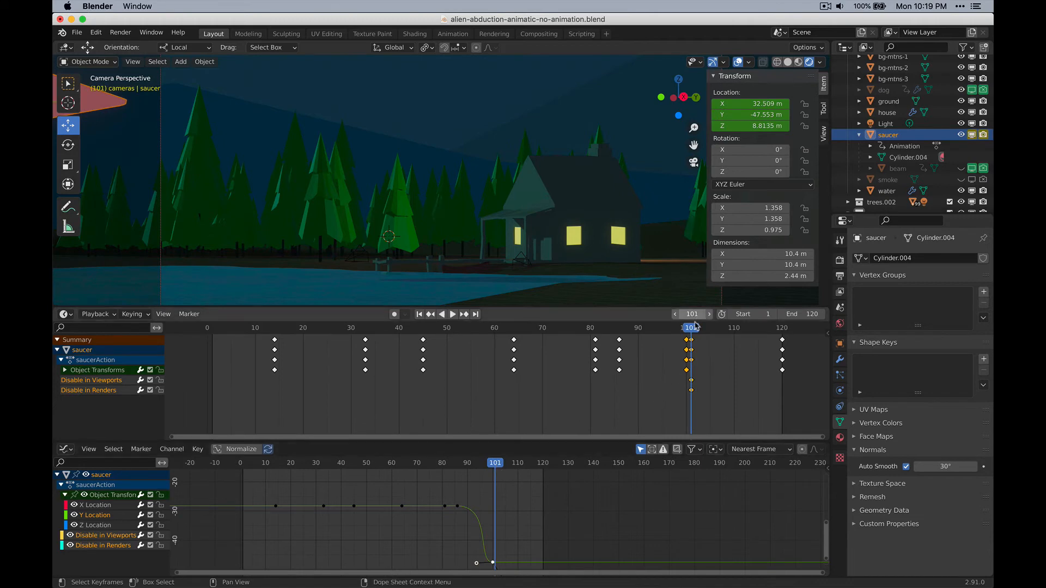
Step: At frame 102, hide the saucer, keyframe its Disable in Viewports and Disable in Renders properties, and play the departure
key(Right)
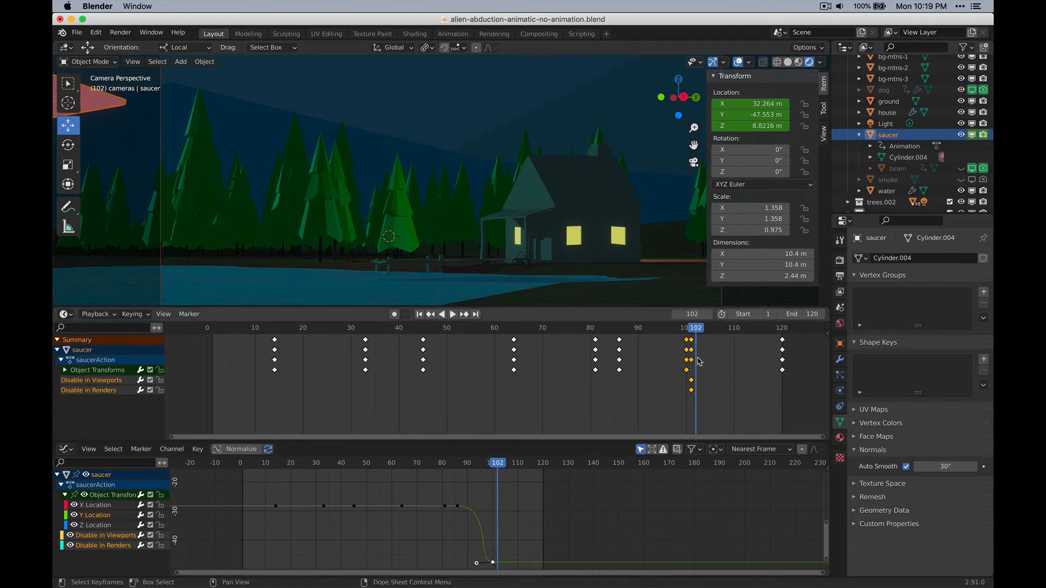
click(972, 135)
key(i)
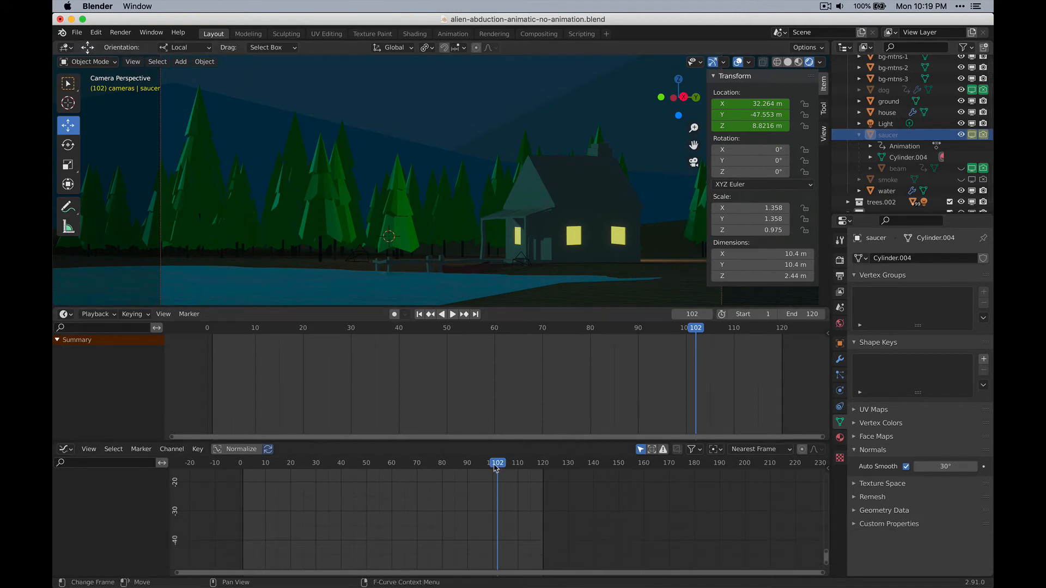
key(shift+ctrl+space)
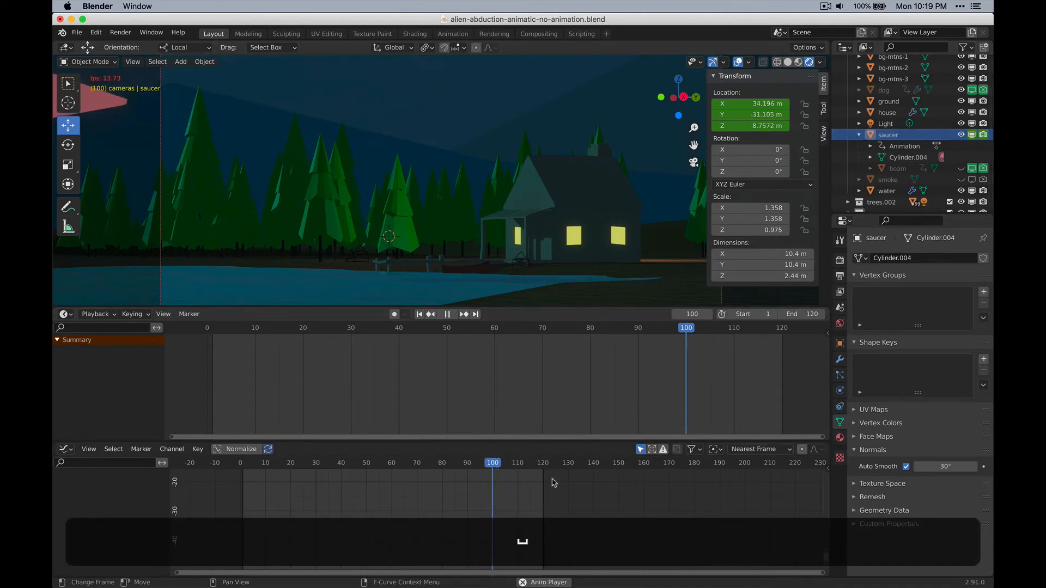
Step: Stop playback and make the foreground tree tree.137 single-user for its object and data
key(space)
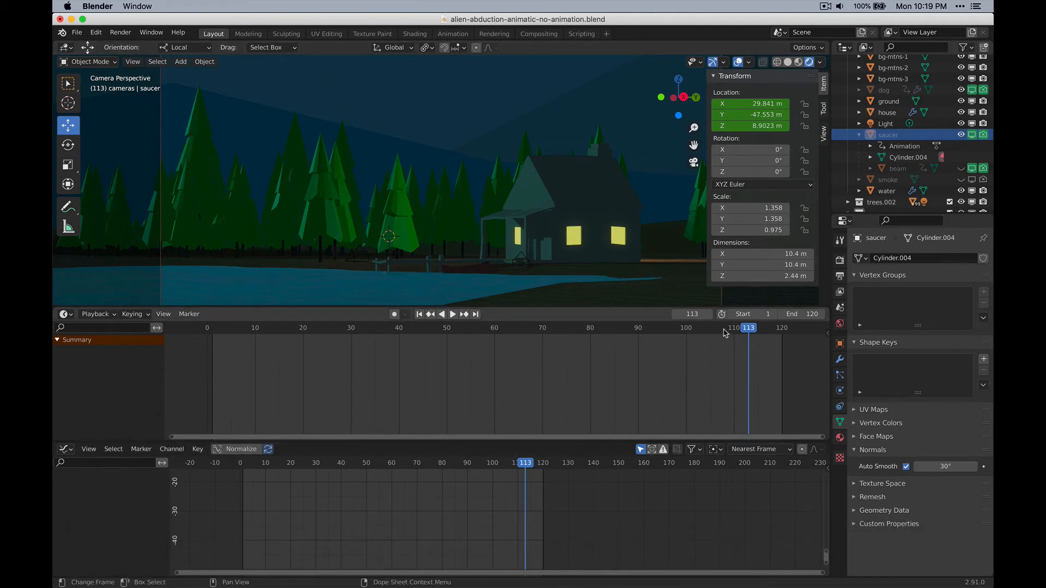
click(313, 195)
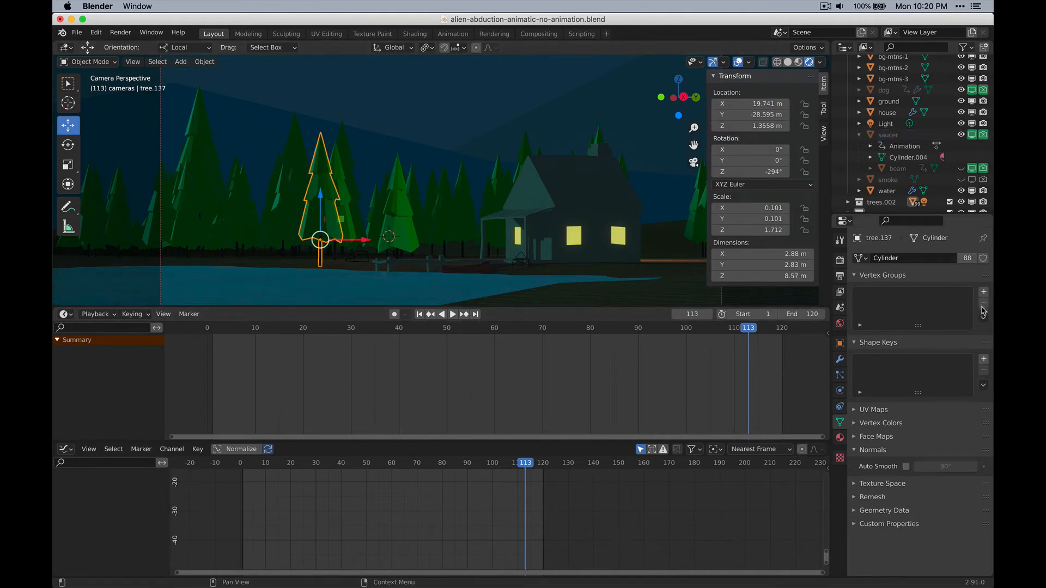
right_click(315, 158)
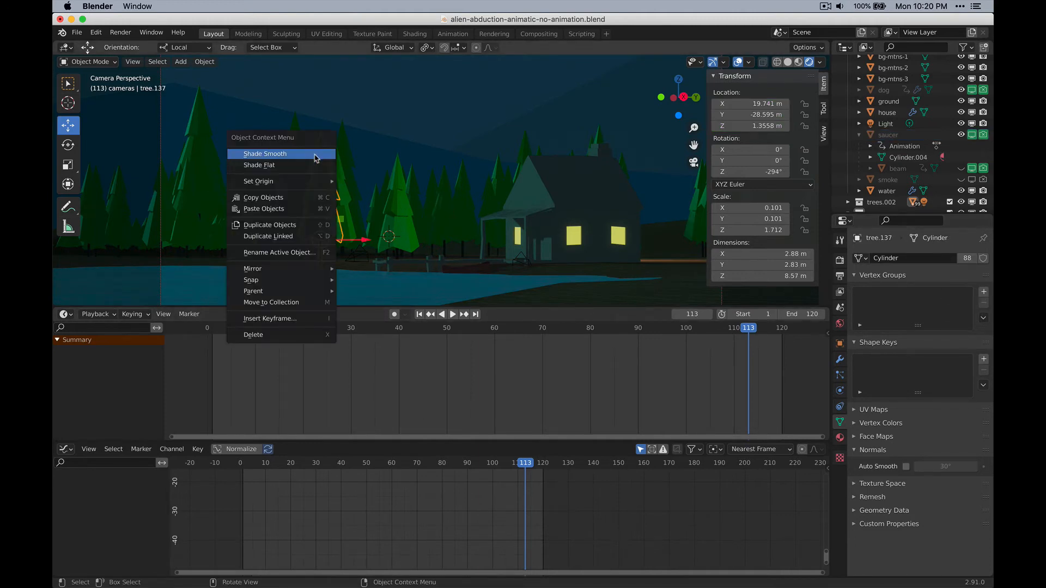
key(Escape)
click(205, 62)
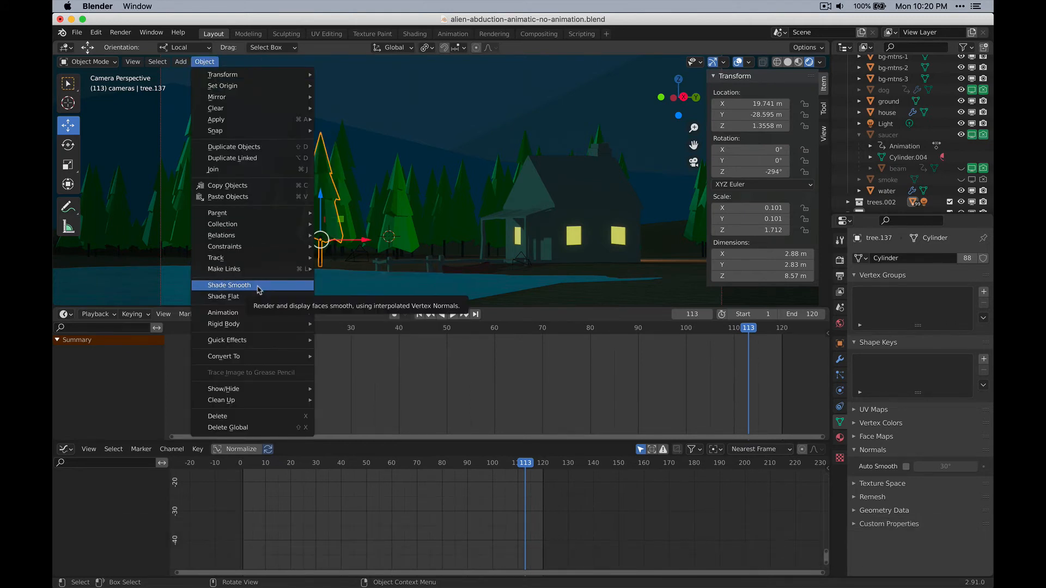
mouse_move(287, 234)
mouse_move(384, 297)
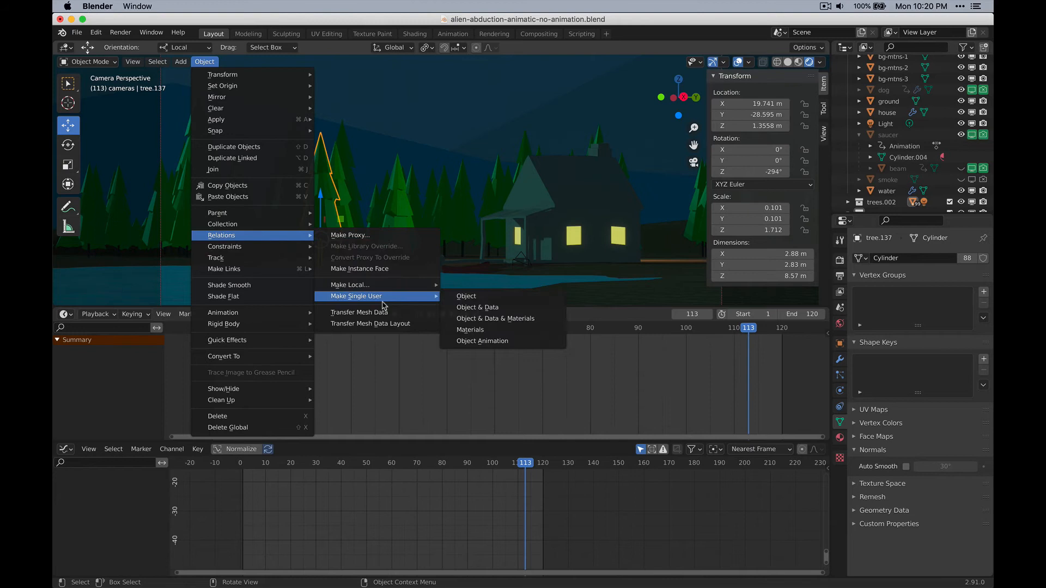
click(539, 310)
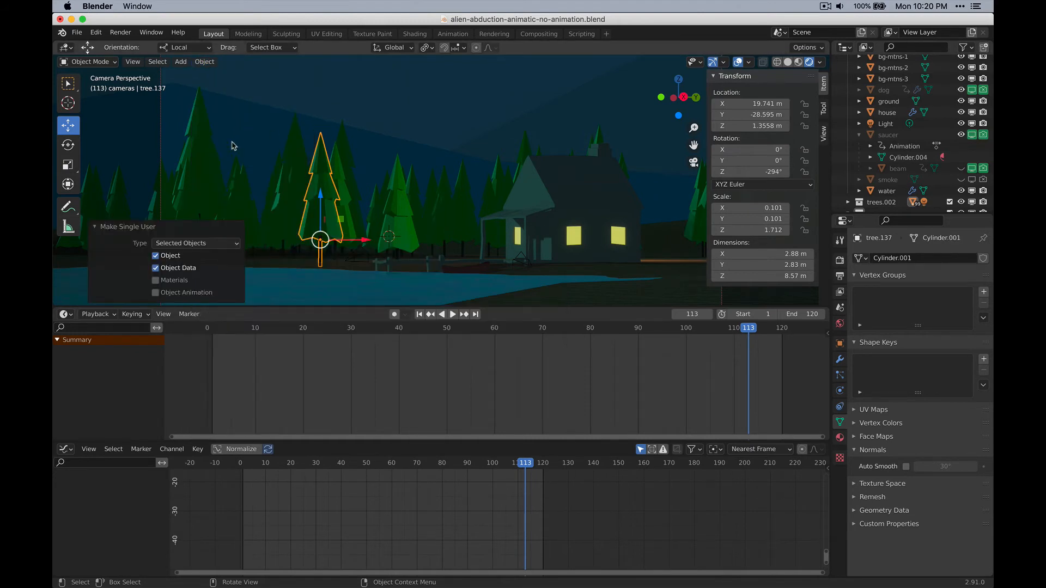
click(293, 142)
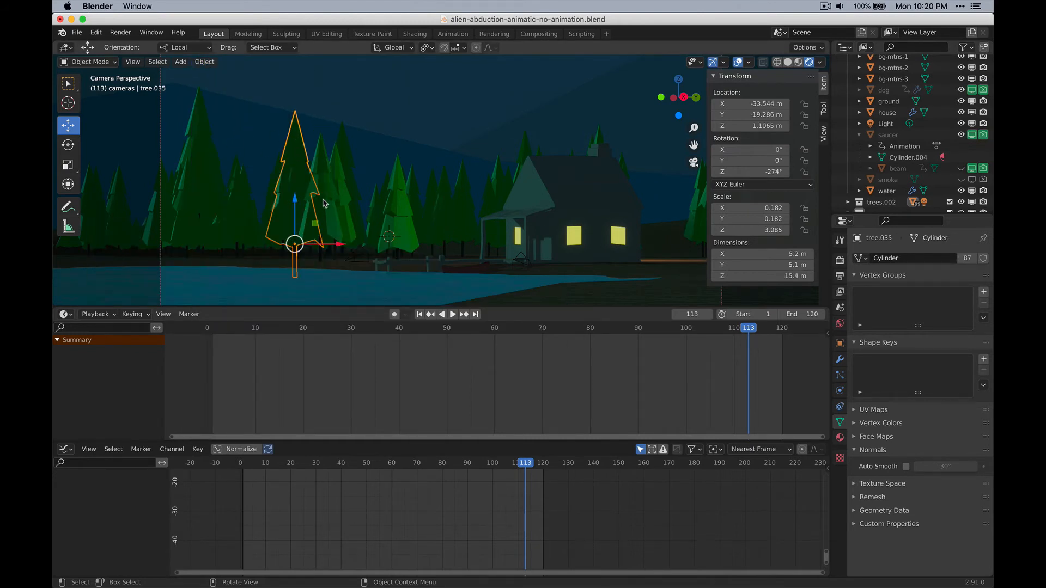
key(super+z)
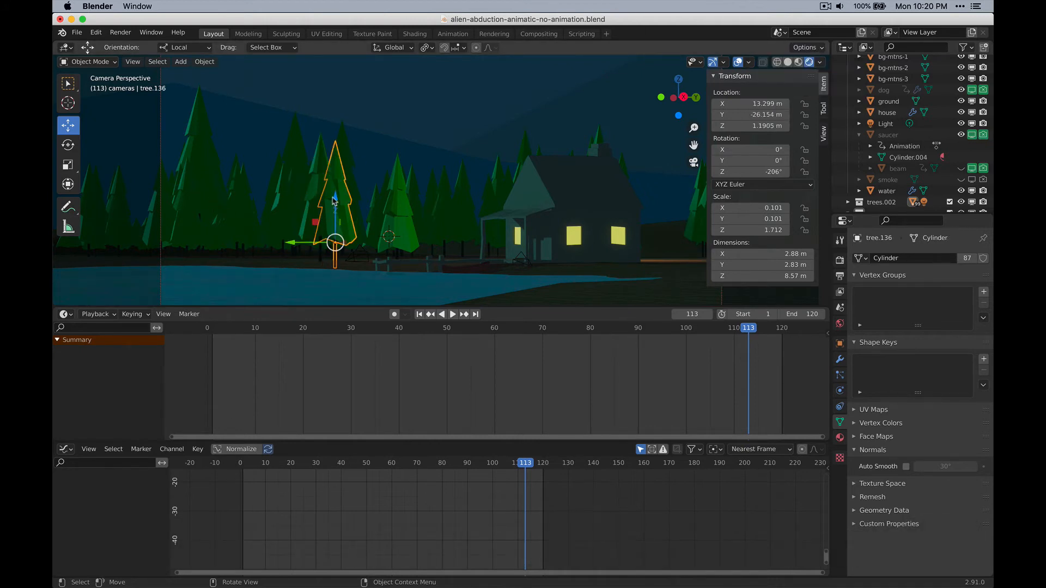
drag(334, 200, 375, 227)
key(super+z)
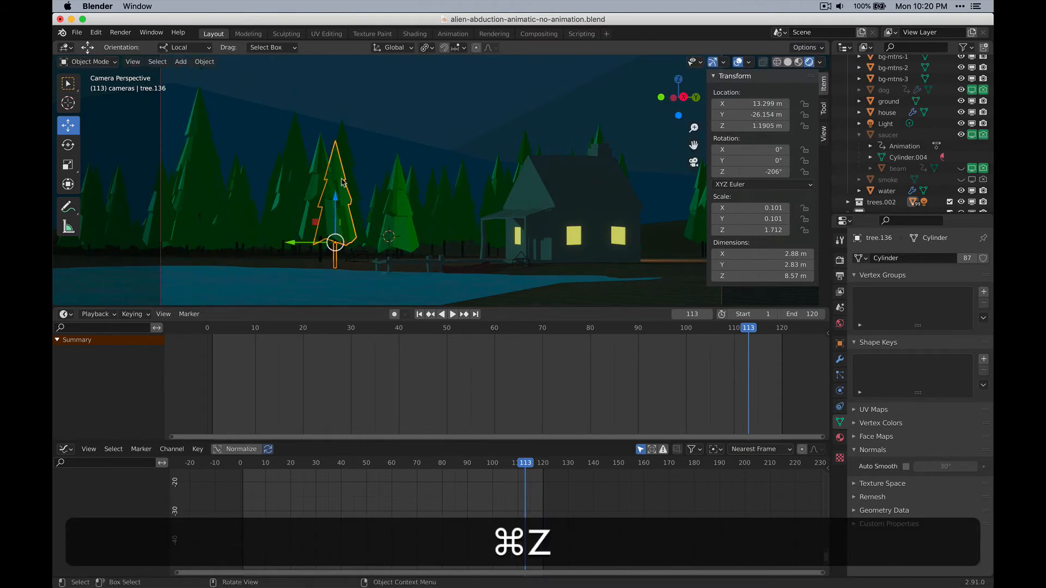
Step: Make the neighbouring tree tree.136 single-user for its object and data, and deselect it
click(205, 62)
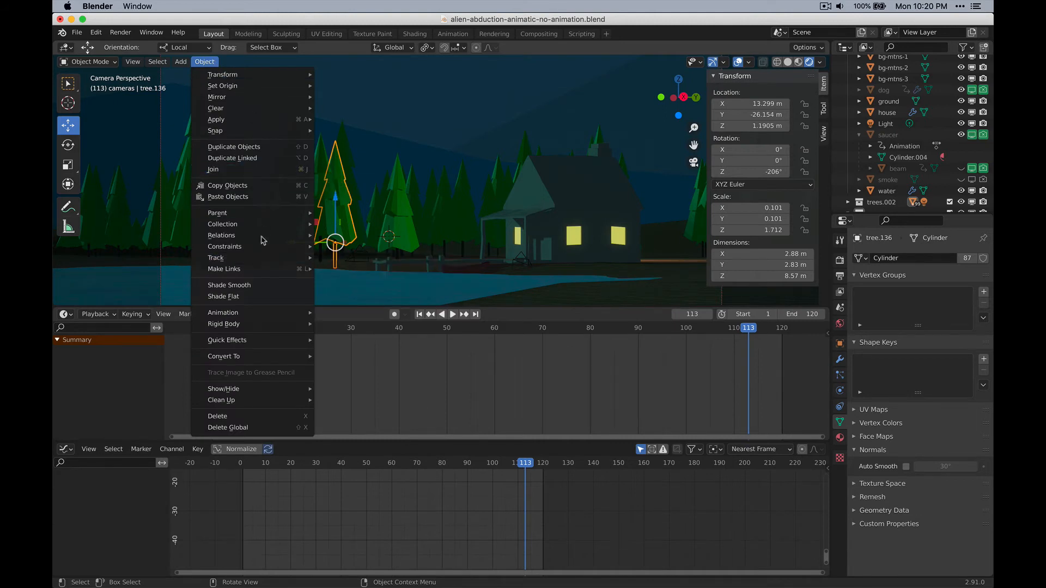
mouse_move(263, 268)
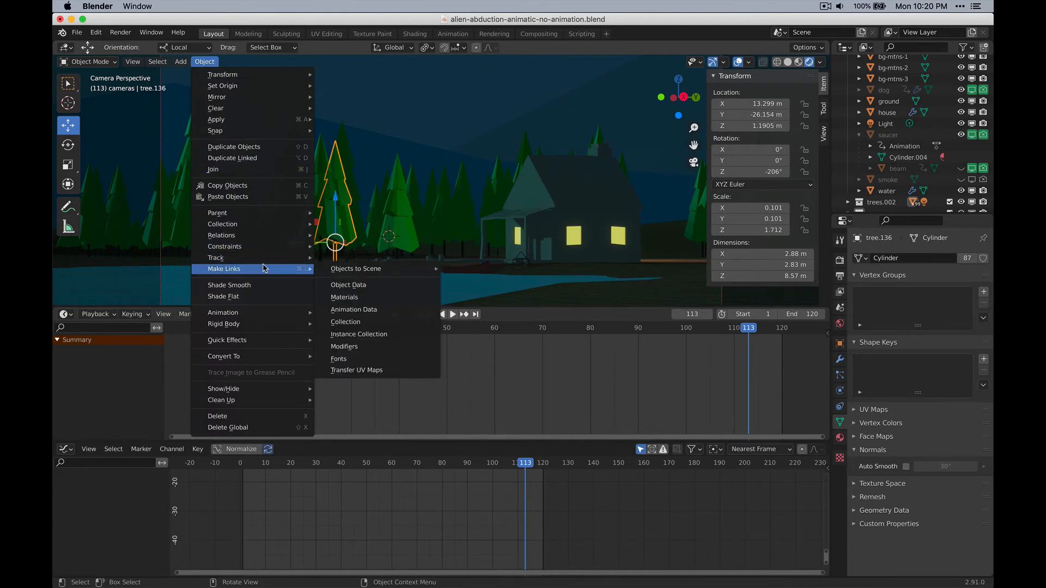
mouse_move(265, 240)
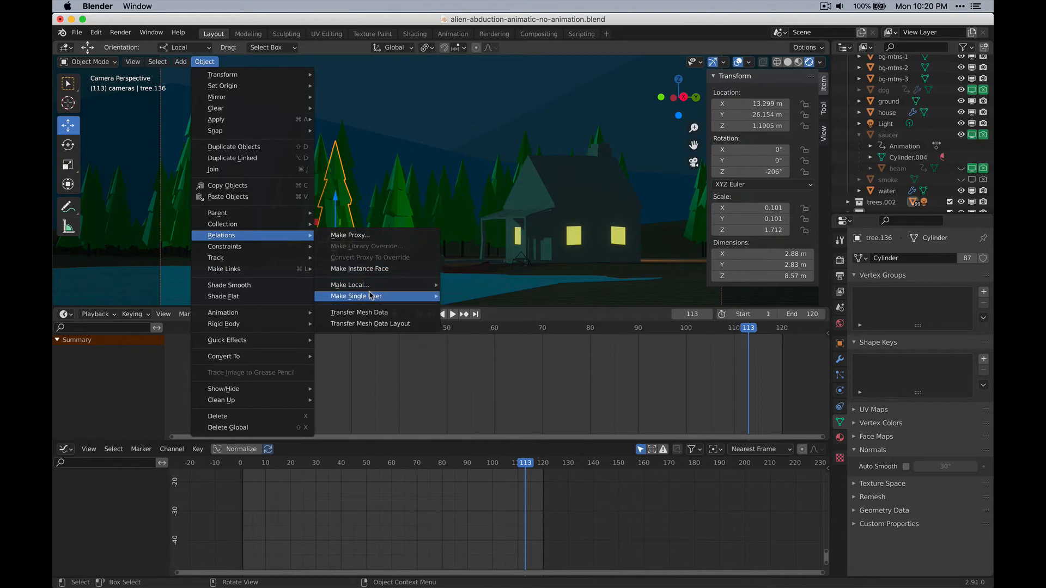
mouse_move(372, 295)
click(473, 308)
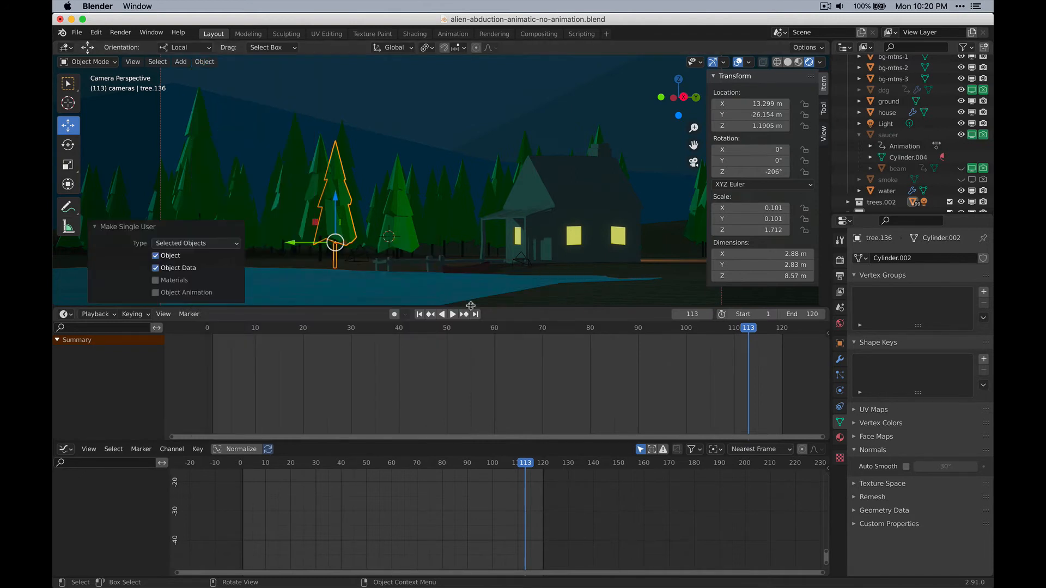
click(398, 122)
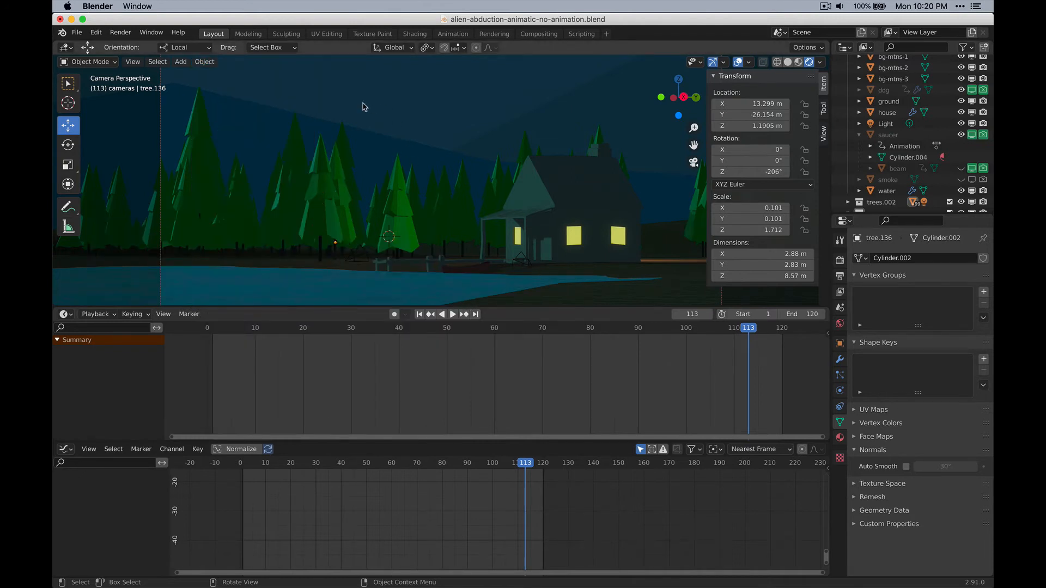
Step: With Affect Only Origins enabled, move the origin of tree.137 down about 1.63 m to the base of its trunk
click(324, 222)
click(807, 47)
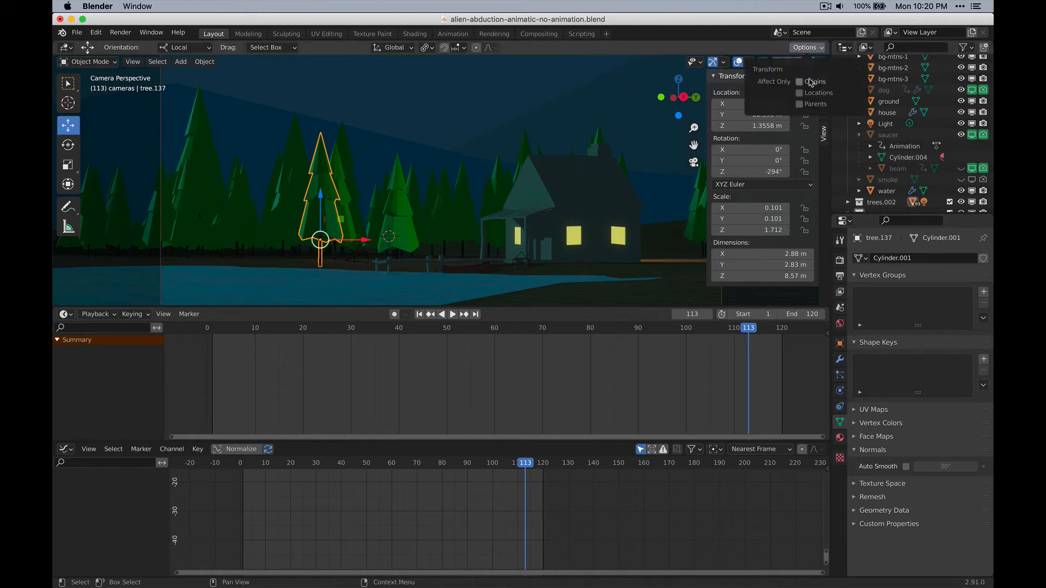
drag(322, 196, 322, 229)
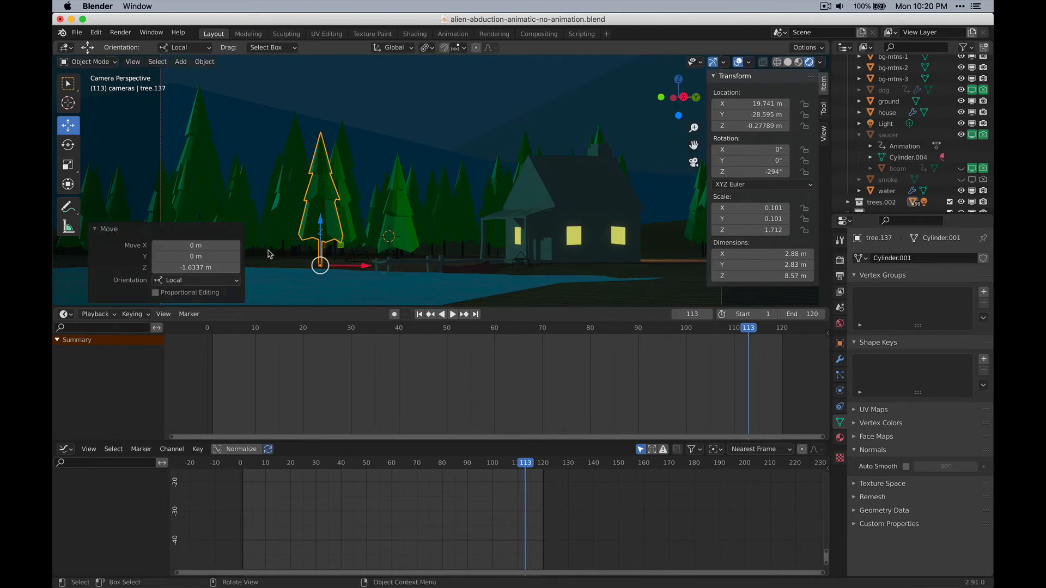
click(308, 95)
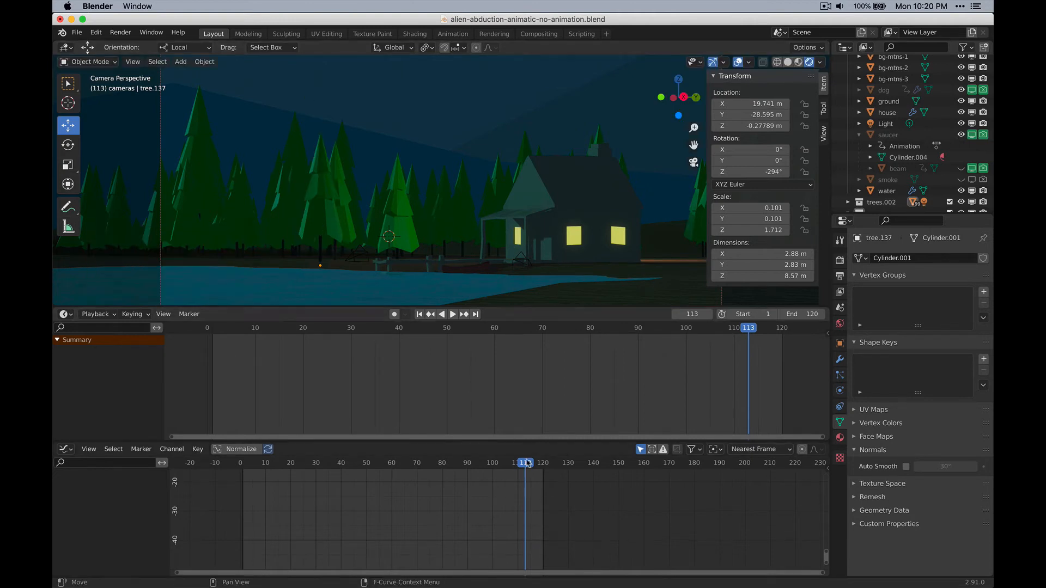
Step: Go to frame 93 and keyframe the rotation of tree.137 in its upright pose, without a location keyframe
key(space)
drag(521, 466, 475, 468)
click(327, 209)
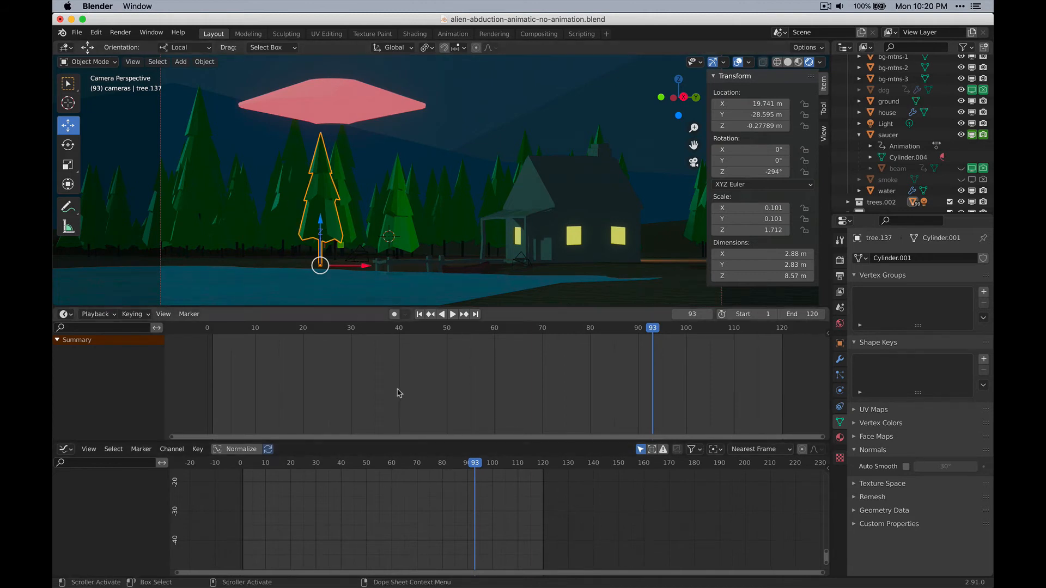
key(i)
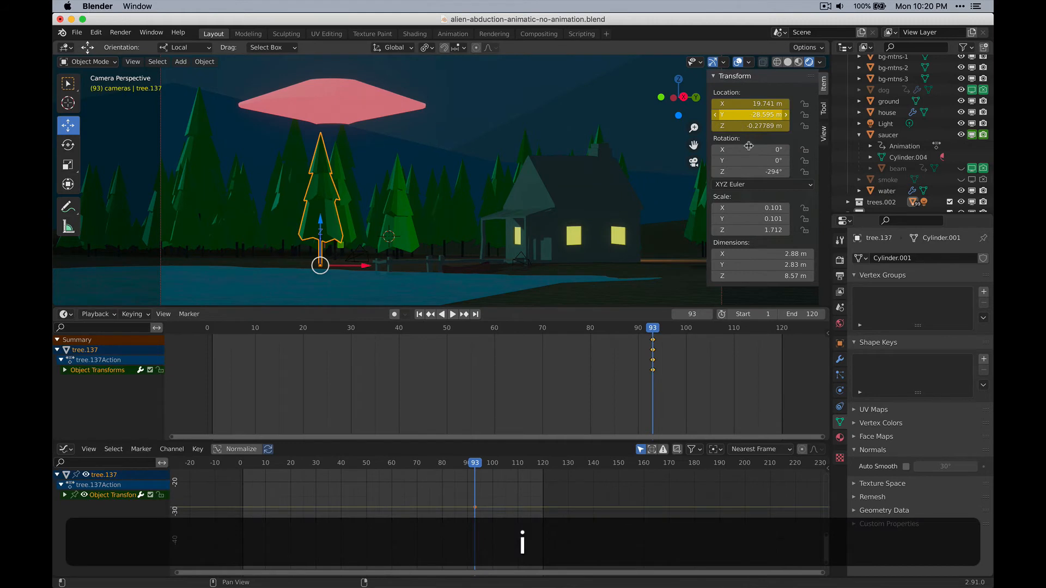
key(super+z)
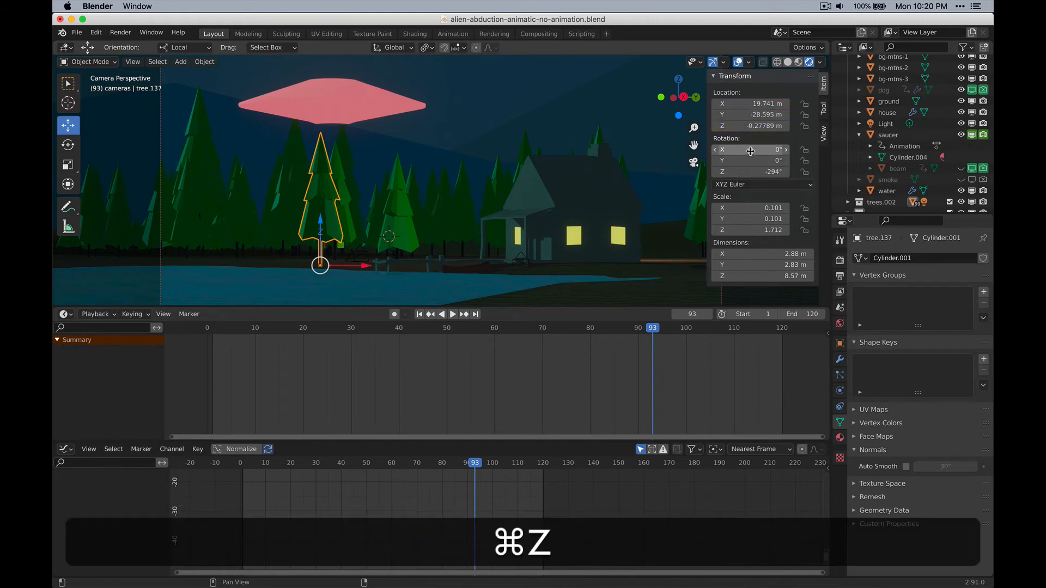
key(i)
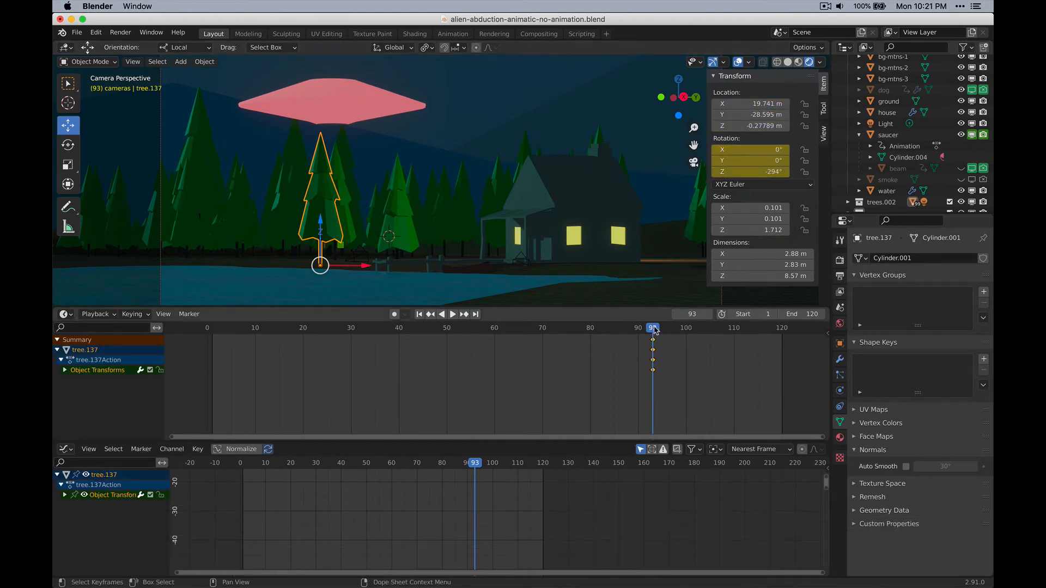
Step: Go to frame 95 and turn off Affect Only Origins so that rotating affects tree.137 itself
drag(655, 330, 662, 330)
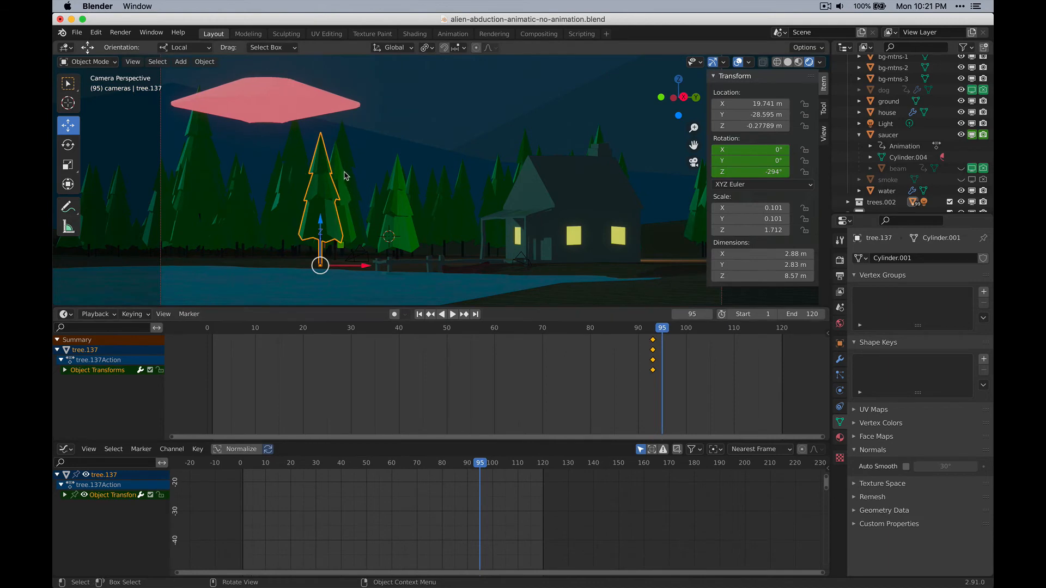
key(r)
key(Escape)
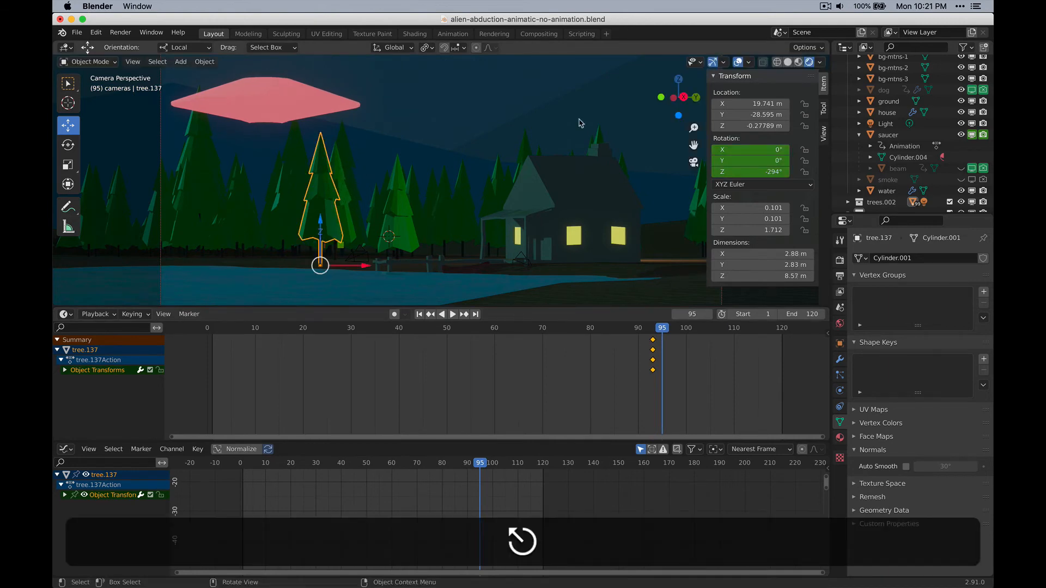
click(807, 48)
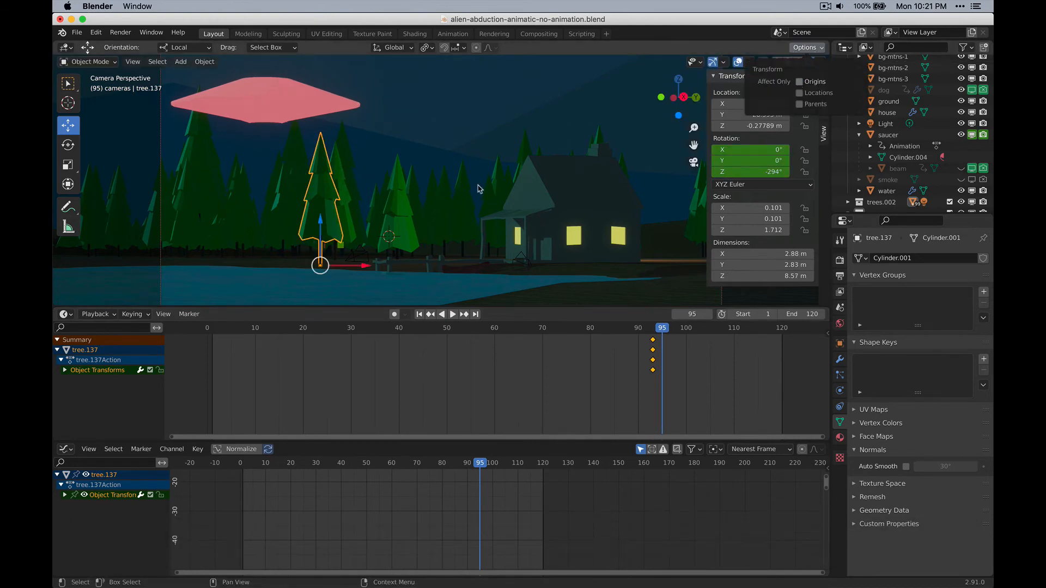
Step: Rotate tree.137 about -6° in the camera view and keyframe its rotation at frame 95
key(r)
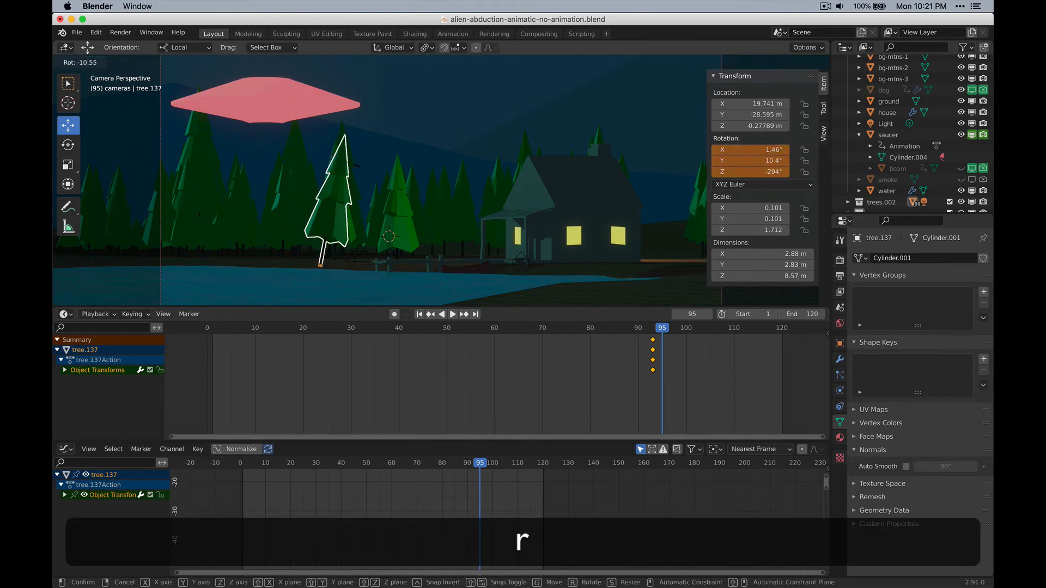
click(349, 156)
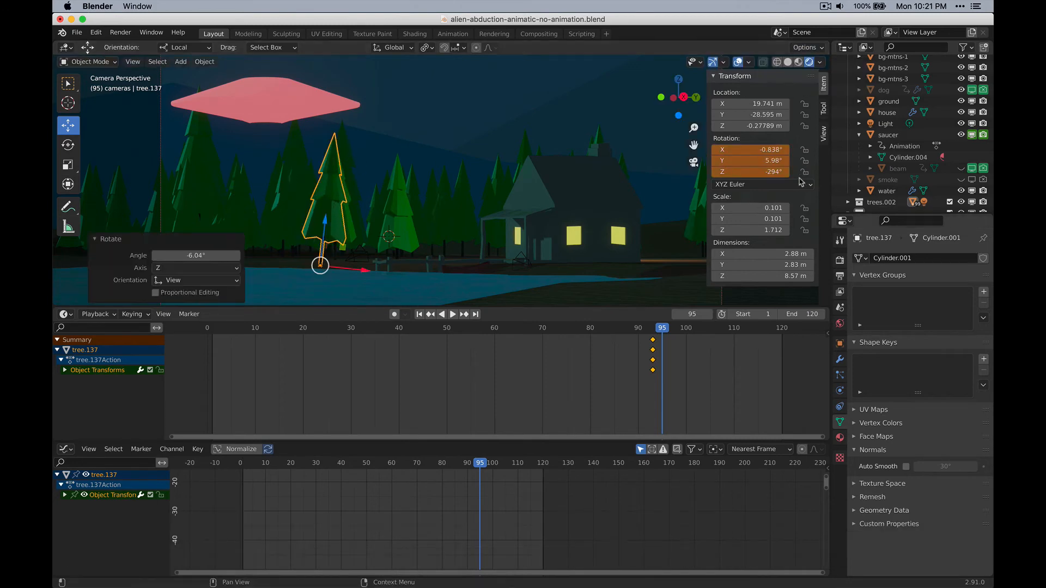
key(i)
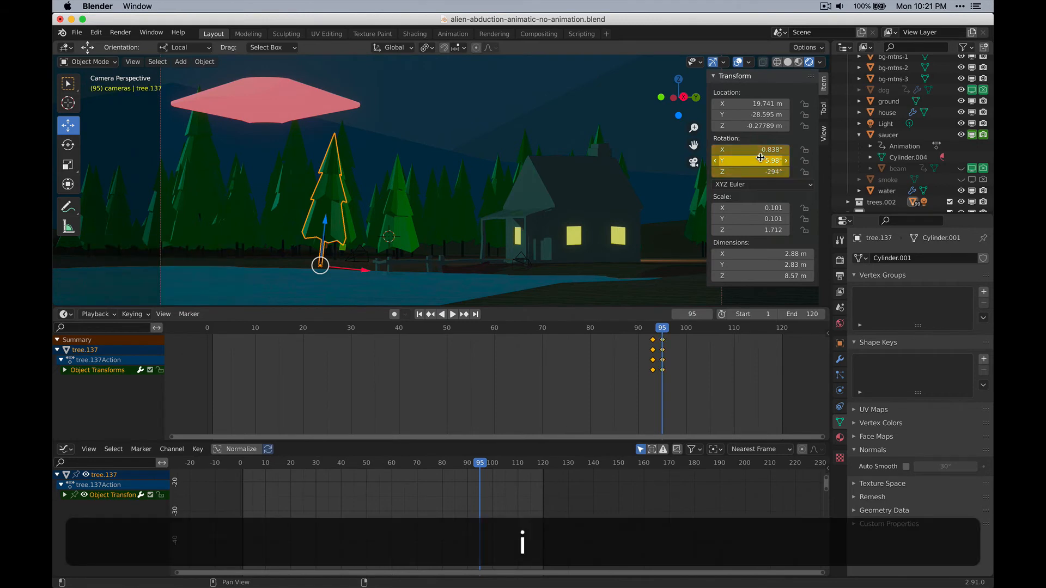
Step: Play the tree's tilt and retime its rotation keyframes, with the upright pose at frame 93 and the tilted pose at frame 97
click(649, 328)
key(space)
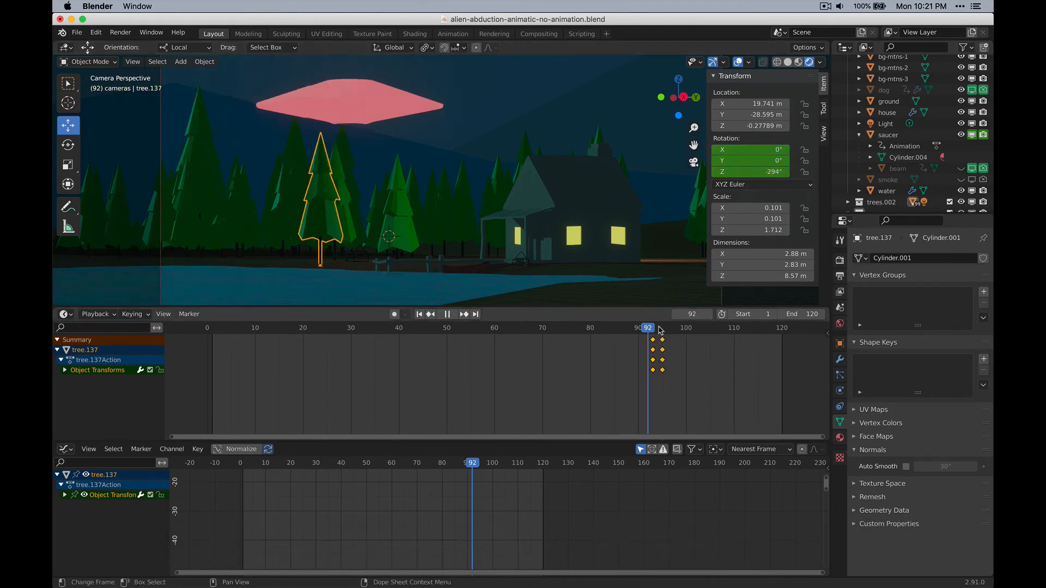
key(space)
key(g)
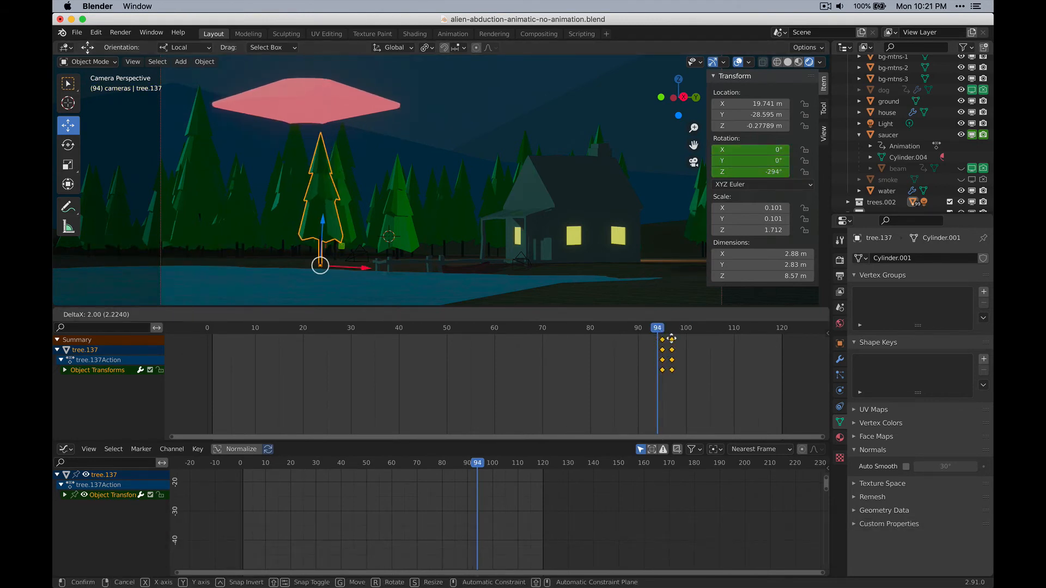
click(671, 339)
click(664, 343)
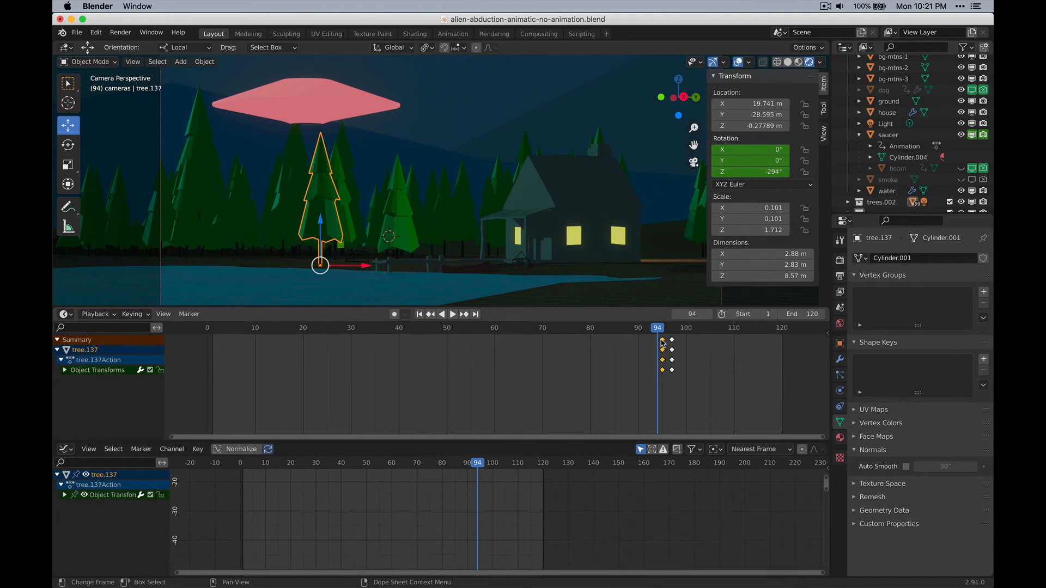
key(g)
click(653, 339)
key(space)
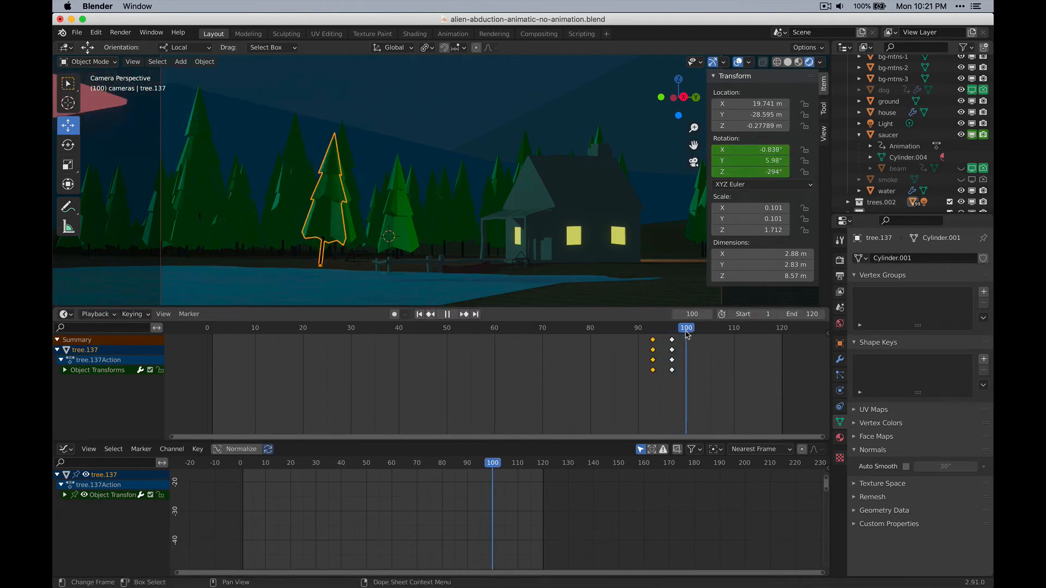
key(space)
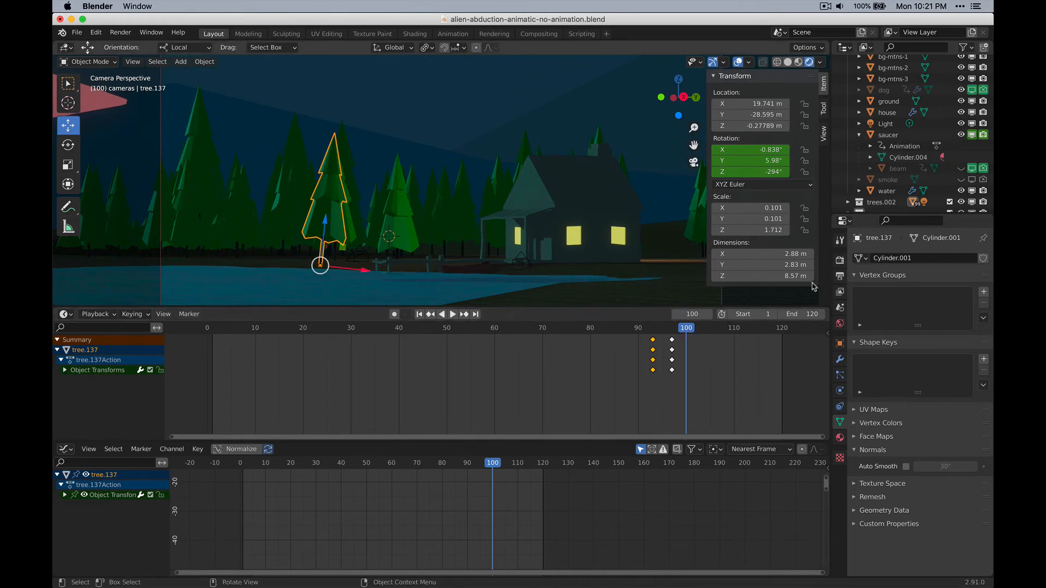
Step: Duplicate the tree's upright rotation keyframe from frame 93 to frame 102, preview the sway, and move the copy to frame 107
key(shift+d)
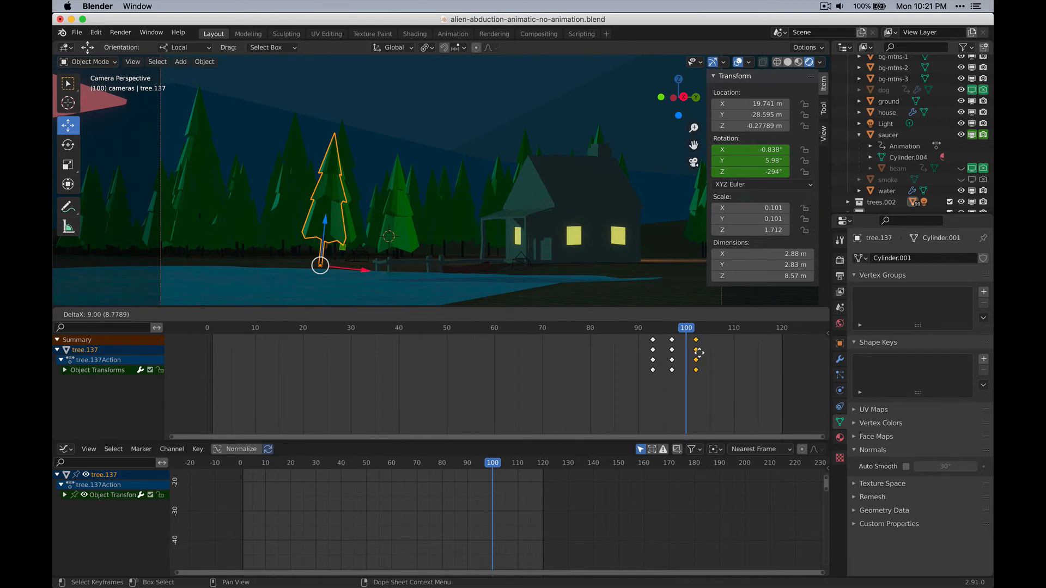
click(697, 353)
key(space)
click(644, 328)
drag(646, 333, 697, 336)
key(space)
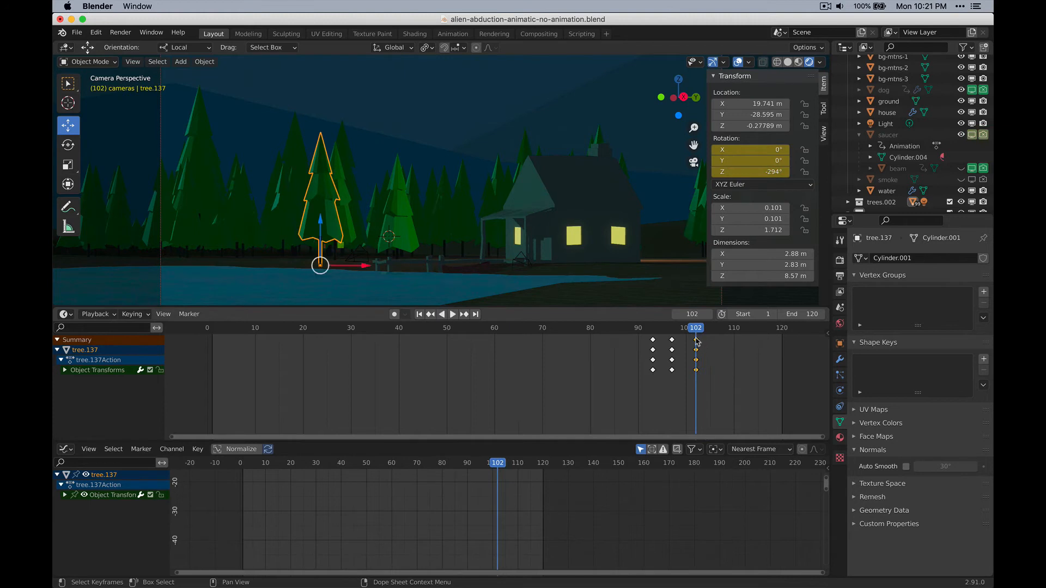
key(g)
click(720, 342)
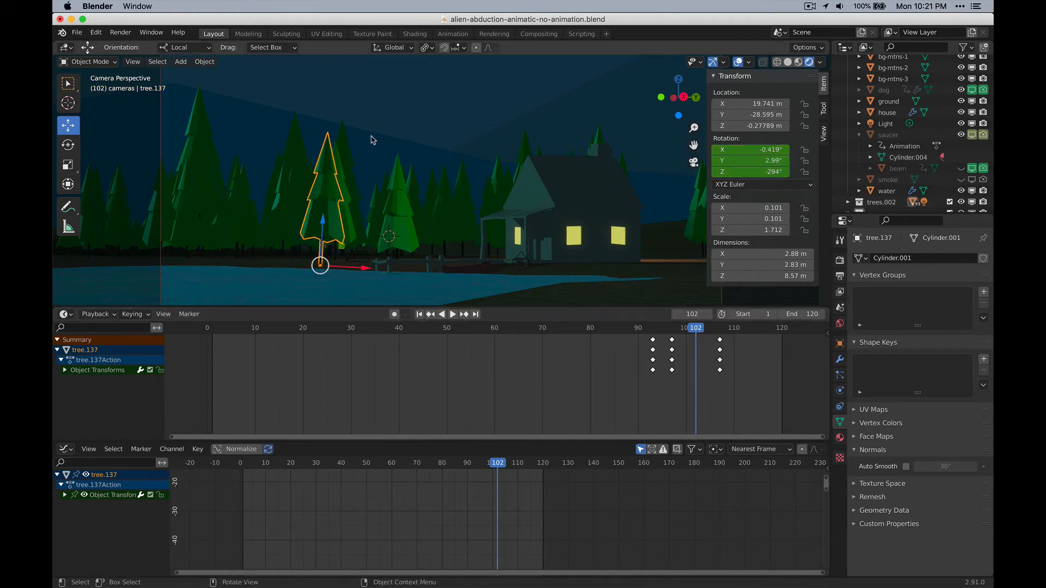
Step: Rotate tree.137 about 5.3° in the camera view at frame 102, keyframe its rotation, and play the sway
key(r)
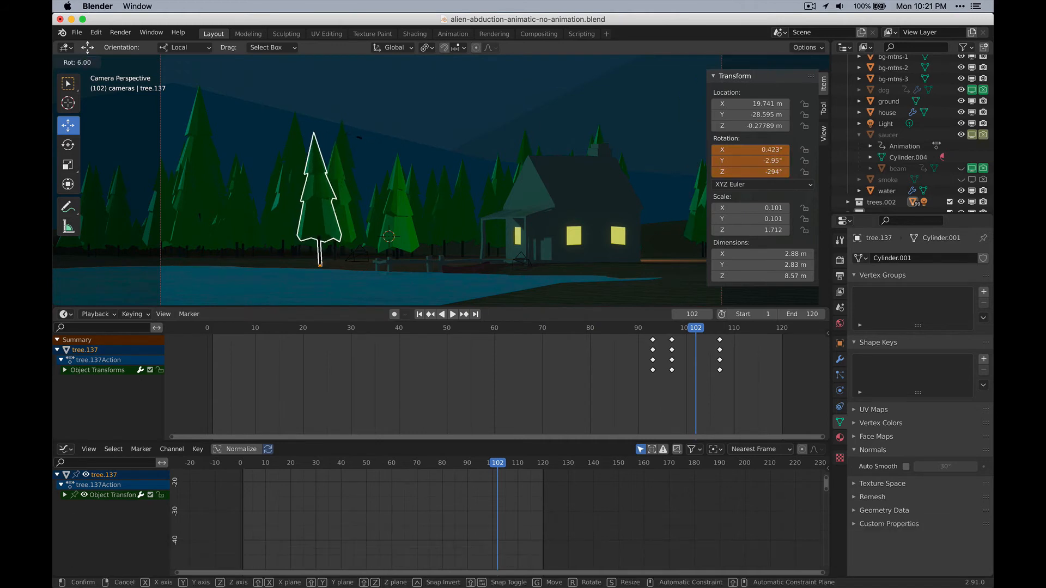
click(355, 153)
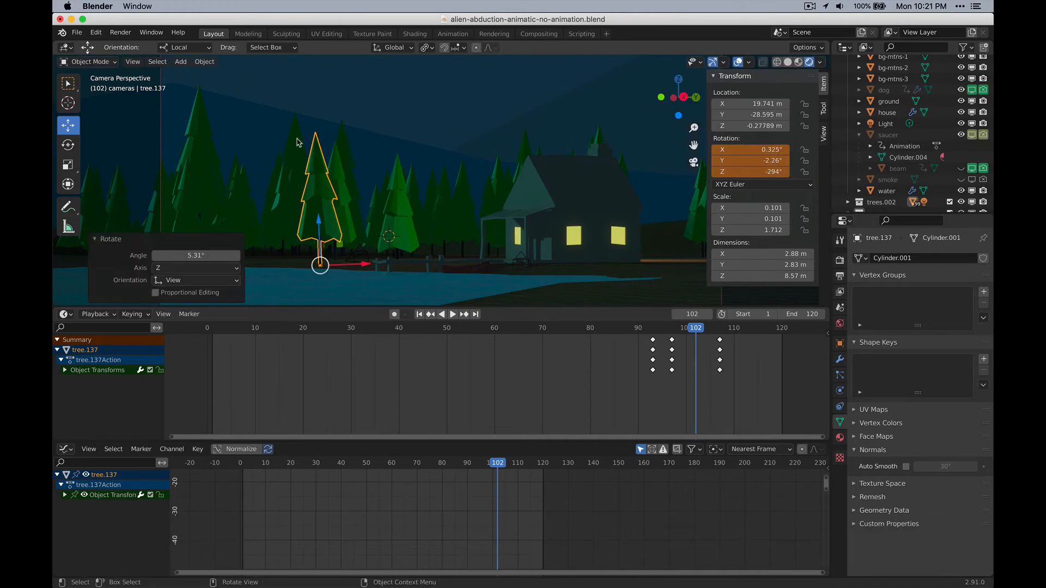
key(i)
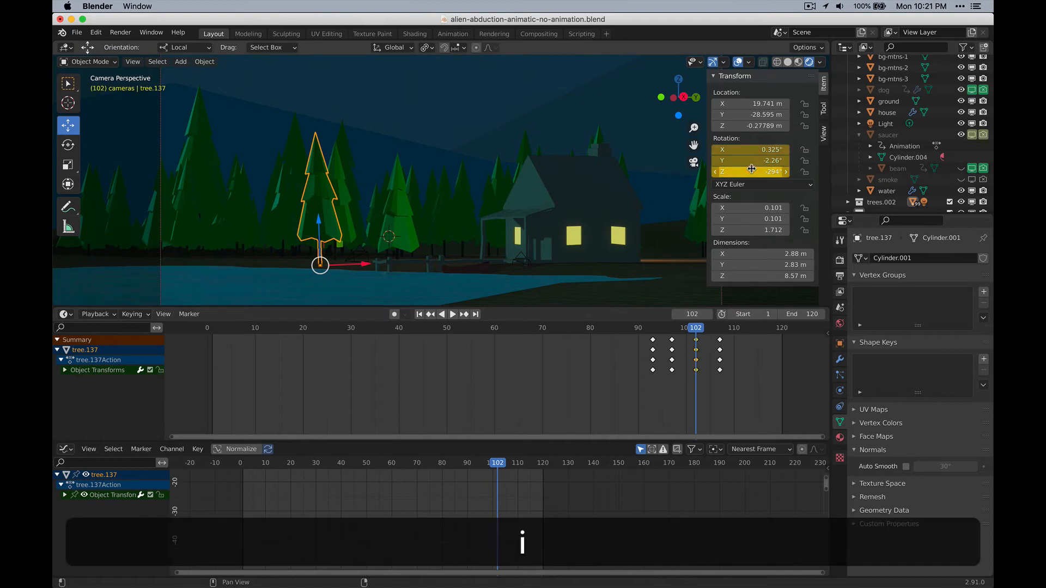
drag(695, 330, 719, 333)
key(space)
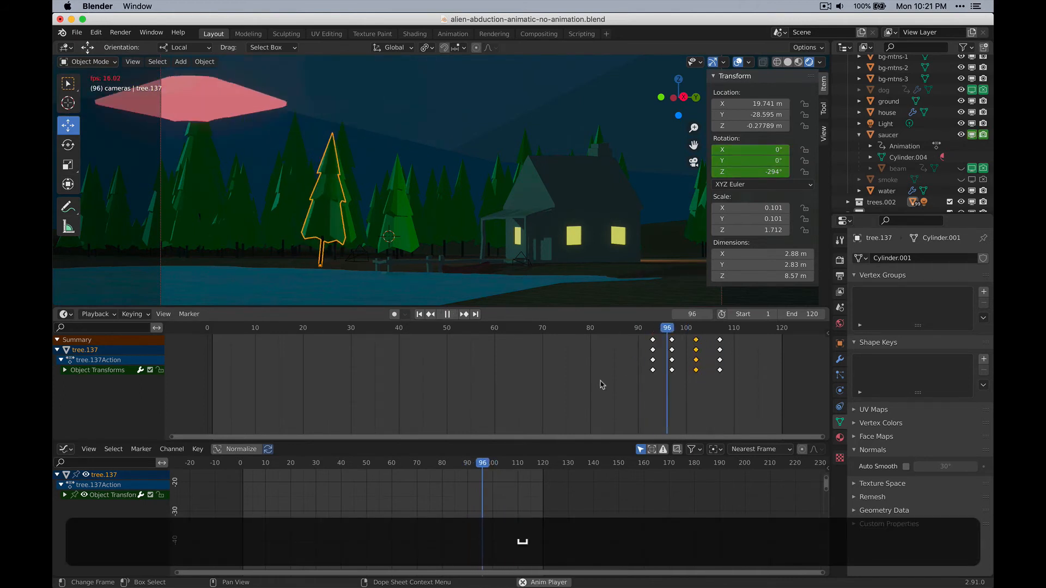
key(space)
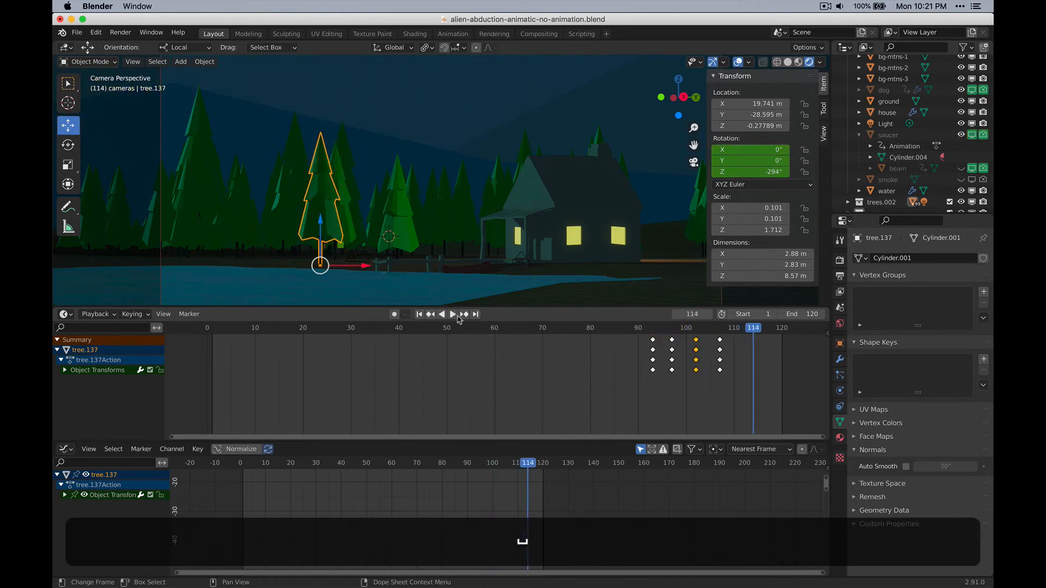
Step: Deselect the tree, enlarge the 3D viewport, and switch to the cam-1-medium camera to play the abduction from there
click(335, 101)
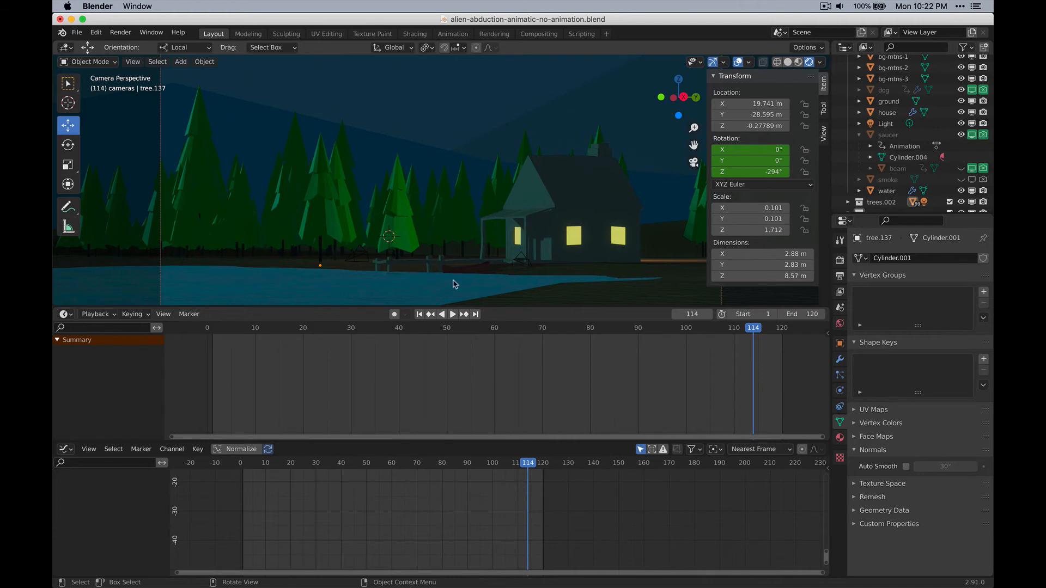
drag(326, 308, 323, 396)
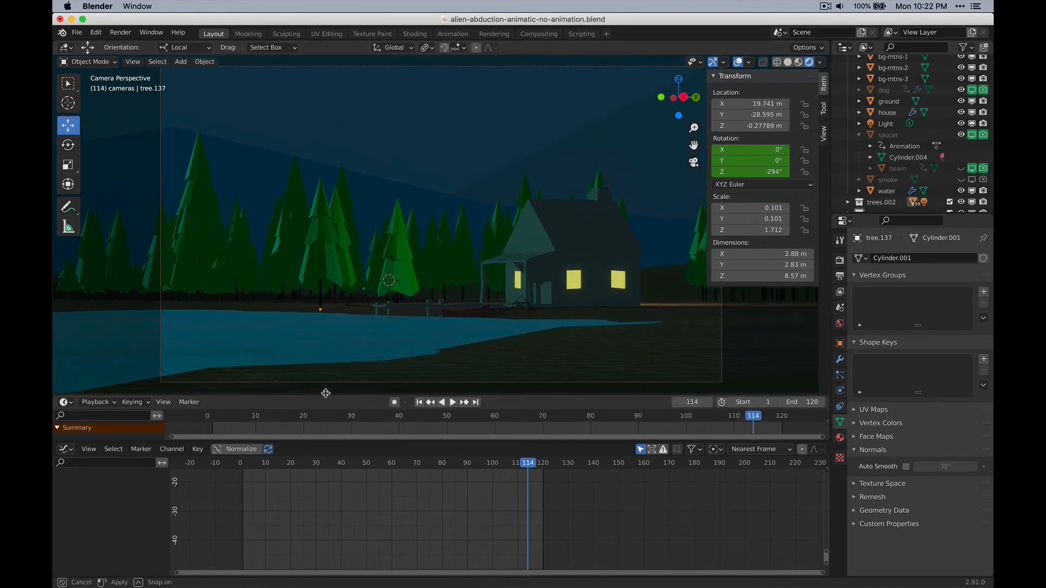
scroll(916, 137, up, 5)
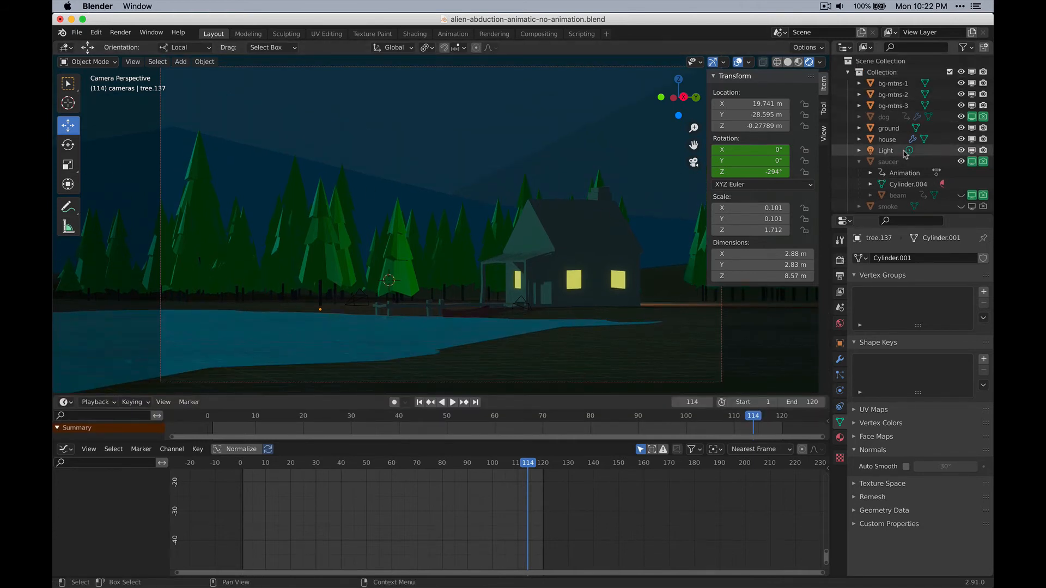
click(847, 72)
click(893, 117)
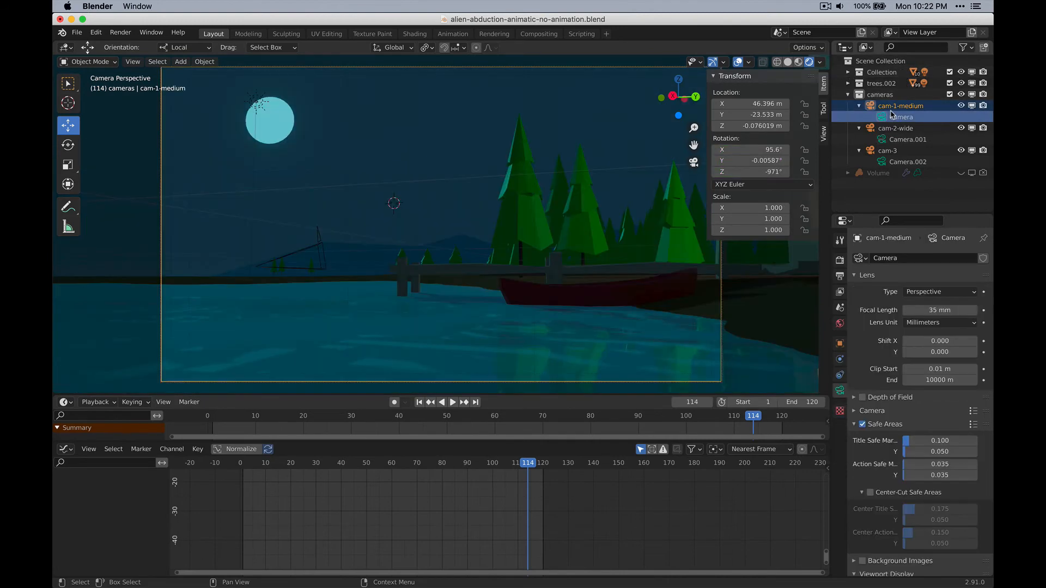
click(453, 402)
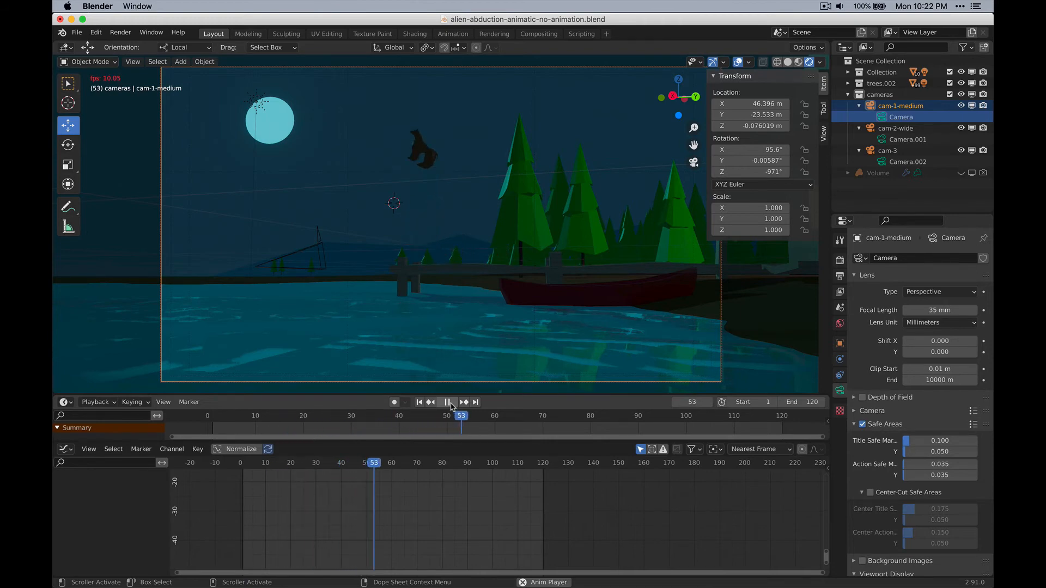
click(451, 405)
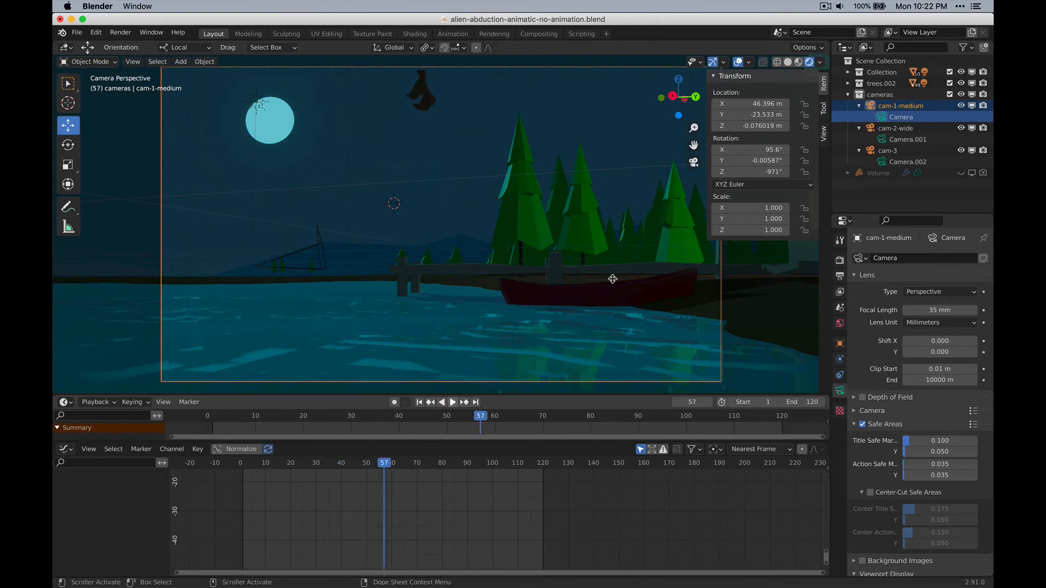
Step: Unhide the saucer's beam in the viewport and scrub the animation back to frame 19
click(847, 72)
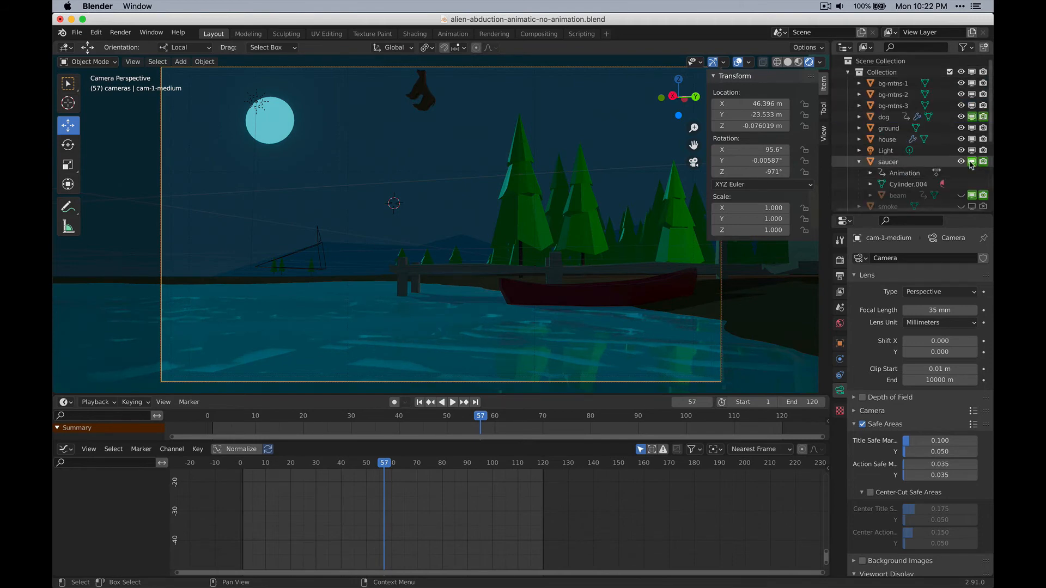
click(961, 195)
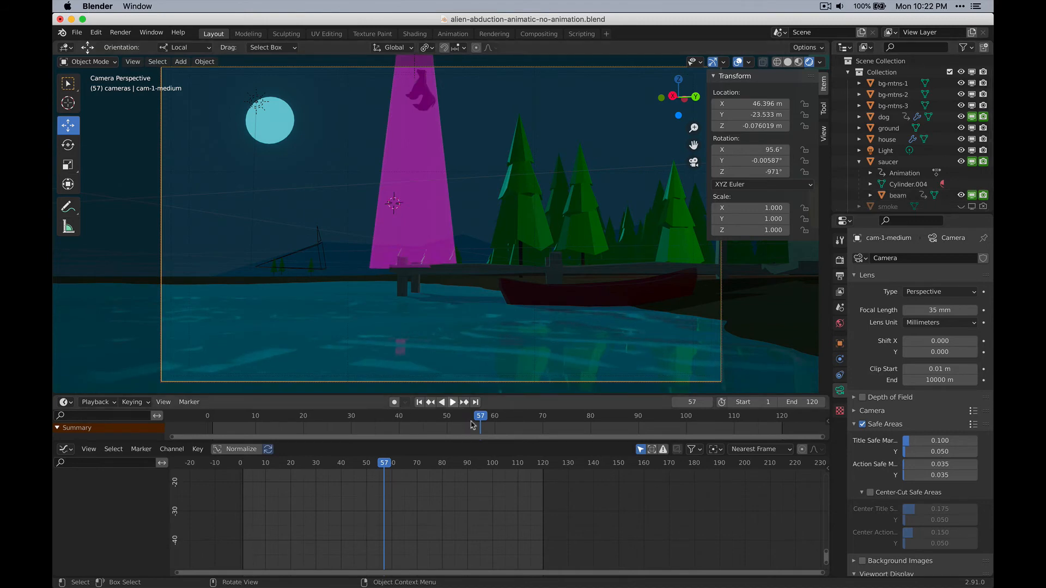
drag(473, 425, 299, 426)
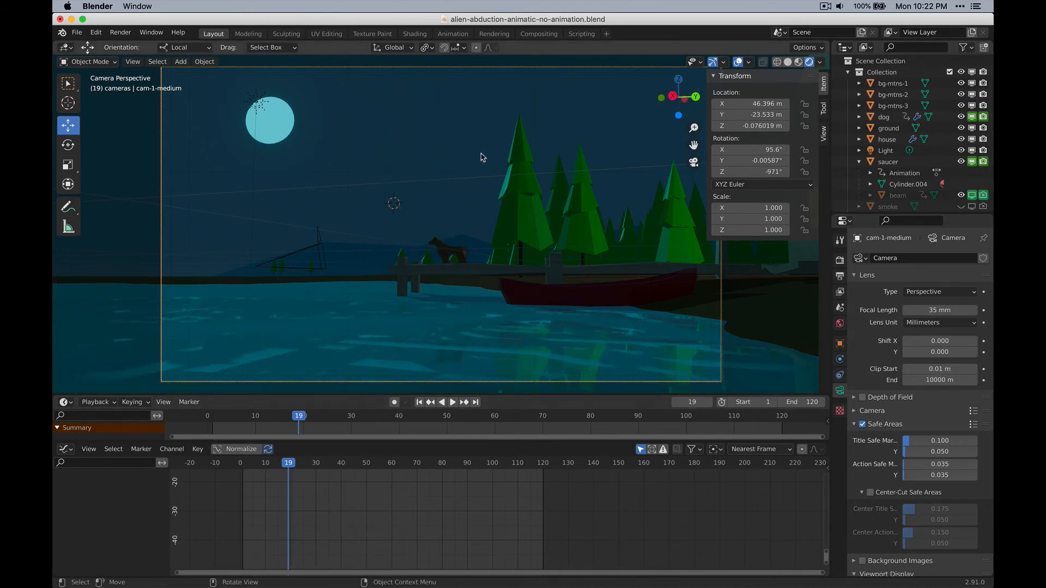
Step: Switch the viewport to solid shading, play the shot from frame 2, and scrub ahead to frame 113
click(788, 63)
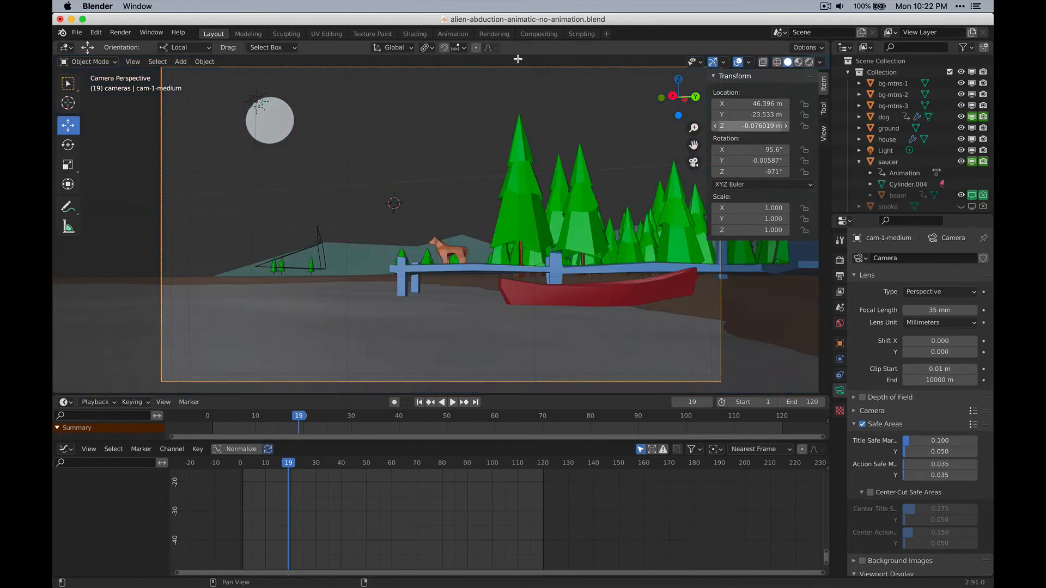
click(247, 417)
key(space)
drag(246, 417, 216, 417)
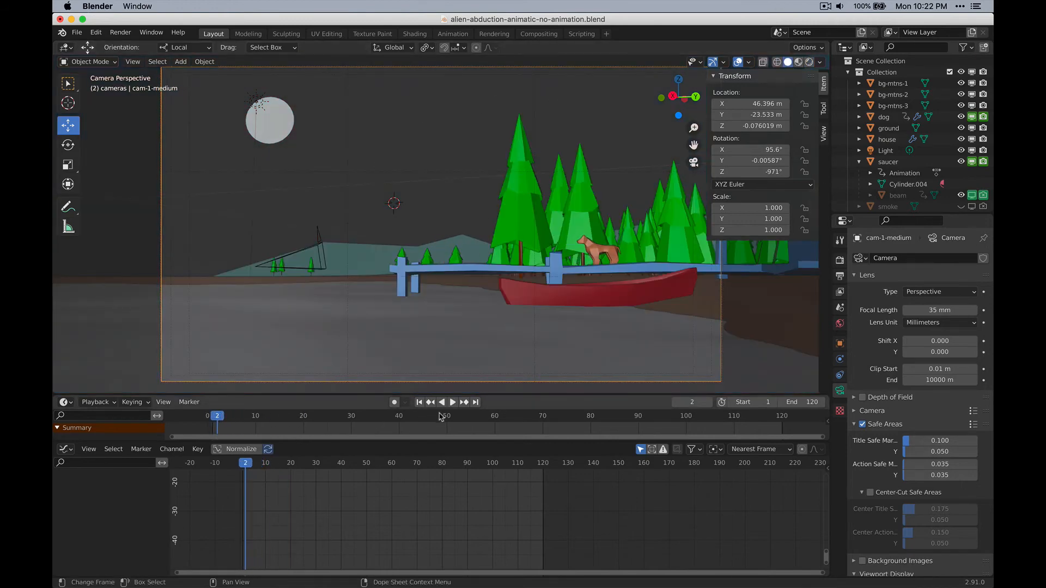
click(452, 402)
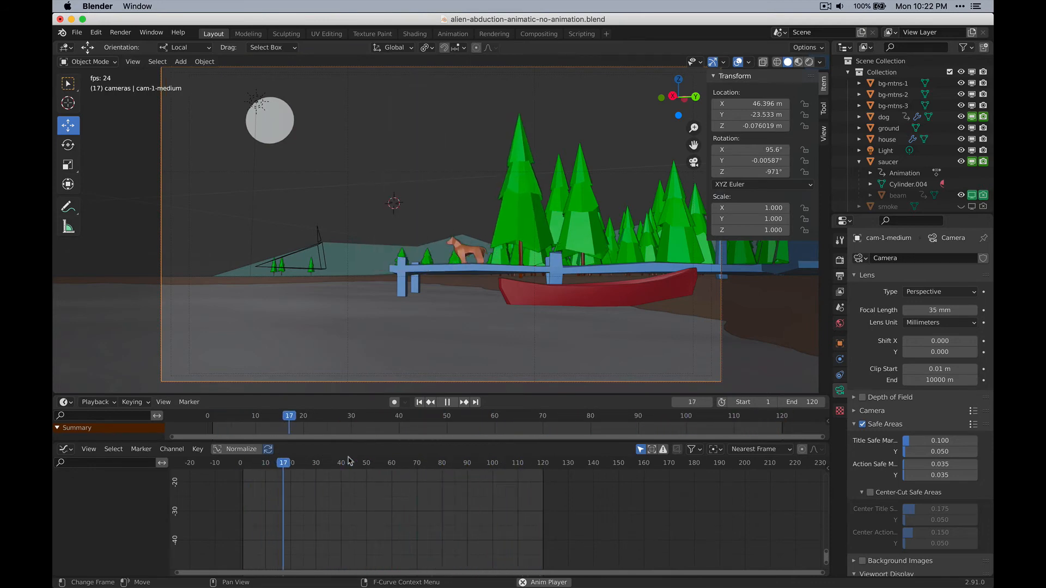
key(space)
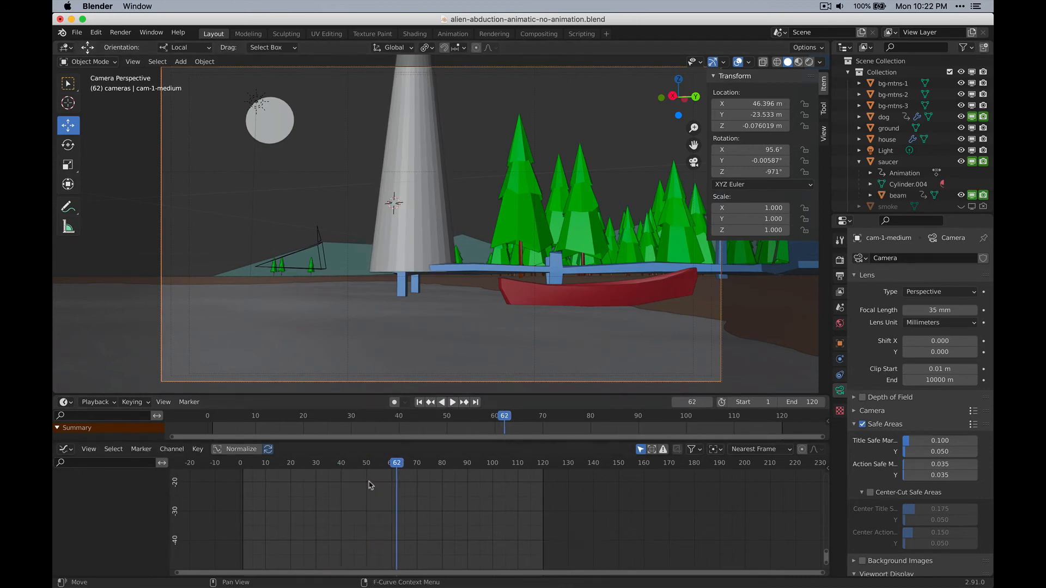
drag(398, 466, 525, 468)
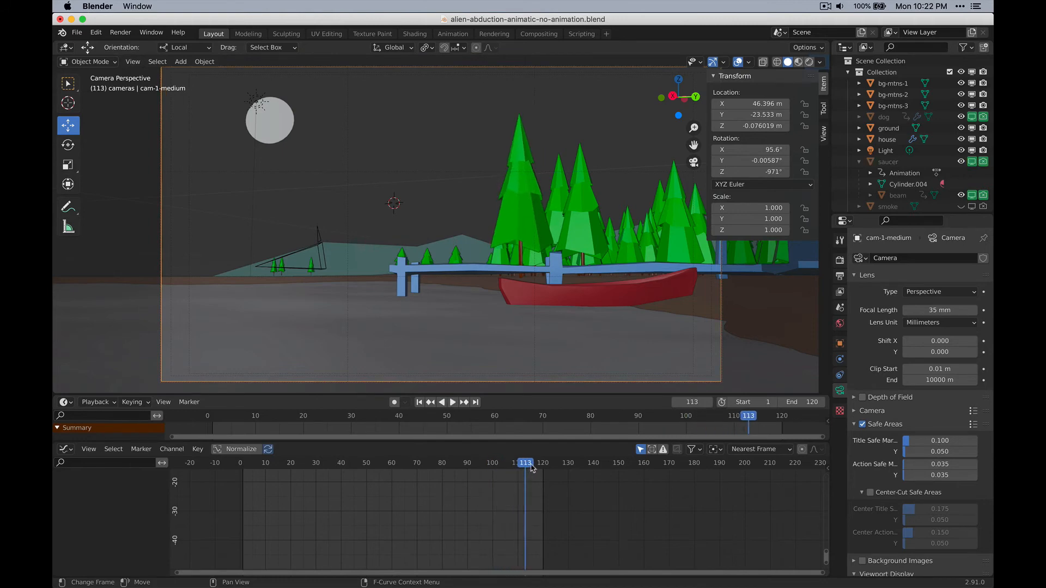
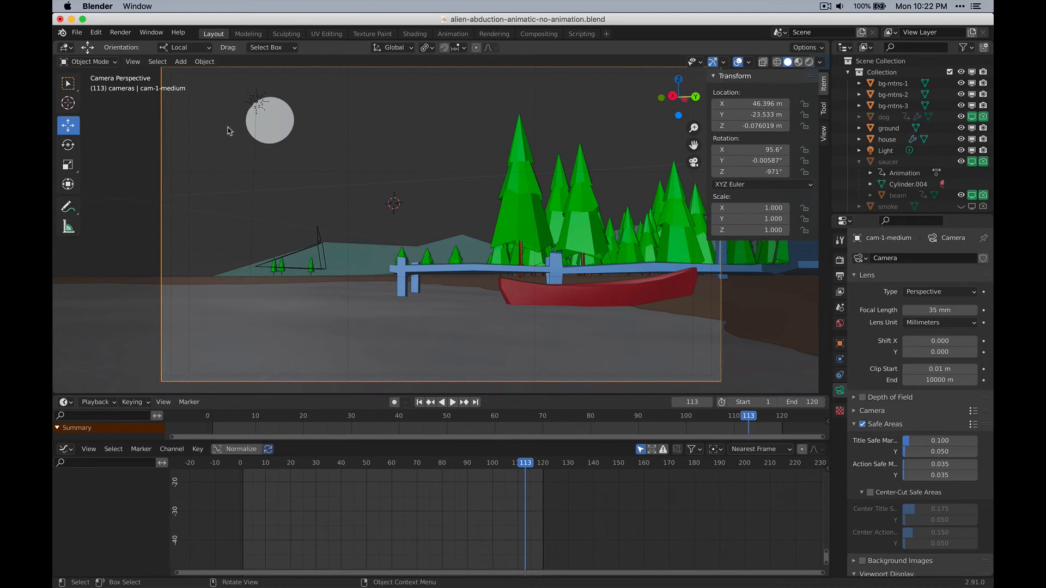
Step: Go to frame 120 and extend the scene's end frame to 192
drag(531, 468, 545, 469)
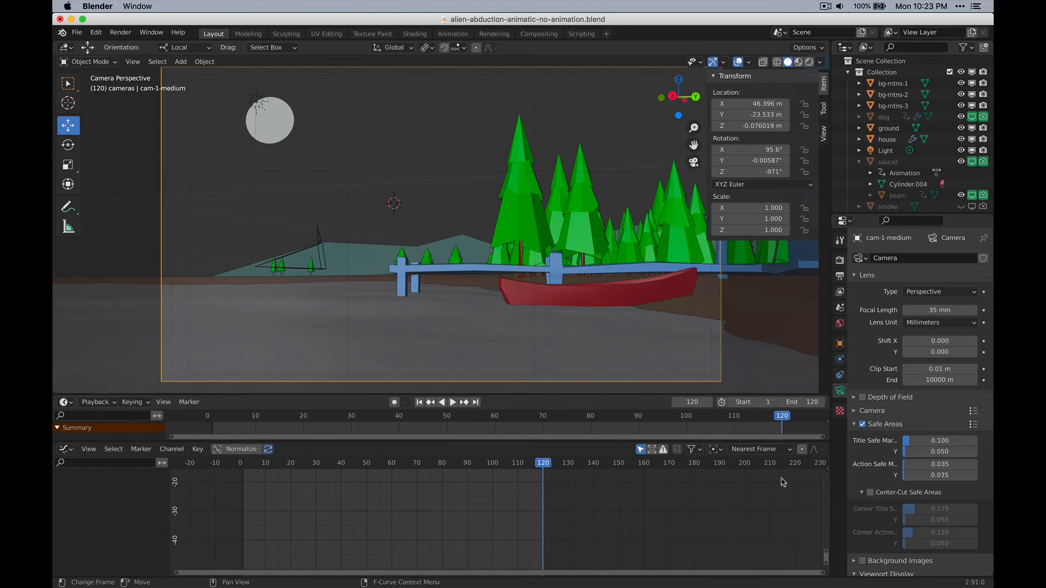
click(803, 403)
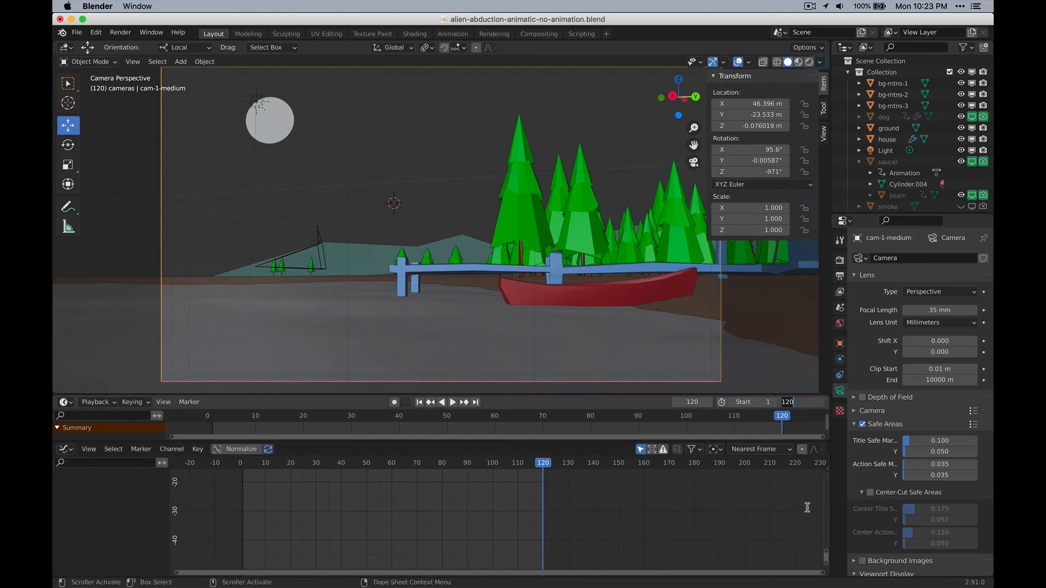
text(1)
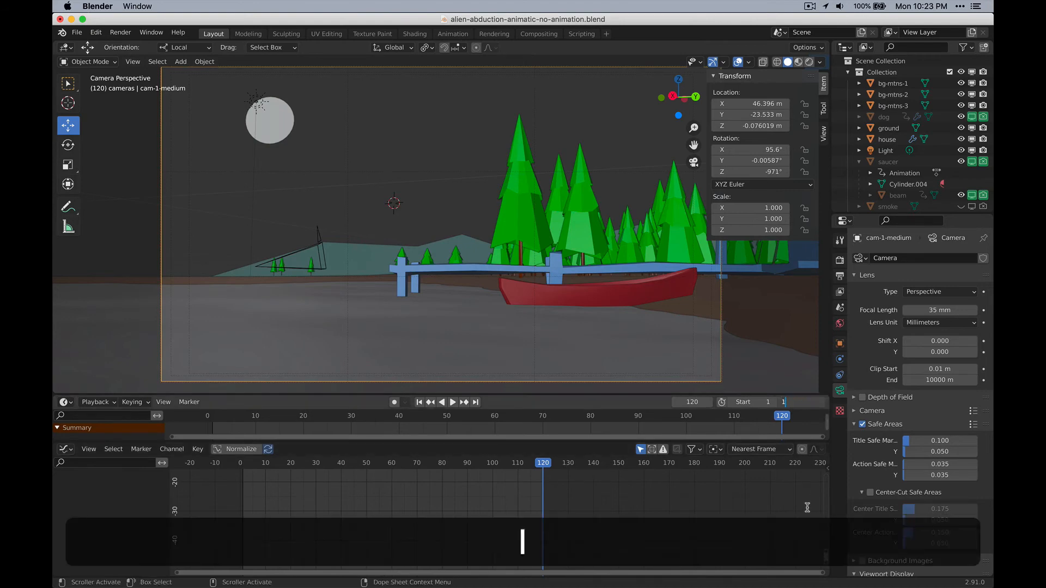
key(BackSpace)
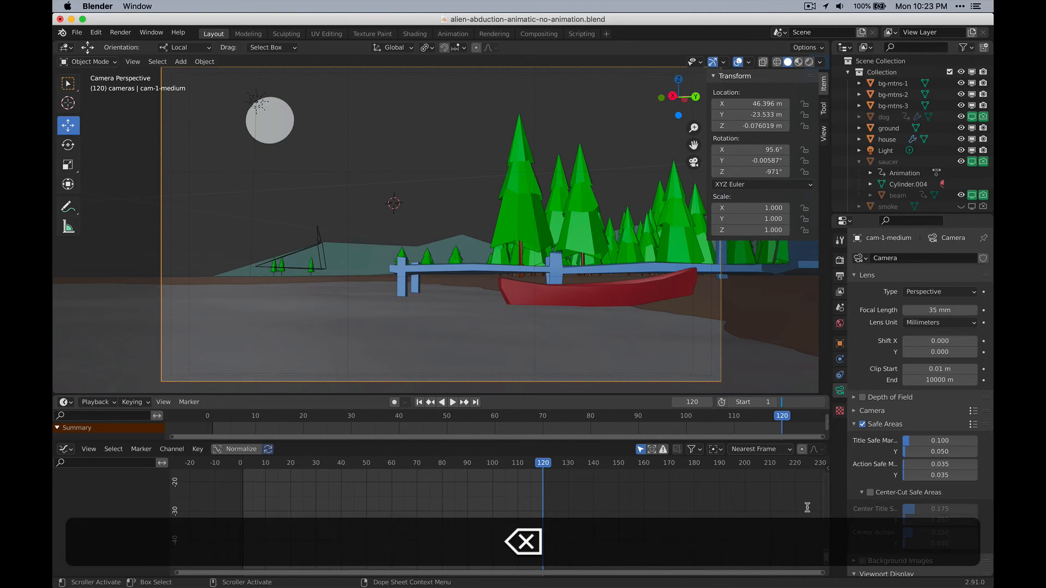
text(192)
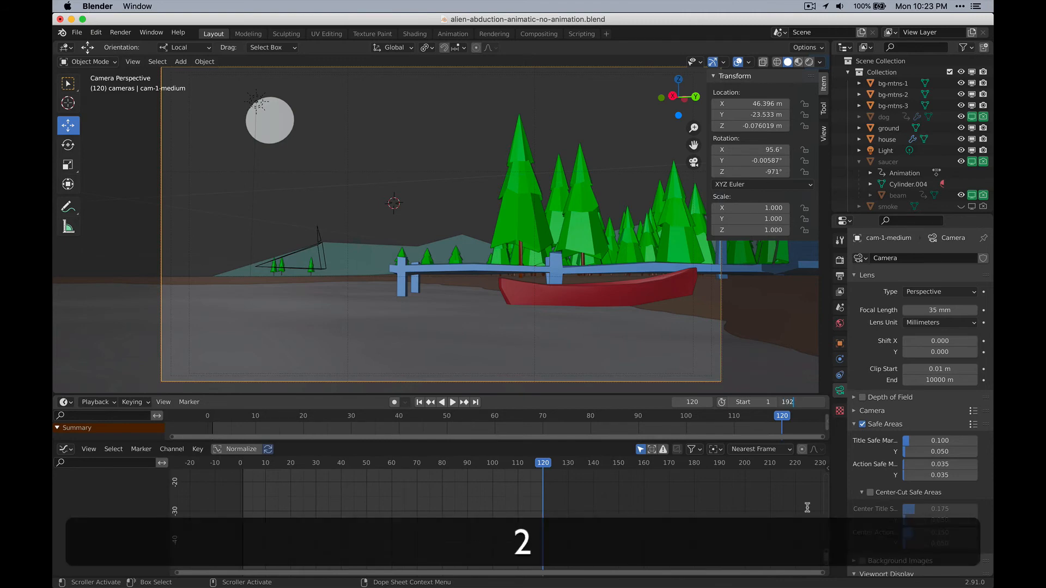
key(Return)
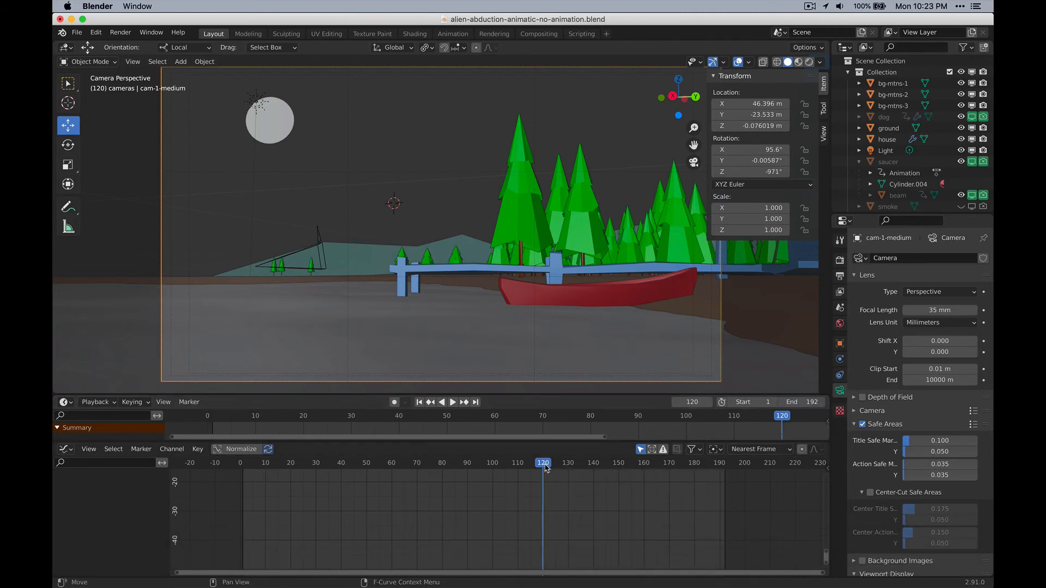
Step: Select the water plane, keyframe its location at frame 125, and go to frame 140
mouse_move(547, 467)
mouse_down()
mouse_move(720, 475)
mouse_move(543, 465)
mouse_up()
click(532, 329)
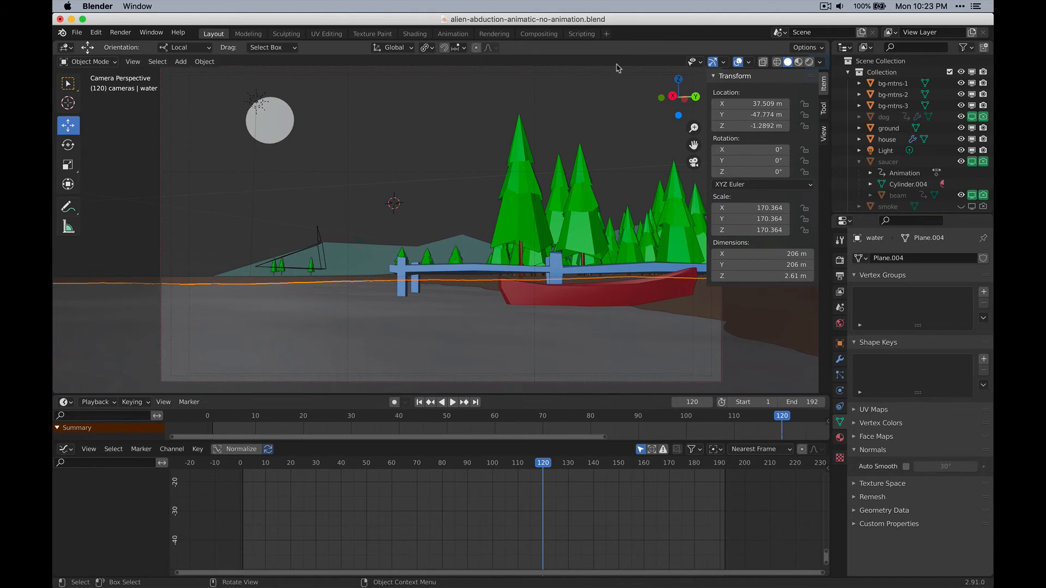
mouse_move(543, 463)
mouse_down()
mouse_move(240, 461)
mouse_move(705, 460)
mouse_move(492, 460)
mouse_move(556, 461)
mouse_up()
key(space)
key(space)
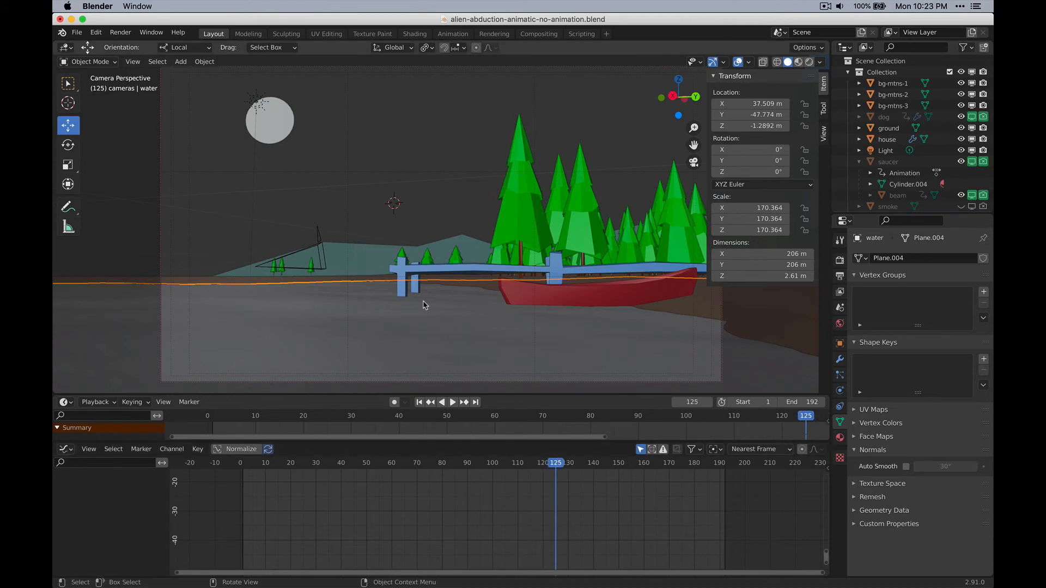
key(i)
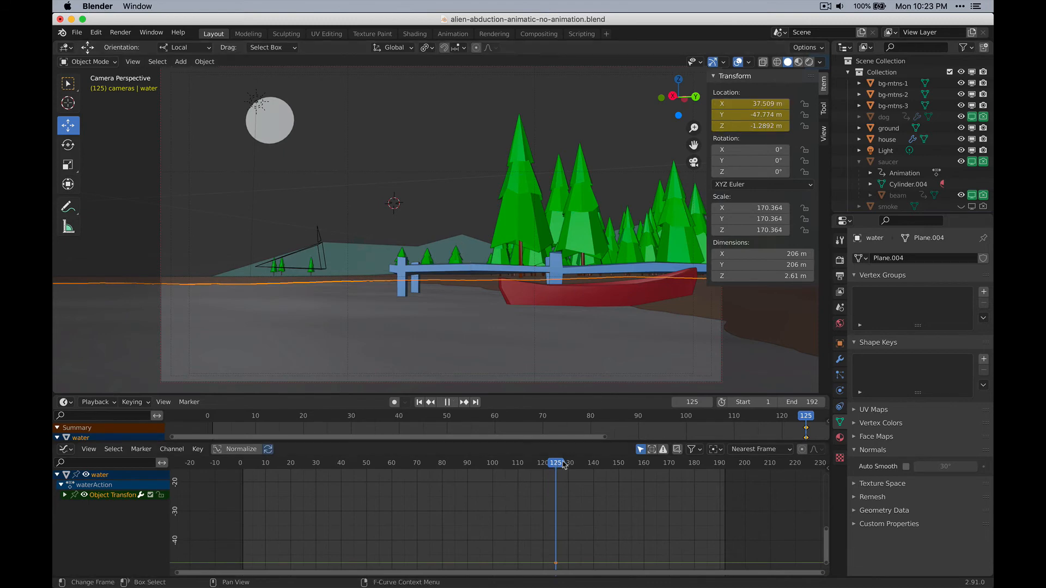
drag(564, 465, 600, 465)
Step: Try lowering the water plane about 0.1 m along Z at frame 140, and undo the move
key(g)
key(z)
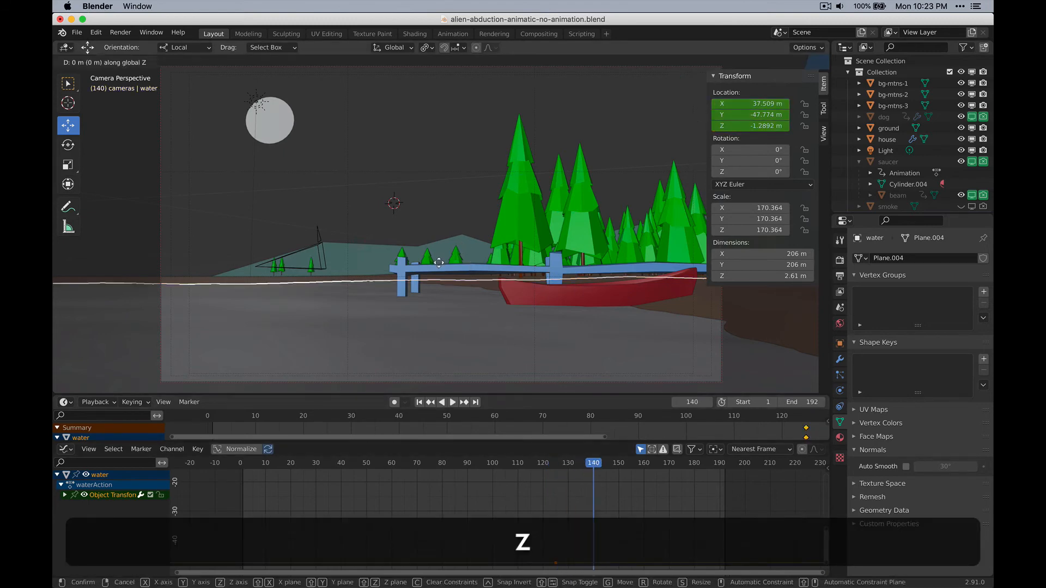
click(440, 266)
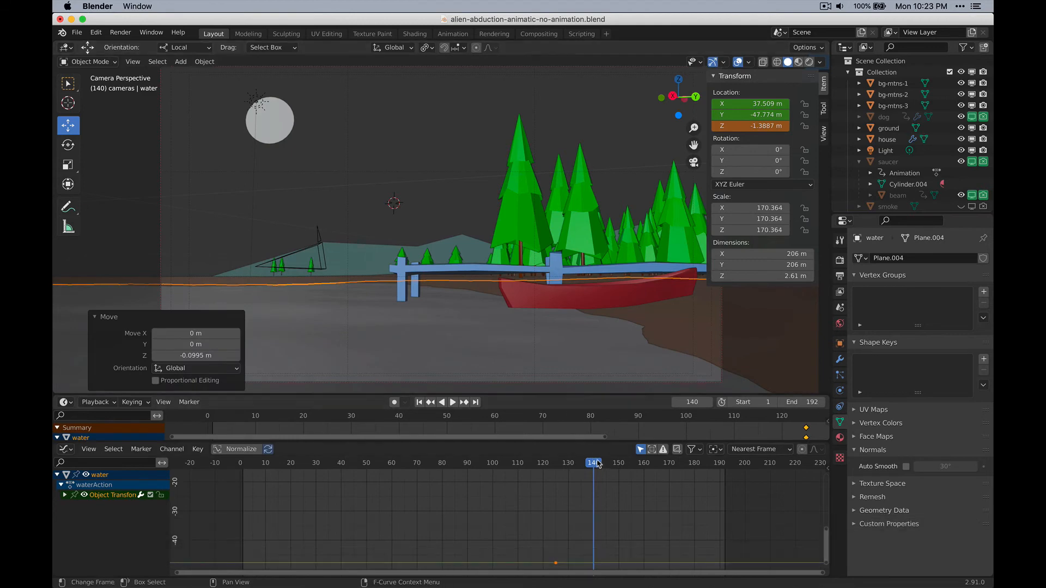
key(super+z)
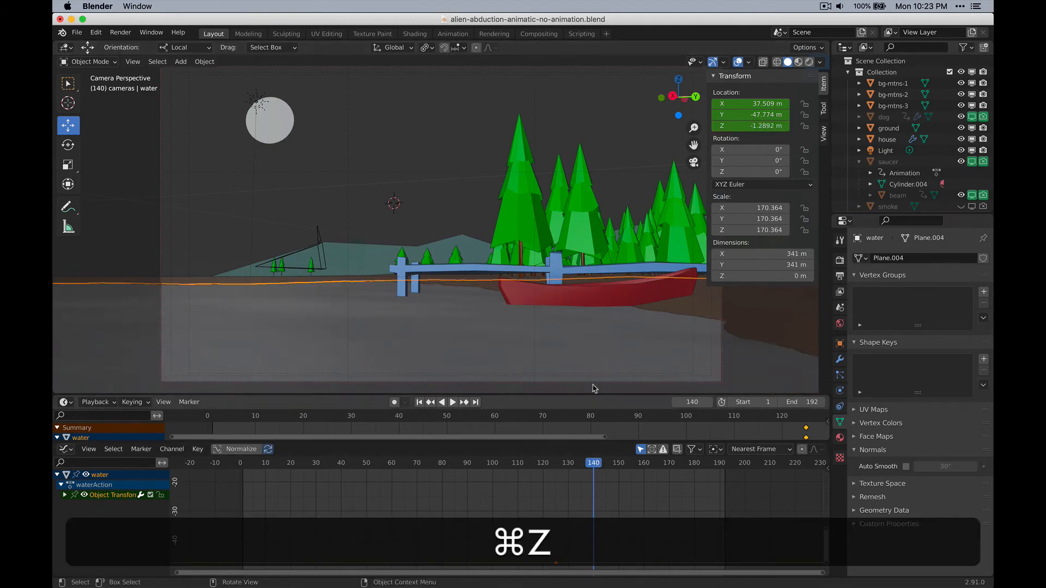
Step: Lower the water plane along Z by about 0.07 m at frame 140, using fine adjustment
key(g)
key(z)
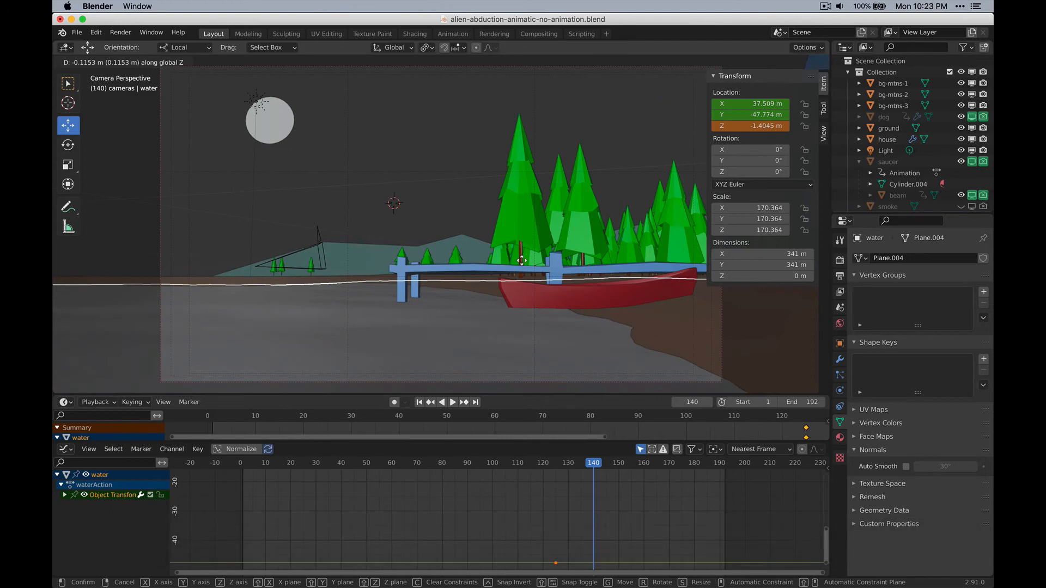
key(shift)
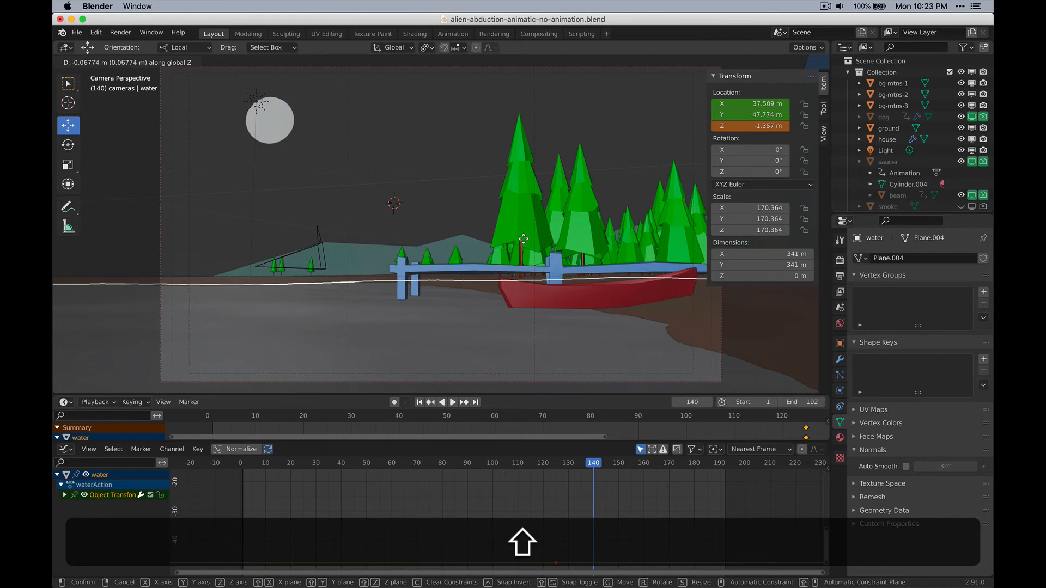
click(600, 479)
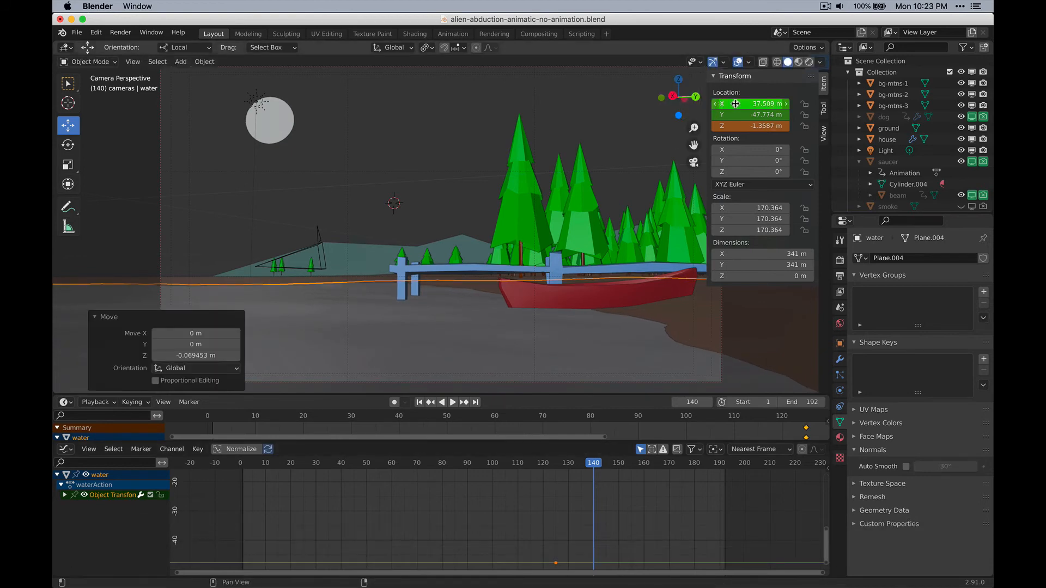
Step: Keyframe the water plane's location at frame 140, raise its Z location to -1.2987 m and keyframe it again, and preview the motion
key(i)
mouse_move(582, 463)
mouse_down()
mouse_move(559, 463)
mouse_move(599, 464)
mouse_up()
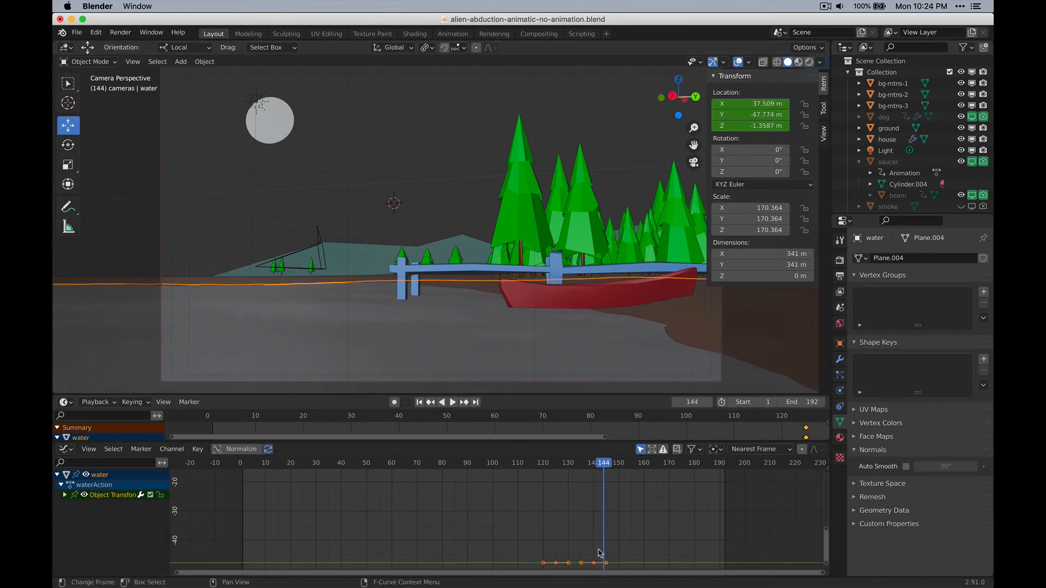
click(594, 462)
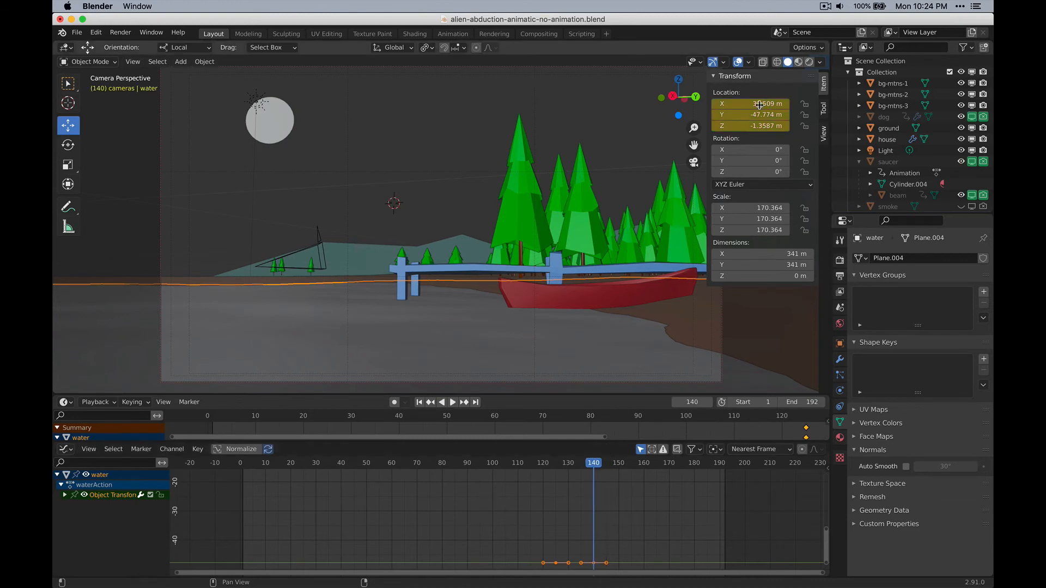
drag(754, 126, 747, 126)
key(i)
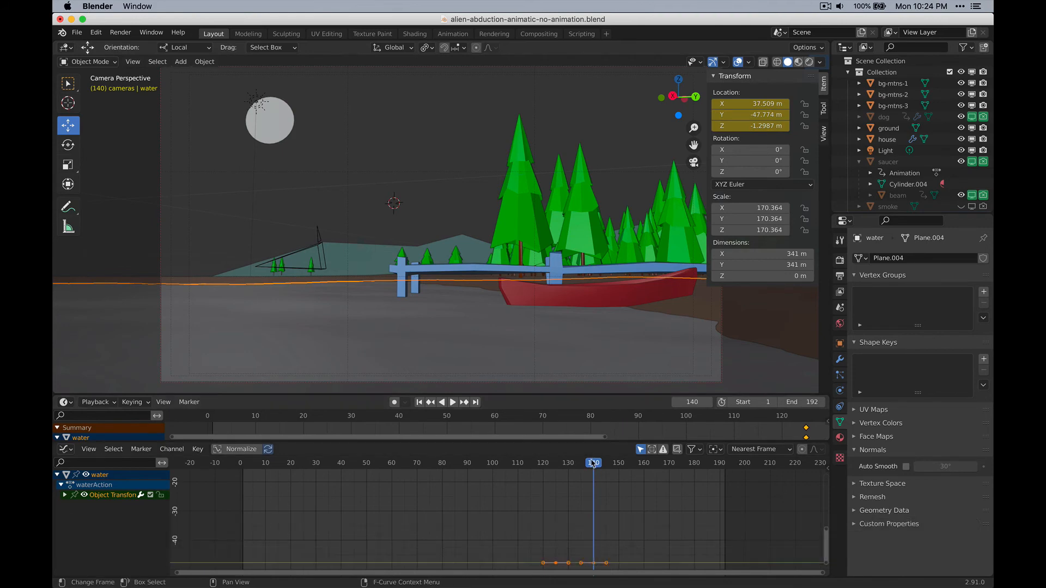
key(shift+ctrl+space)
drag(533, 462, 595, 467)
key(shift+ctrl+space)
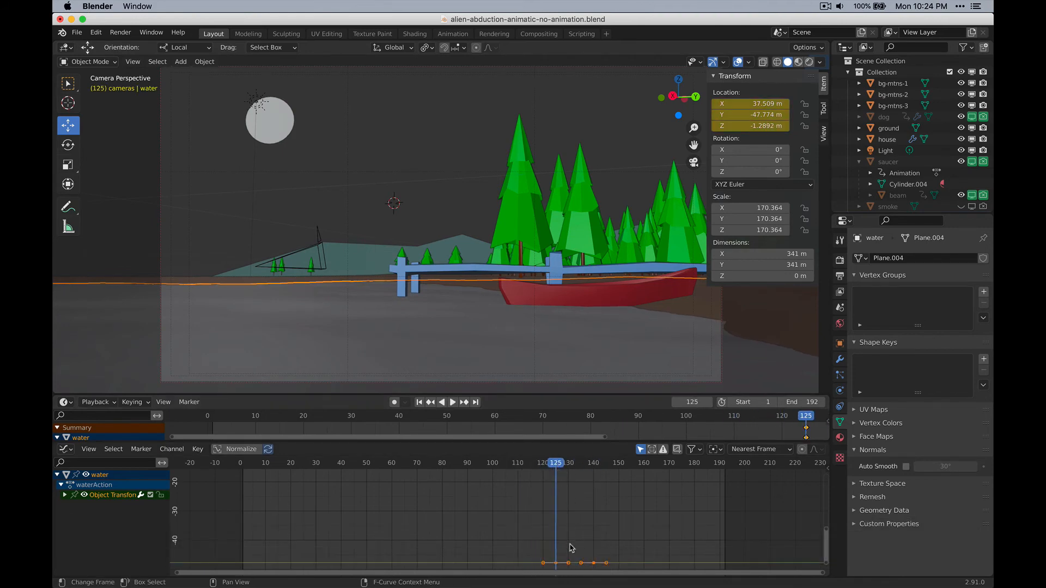
key(shift+d)
key(Escape)
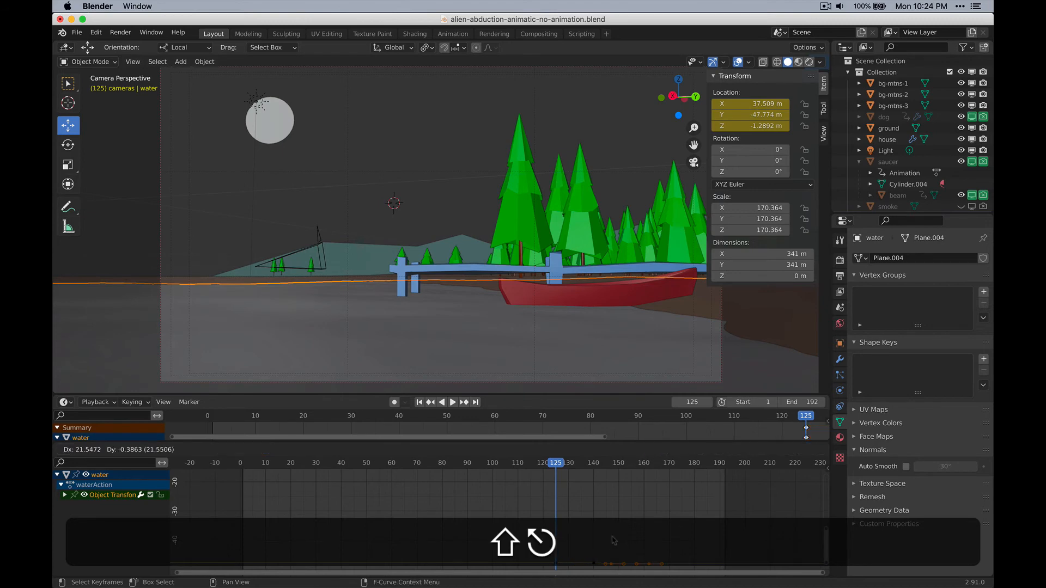
key(super+z)
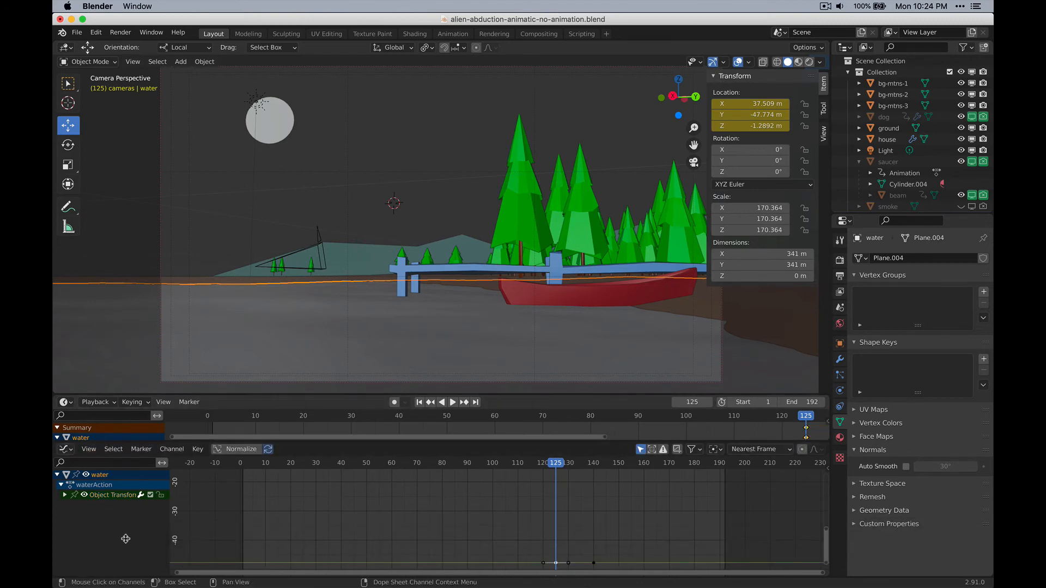
Step: Enlarge the Dope Sheet and duplicate the water plane's keyframes from frame 125 to frame 157
drag(171, 443, 170, 538)
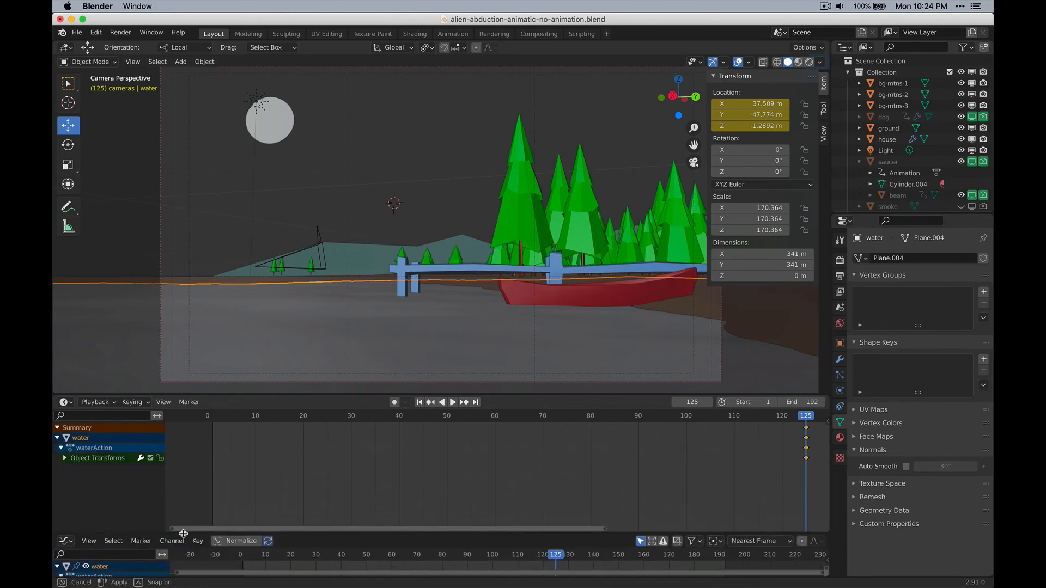
drag(575, 534, 791, 534)
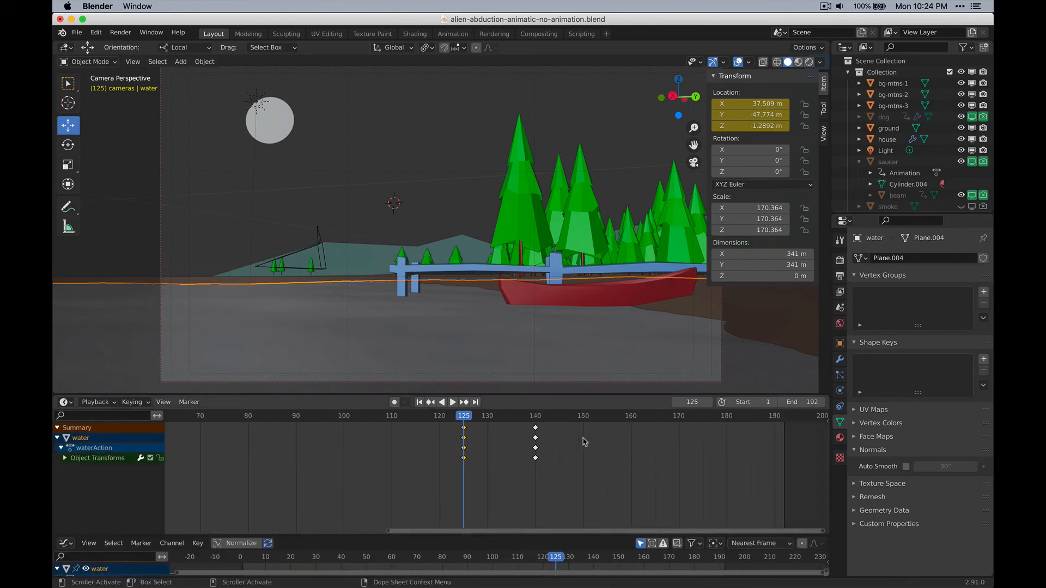
key(shift+d)
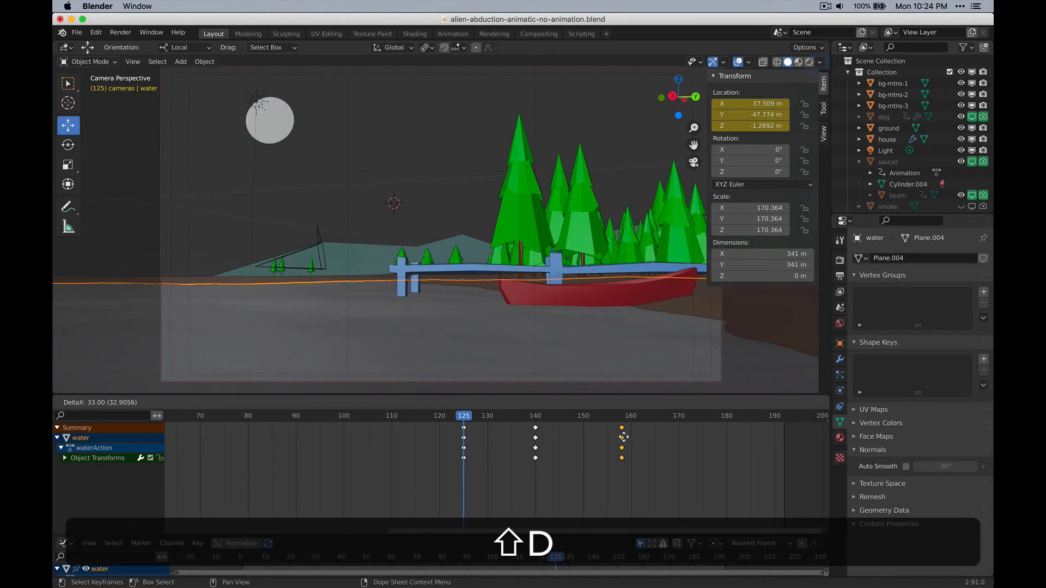
click(617, 438)
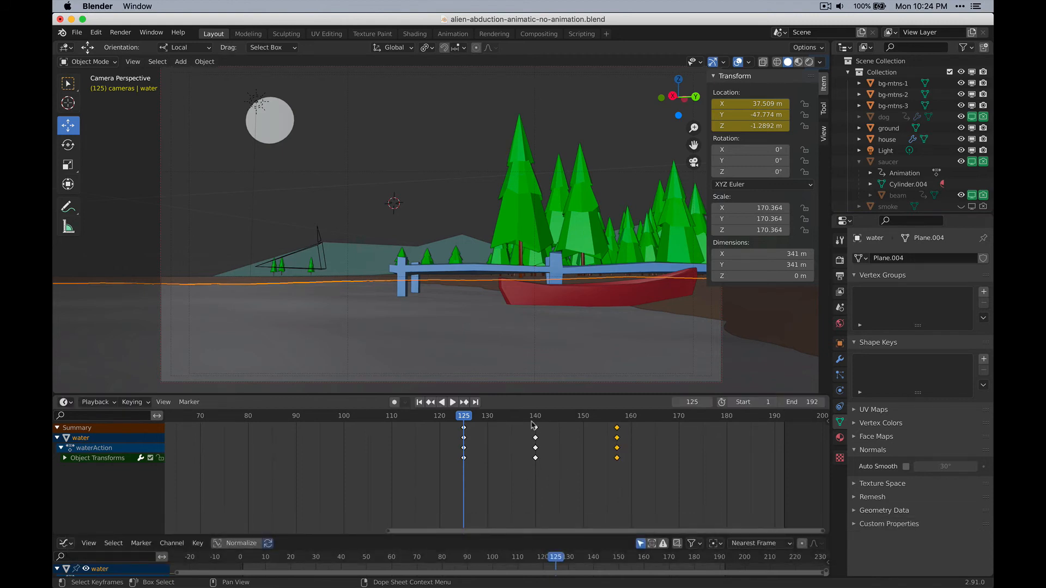
Step: Try duplicating the water plane's frame 140 keyframes to frame 173, and undo the duplicate
drag(518, 430, 551, 489)
key(shift+d)
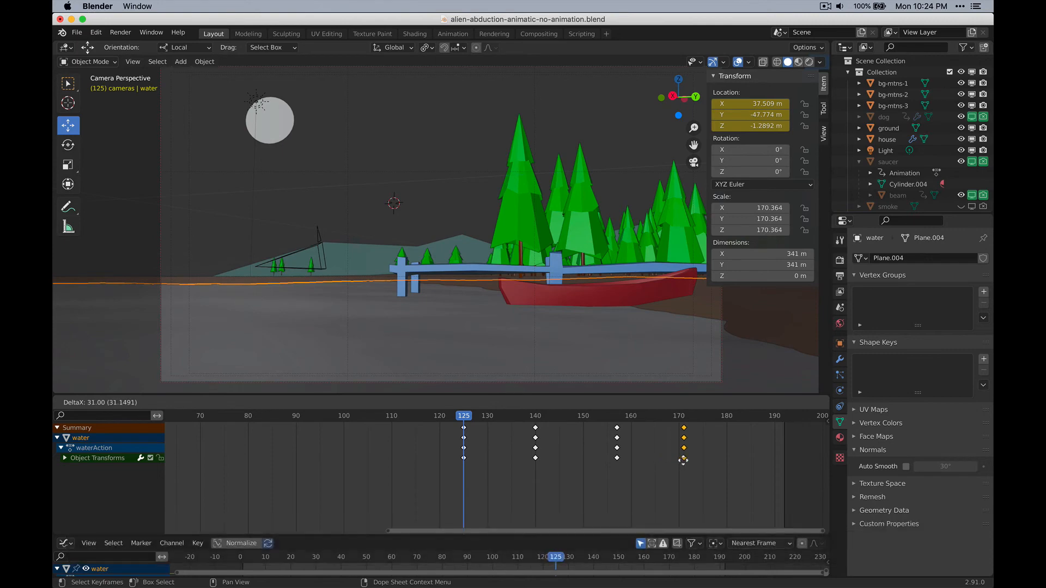
click(693, 459)
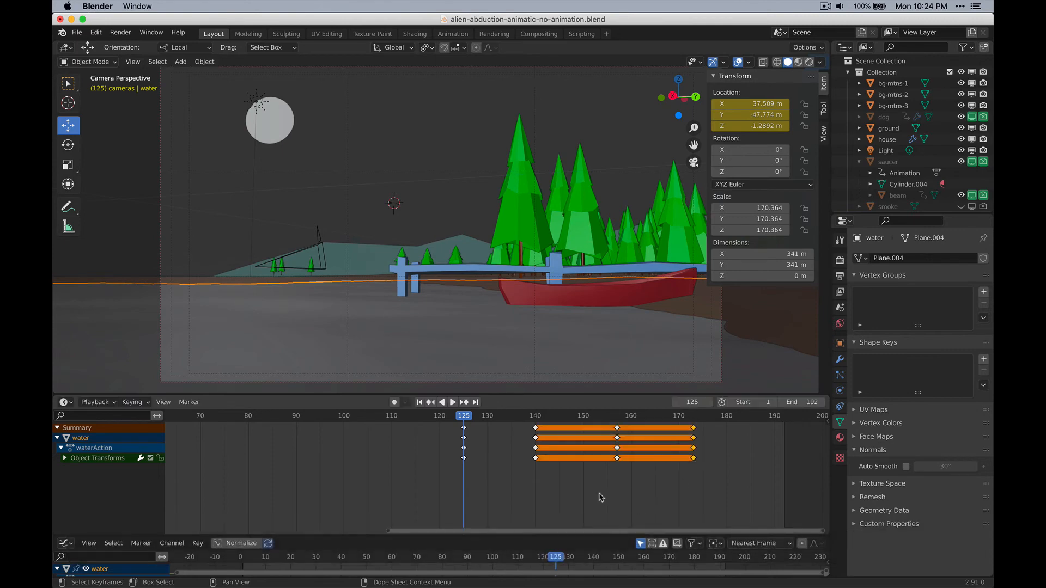
click(609, 494)
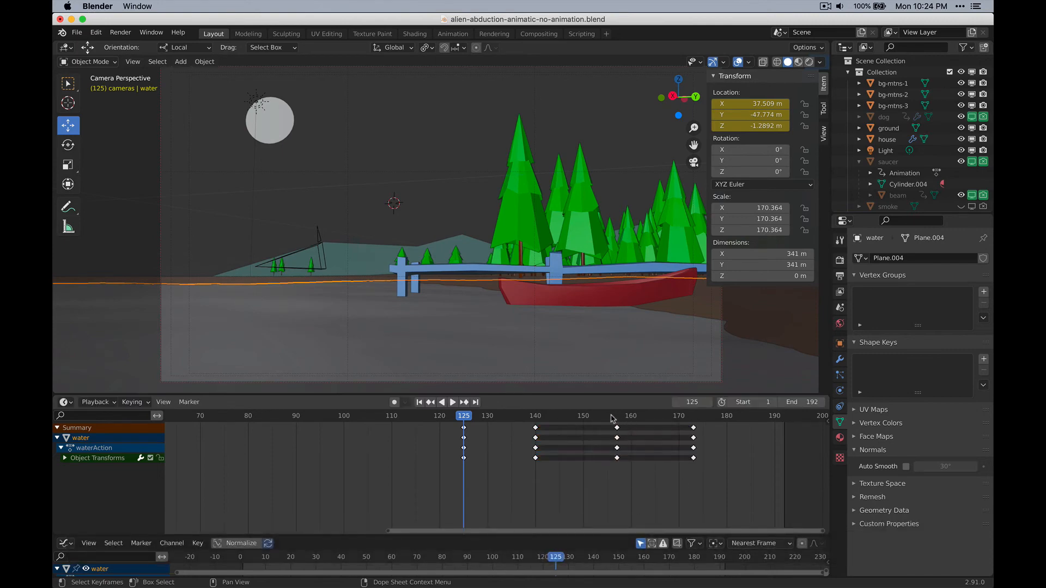
drag(614, 417, 534, 419)
key(super+z)
key(super+z)
key(super+z)
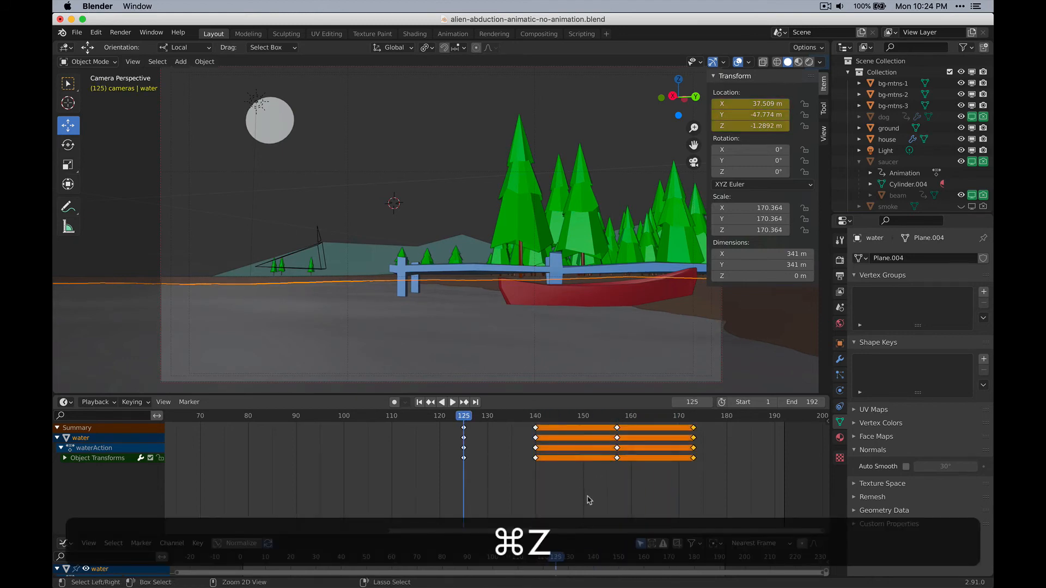
Step: Play and scrub the animation between frames 125 and 157 to check the water's rise and fall
key(space)
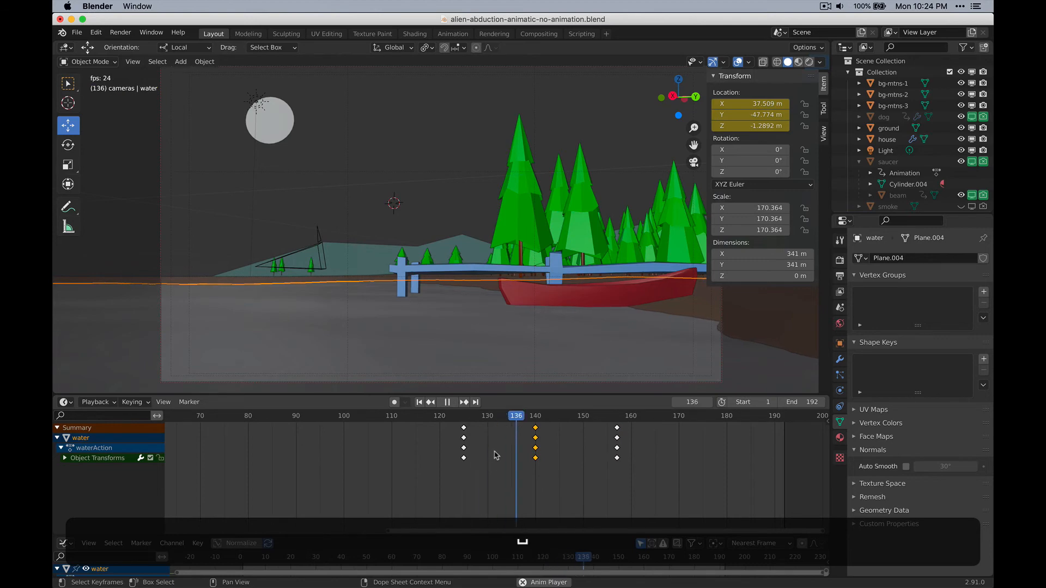
click(615, 419)
key(space)
click(464, 417)
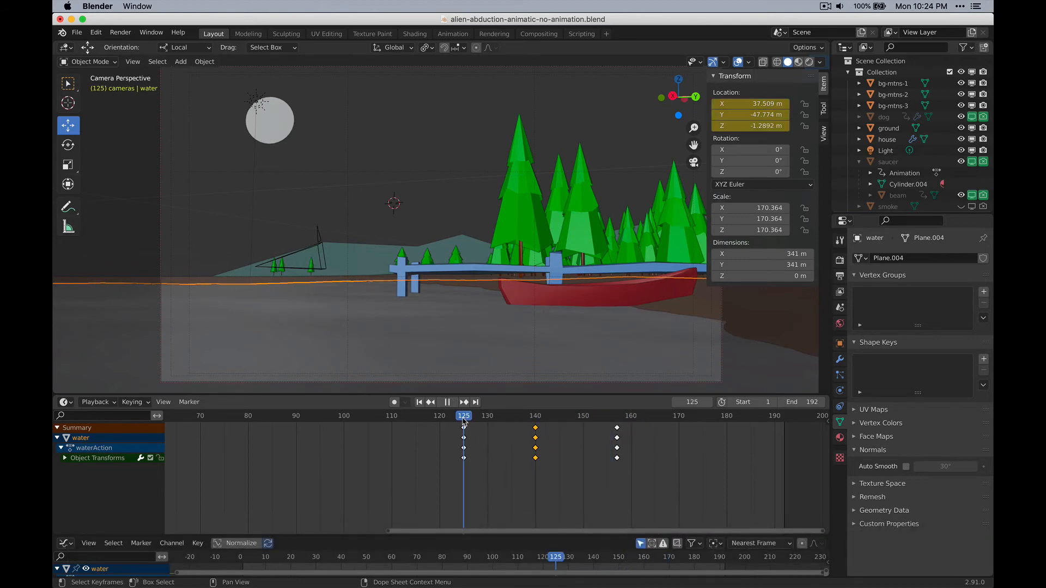
click(539, 418)
click(460, 416)
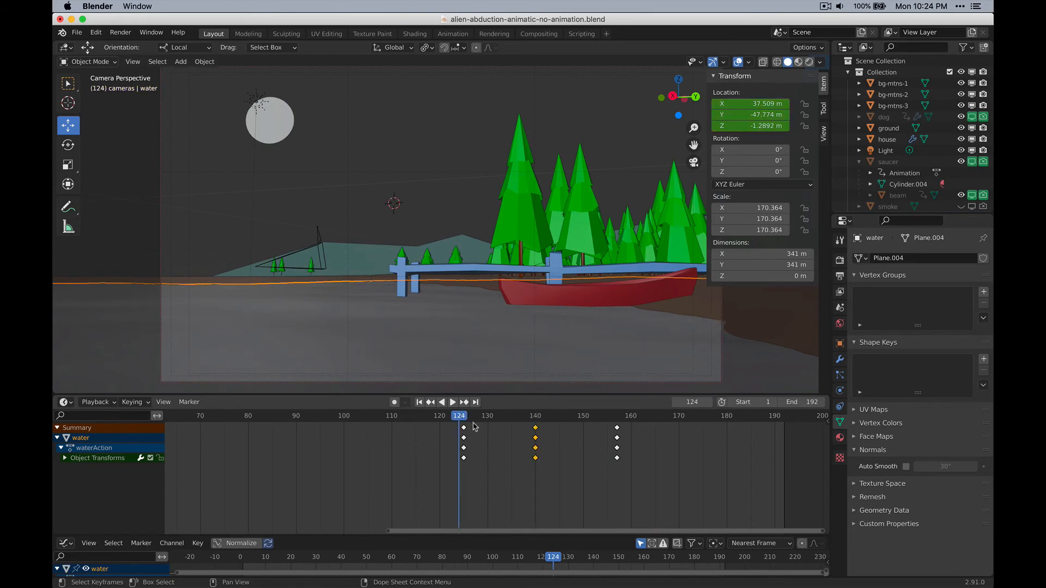
Step: Duplicate the water plane's frame 125 keyframes onto frame 157 again and scrub back to check the motion
key(shift+d)
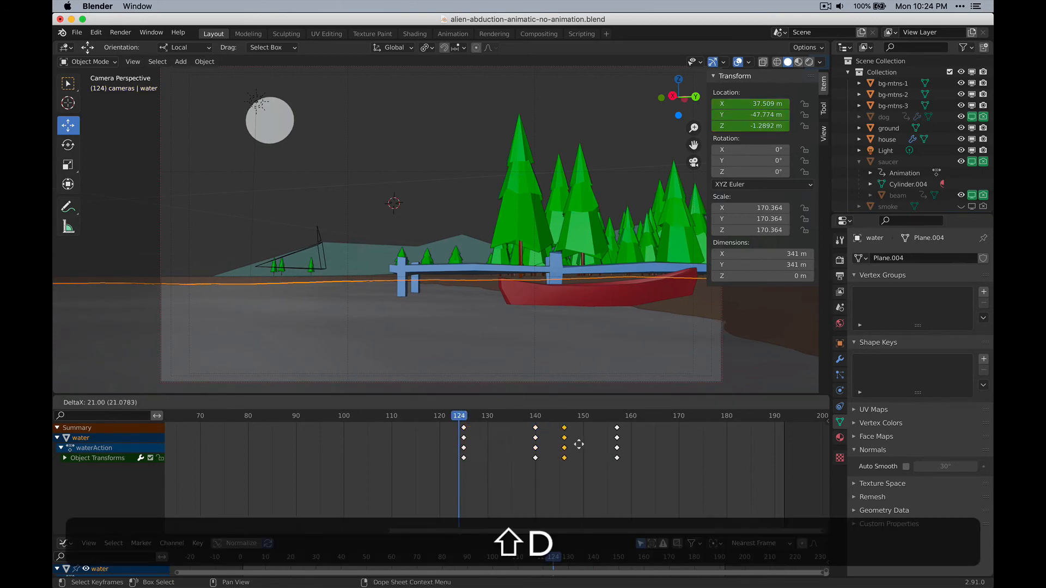
click(613, 447)
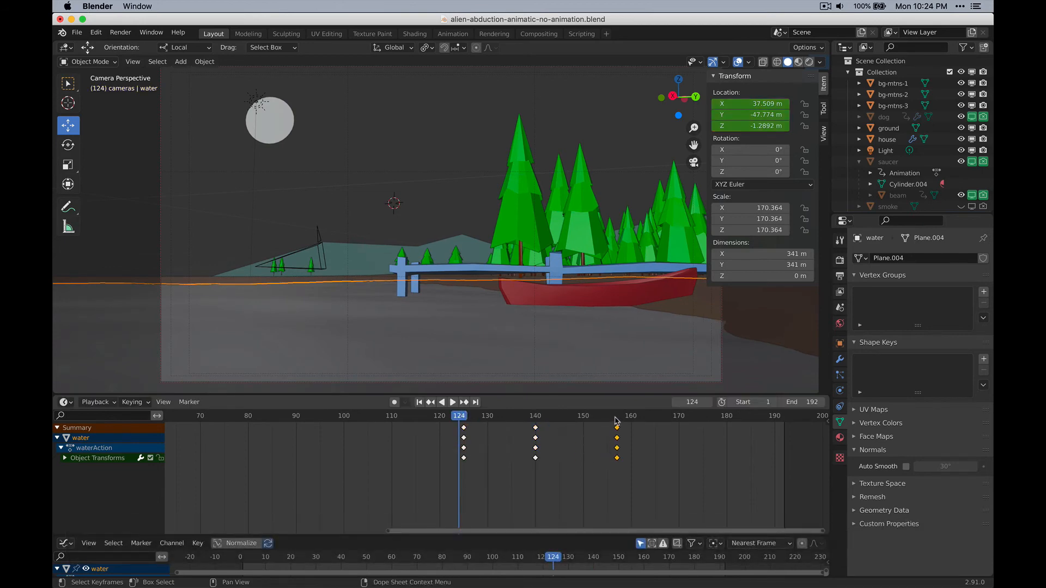
drag(617, 421, 521, 422)
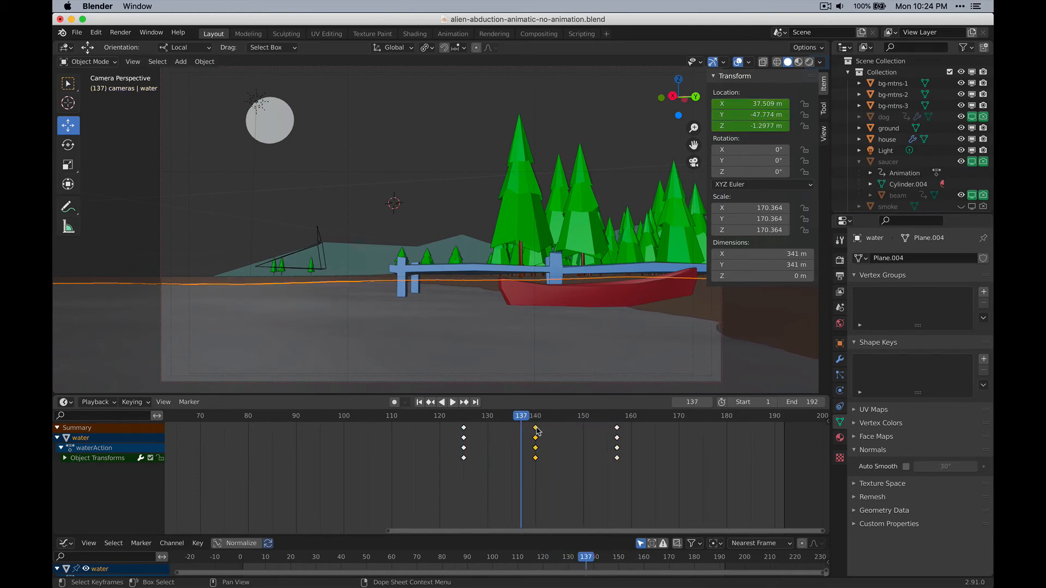
Step: Duplicate the water plane's frame 140 keyframes to frame 171, preview the motion, and move the copy to frame 172
key(shift+d)
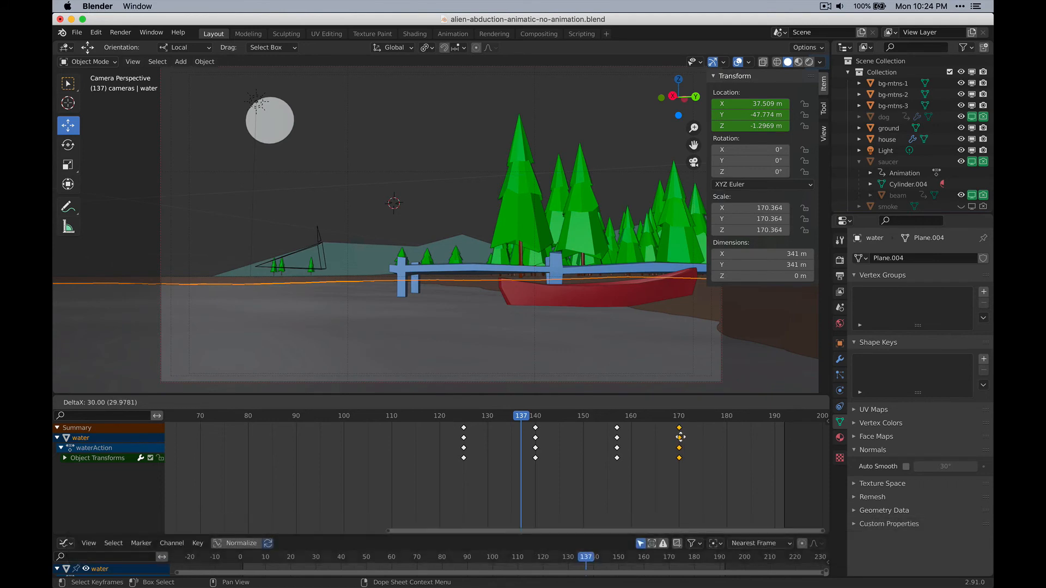
click(683, 437)
key(space)
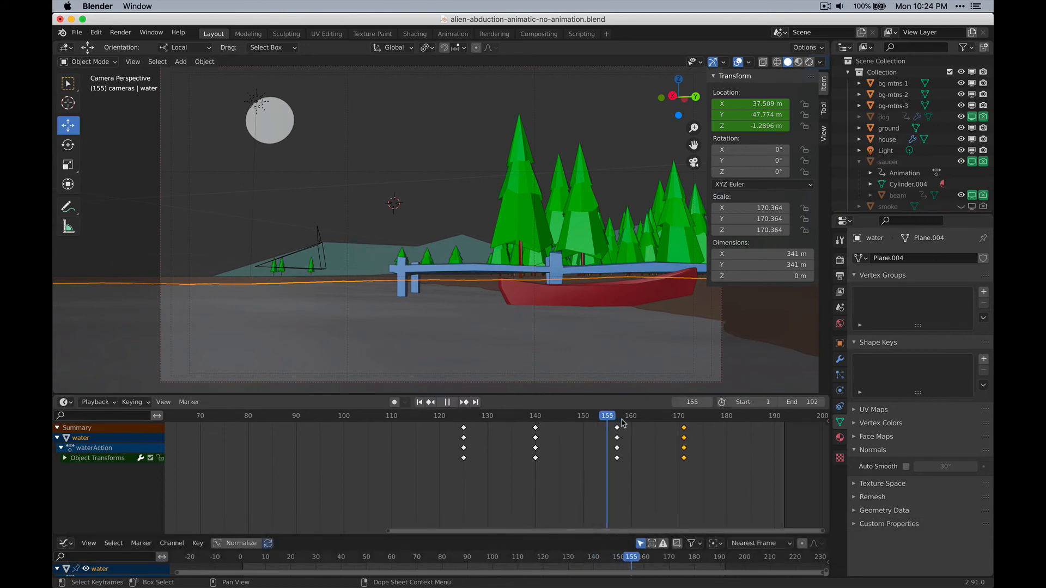
key(space)
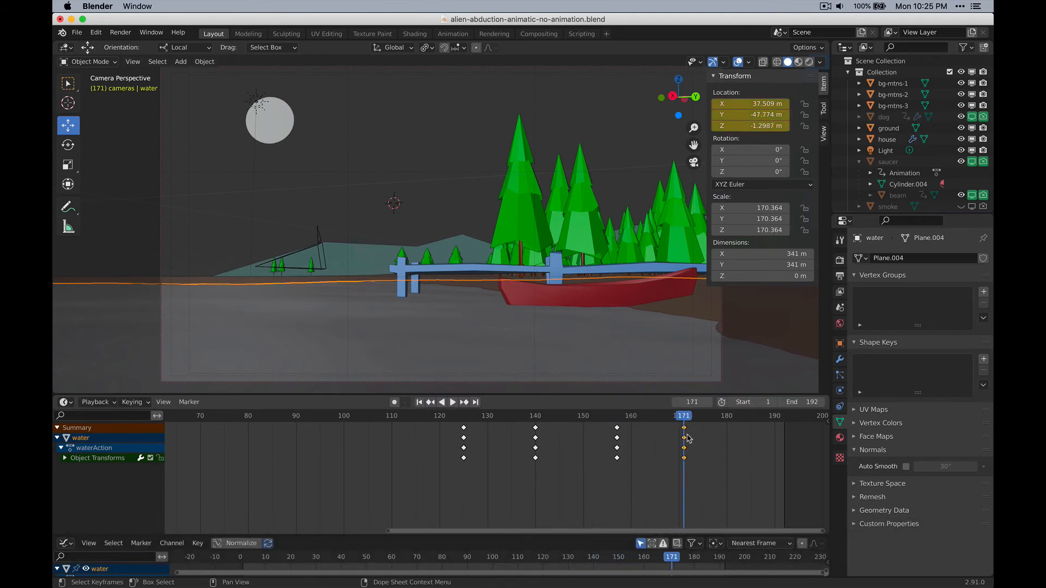
key(g)
click(696, 450)
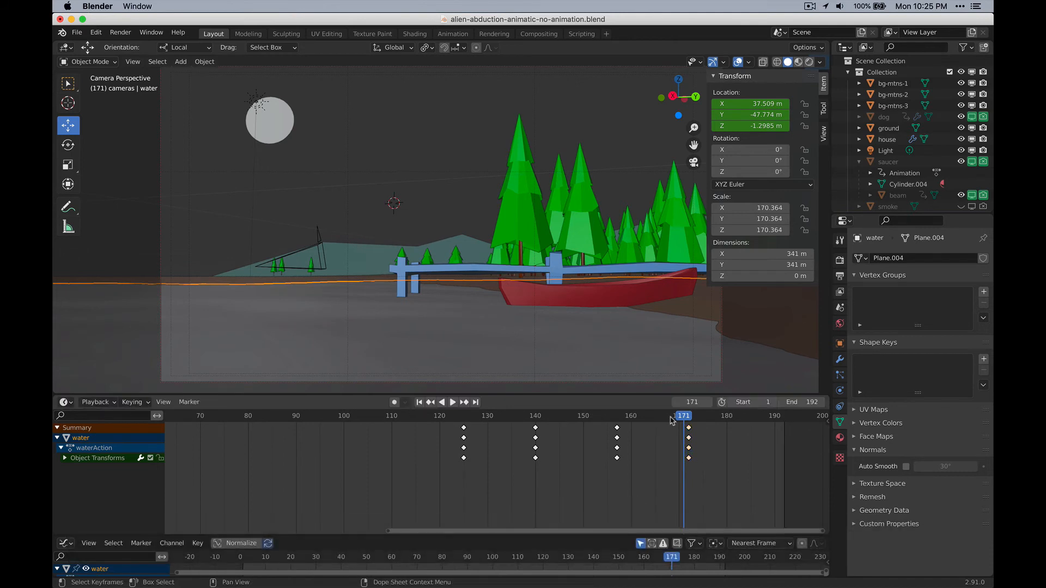
Step: Set the scene's end frame to 144
drag(673, 419, 411, 440)
drag(477, 531, 278, 513)
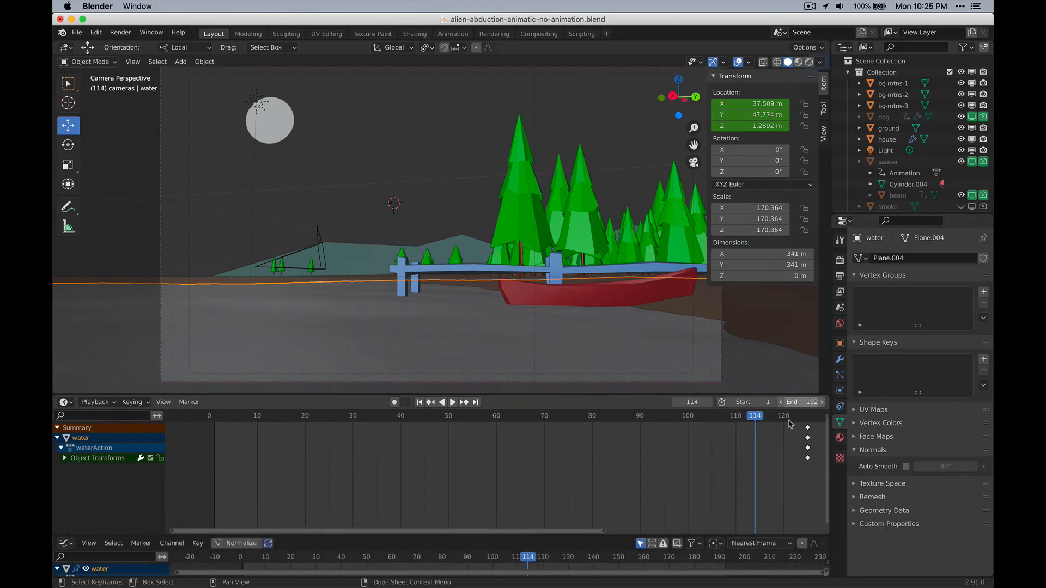
scroll(790, 424, right, 5)
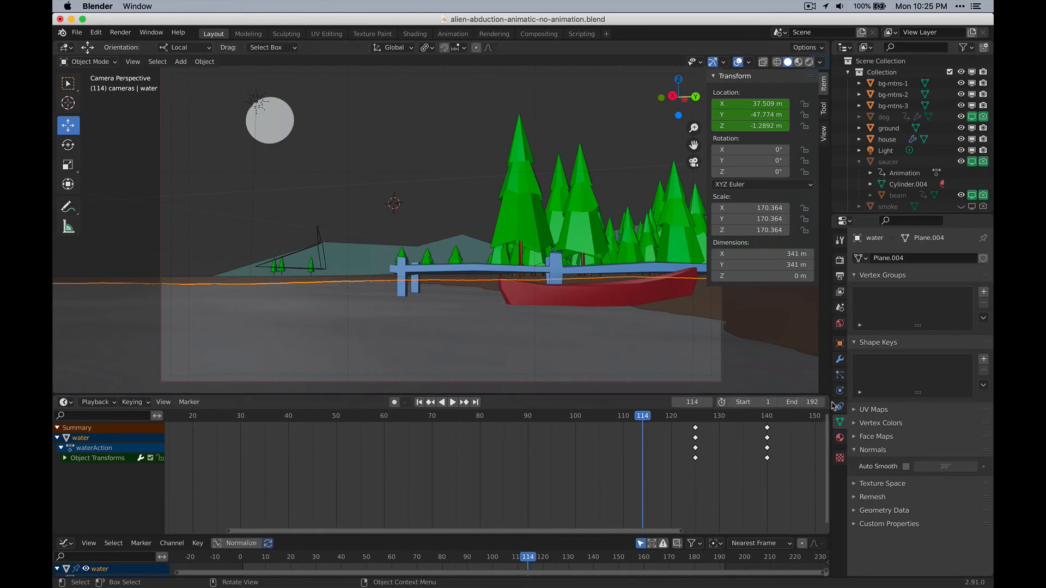
click(807, 402)
text(14)
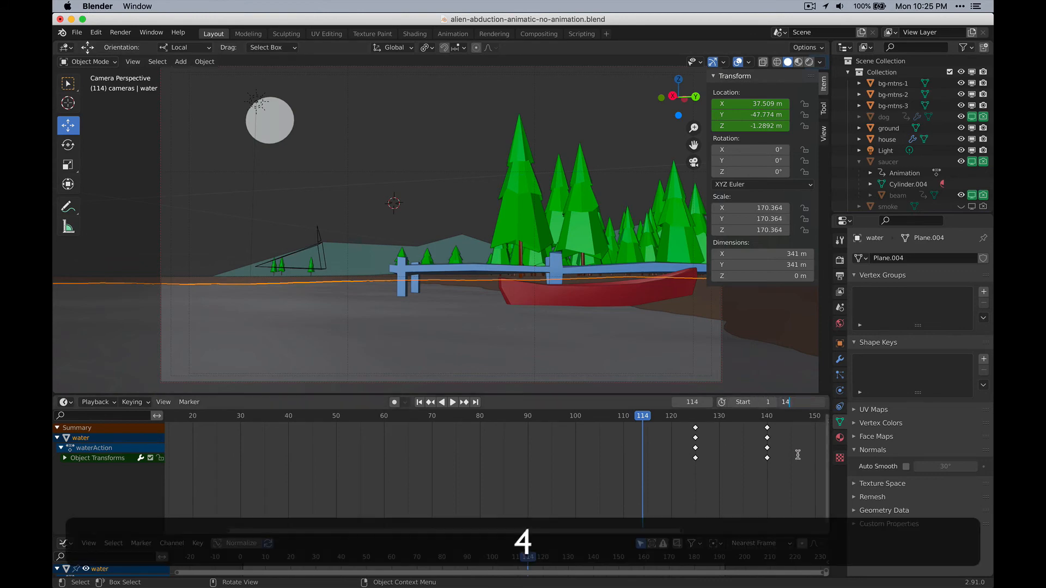
text(4)
key(Return)
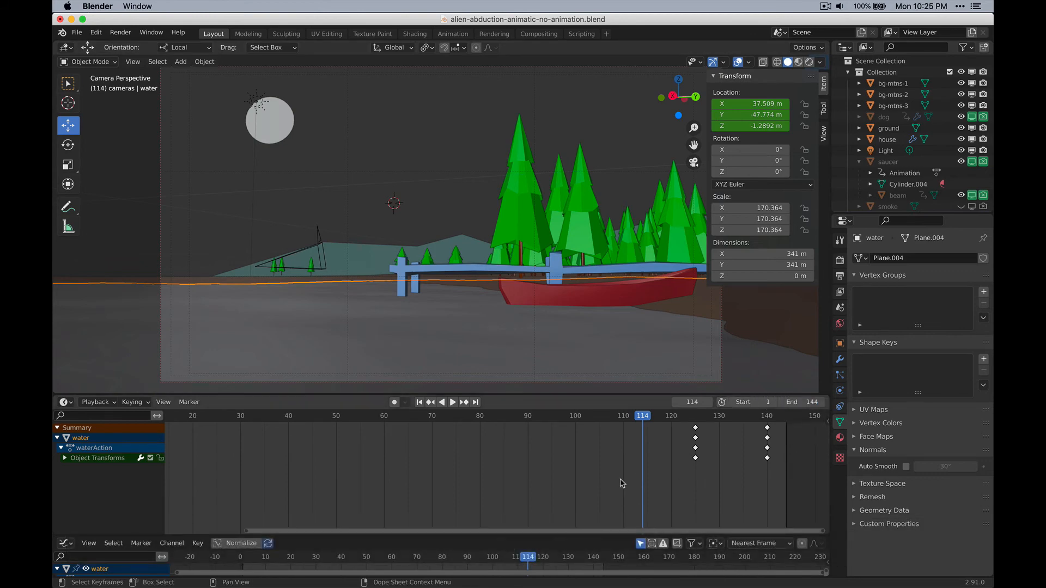
Step: Shift all four of the water plane's keyframes 19 frames later, so they run from frame 144 to 191, and deselect them
drag(626, 531, 793, 540)
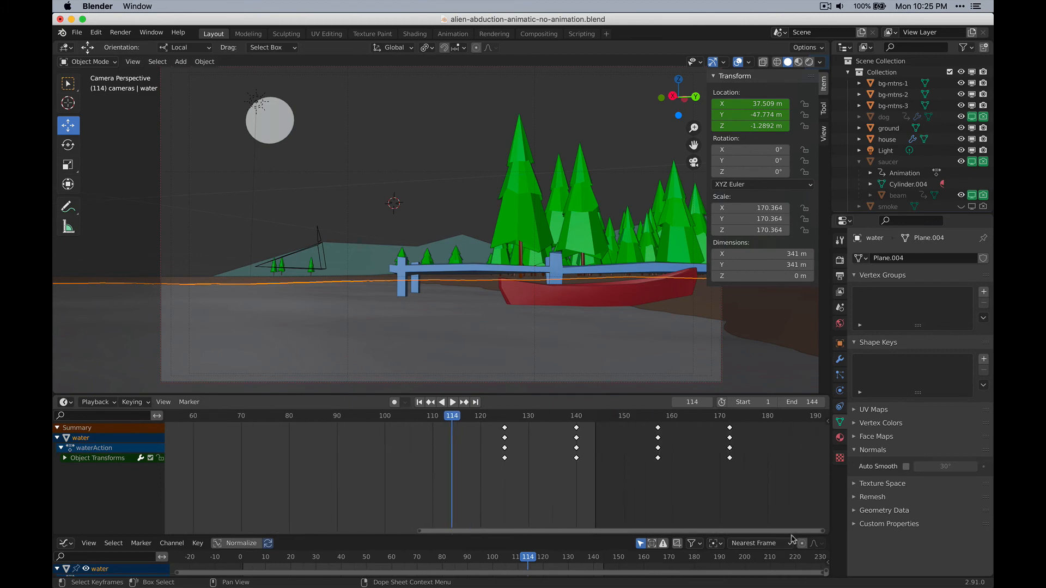
drag(788, 486, 595, 433)
drag(638, 531, 707, 531)
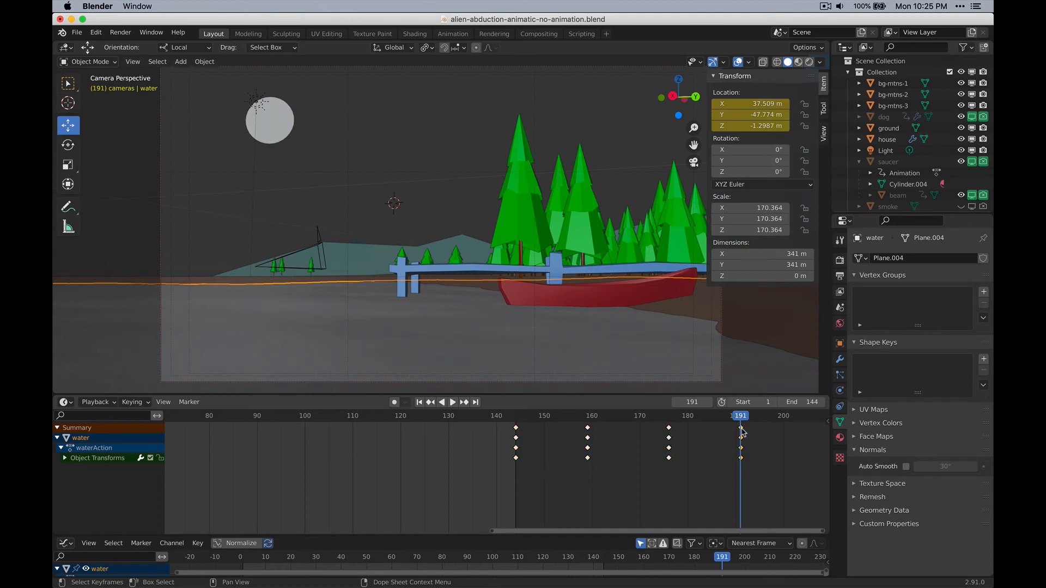
drag(743, 428, 741, 430)
click(688, 468)
drag(624, 529, 506, 528)
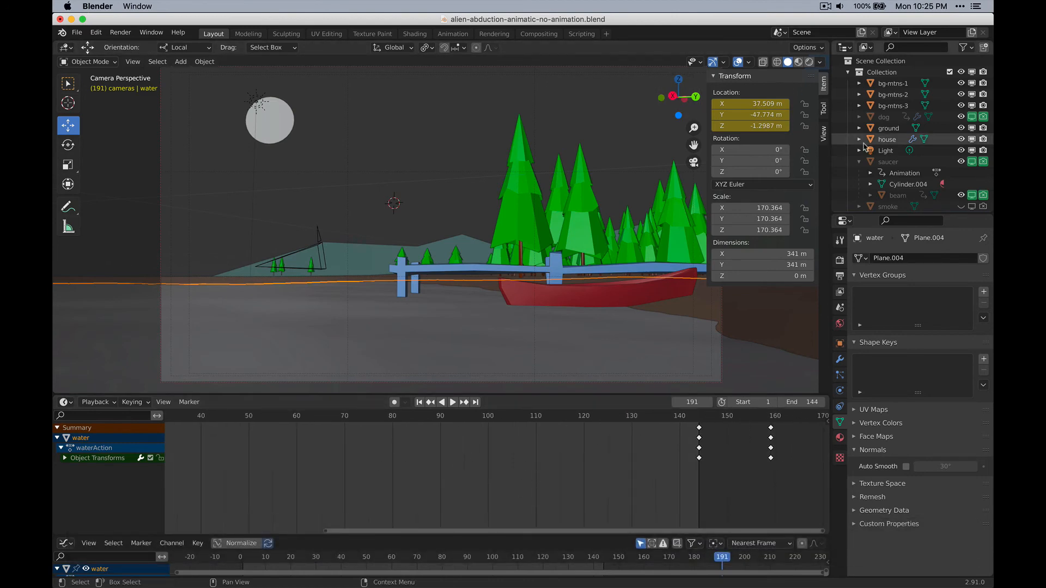
Step: Collapse the main Collection in the Outliner and enlarge the 3D viewport
click(806, 33)
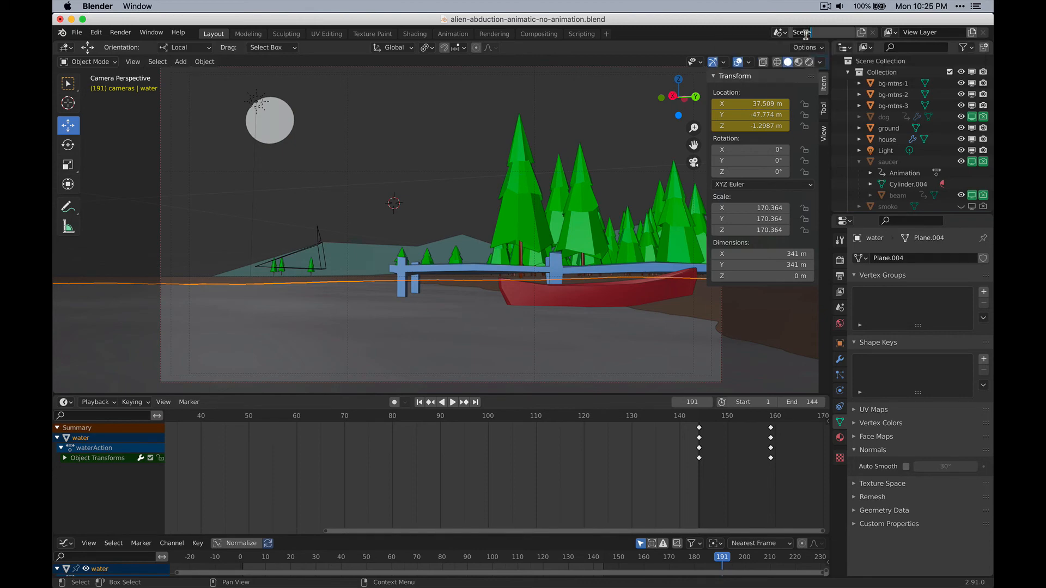
key(Escape)
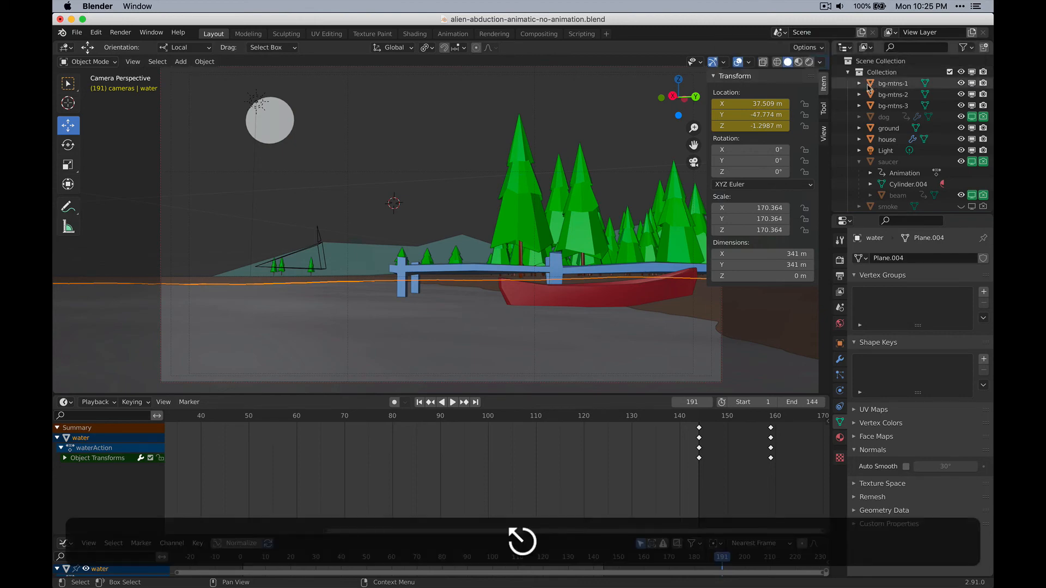
click(848, 72)
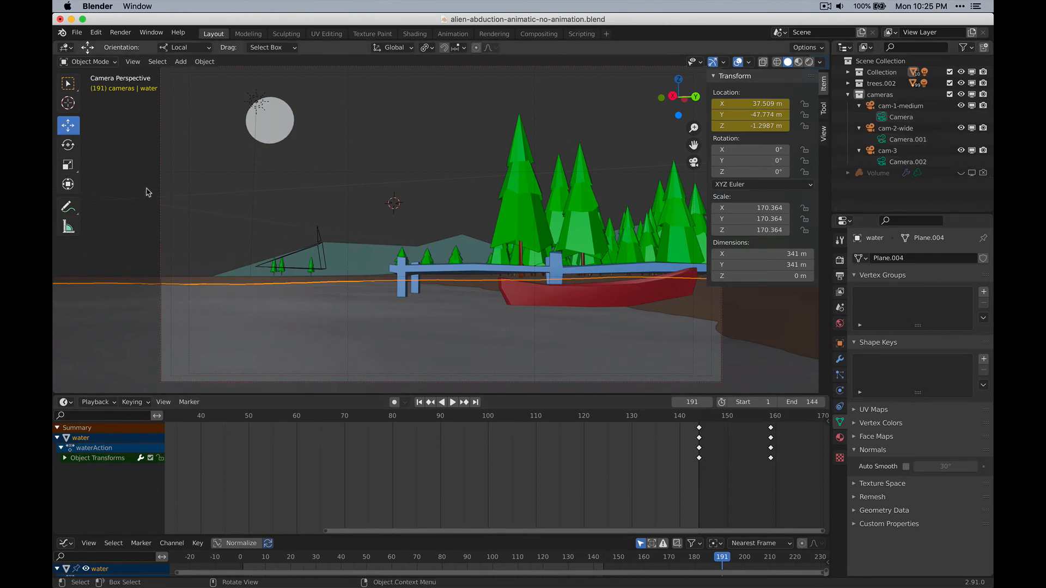
drag(175, 396, 177, 426)
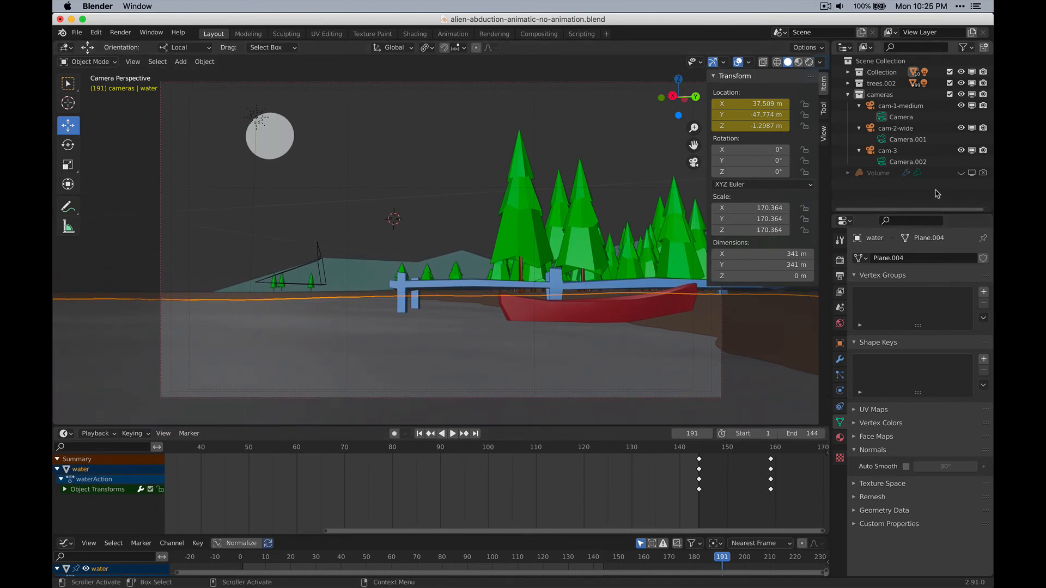
Step: Make cam-1-medium the active camera and rename the scene CAM-1_1-144
click(900, 118)
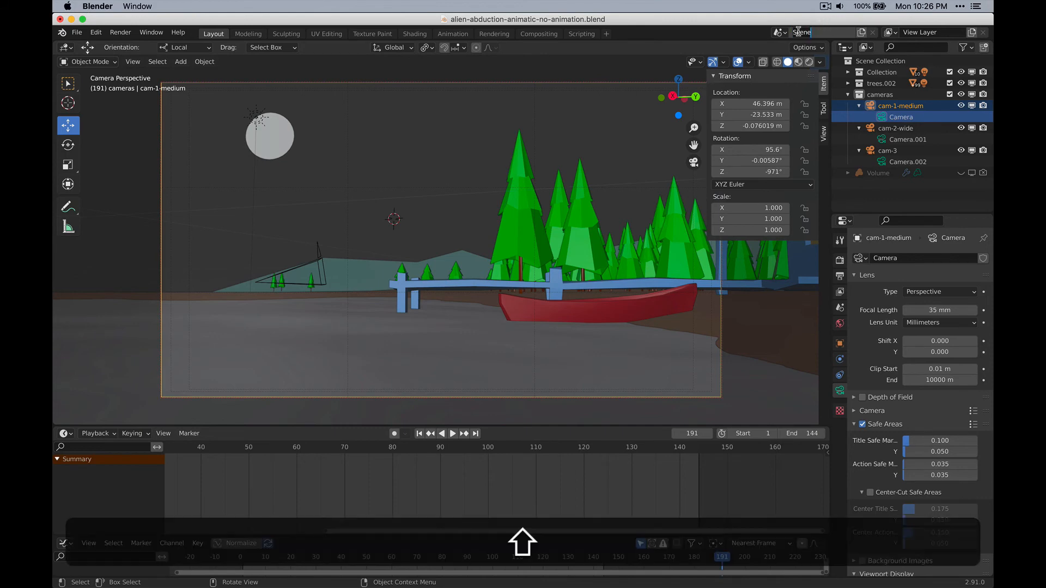
text(CAM-1_1-4)
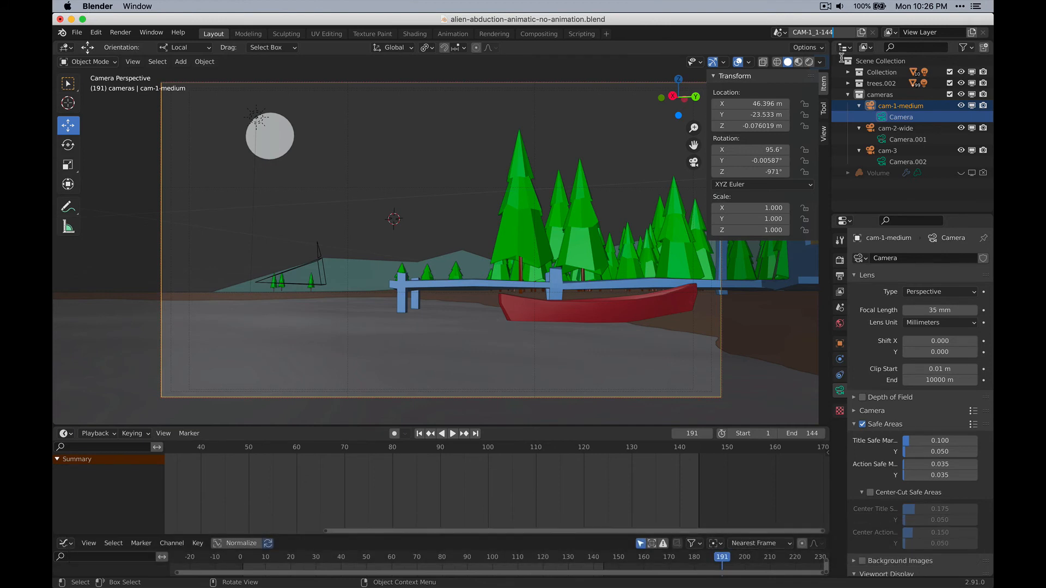
key(Return)
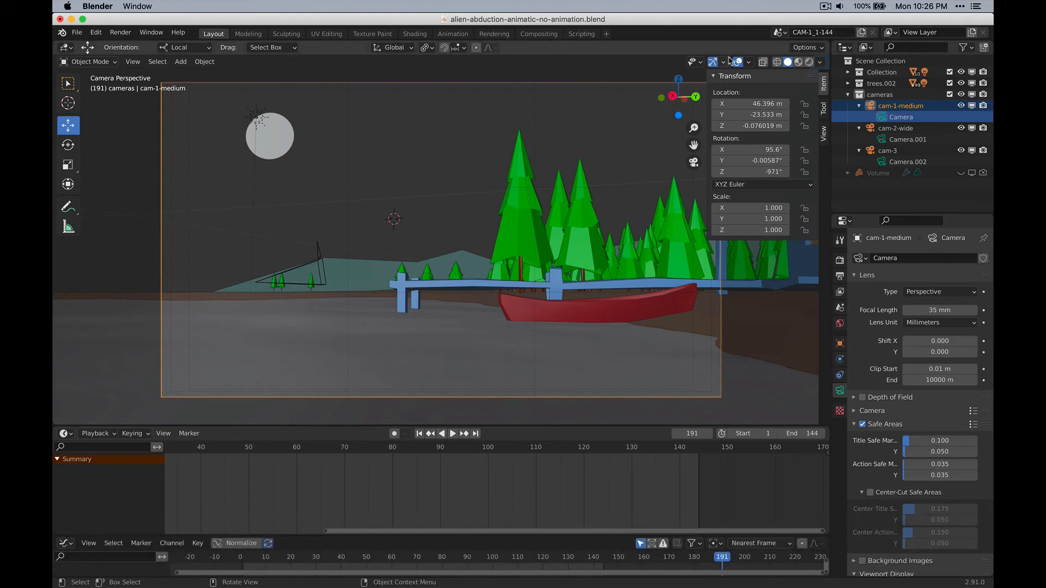
Step: Create a linked copy of the CAM-1_1-144 scene and name it CAM-1_144-192
click(862, 33)
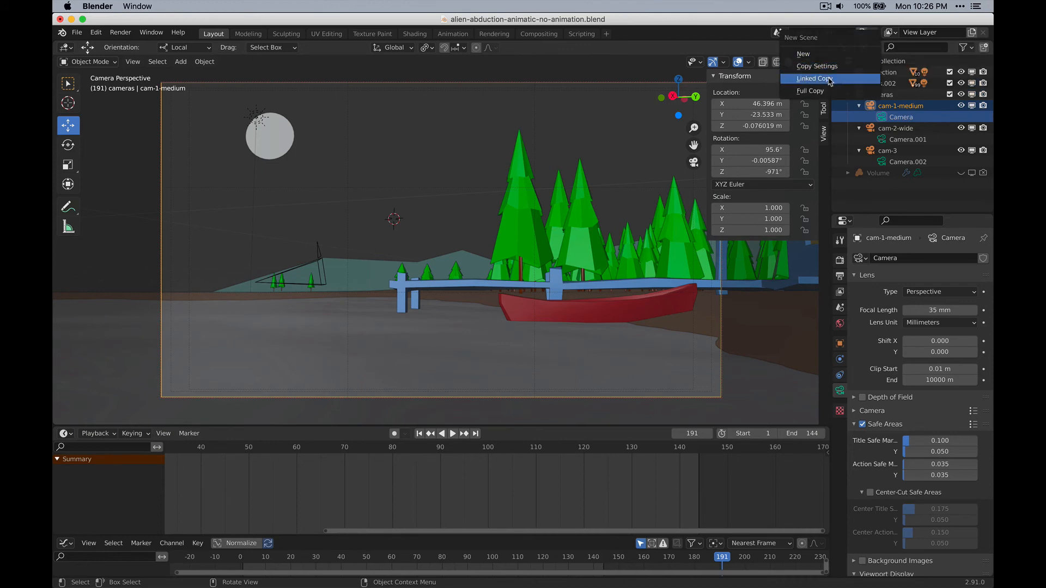
click(830, 80)
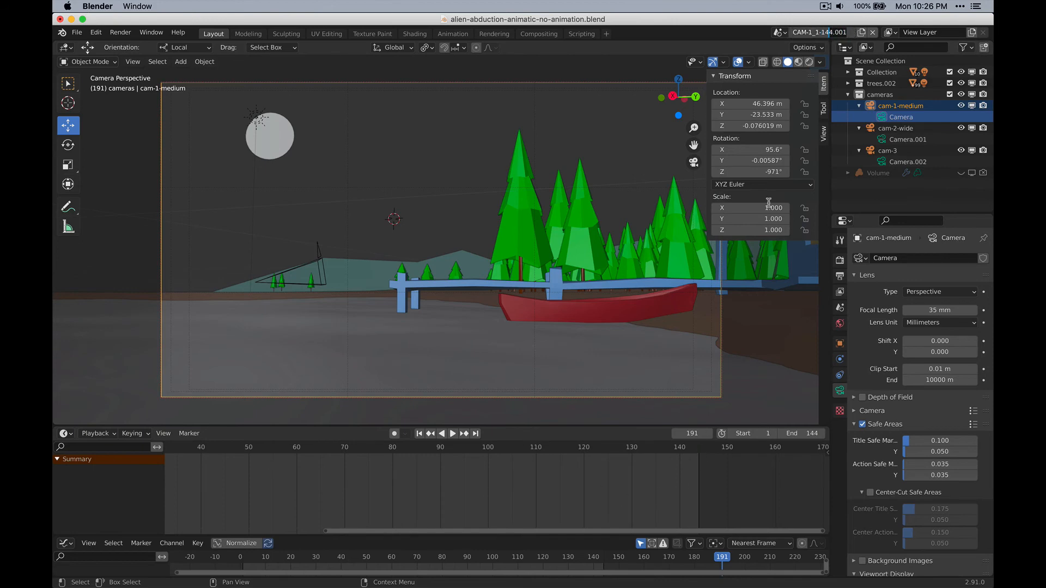
drag(813, 32, 847, 32)
text(_)
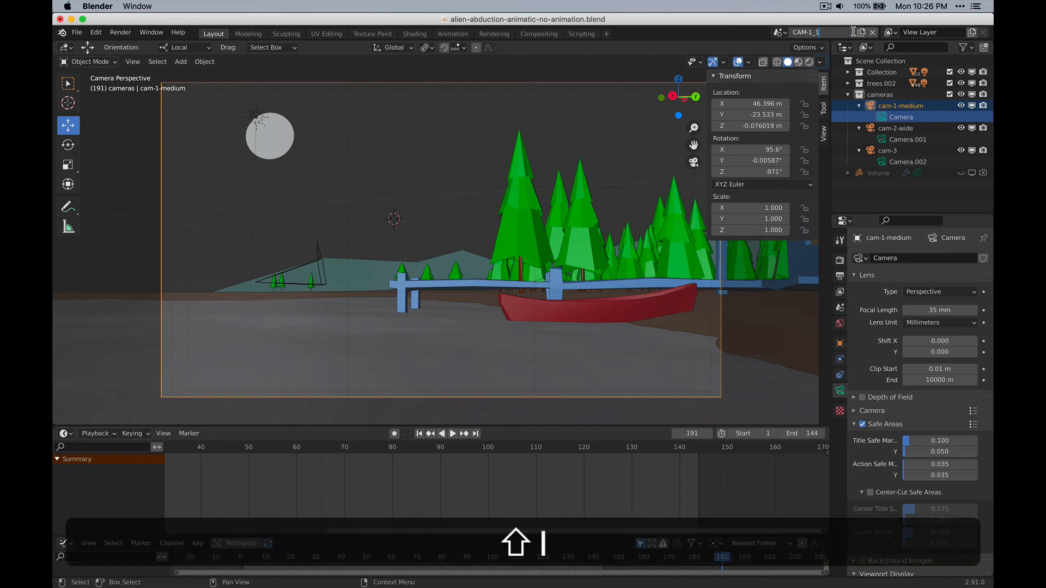
text(144-192)
key(Return)
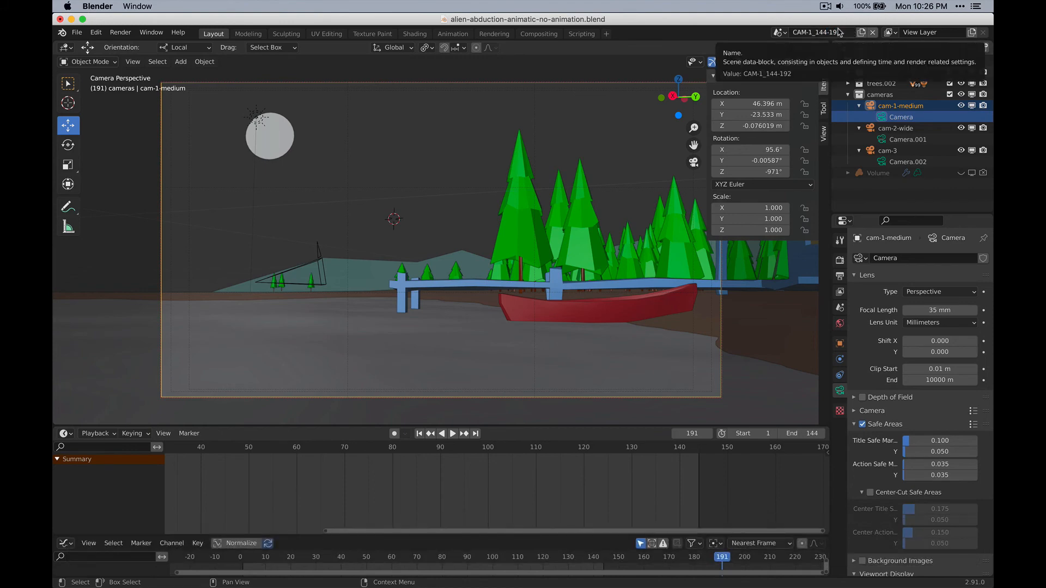
Step: Switch to the CAM-1_1-144 scene and back to CAM-1_144-192 to compare the two
click(780, 33)
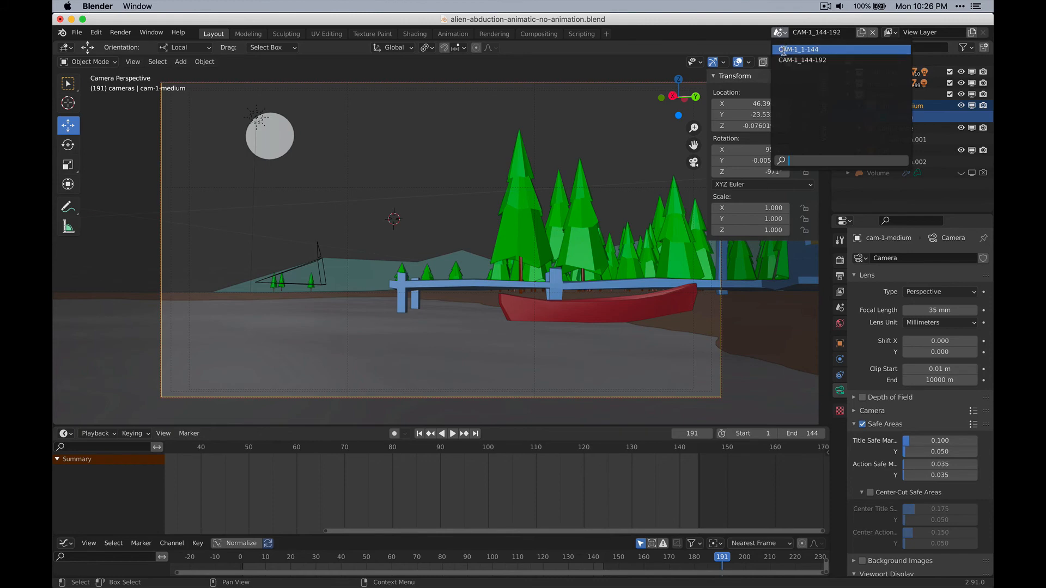
click(785, 52)
click(780, 32)
click(787, 61)
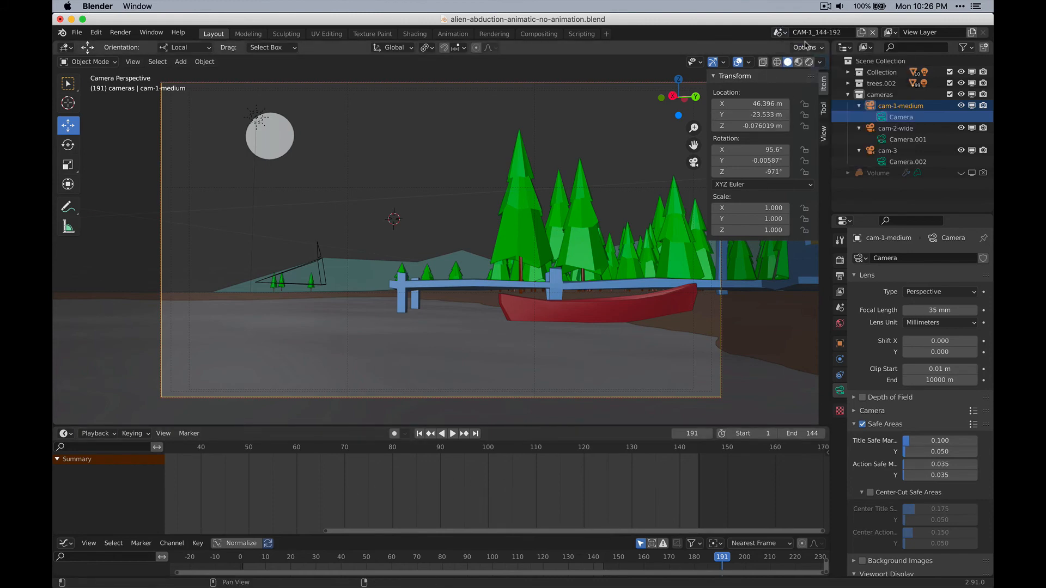
Step: Set the CAM-1_144-192 scene's frame range to start at 144 and end at 192
click(840, 276)
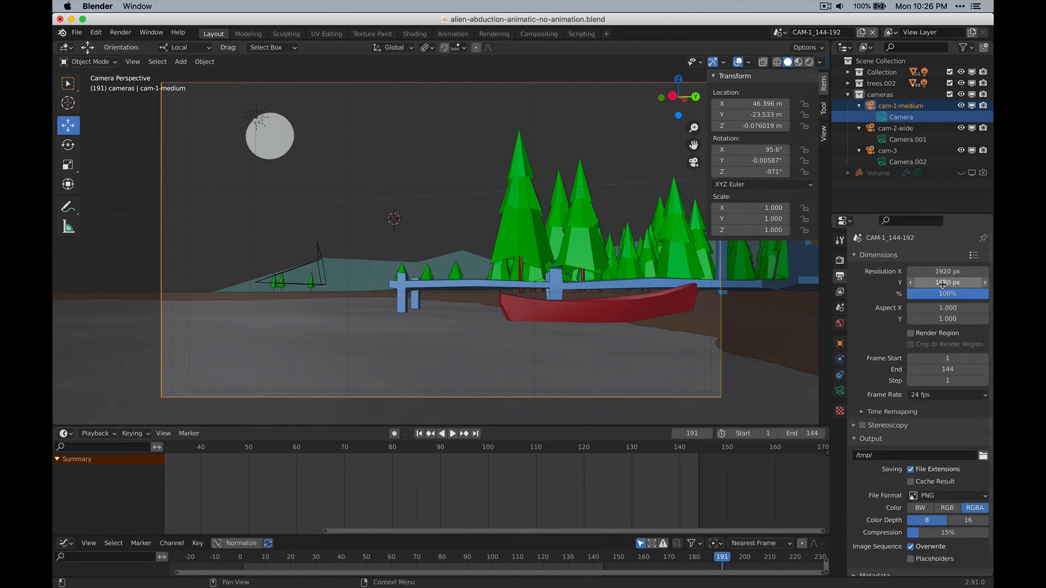
click(947, 358)
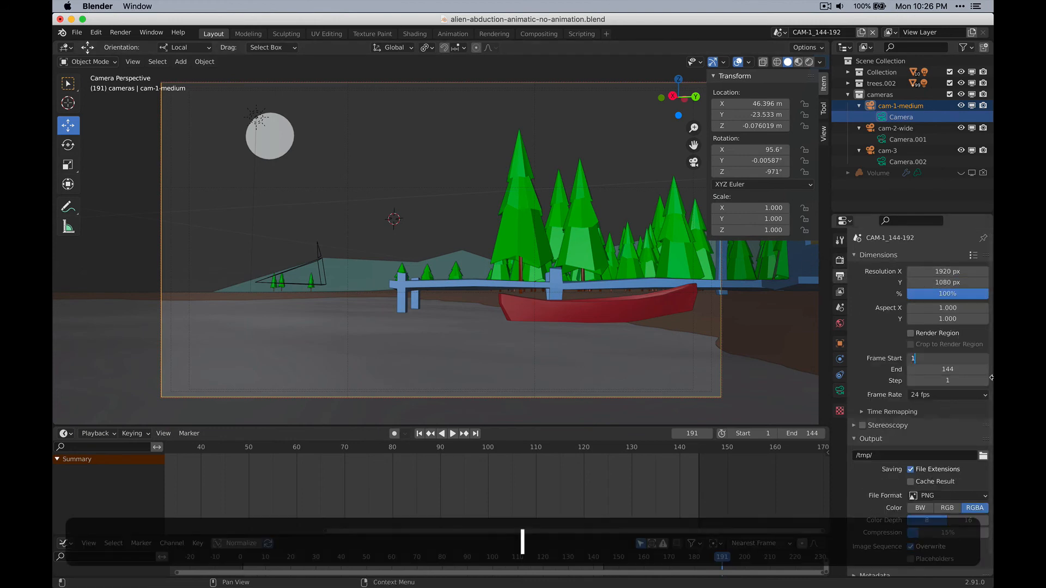
text(44)
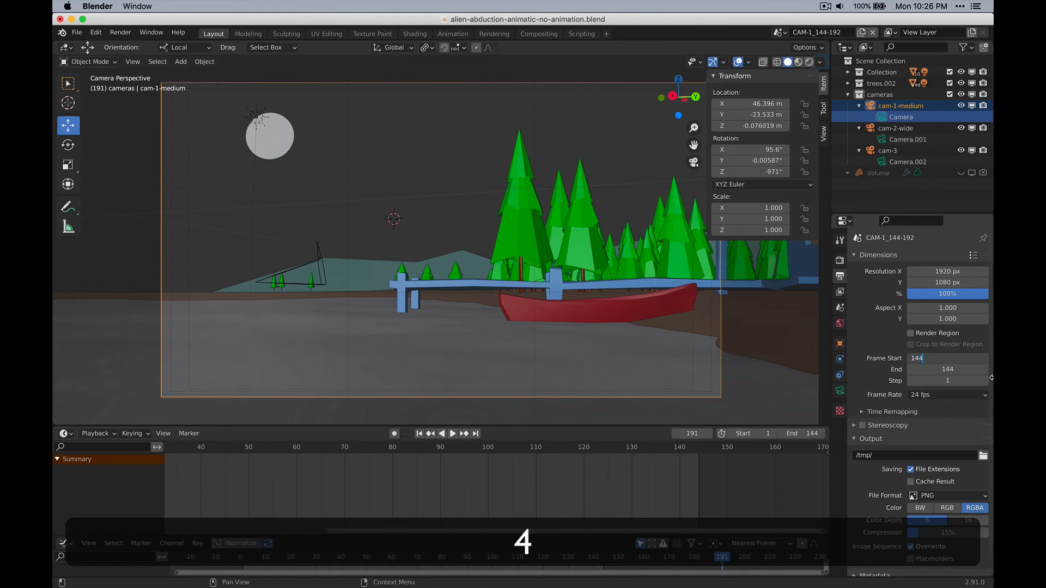
click(951, 369)
text(192)
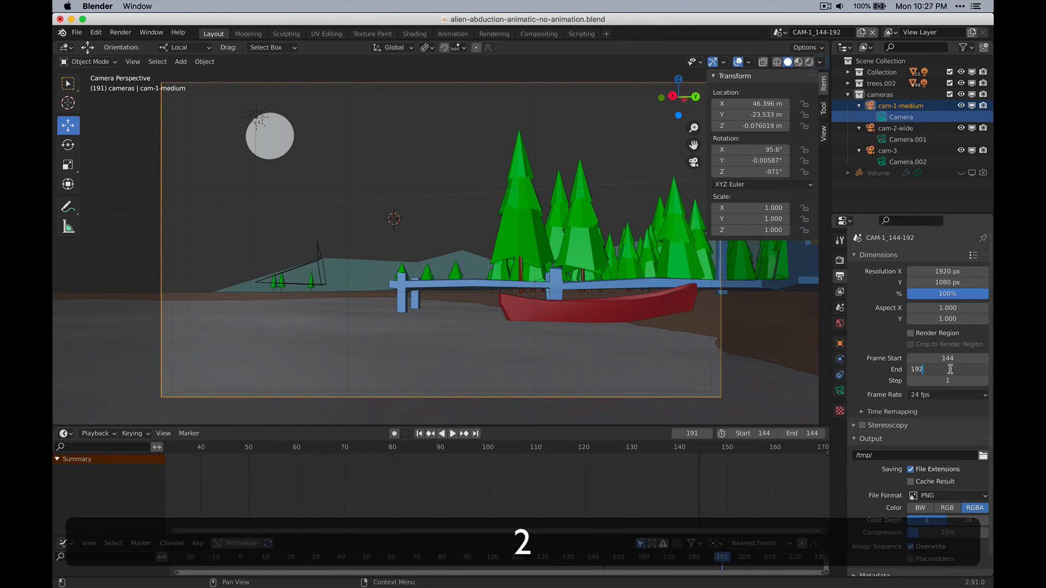
key(Return)
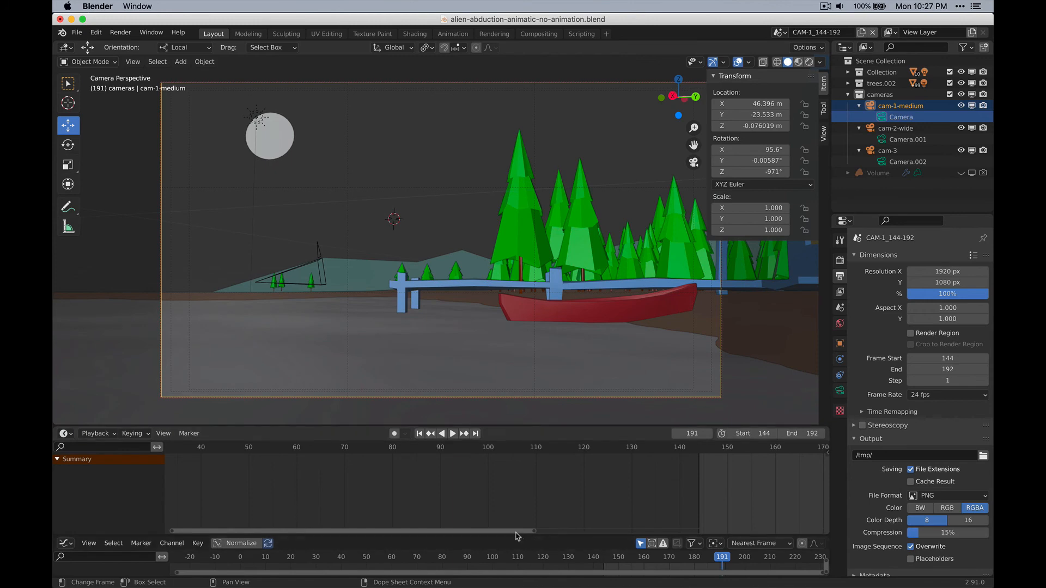
drag(518, 534, 759, 536)
Step: Switch to the CAM-1_1-144 scene and move the playhead back to frame 121
click(780, 32)
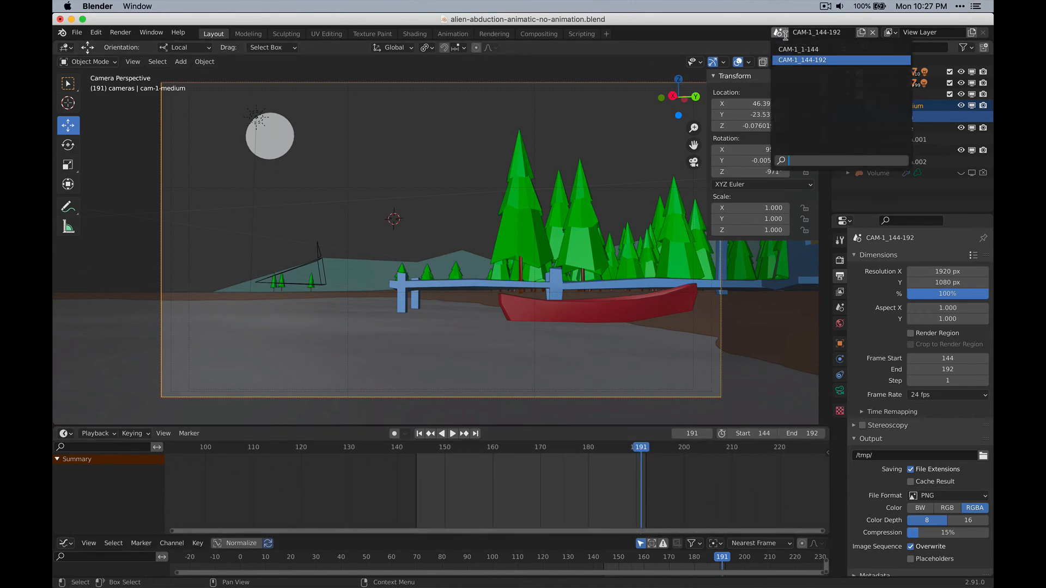
click(798, 51)
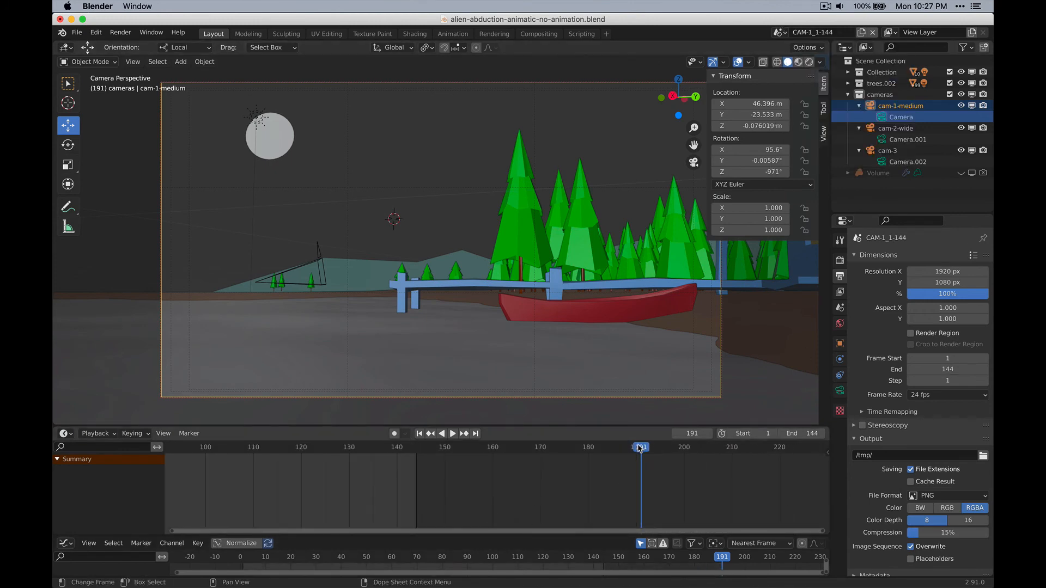
drag(641, 448, 306, 448)
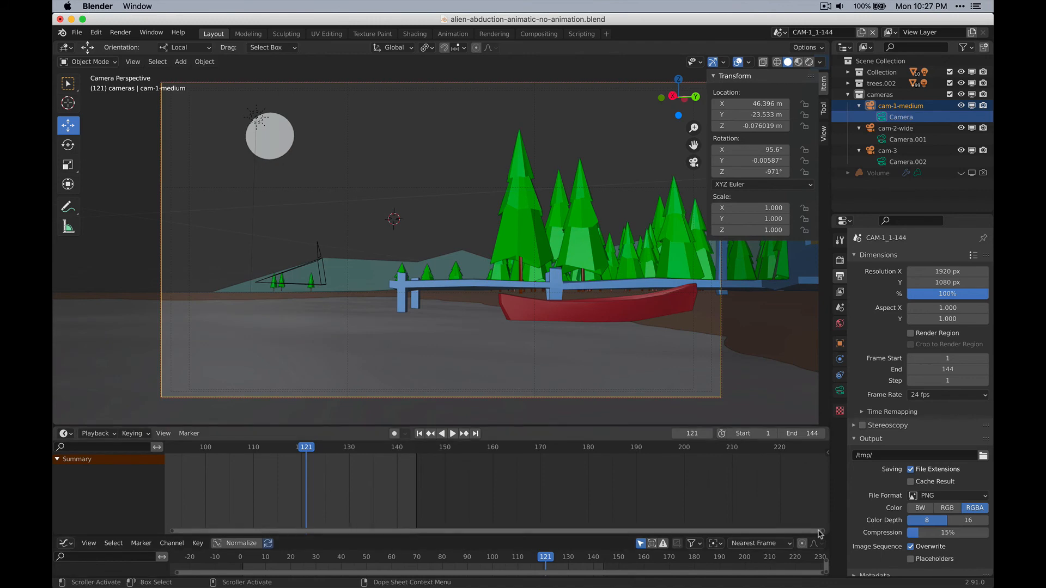
drag(821, 533, 479, 528)
drag(416, 535, 336, 524)
scroll(342, 520, down, 3)
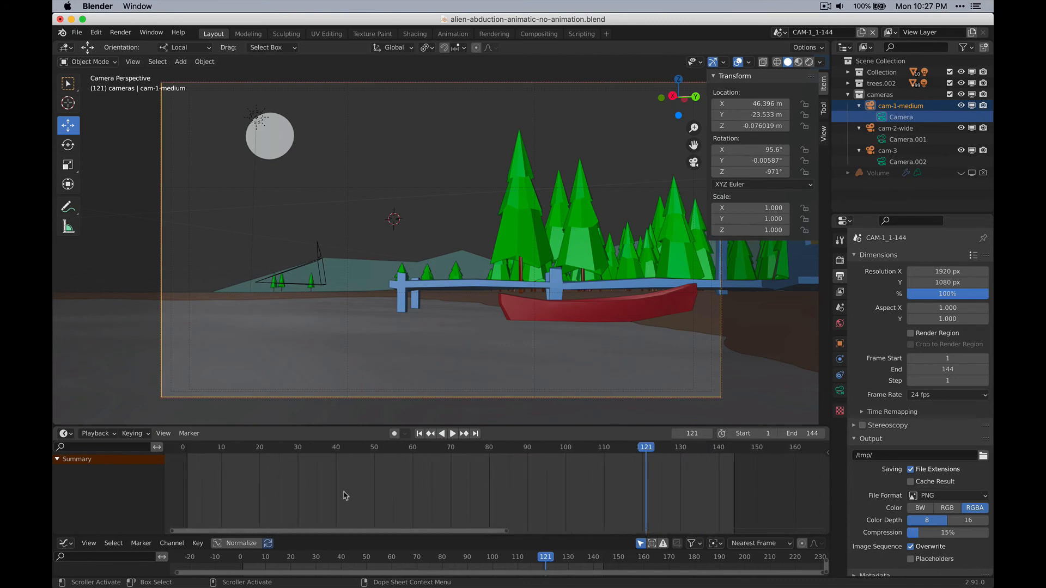
Step: Move the playhead to frame 1 in the cam-2-wide view and switch back to the cam-1-medium camera
click(908, 140)
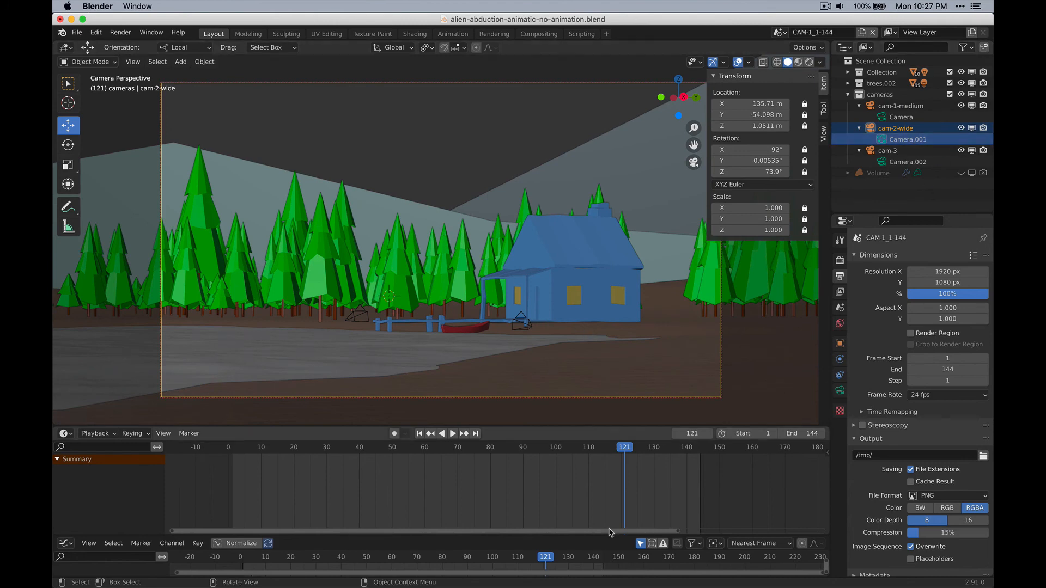
drag(627, 453, 232, 456)
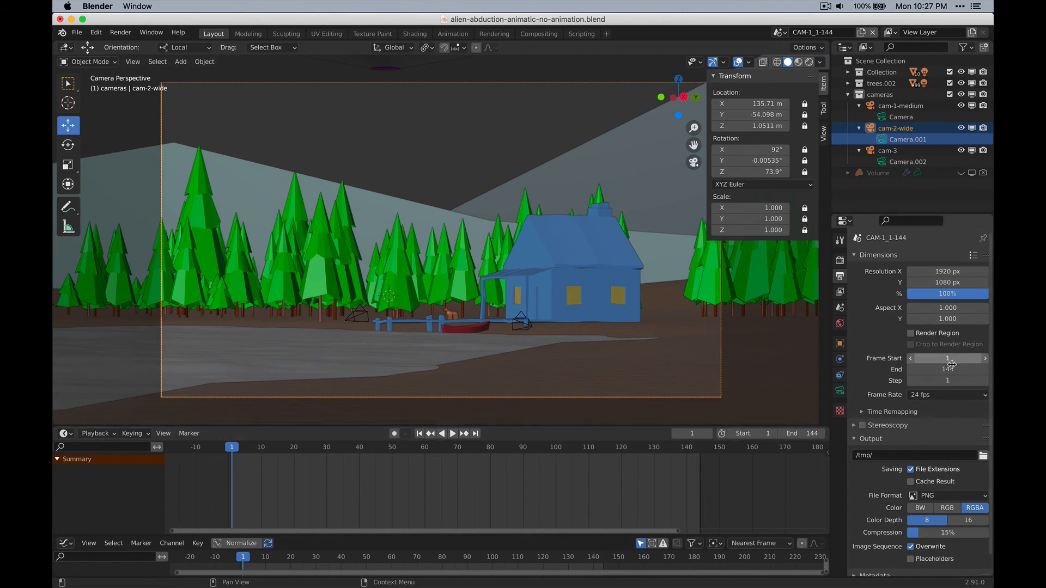
click(862, 34)
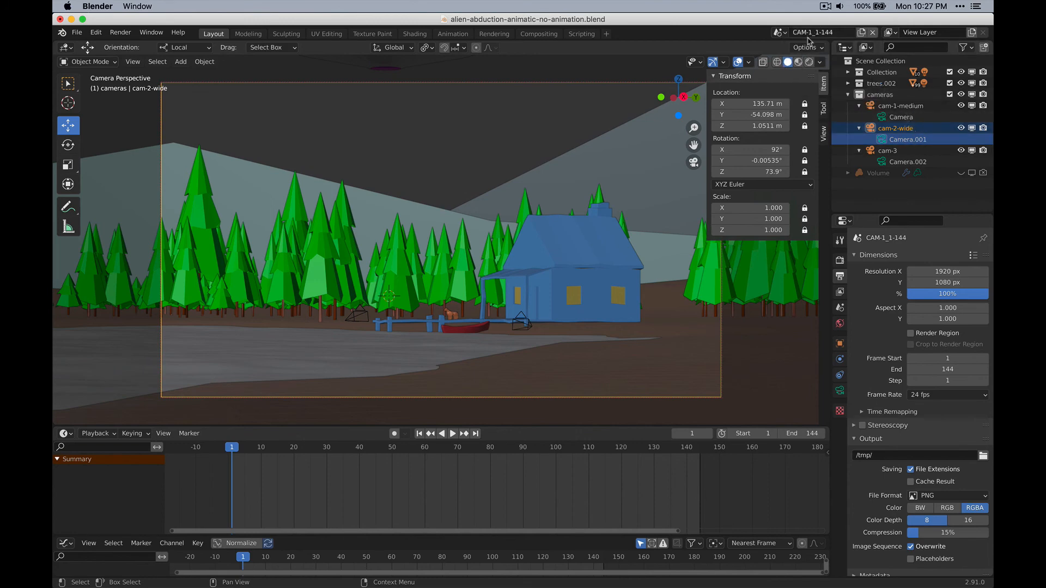
click(882, 116)
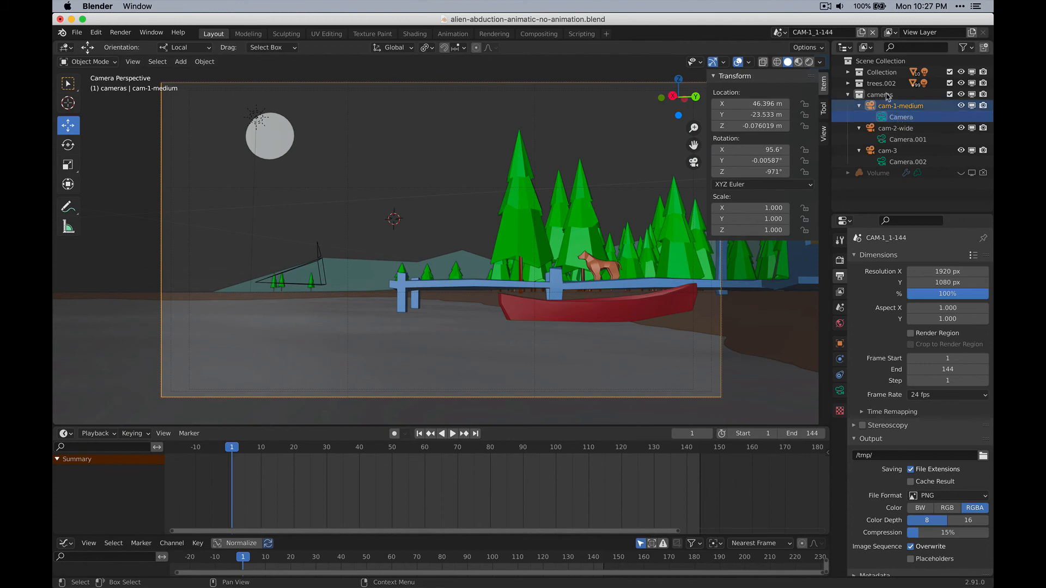
Step: Create a linked copy of the CAM-1_1-144 scene named CAM-1_2-144 and make cam-2-wide its active camera
click(861, 33)
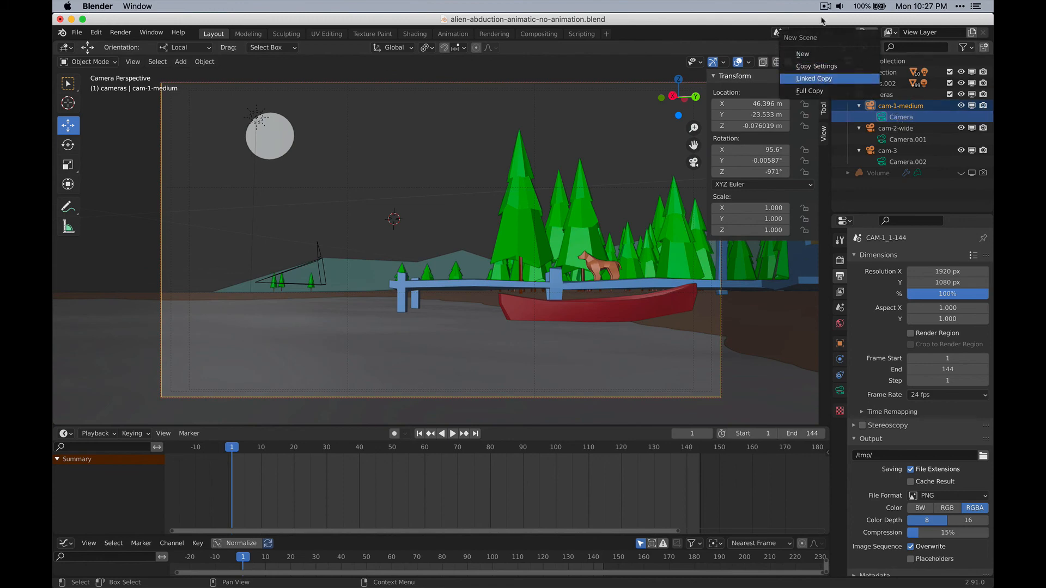
key(Return)
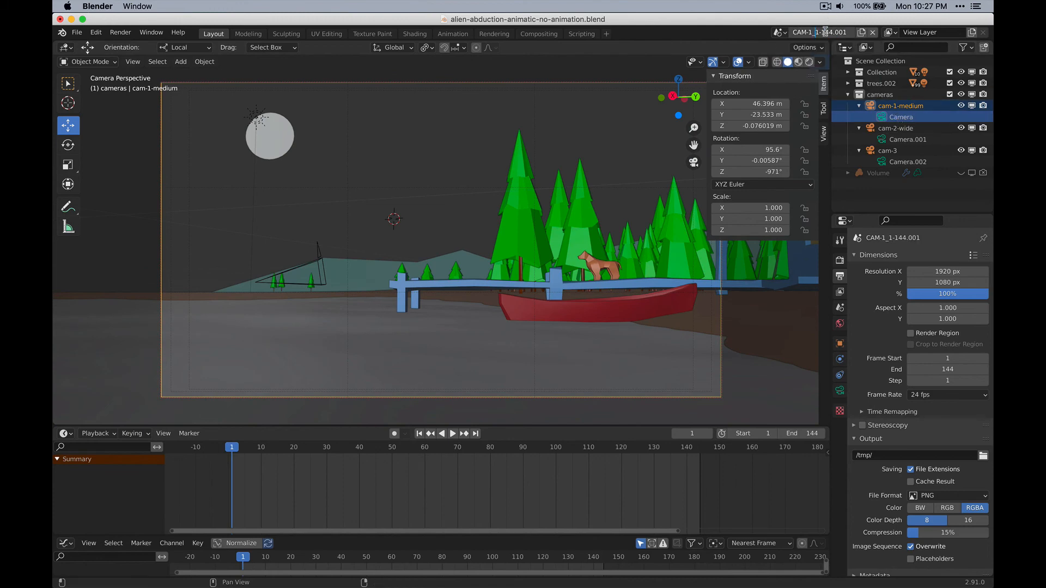
key(BackSpace)
text(2)
key(BackSpace)
key(BackSpace)
key(BackSpace)
key(BackSpace)
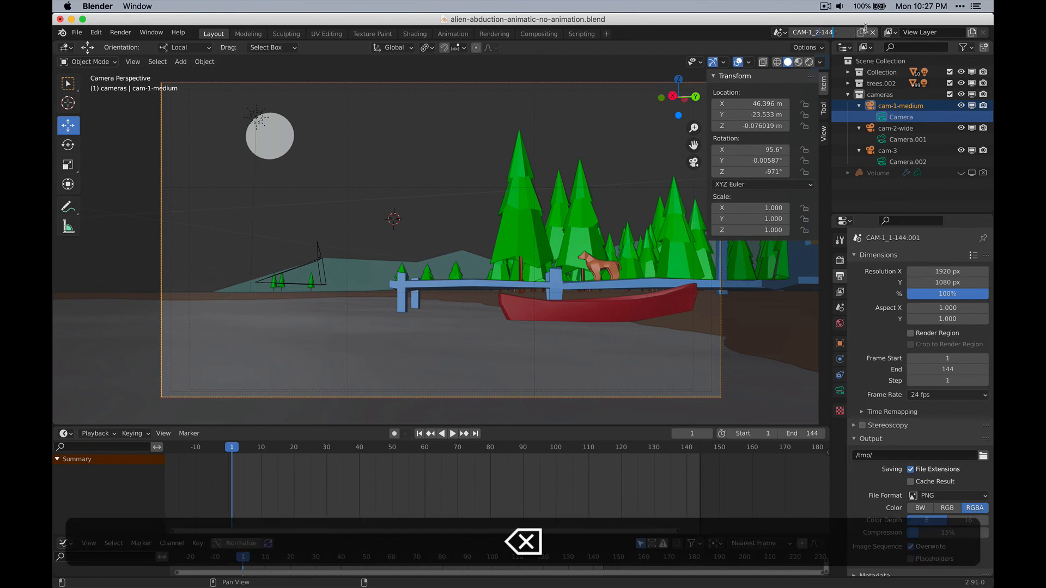
key(Return)
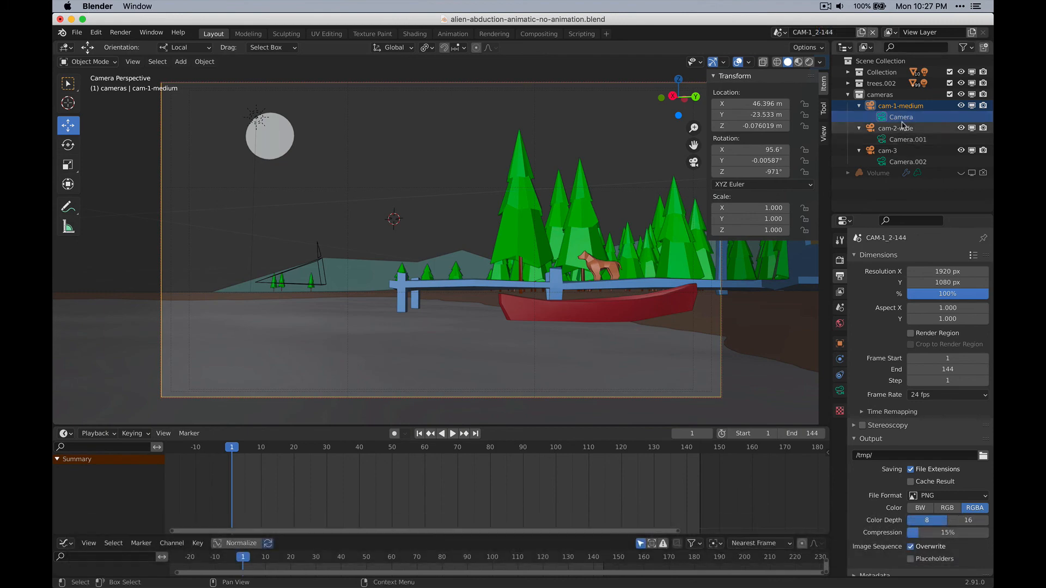
click(902, 142)
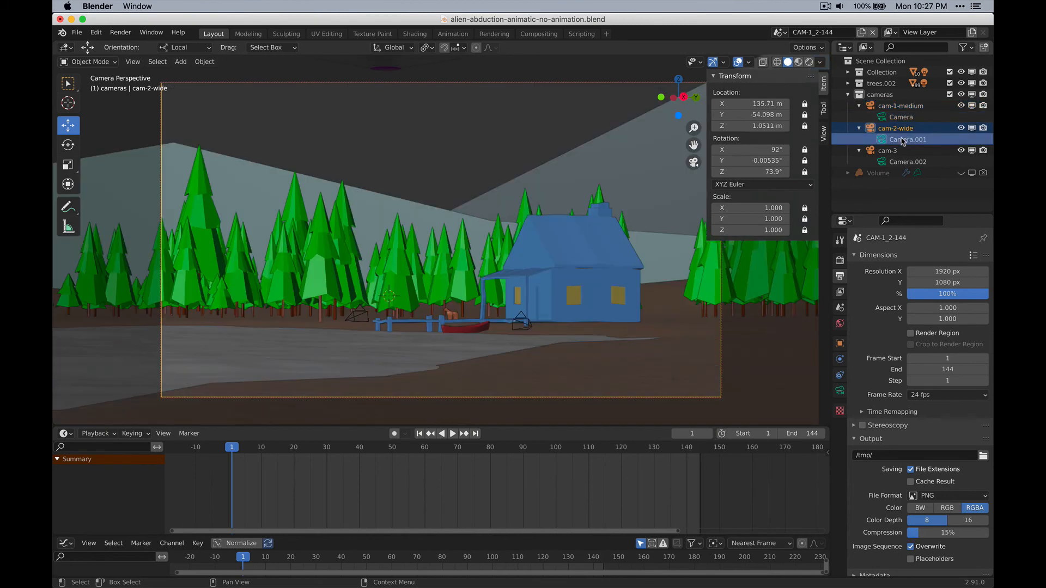
Step: Switch to the CAM-1_1-144 scene and back to CAM-1_2-144 to compare their camera views
click(780, 33)
click(785, 48)
click(780, 33)
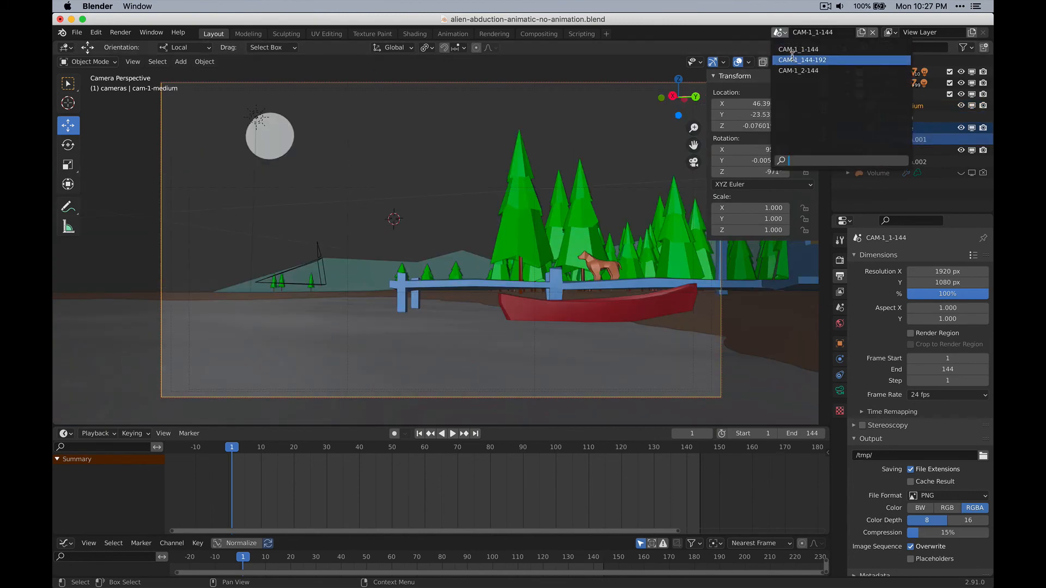
click(794, 71)
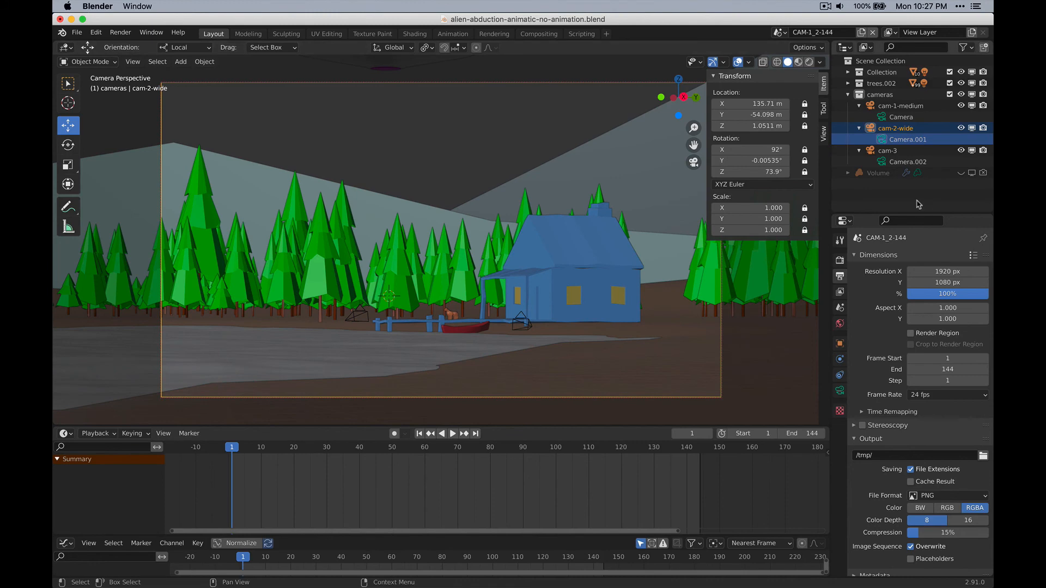
Step: Create a linked copy of the CAM-1_2-144 scene named CAM-3_1-144 and make cam-3 its active camera
click(861, 33)
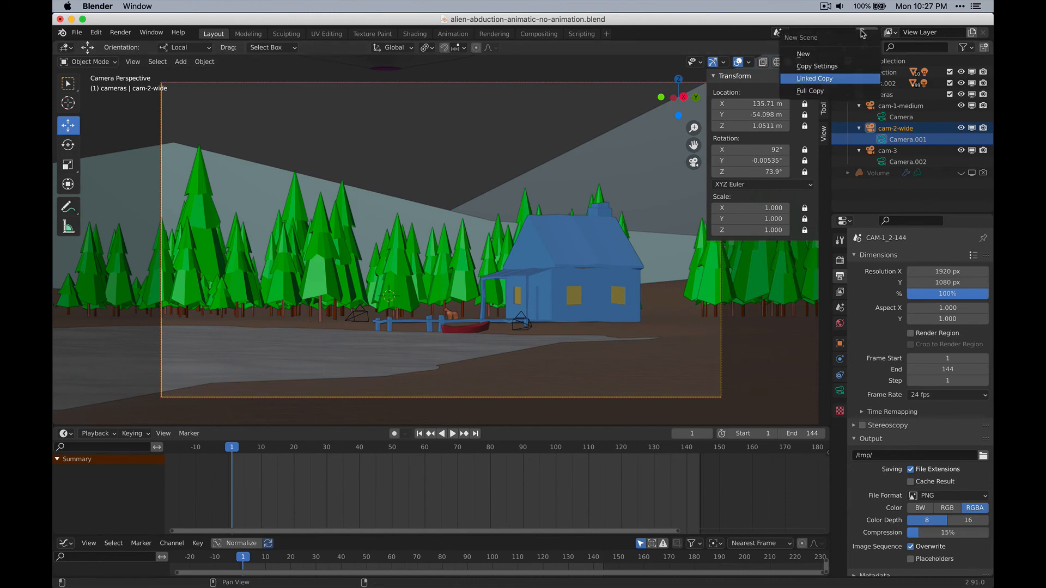
click(827, 79)
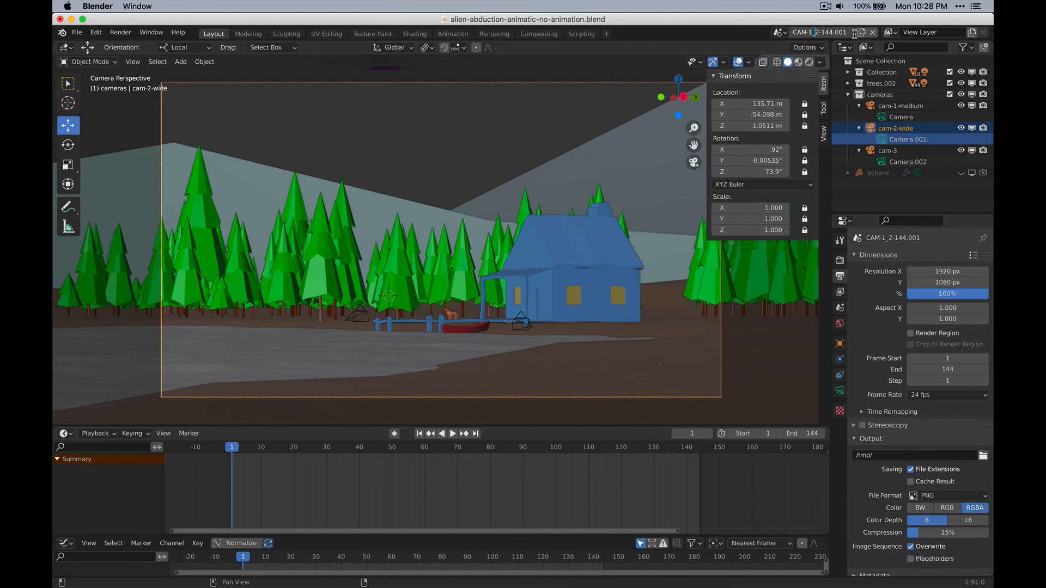
key(Left)
key(Left)
text(3)
key(Right)
key(shift+Right)
text(1)
key(Delete)
key(Delete)
key(Delete)
key(Delete)
click(910, 162)
click(910, 162)
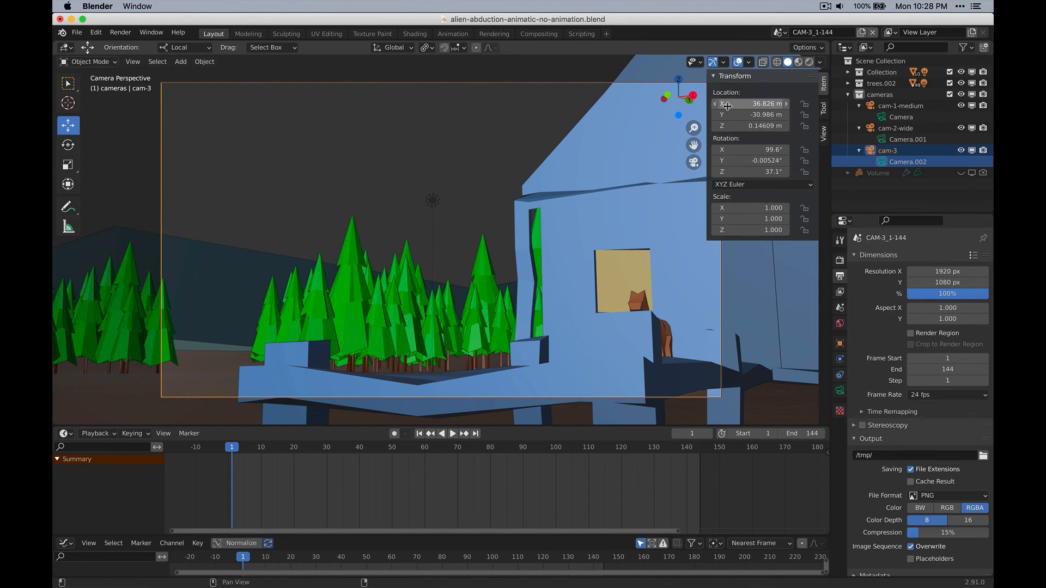
Step: Switch to the CAM-1_2-144 scene and rename it CAM-2_1-144
click(780, 33)
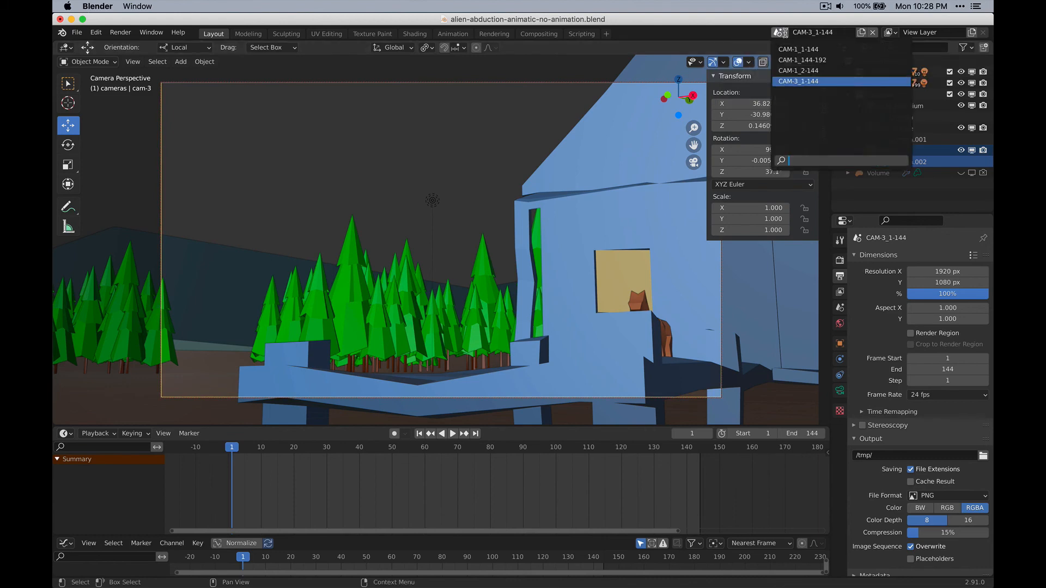
click(834, 67)
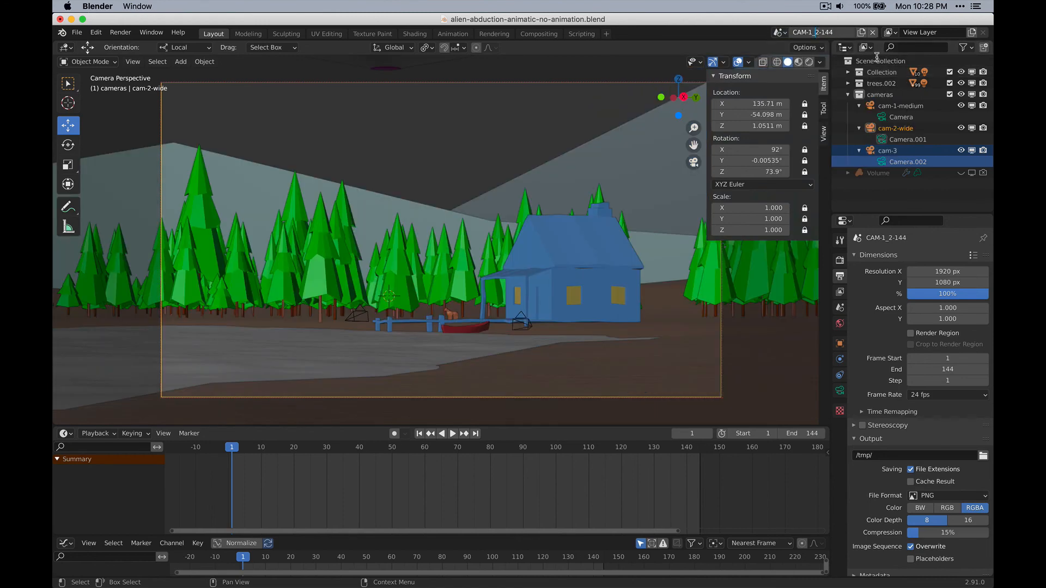
key(Left)
text(2)
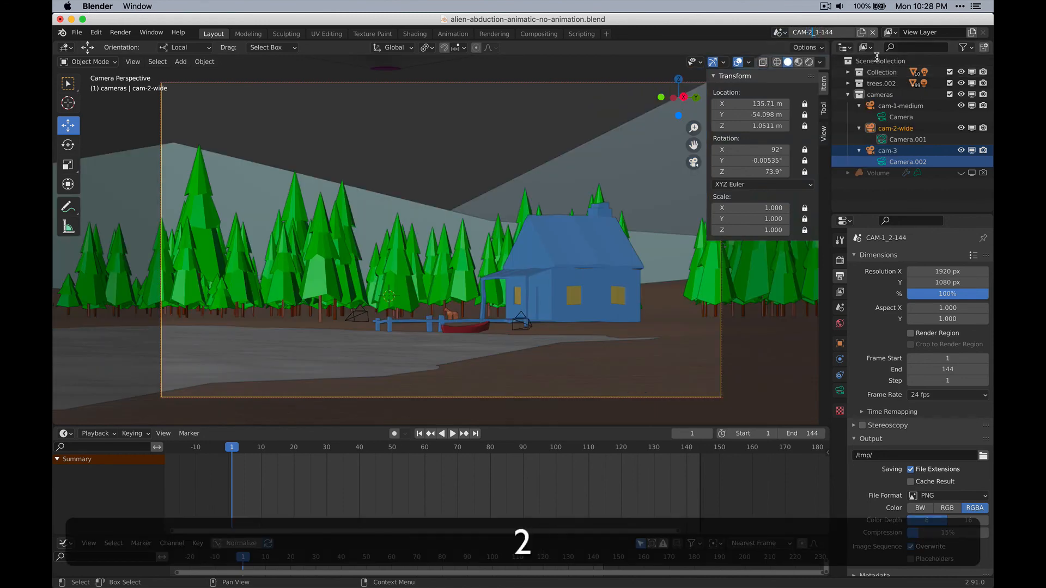
key(Return)
Step: Compare the scene list with the folder names in Finder's animatic-renders folder, selecting cam-3_250-350_x400, and return to Blender
click(779, 32)
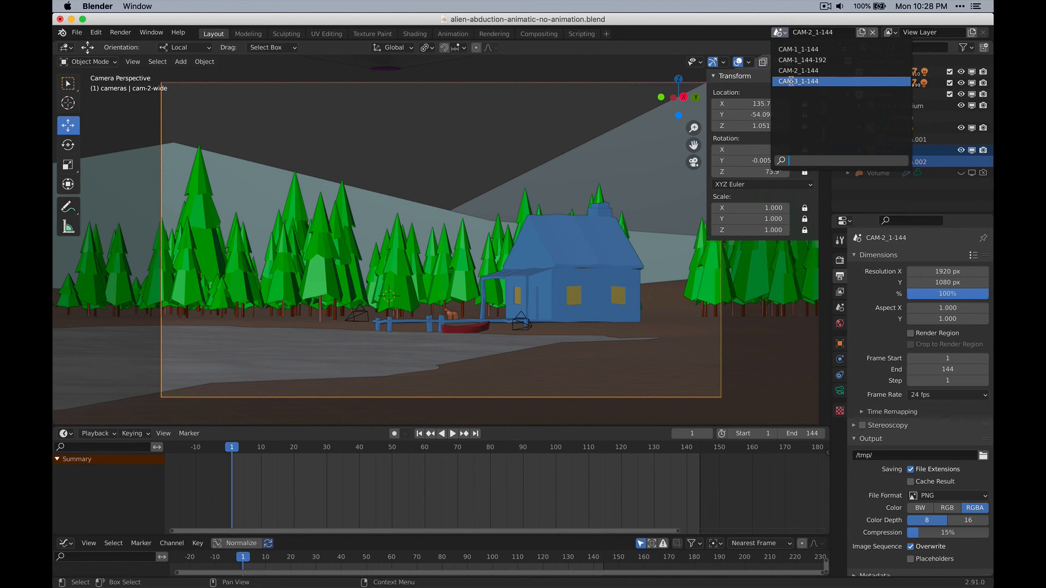
click(782, 31)
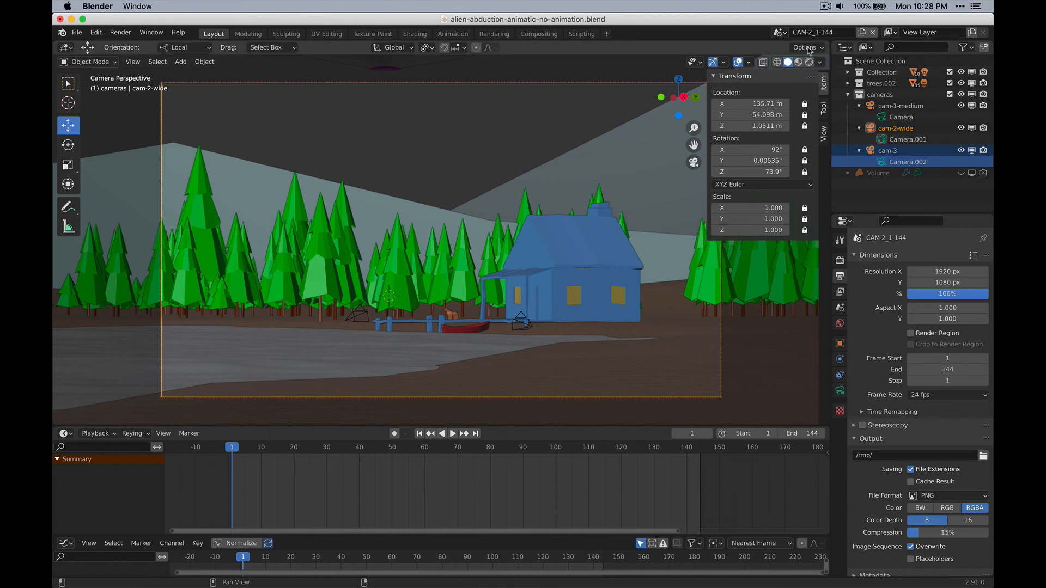
key(super+Tab)
key(super+Tab)
key(super+Tab)
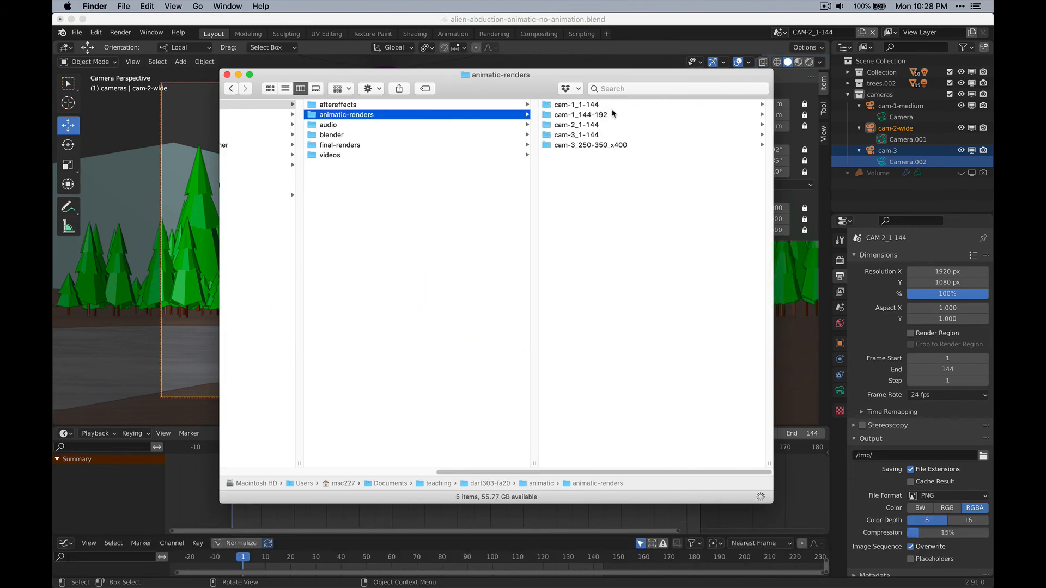
click(616, 145)
key(super+Tab)
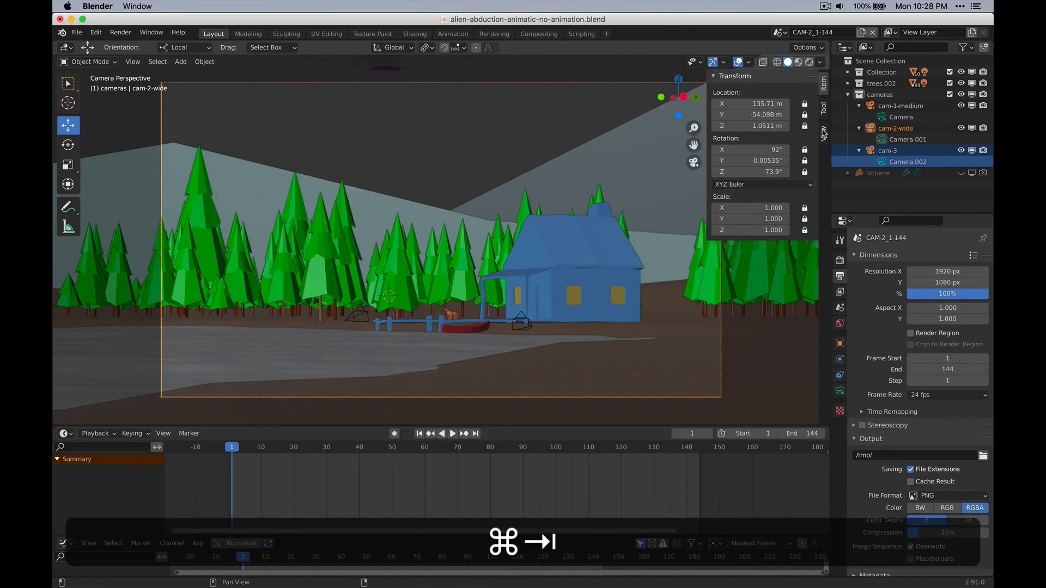
Step: Switch to the CAM-3_1-144 scene and create a linked copy of it
click(791, 37)
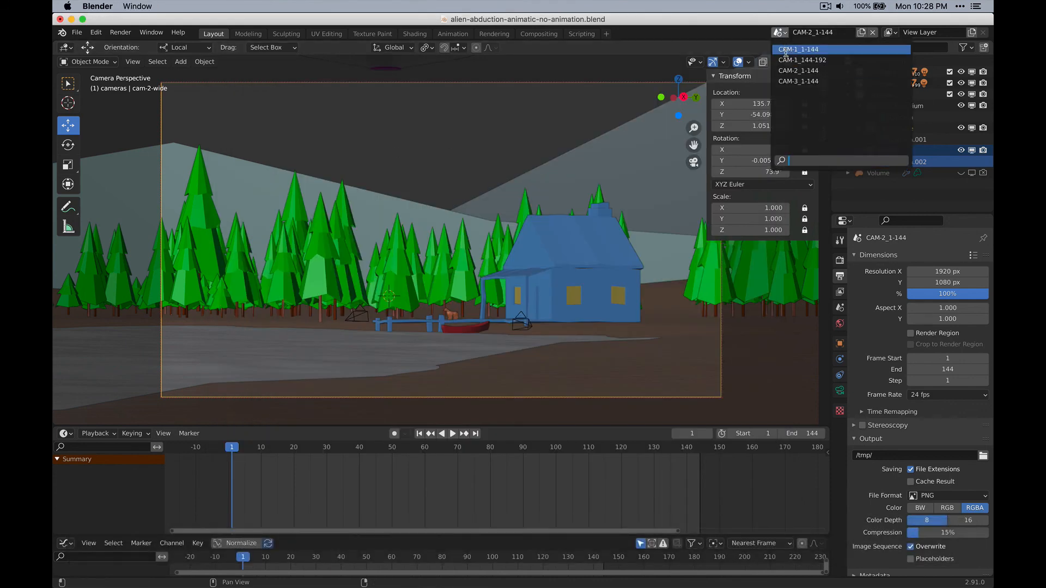
click(812, 78)
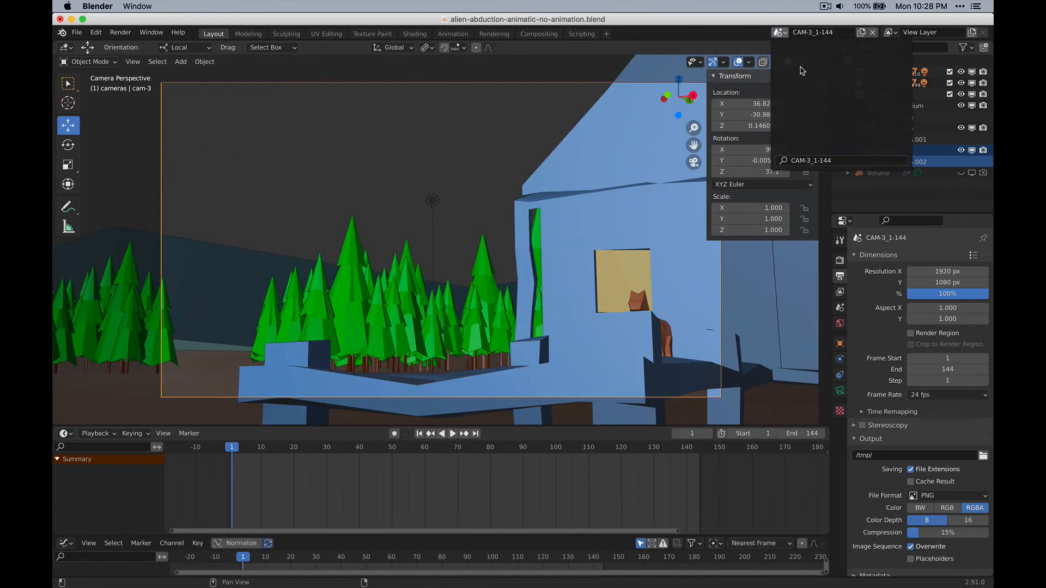
click(863, 32)
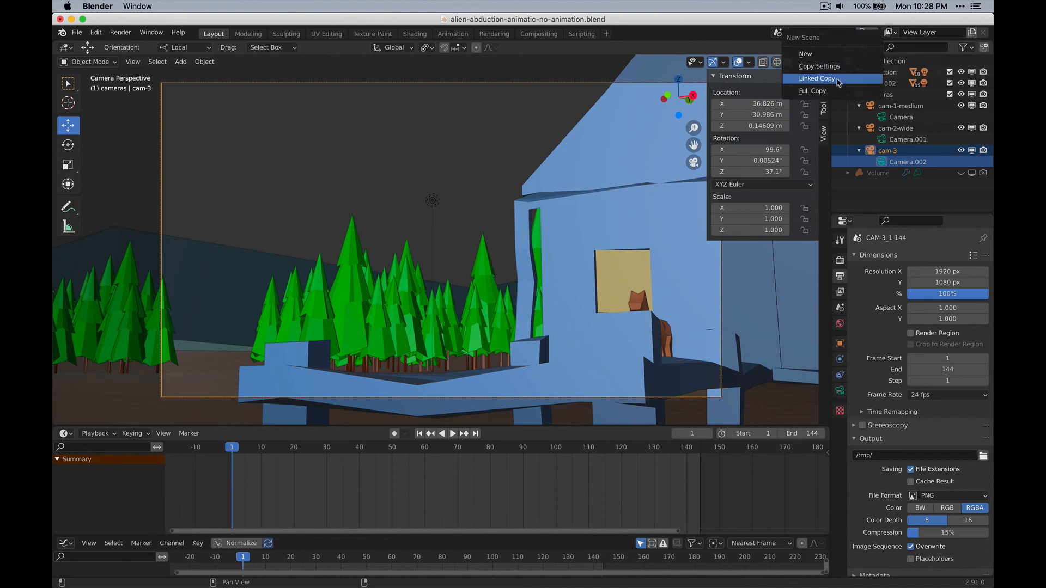
click(817, 78)
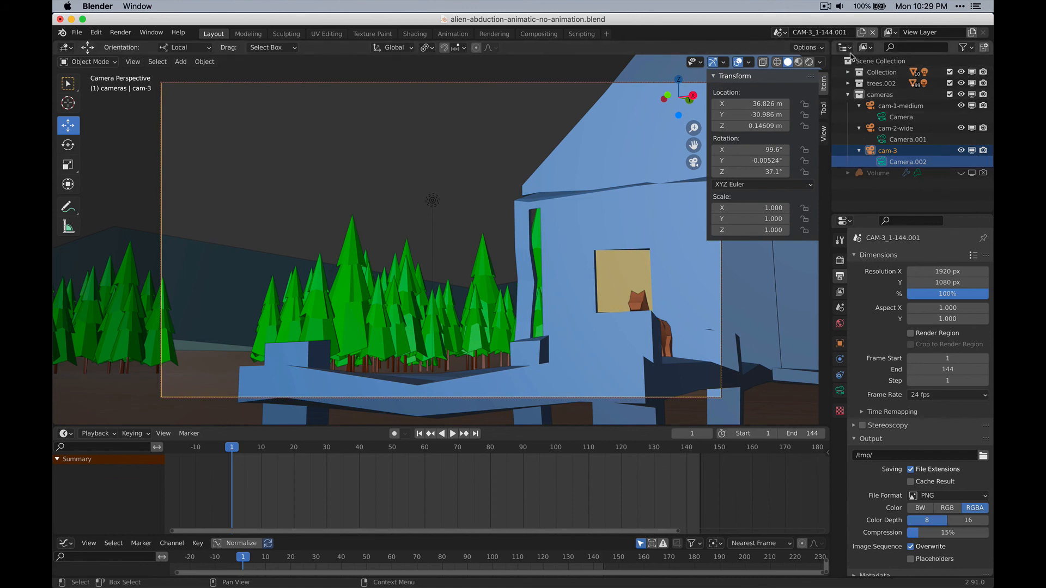
Step: Rename the copied scene CAM-3_250-350_x400
click(851, 31)
key(BackSpace)
key(BackSpace)
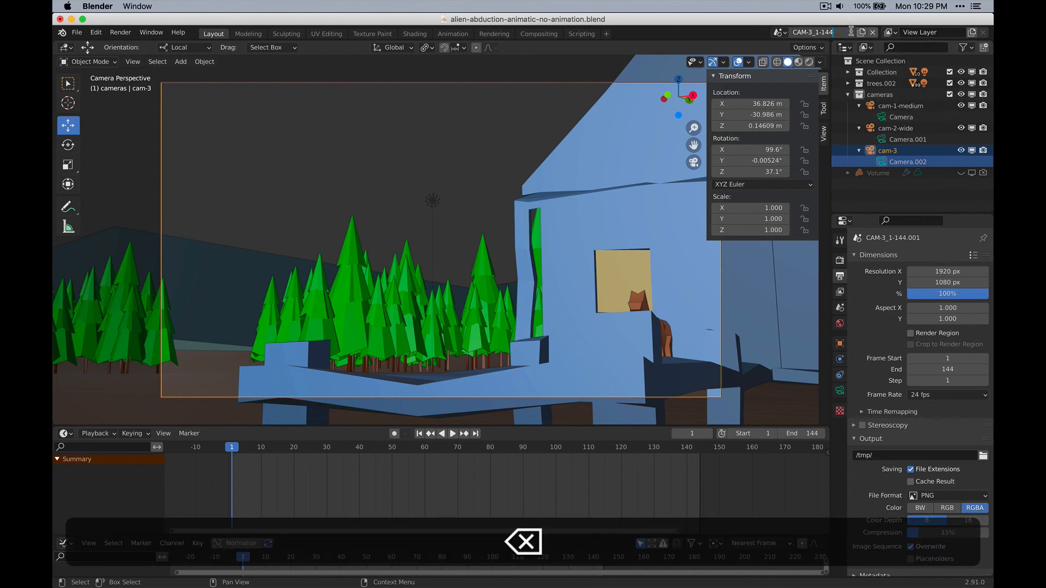
text(_X400)
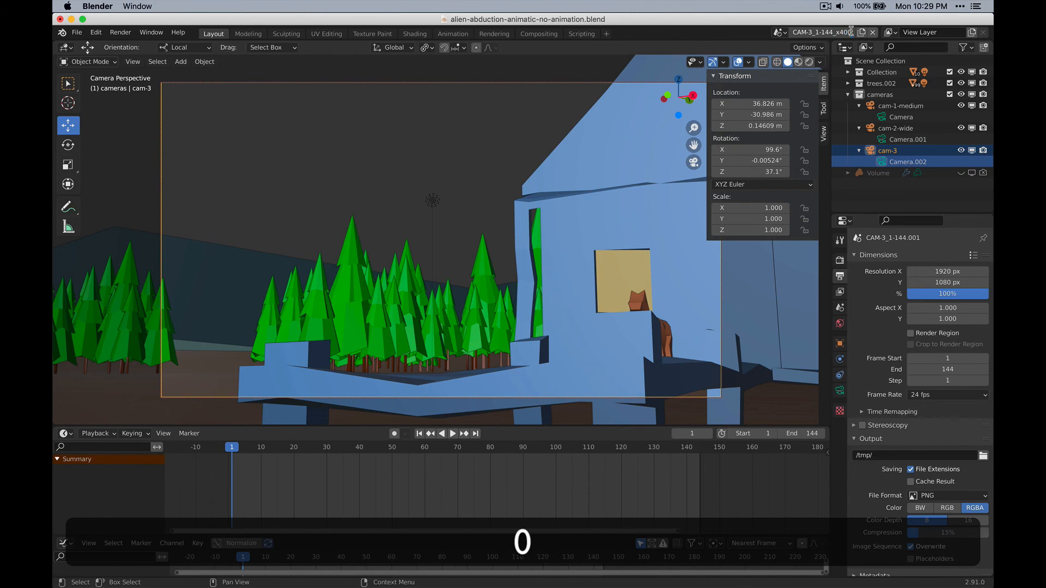
key(alt+Left)
key(alt+shift+Left)
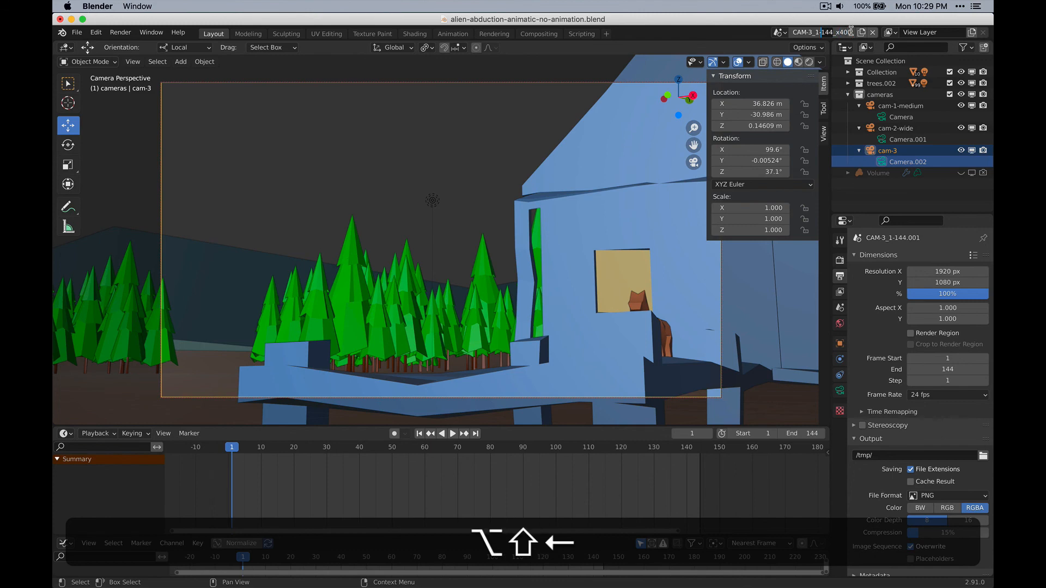
text(25)
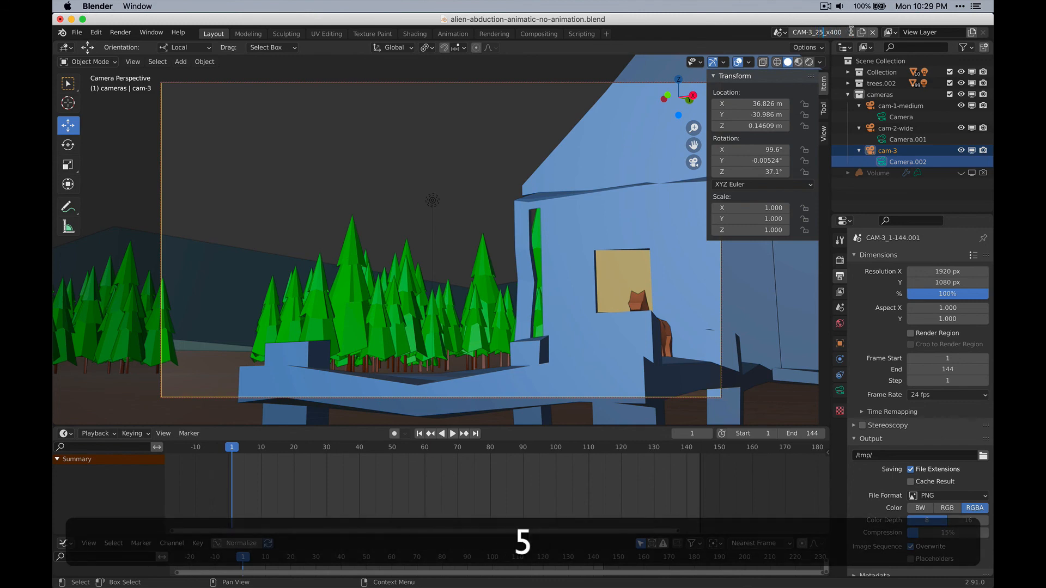
text(0-2)
key(BackSpace)
text(350)
key(Return)
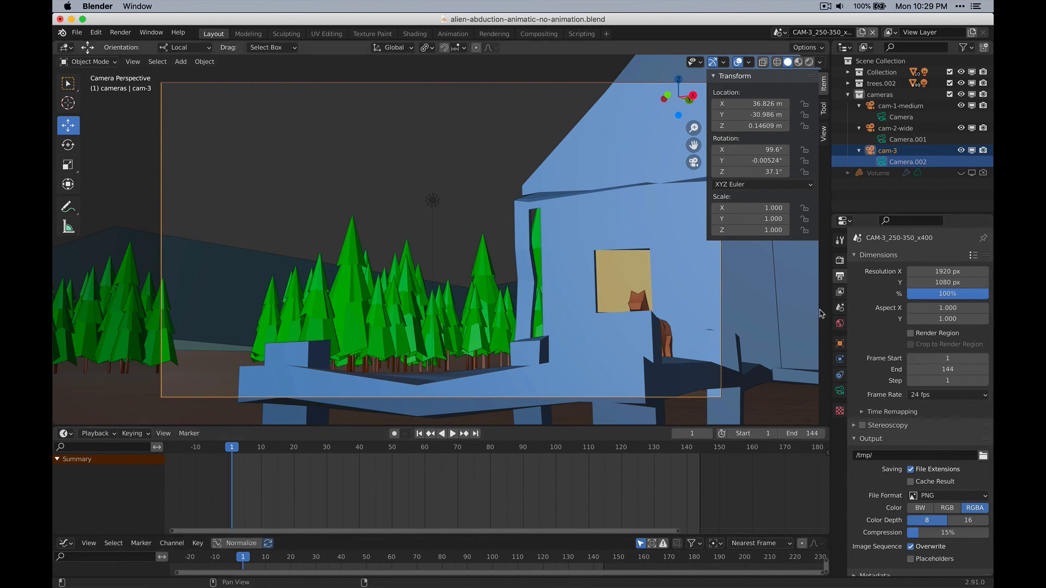
Step: Set the scene's time remapping New value to 400 and scrub the timeline from frame 1 to 114 to check the timing
click(870, 412)
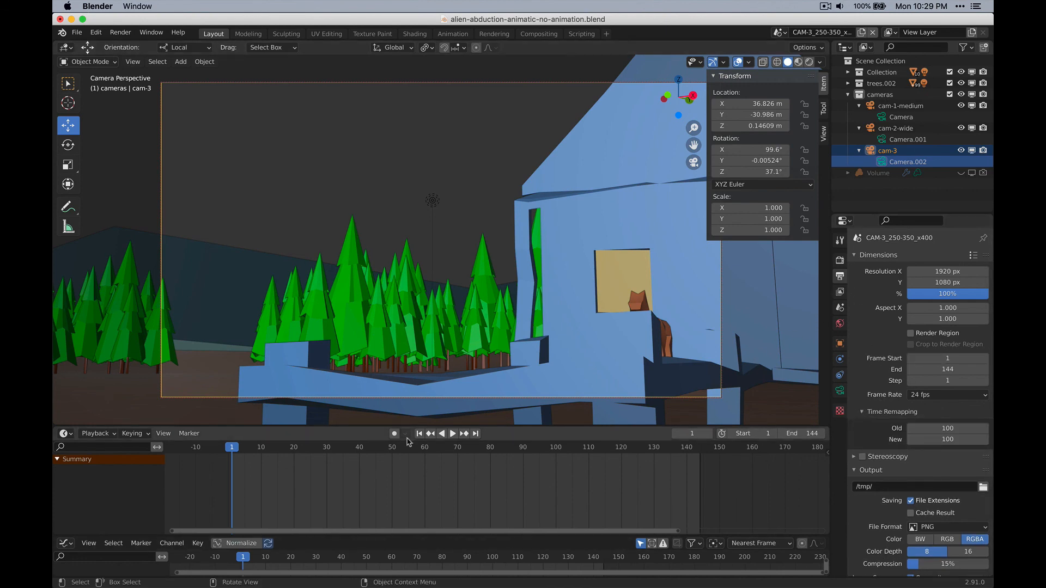
key(space)
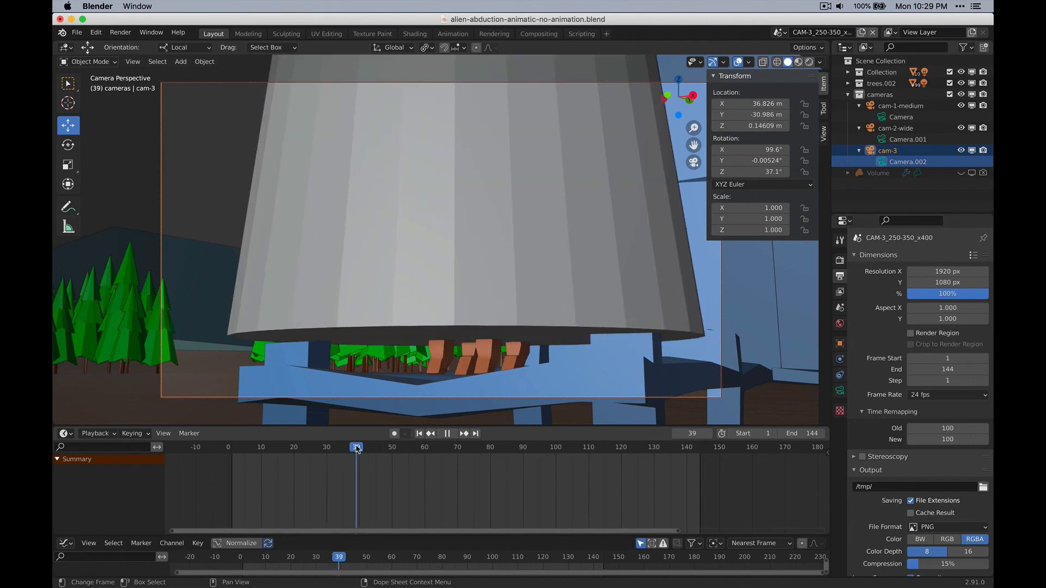
drag(357, 449, 231, 450)
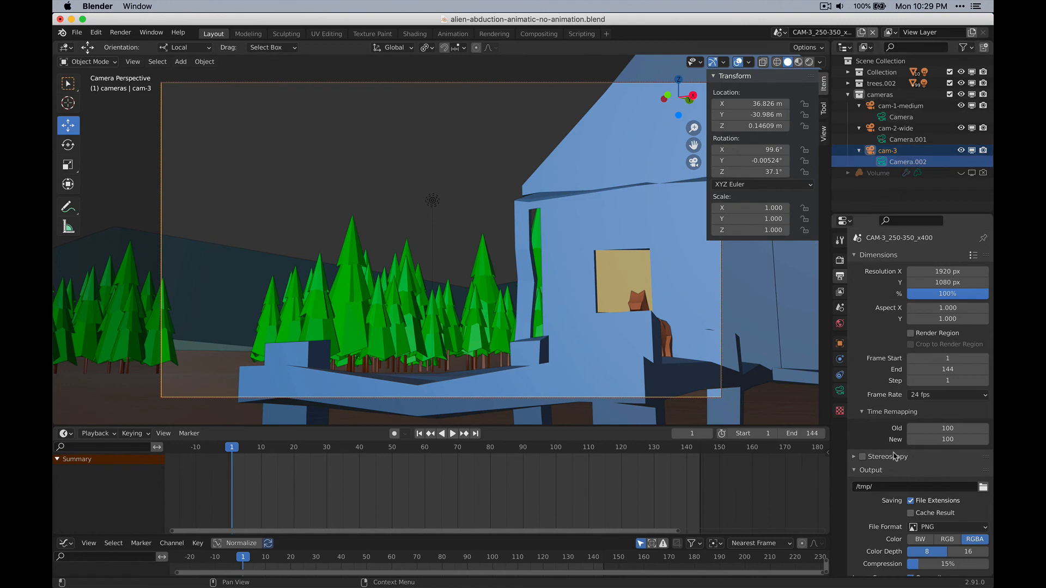
click(954, 440)
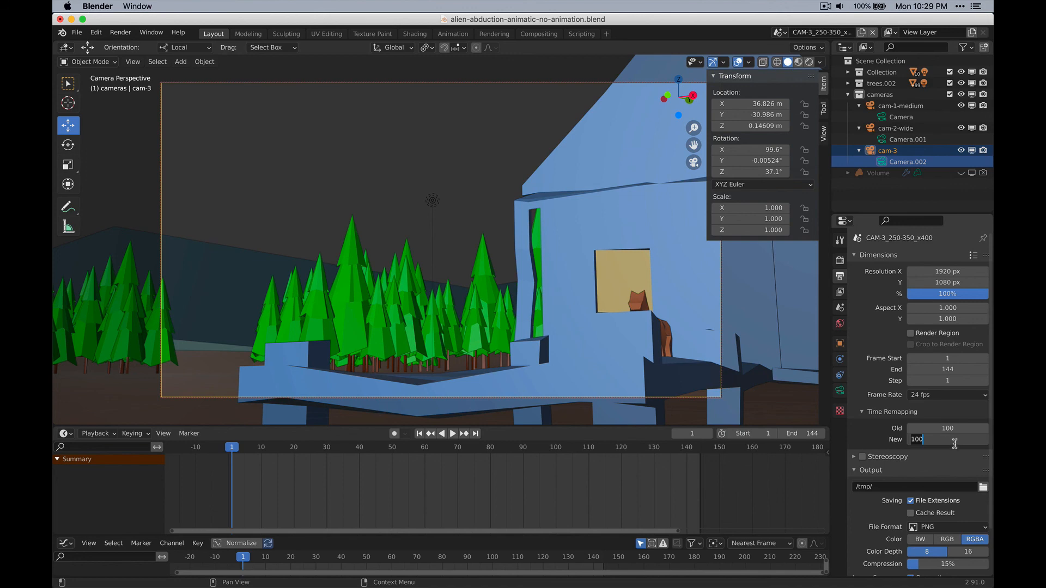
text(40)
key(Return)
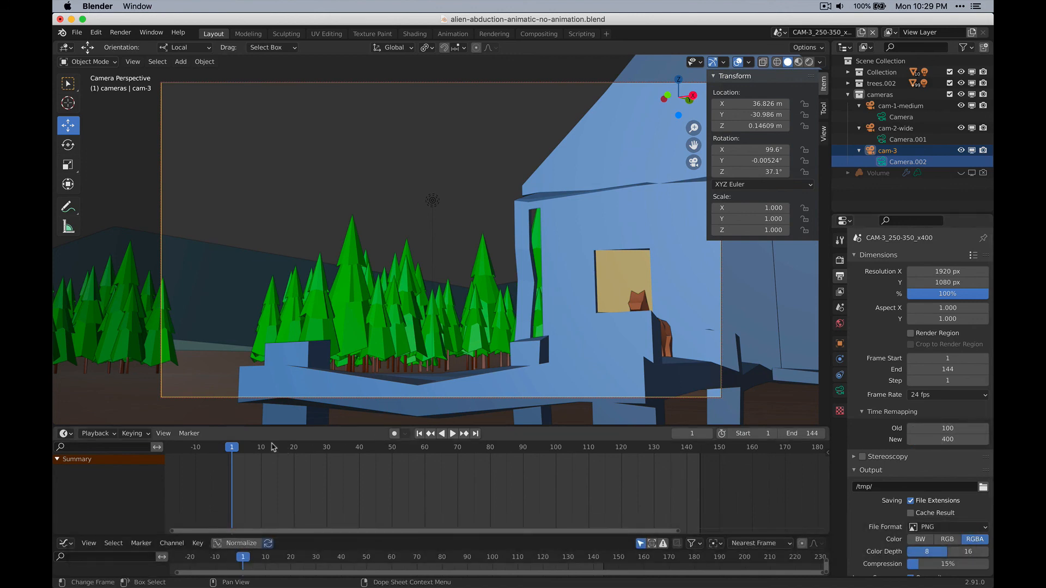
drag(273, 448, 602, 485)
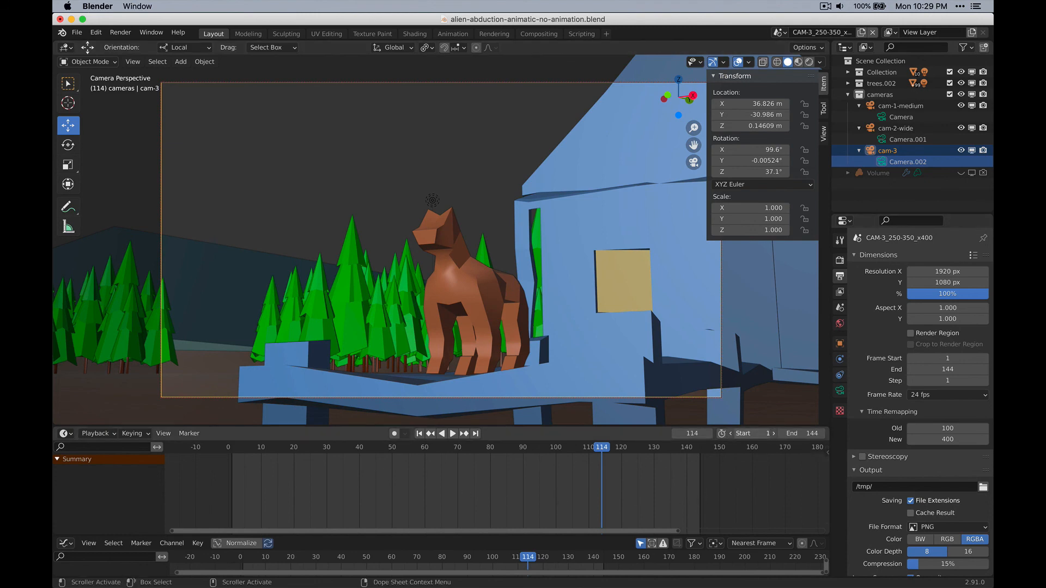
Step: Set the scene's frame range to start at 250 and end at 350
text(35)
key(BackSpace)
key(BackSpace)
key(BackSpace)
text(250)
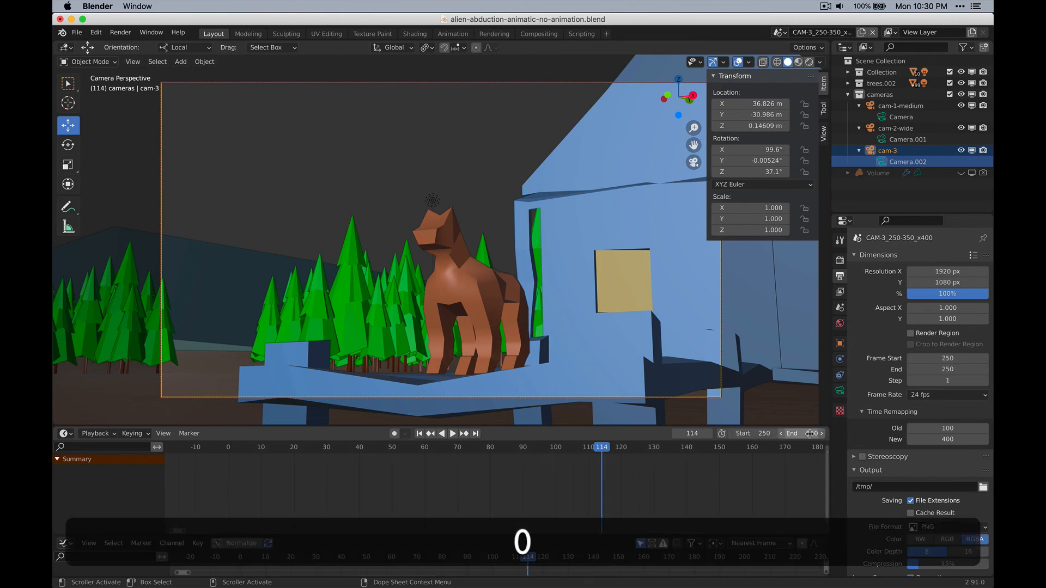
click(803, 433)
key(BackSpace)
key(BackSpace)
key(BackSpace)
text(3)
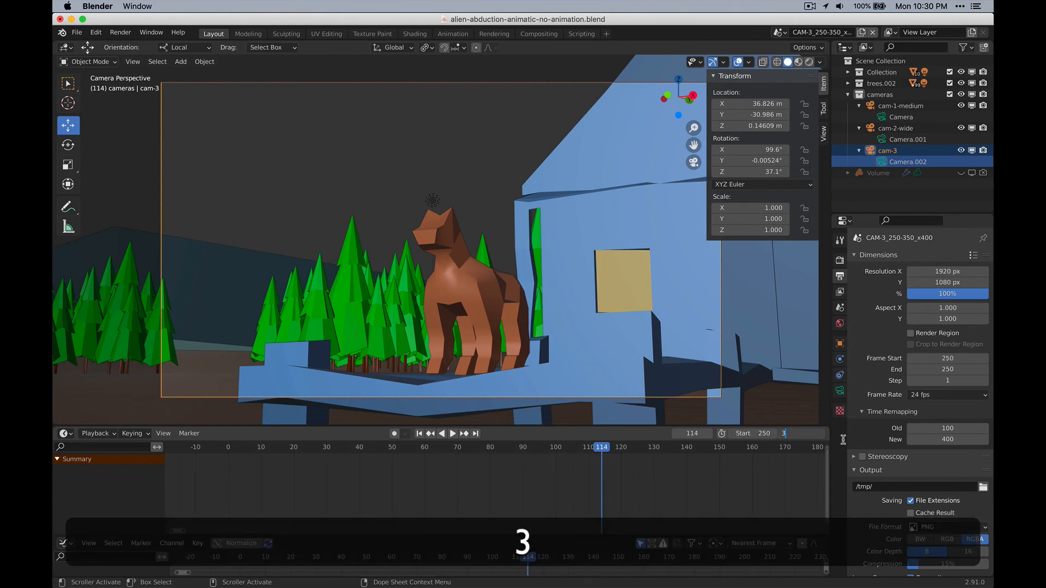
text(50)
key(Return)
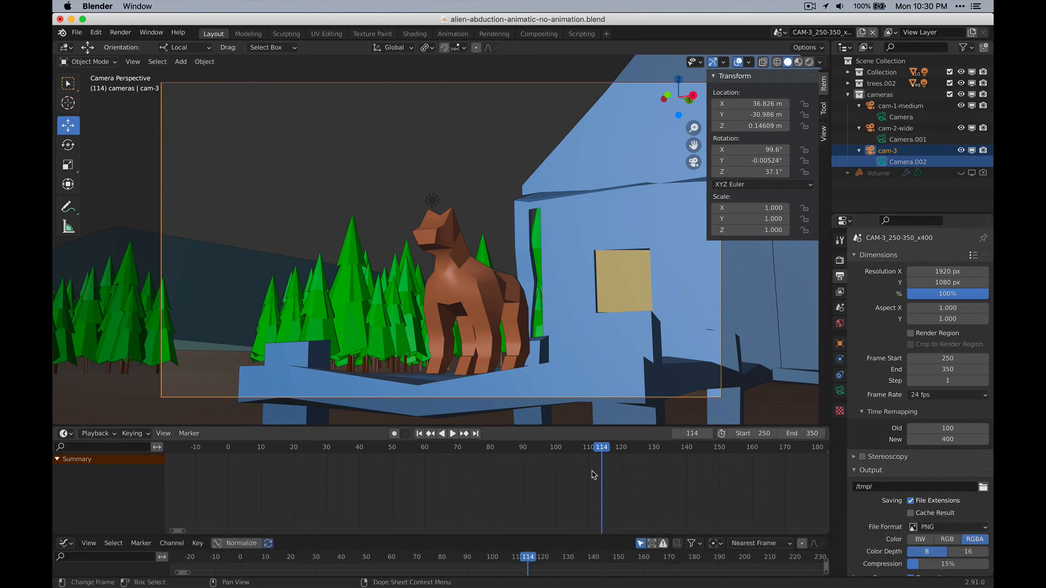
Step: Preview the beginning of the 250–350 frame range through cam-3
scroll(436, 477, down, 5)
mouse_move(487, 447)
mouse_down()
mouse_move(547, 448)
mouse_move(501, 448)
mouse_up()
key(space)
key(Escape)
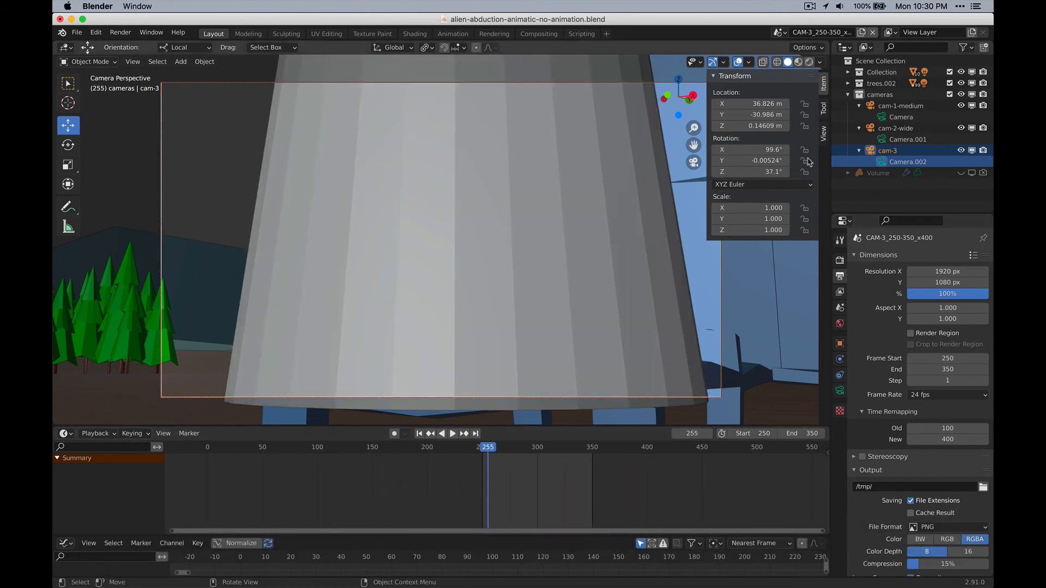
Step: Hide the saucer's beam in the viewport and preview the shot through cam-3, returning the playhead to frame 250
click(849, 82)
click(849, 83)
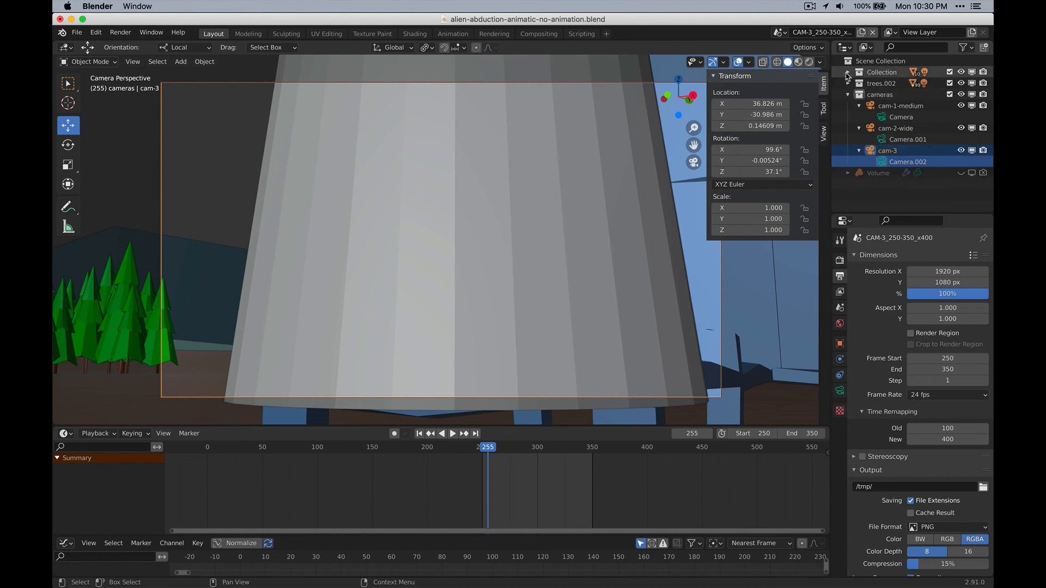
click(848, 72)
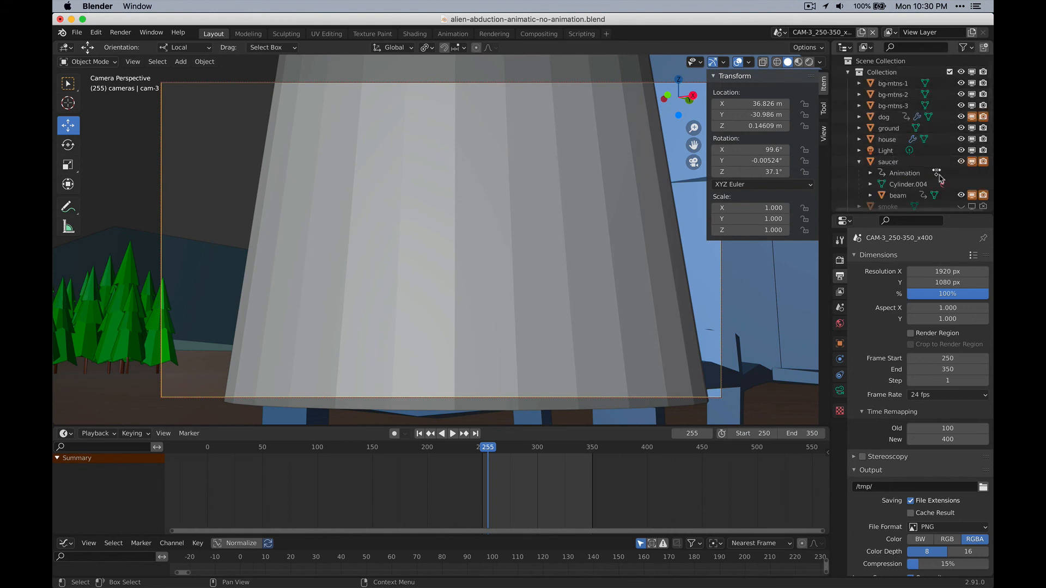
click(961, 195)
key(space)
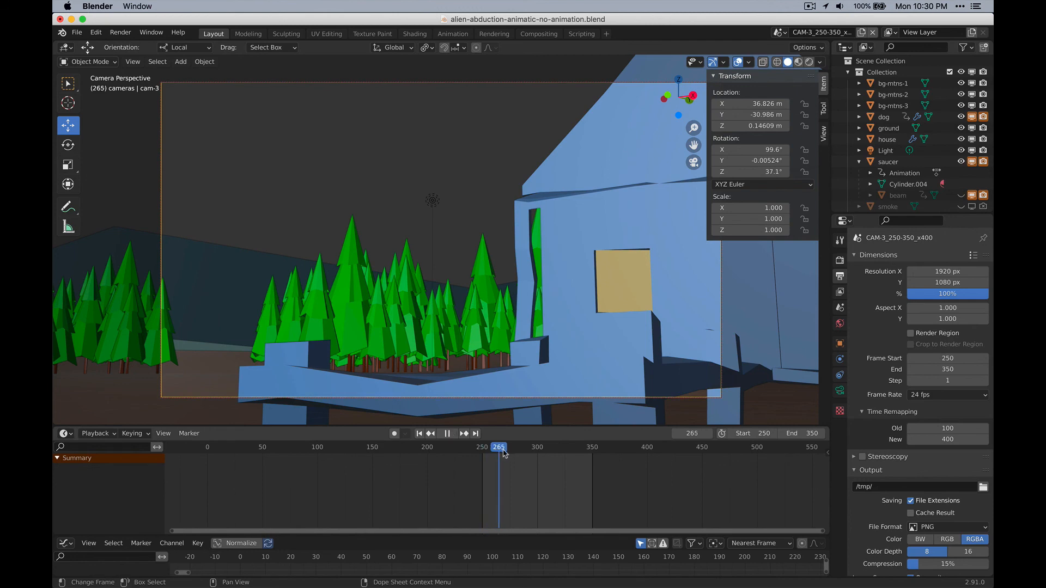
click(485, 449)
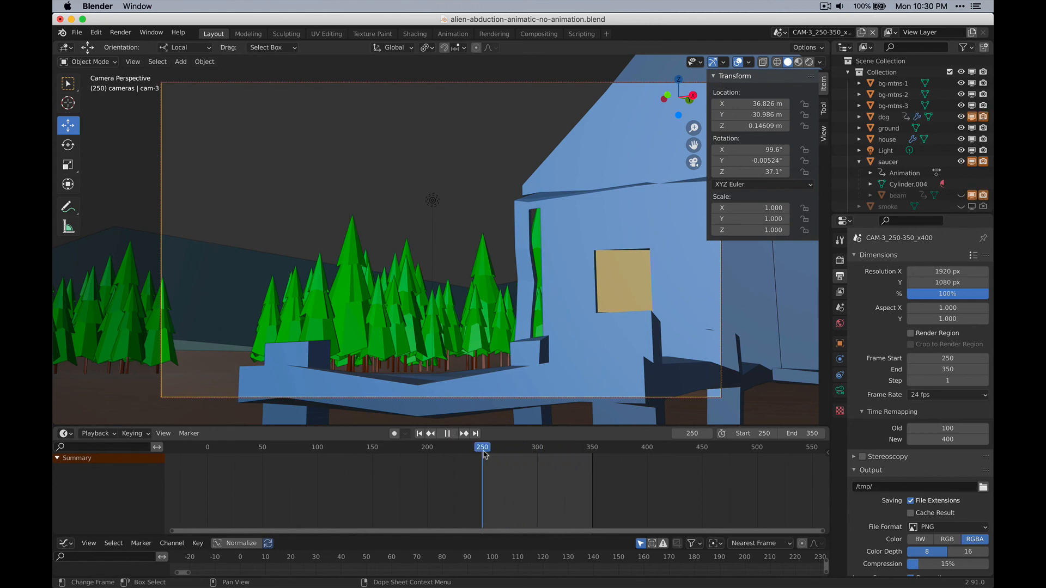
key(space)
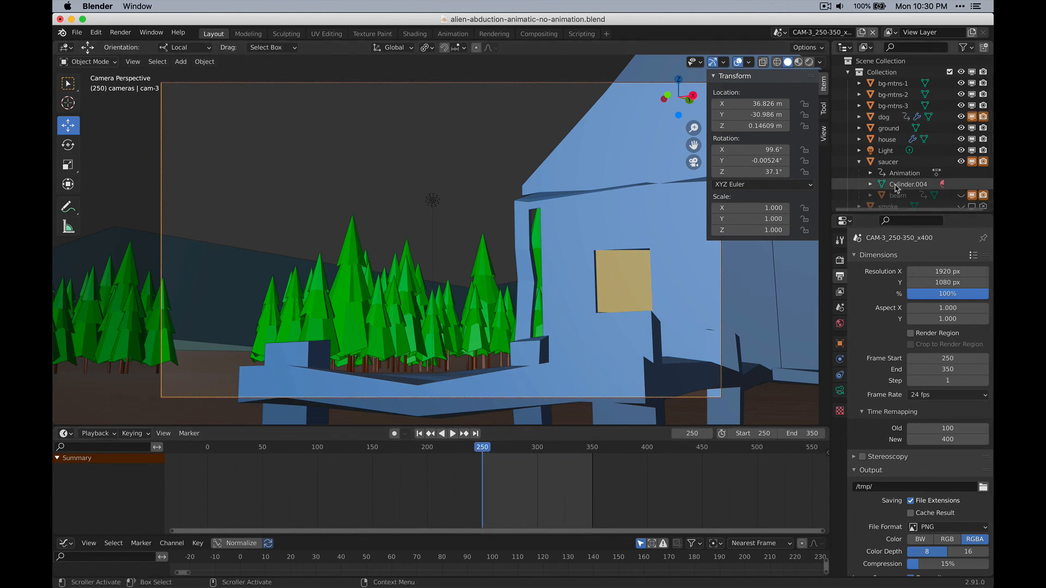
Step: Preview the frames after 250 through the cam-2-wide and cam-1-medium cameras
scroll(897, 182, down, 5)
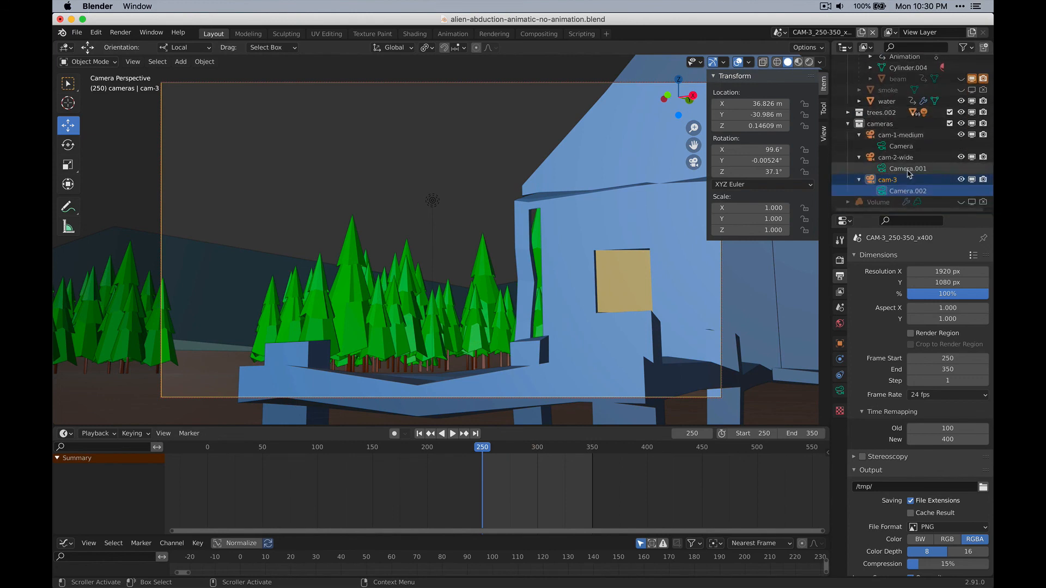
click(908, 168)
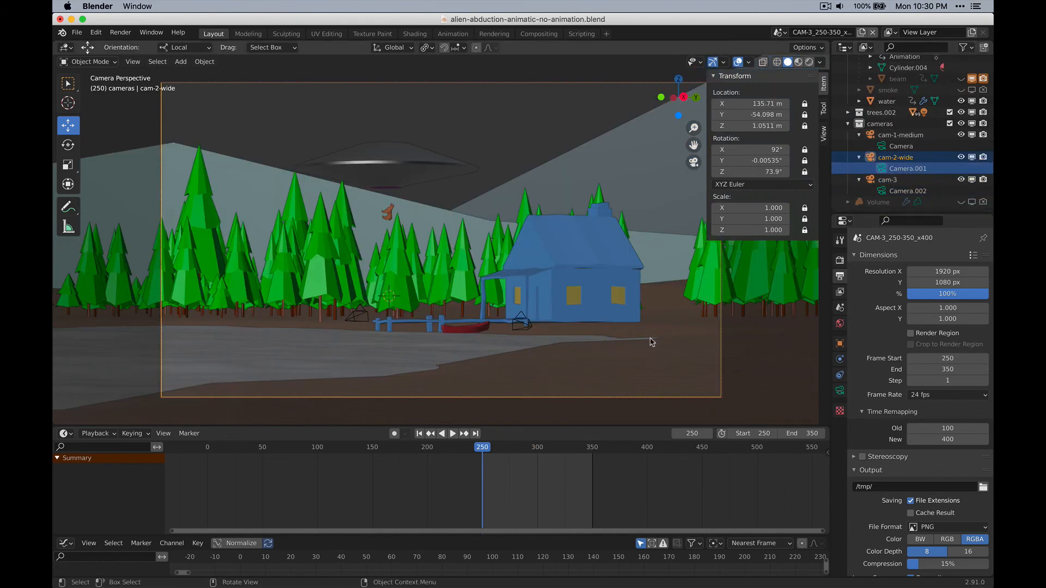
key(space)
click(509, 456)
drag(512, 455, 488, 456)
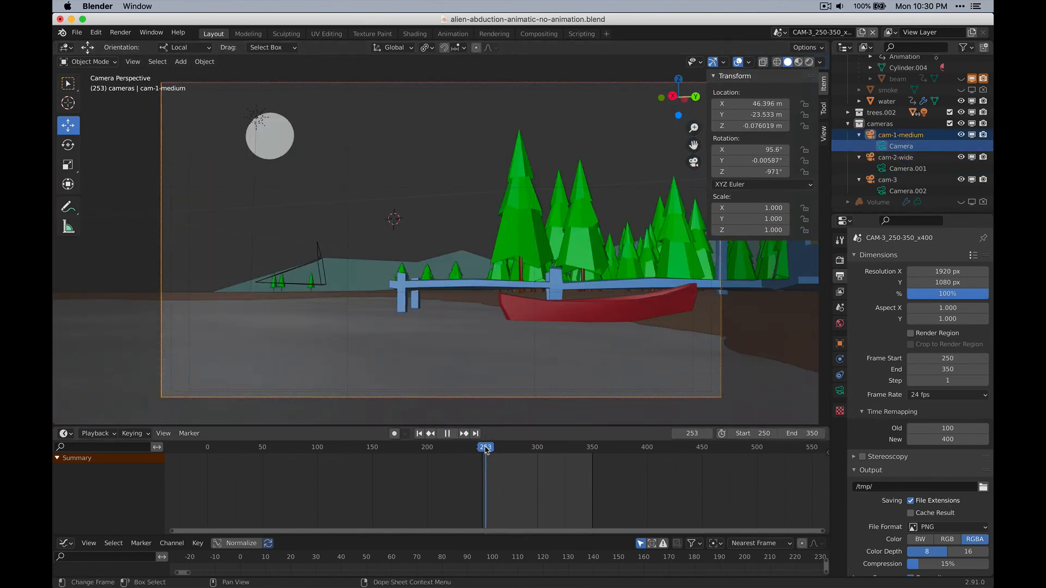
key(space)
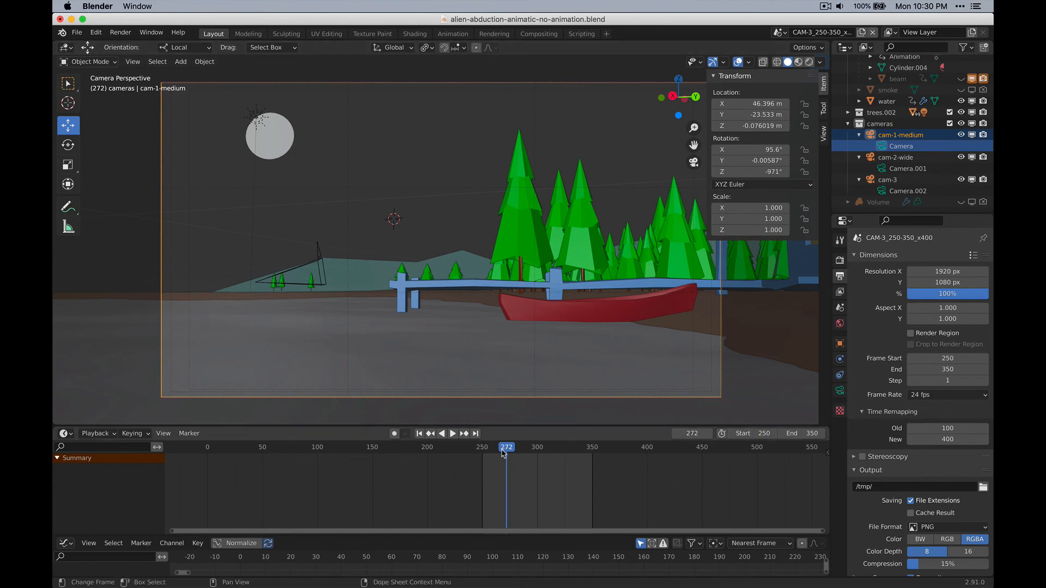
Step: Switch back to the cam-3 view, move the playhead to frame 166 and set the scene's start frame to 166
drag(503, 453, 414, 464)
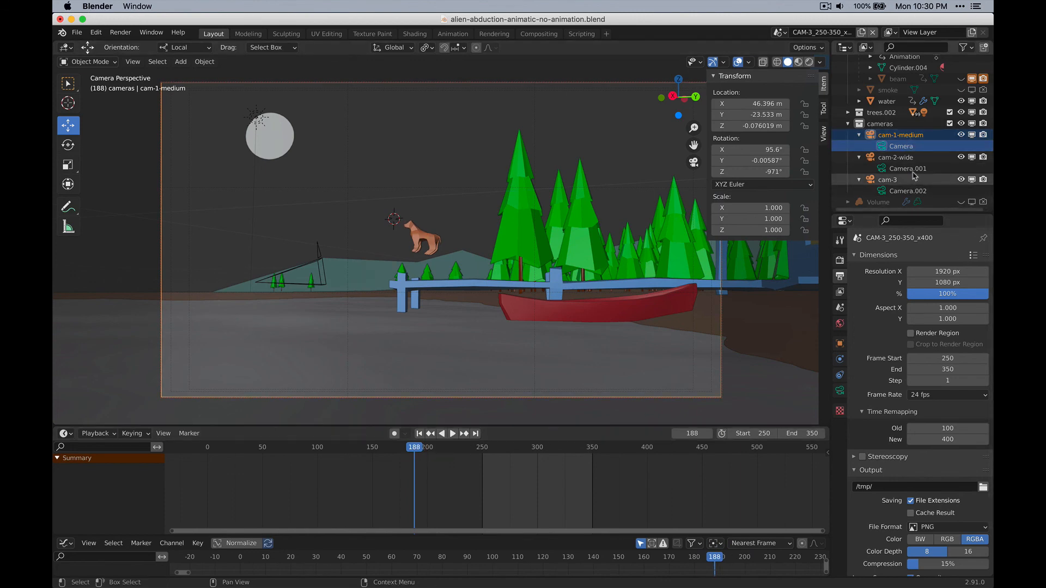
click(908, 191)
drag(413, 461, 391, 455)
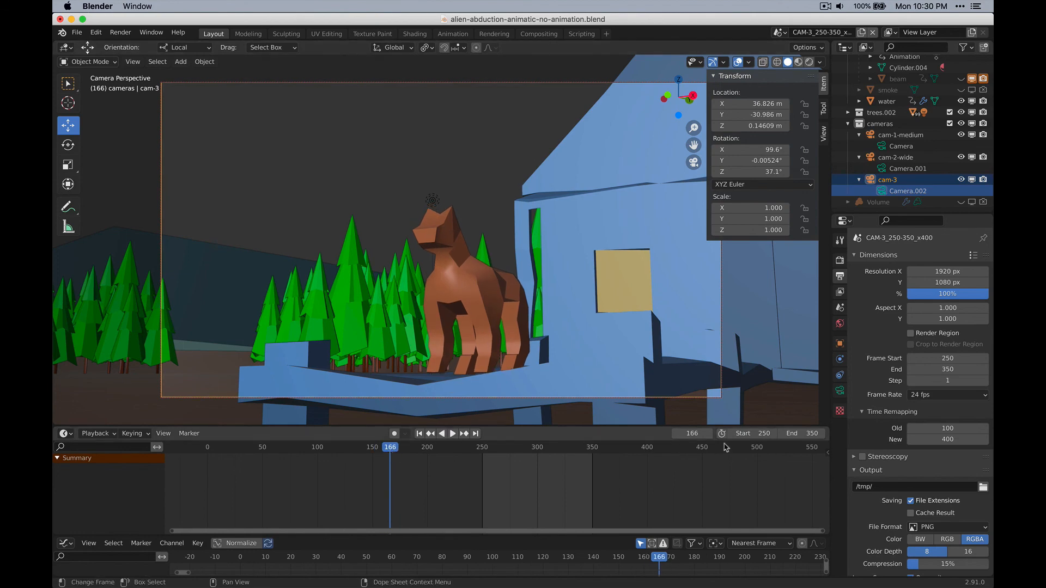
click(754, 434)
text(166)
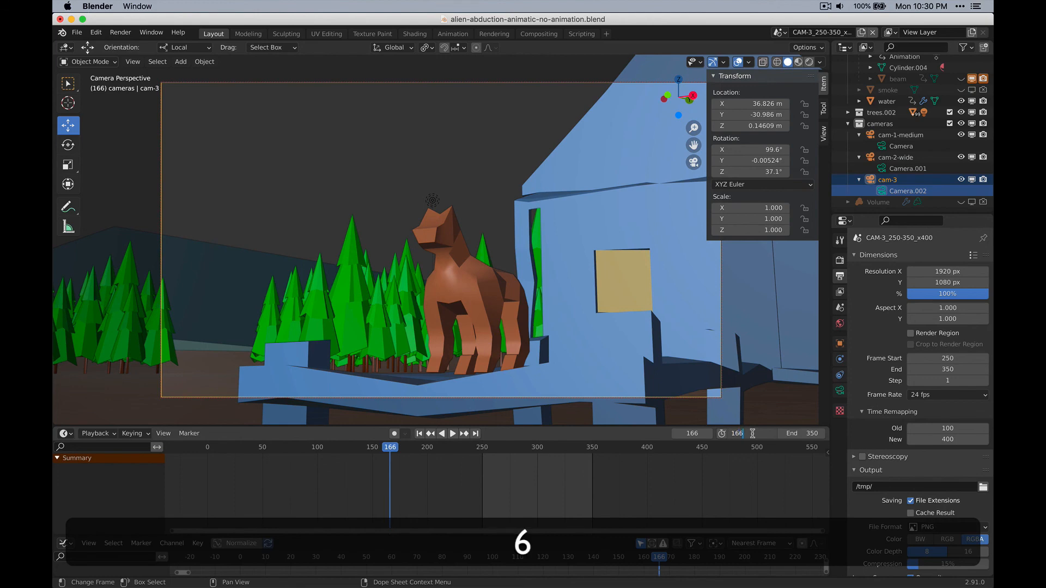
key(Return)
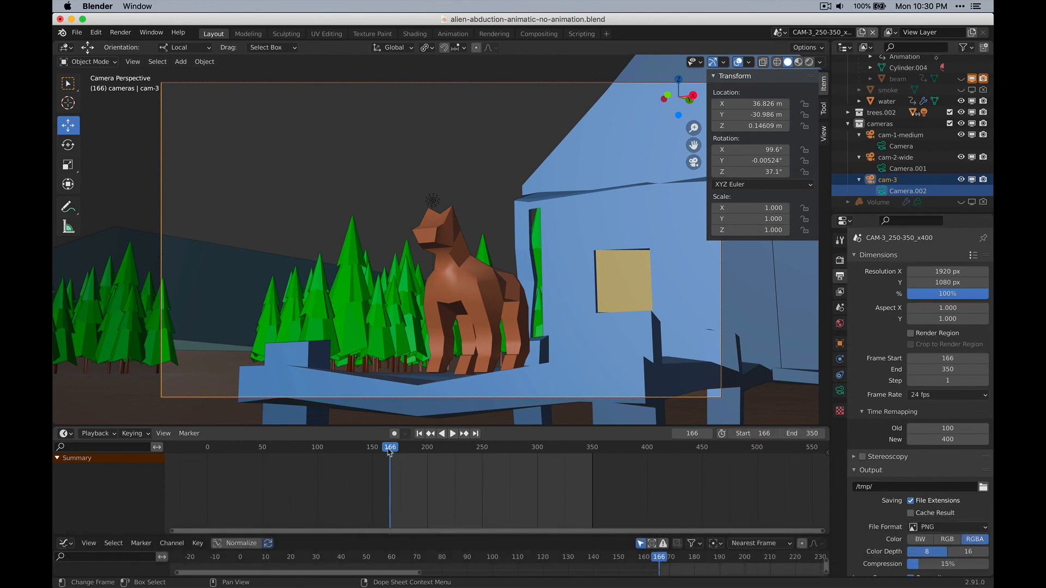
Step: Scrub through the dog's lift-off to frame 200 and set the scene's end frame to 200
drag(389, 451, 430, 457)
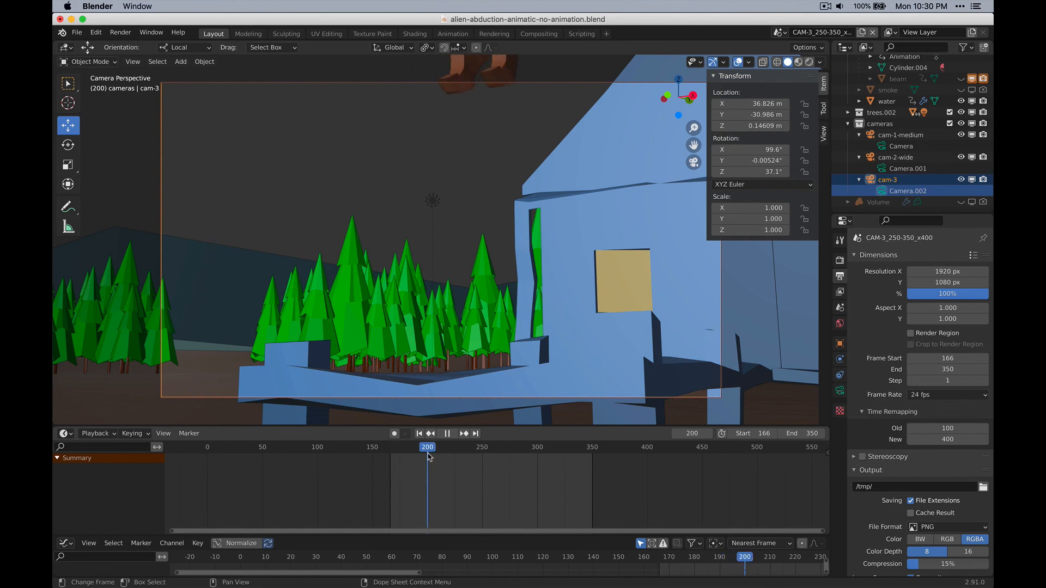
click(812, 434)
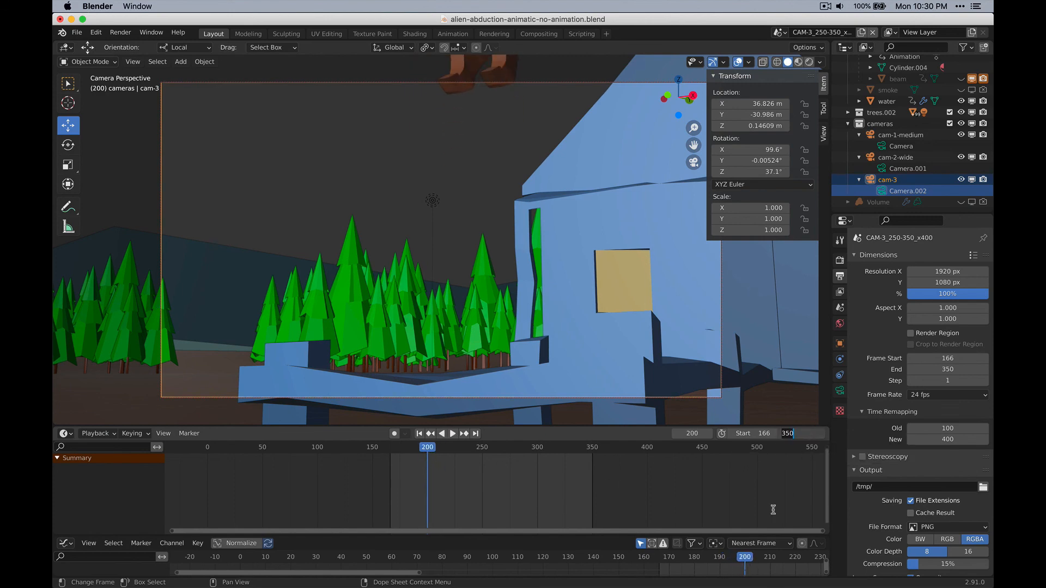
text(200)
key(Return)
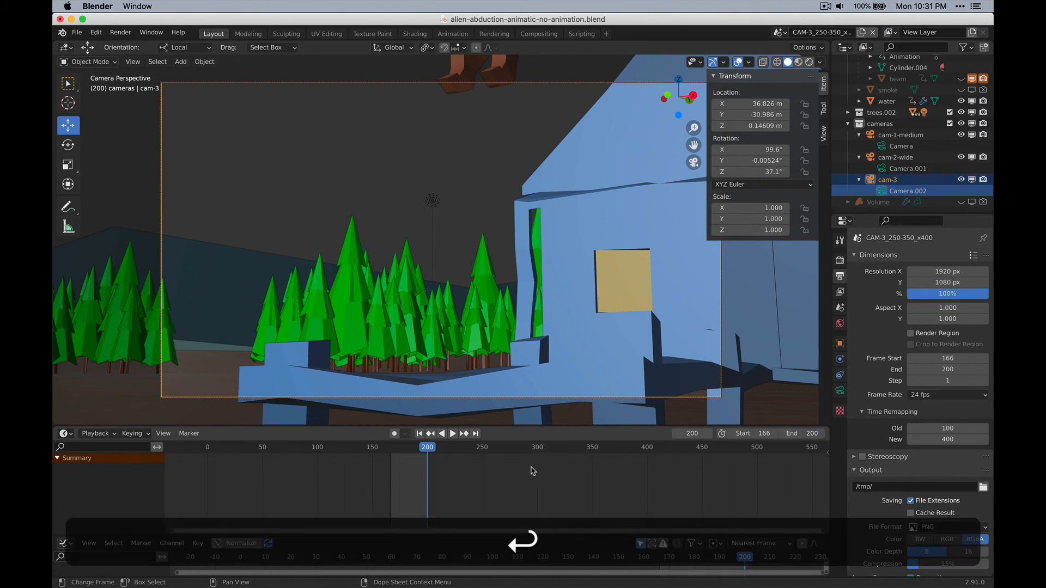
Step: Play the 166–200 frame range through cam-3, then move the playhead back to frame 167
key(space)
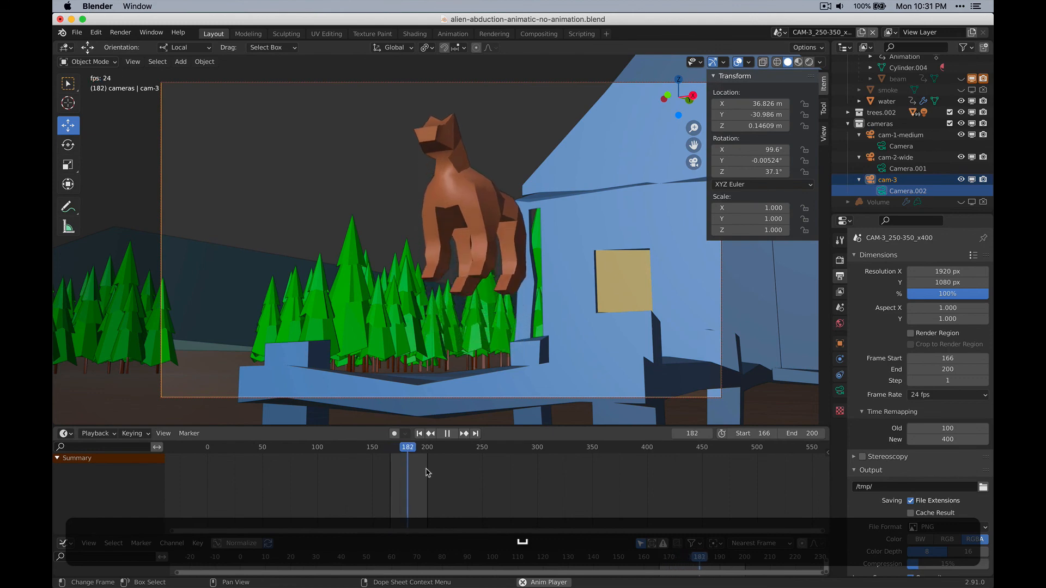
key(space)
mouse_move(391, 446)
mouse_down()
mouse_move(426, 448)
mouse_move(392, 448)
mouse_up()
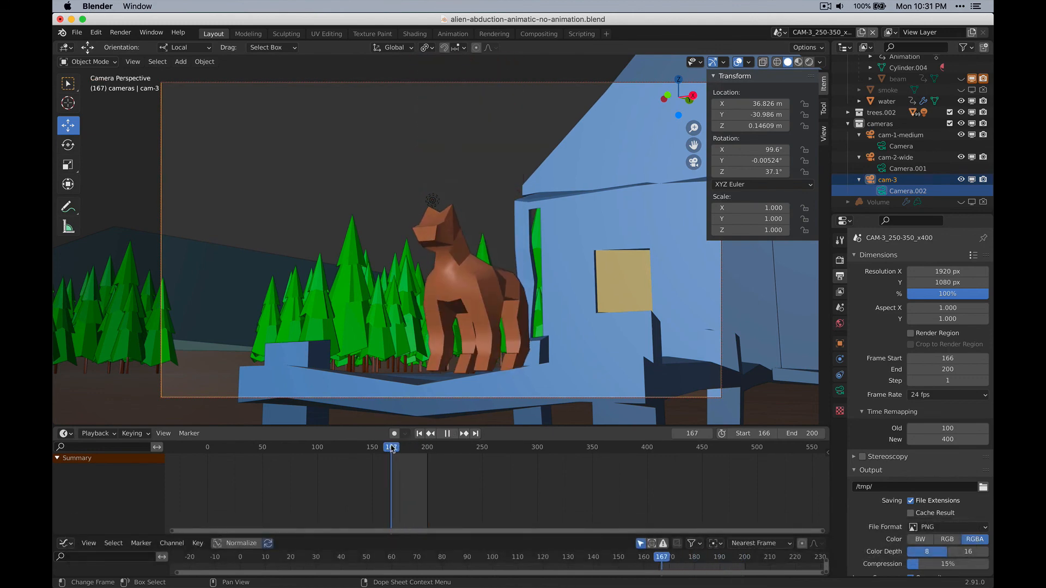
Step: Switch from the CAM-3 scene to the CAM-1_1-144 scene
click(778, 33)
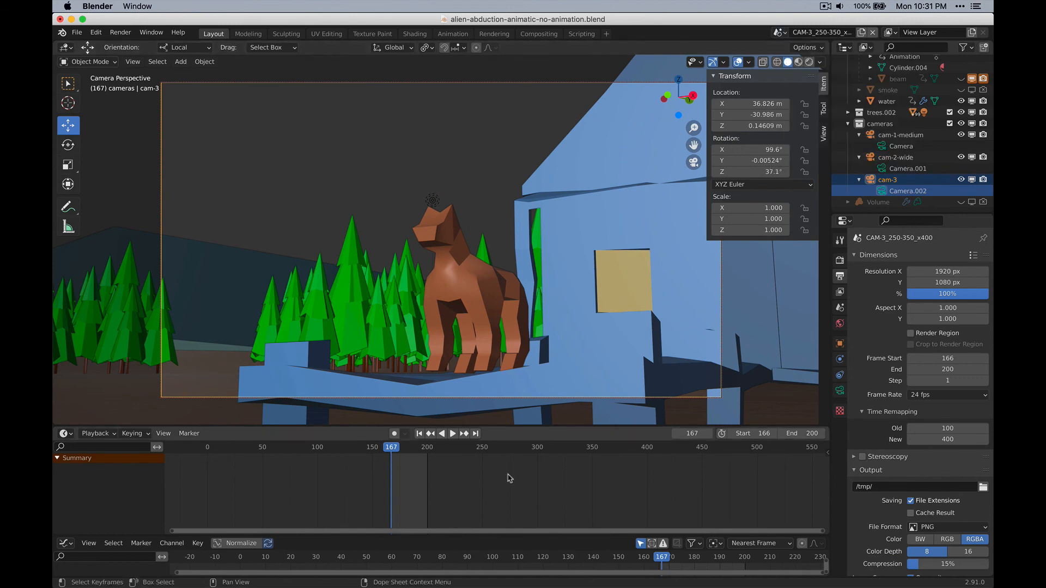
click(778, 34)
click(812, 43)
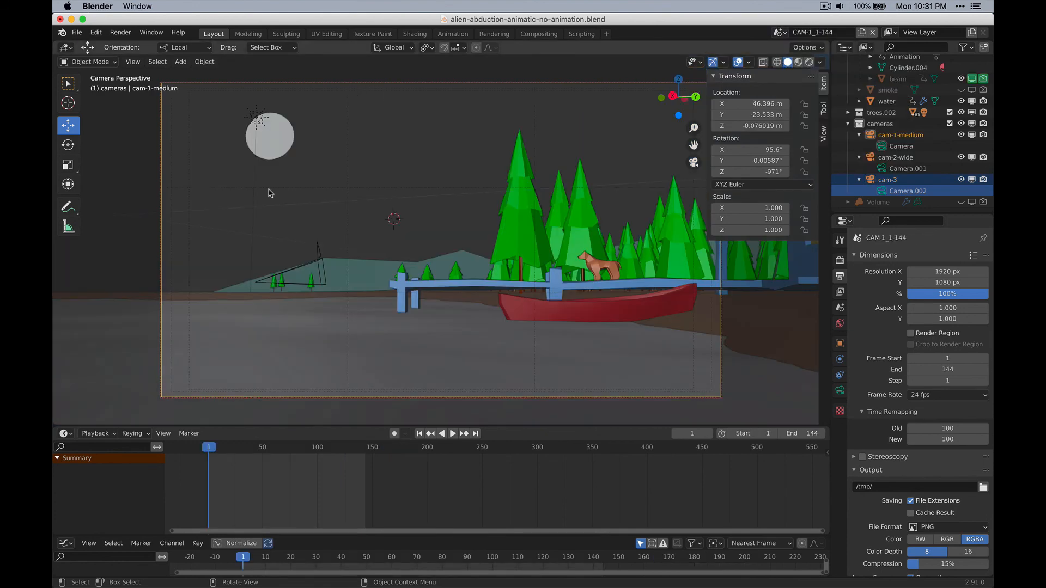